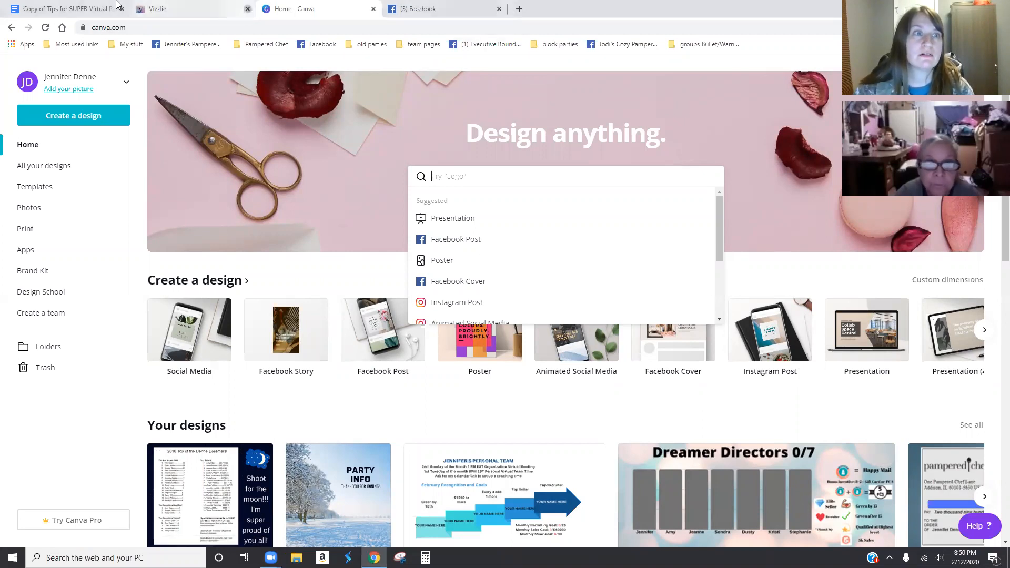
# Step: Close the Vizzlie and Facebook browser tabs and create a new blank Facebook Post design
pyautogui.click(247, 9)
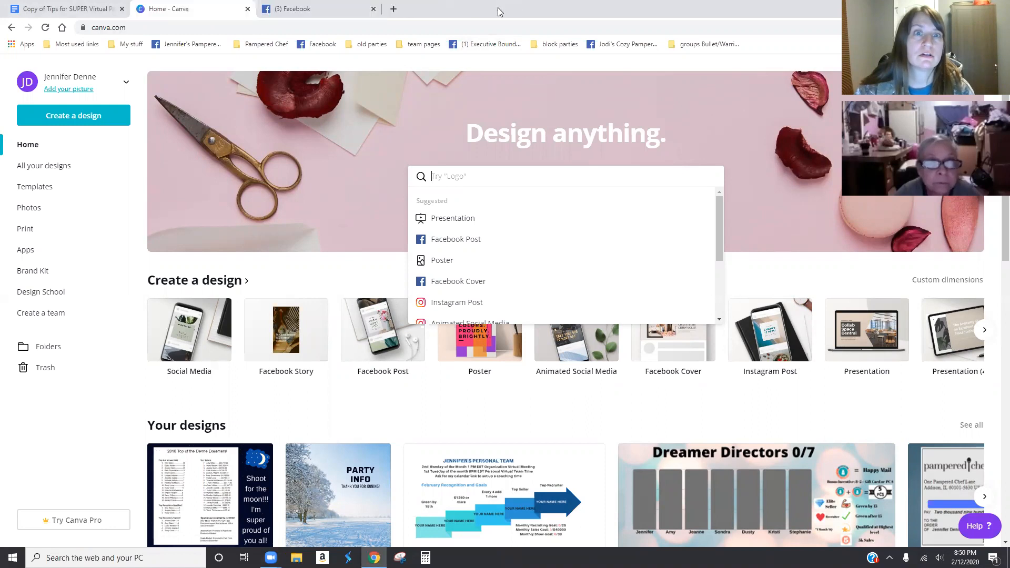
pyautogui.click(373, 8)
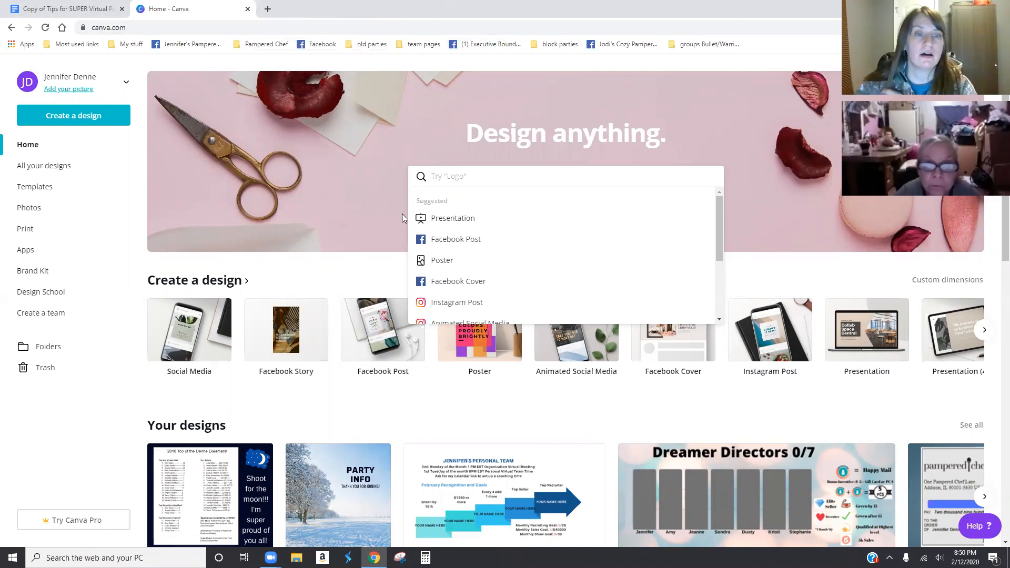
pyautogui.scroll(-3, 592, 444)
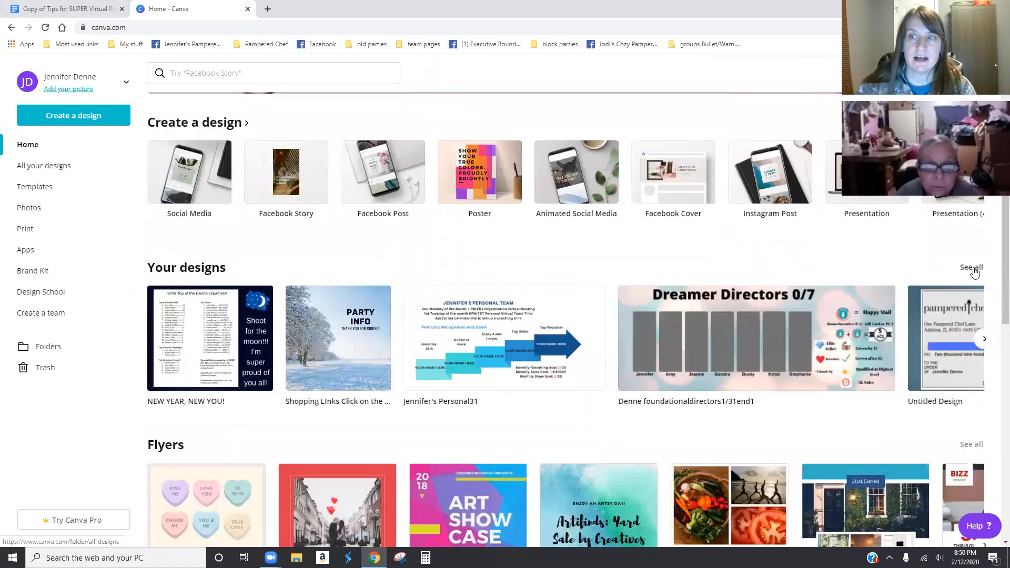
pyautogui.click(972, 267)
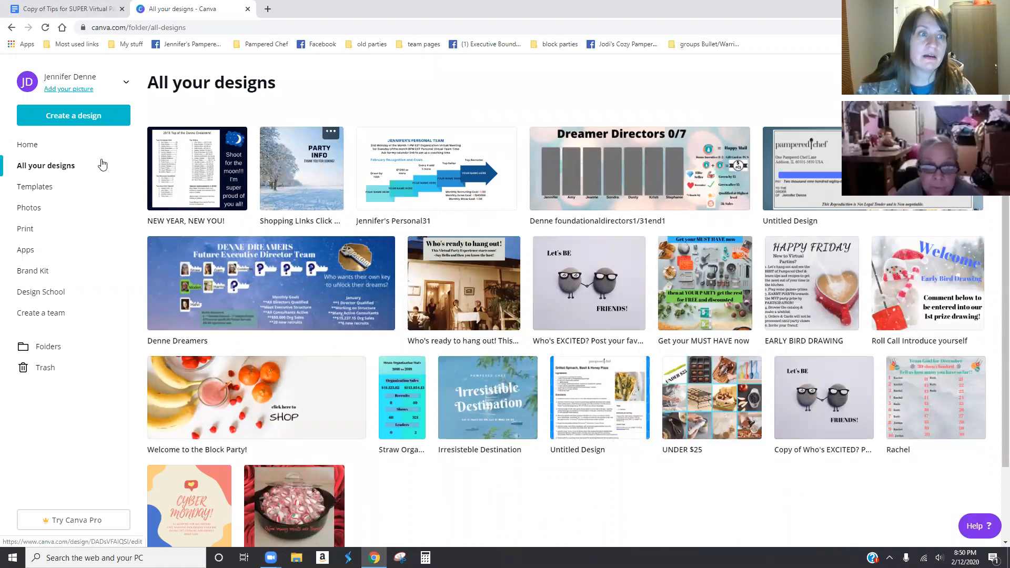
pyautogui.click(62, 115)
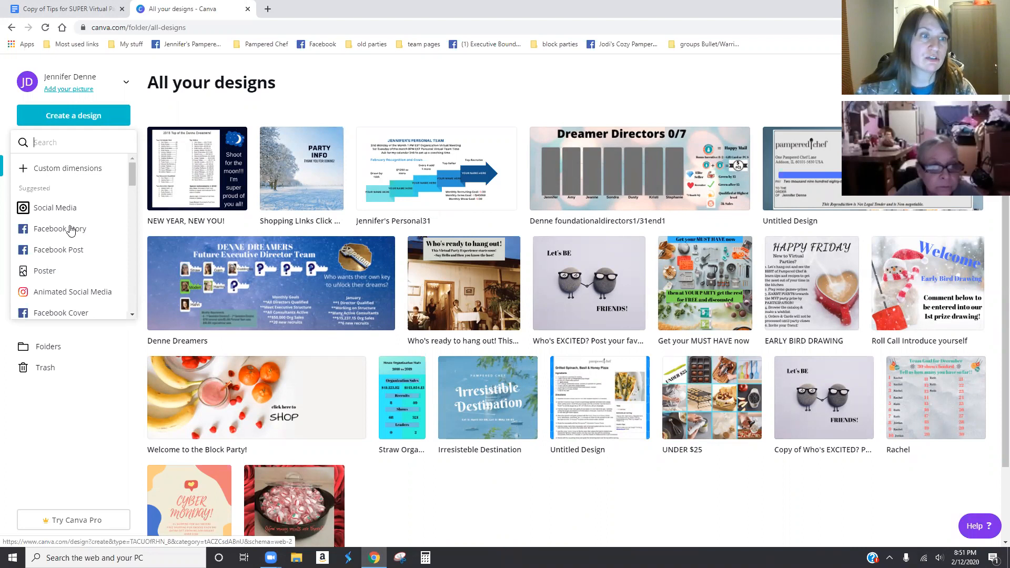
pyautogui.click(51, 252)
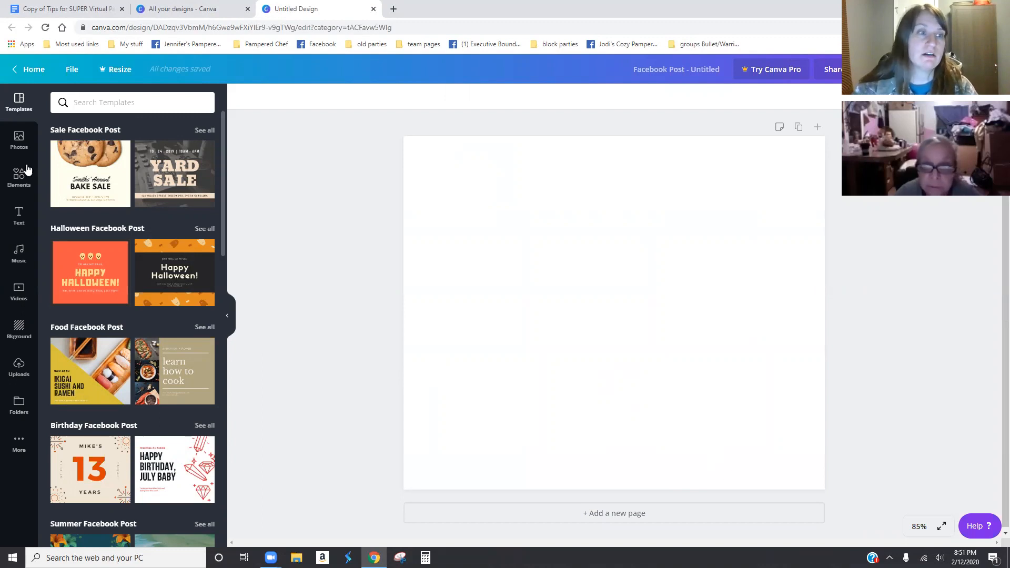
# Step: Apply the orange and red floral fabric background to the blank post
pyautogui.click(19, 328)
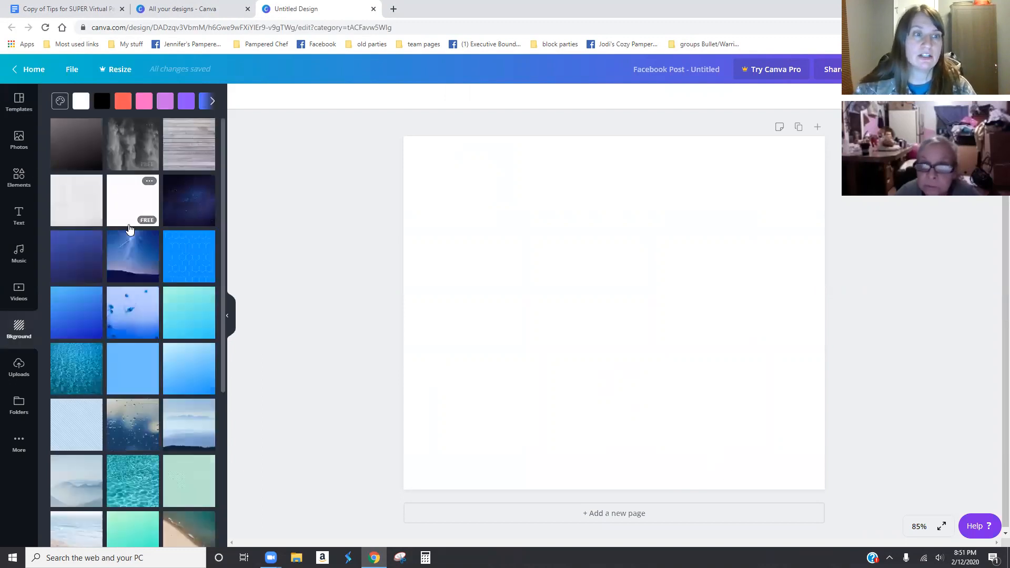
pyautogui.scroll(-2, 141, 268)
pyautogui.scroll(-15, 141, 269)
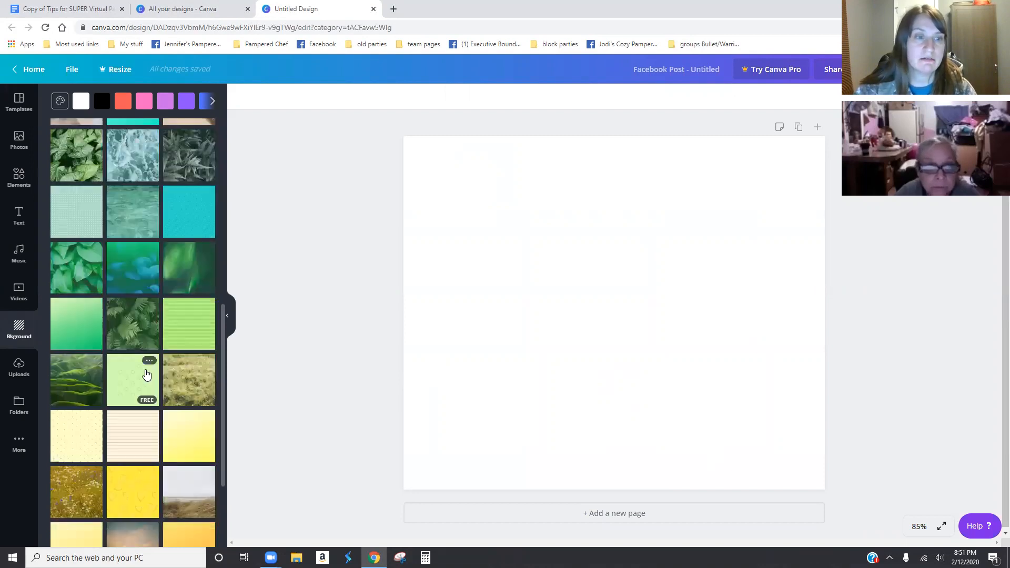
pyautogui.scroll(-10, 150, 363)
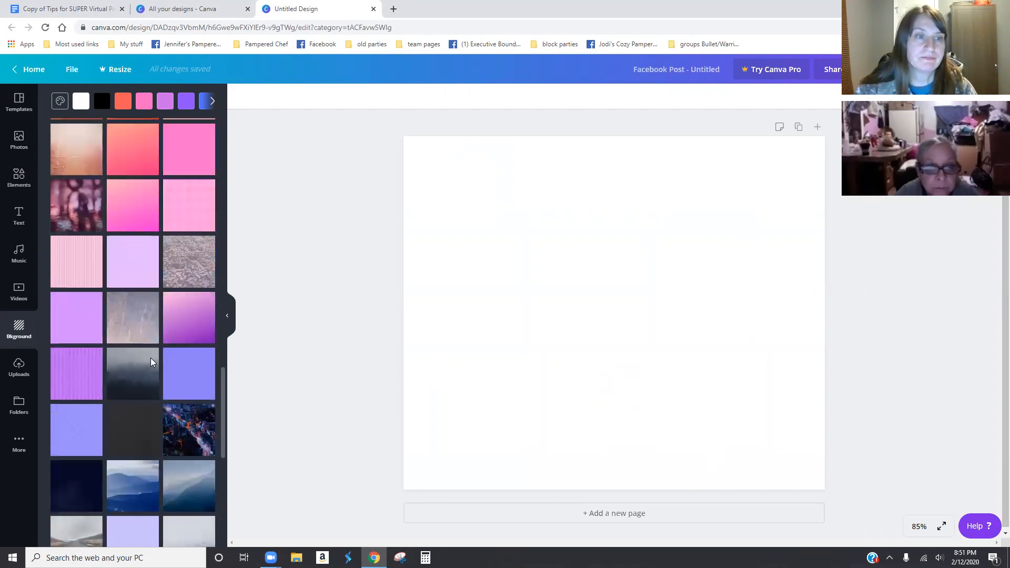
pyautogui.scroll(-10, 153, 351)
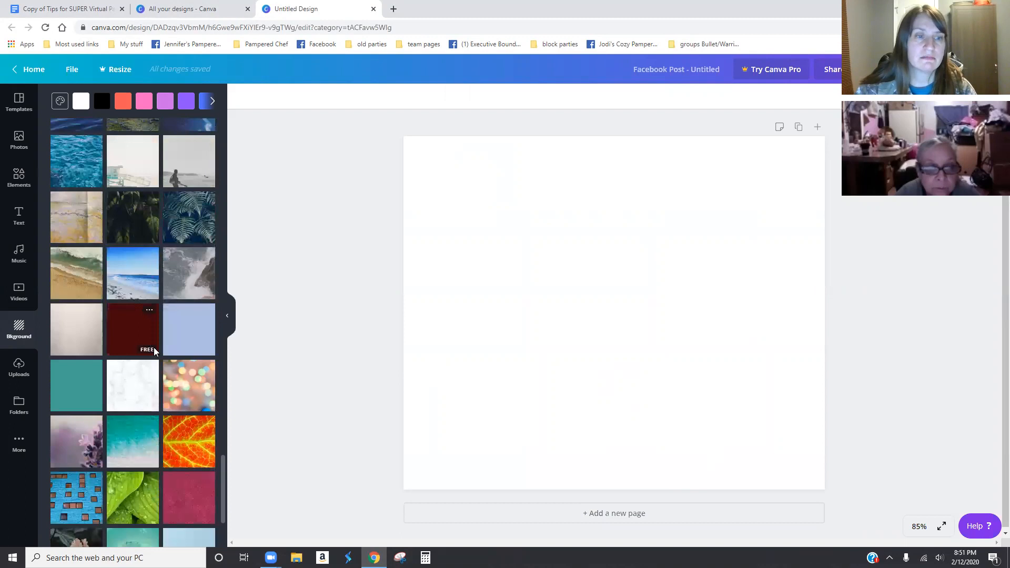
pyautogui.scroll(-12, 151, 351)
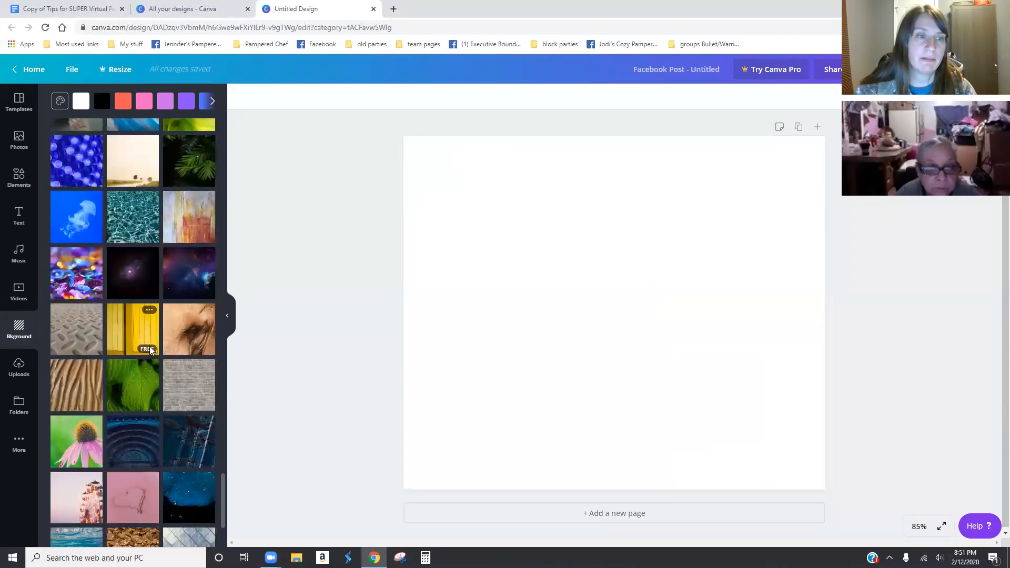
pyautogui.scroll(-4, 150, 351)
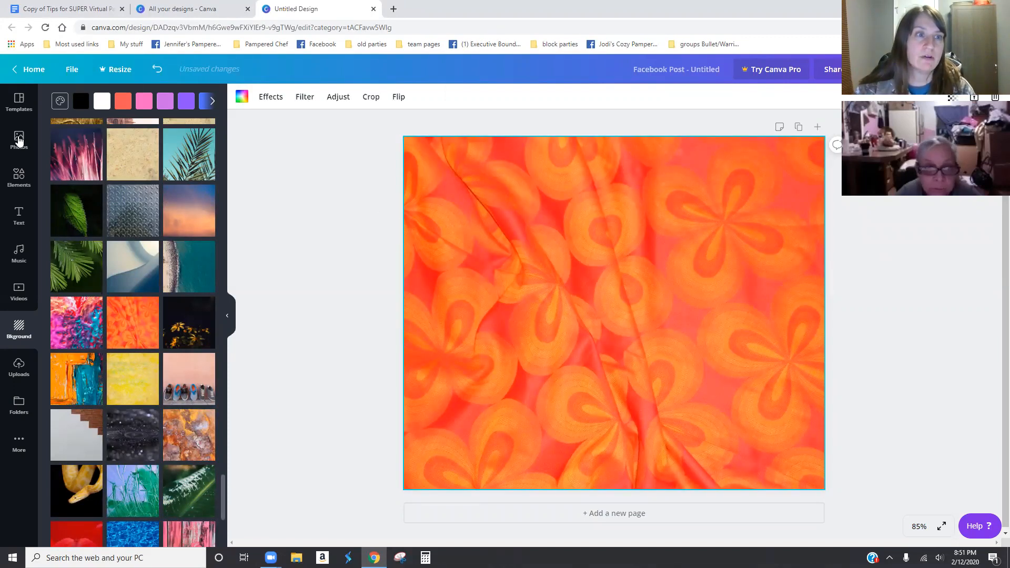
# Step: Search the stock photos for "cake" and add the photo of a row of six small cupcakes to the post
pyautogui.click(19, 141)
pyautogui.scroll(-1, 132, 298)
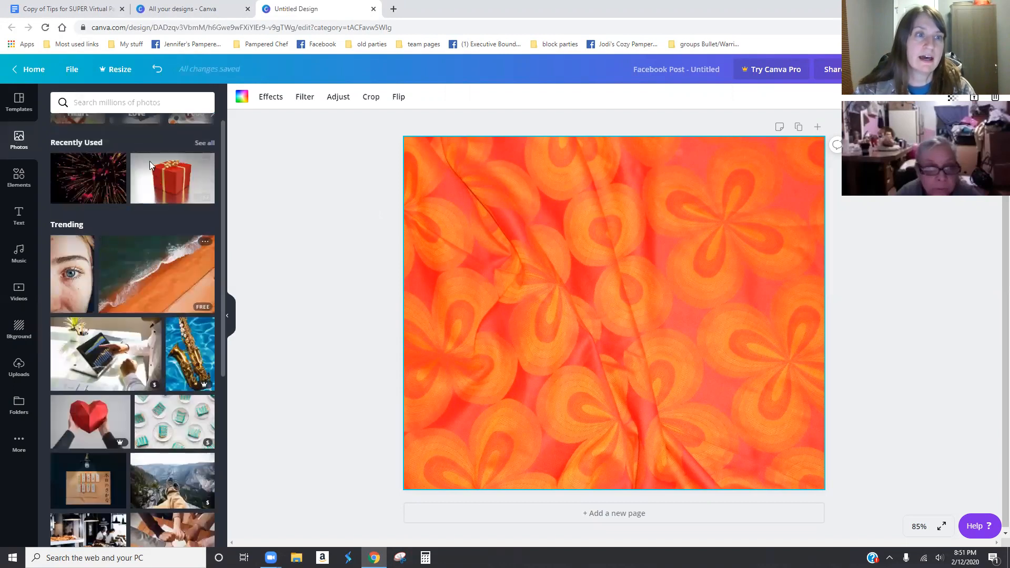
pyautogui.click(122, 103)
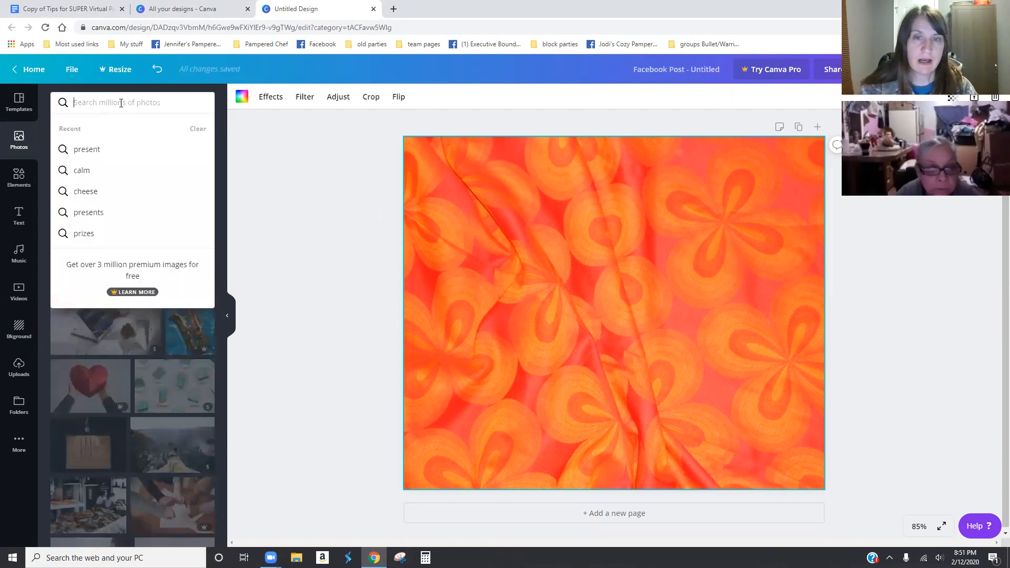
pyautogui.write('cake')
pyautogui.press('Return')
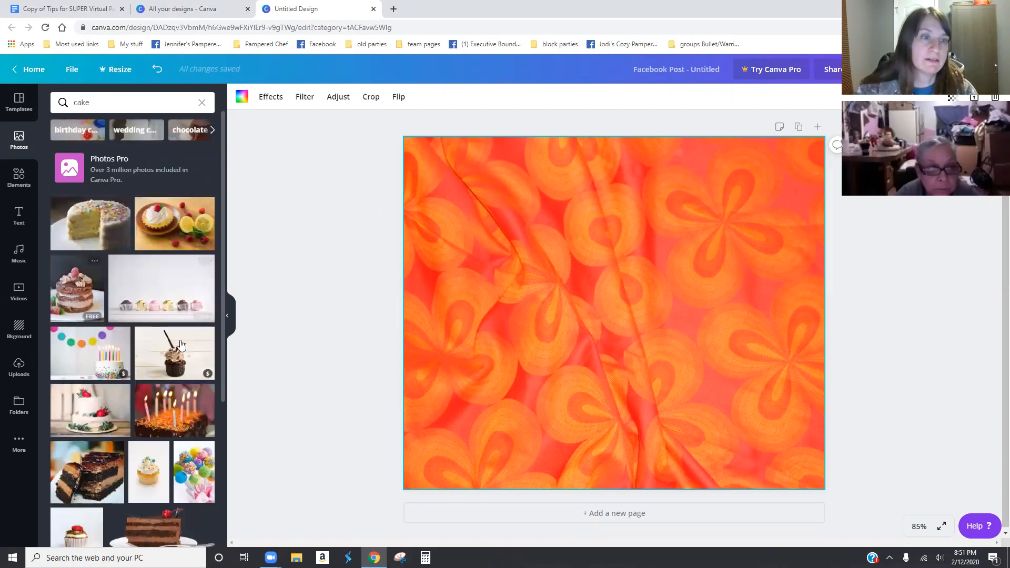
pyautogui.moveTo(206, 374)
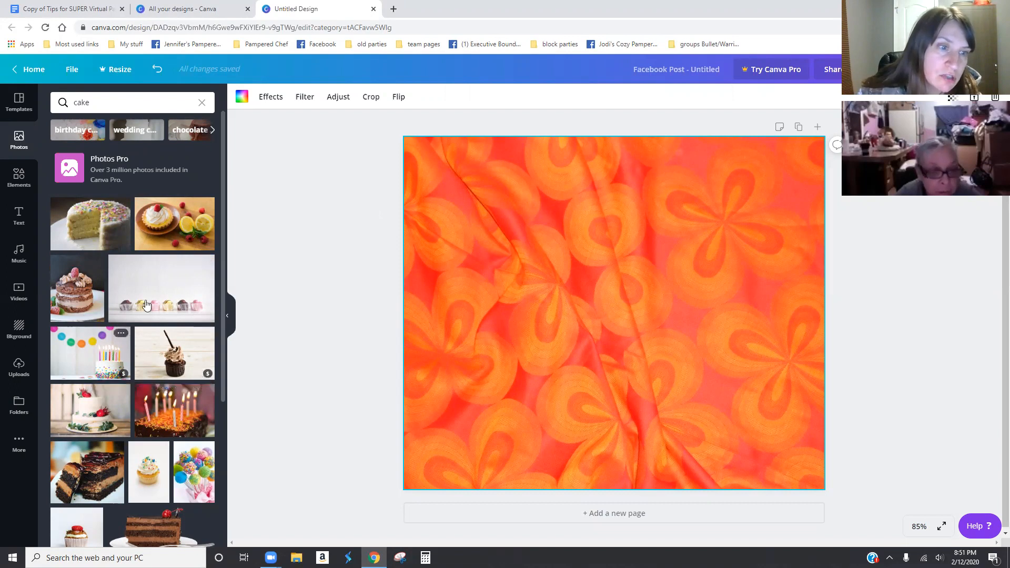
pyautogui.click(173, 299)
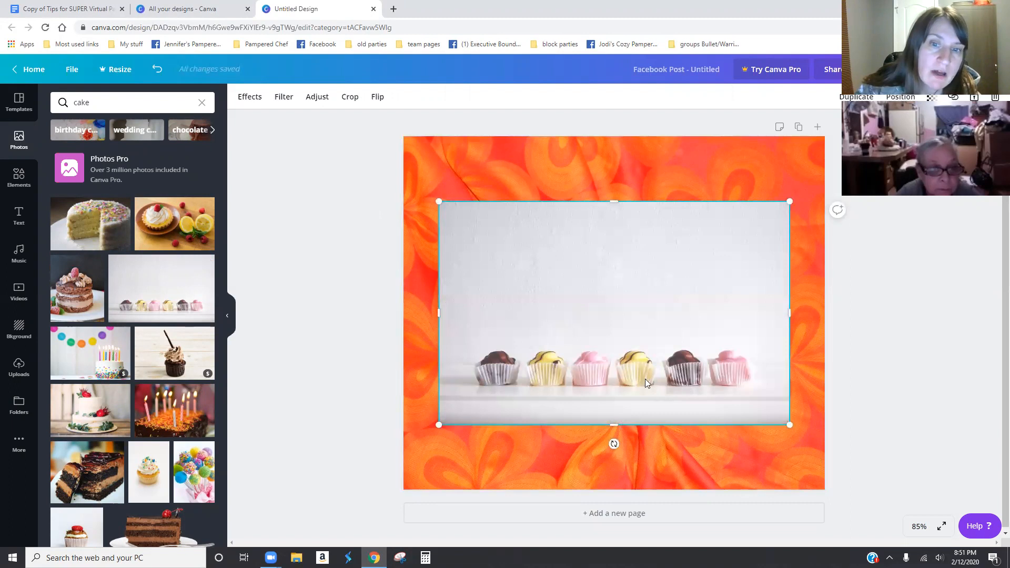
# Step: Enlarge and reposition the cupcake photo so it covers the whole page, then deselect it
pyautogui.moveTo(439, 201); pyautogui.dragTo(371, 120)
pyautogui.moveTo(435, 204); pyautogui.dragTo(410, 178)
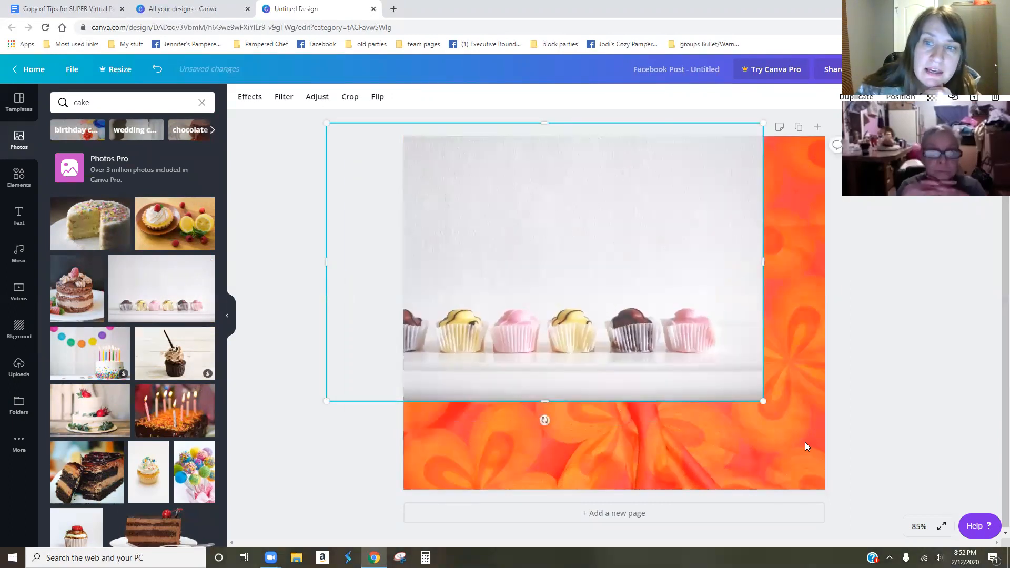
pyautogui.moveTo(763, 401); pyautogui.dragTo(819, 402)
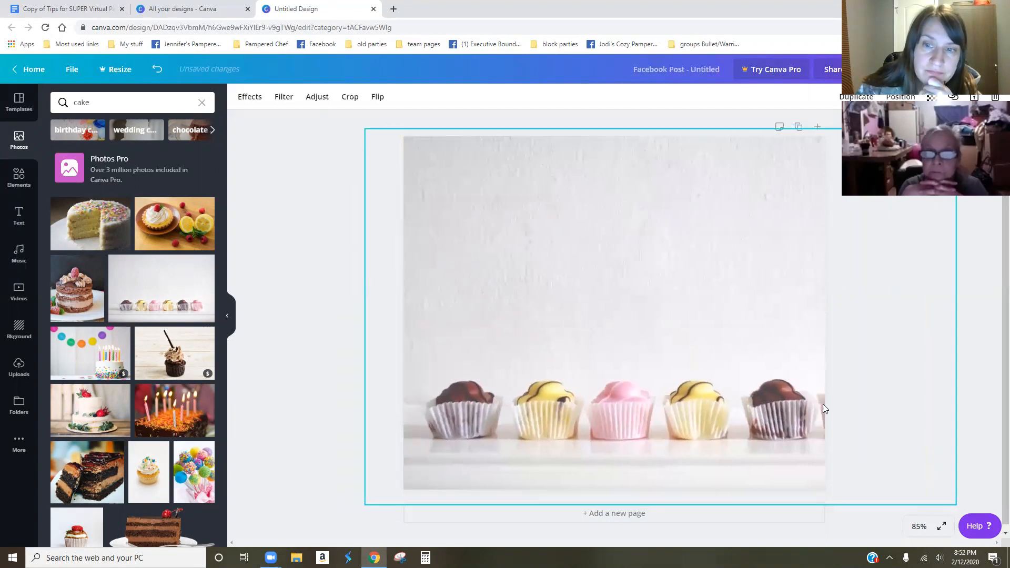
pyautogui.click(298, 345)
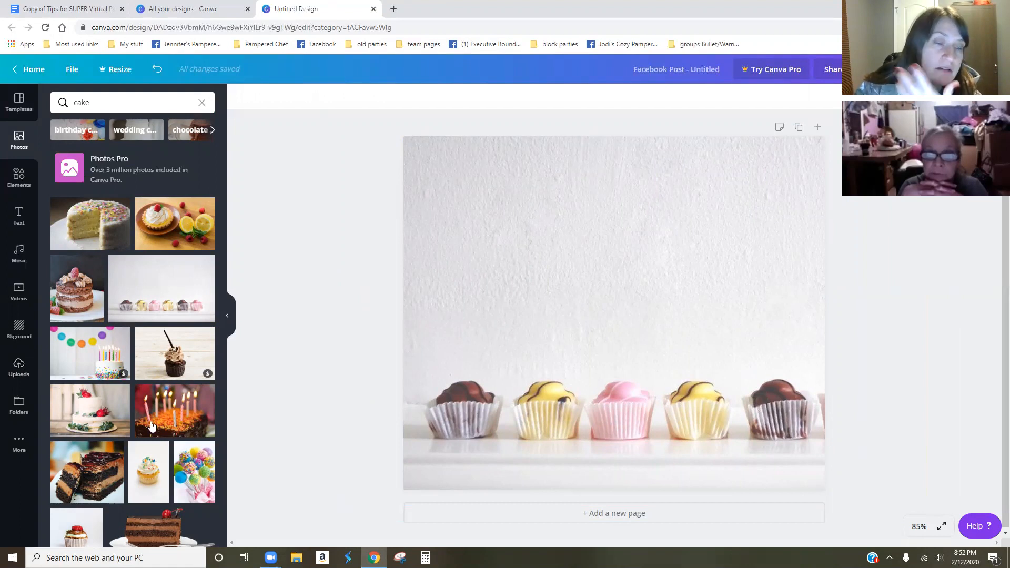
# Step: Add the uploaded photo of the brownie pan with chocolate brownies to the post
pyautogui.click(21, 370)
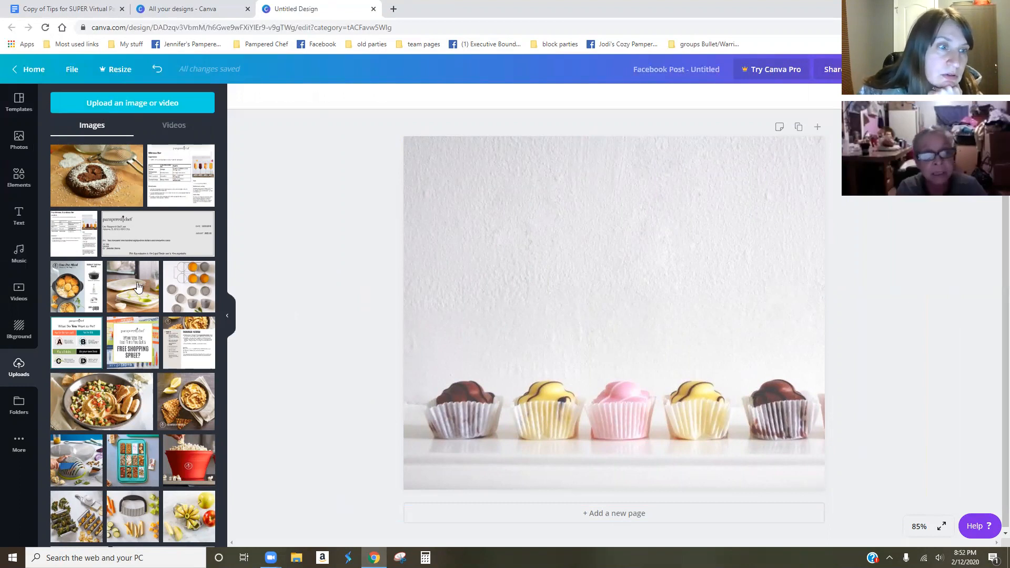
pyautogui.scroll(-5, 121, 364)
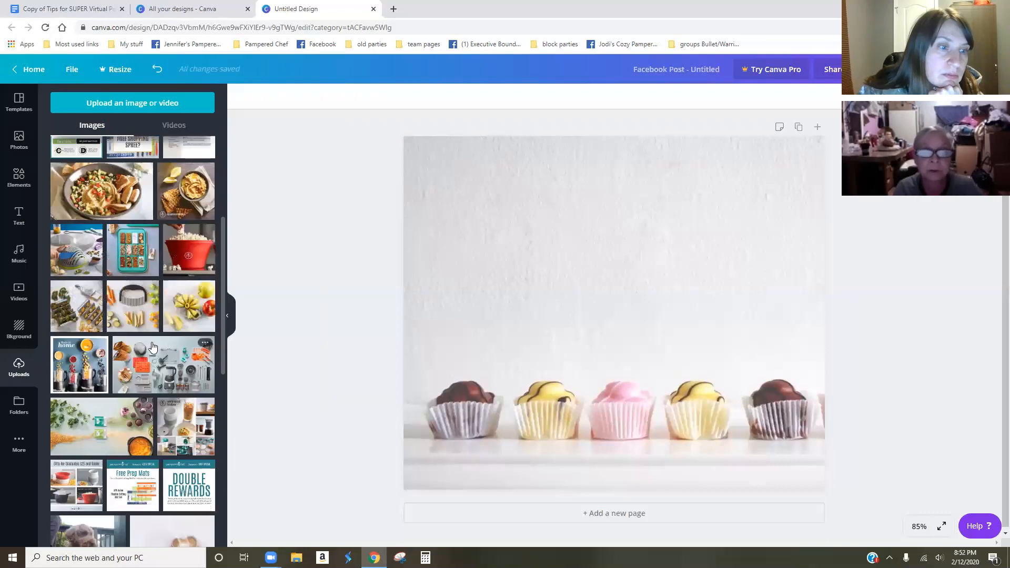
pyautogui.scroll(-1, 154, 347)
pyautogui.scroll(-1, 180, 416)
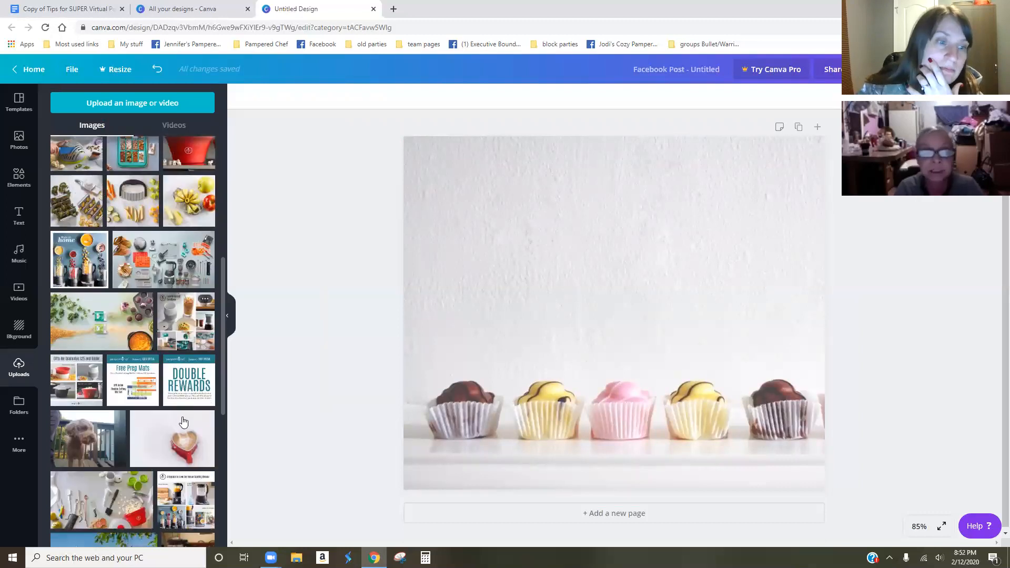
pyautogui.scroll(-2, 159, 377)
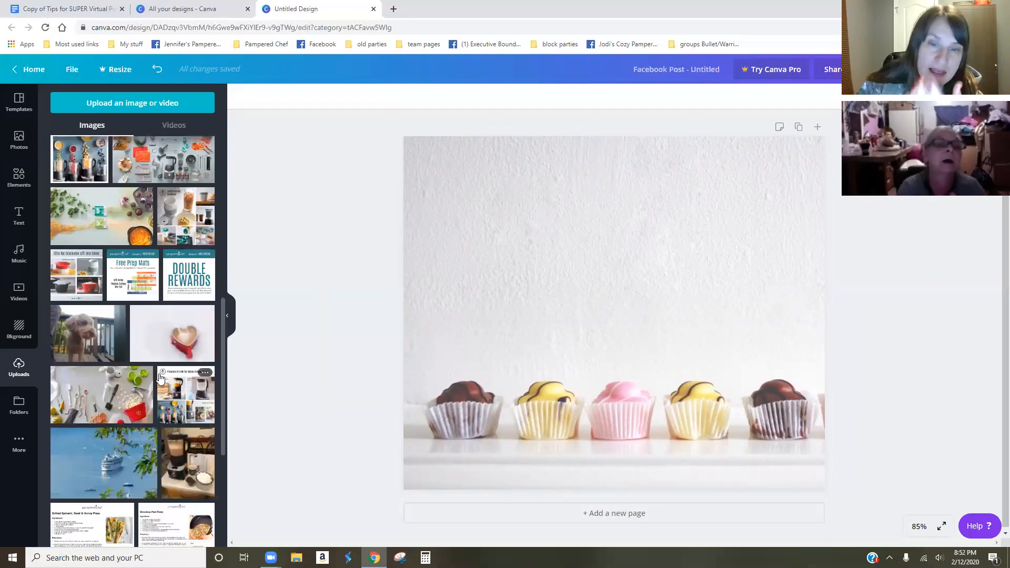
pyautogui.scroll(-3, 160, 355)
pyautogui.scroll(-5, 149, 405)
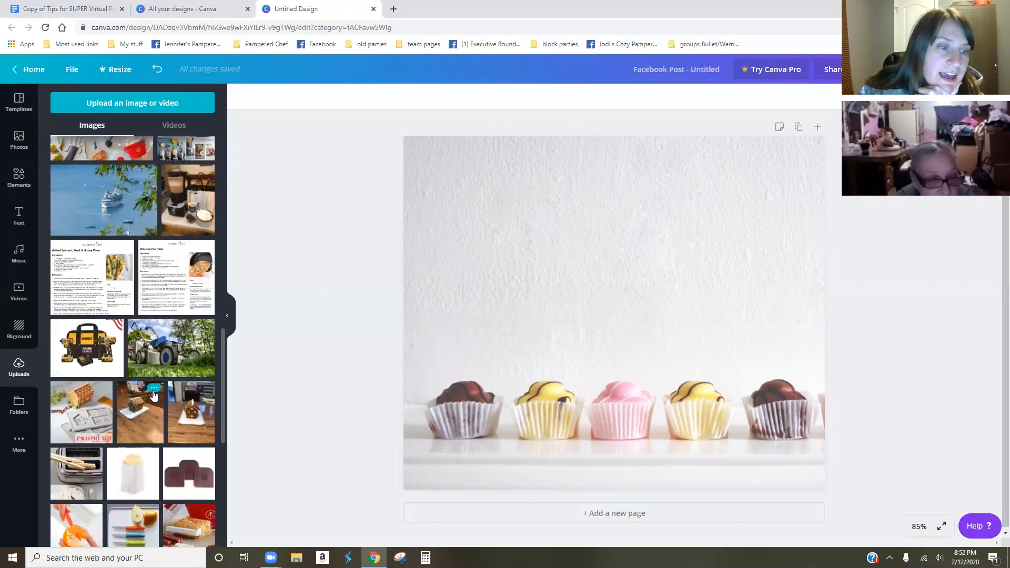
pyautogui.scroll(-3, 168, 429)
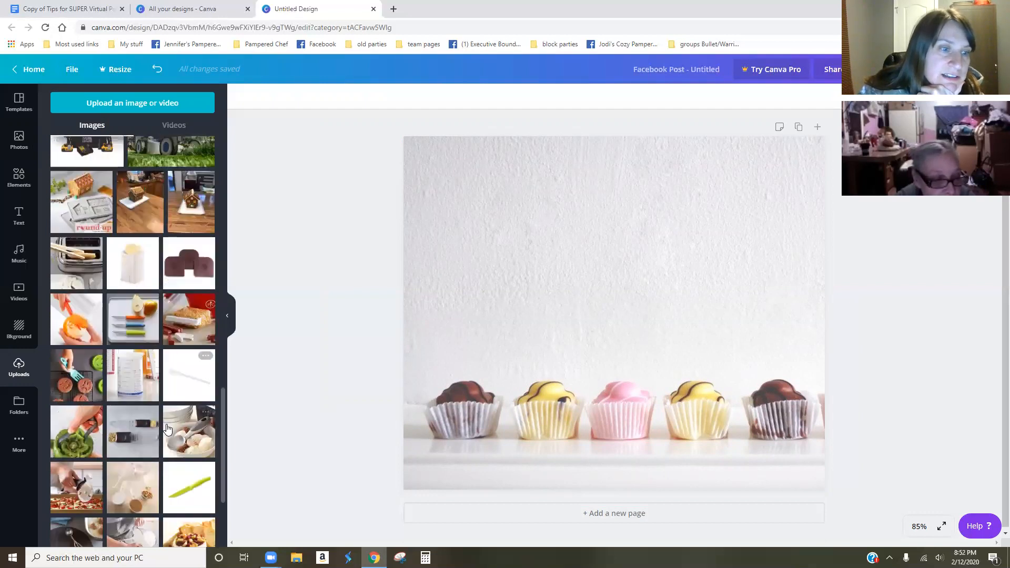
pyautogui.scroll(-1, 168, 429)
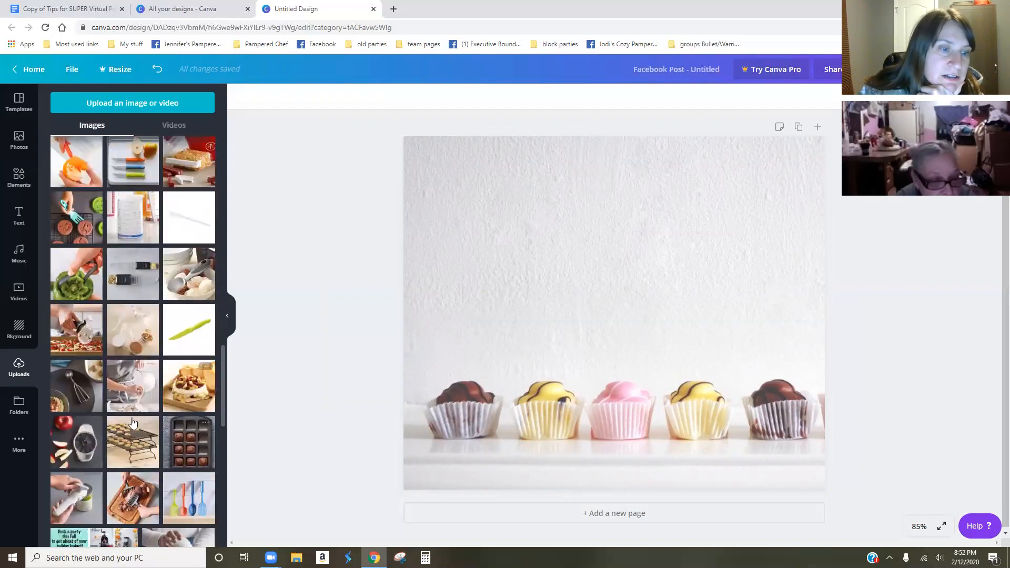
pyautogui.click(186, 446)
# Step: Shrink the brownie pan photo slightly and position it over the upper middle of the page, just above the page's lower quarter
pyautogui.moveTo(607, 405); pyautogui.dragTo(596, 370)
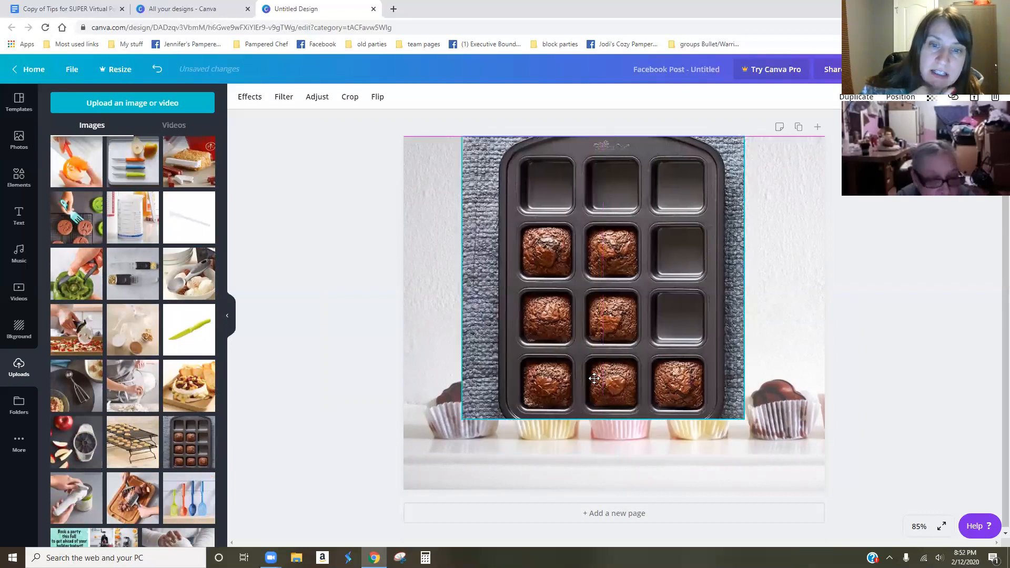
pyautogui.moveTo(462, 419); pyautogui.dragTo(497, 407)
pyautogui.moveTo(583, 311); pyautogui.dragTo(574, 334)
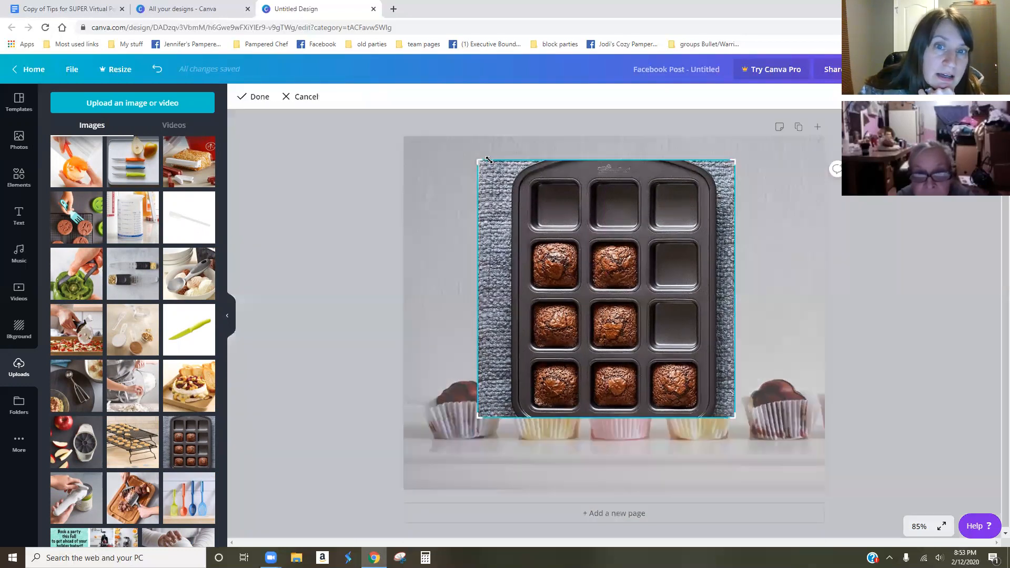
# Step: Crop the brownie pan photo on both sides to the pan's edges, removing the gray cloth beside it
pyautogui.moveTo(489, 159); pyautogui.dragTo(510, 161)
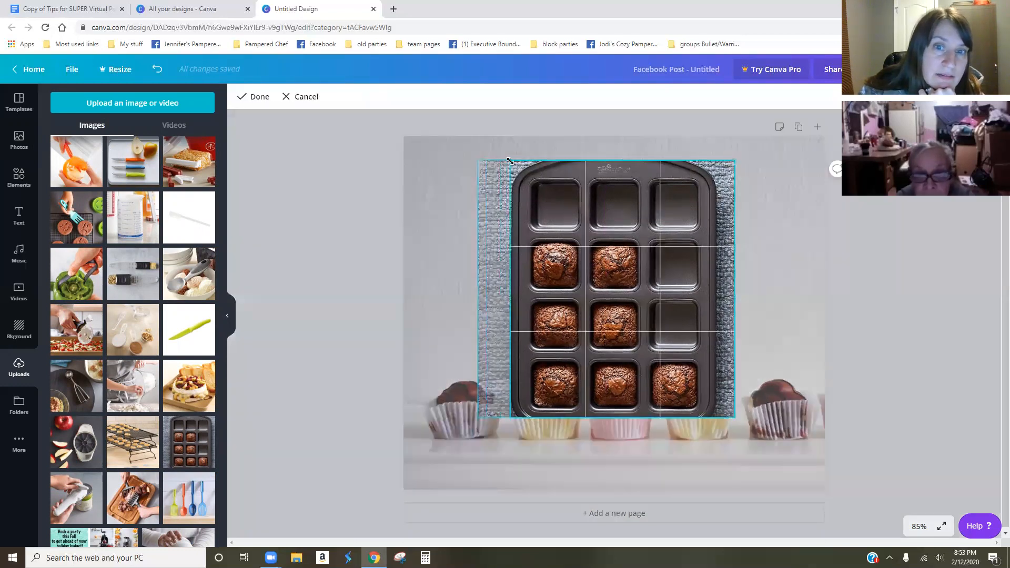
pyautogui.moveTo(731, 157); pyautogui.dragTo(714, 162)
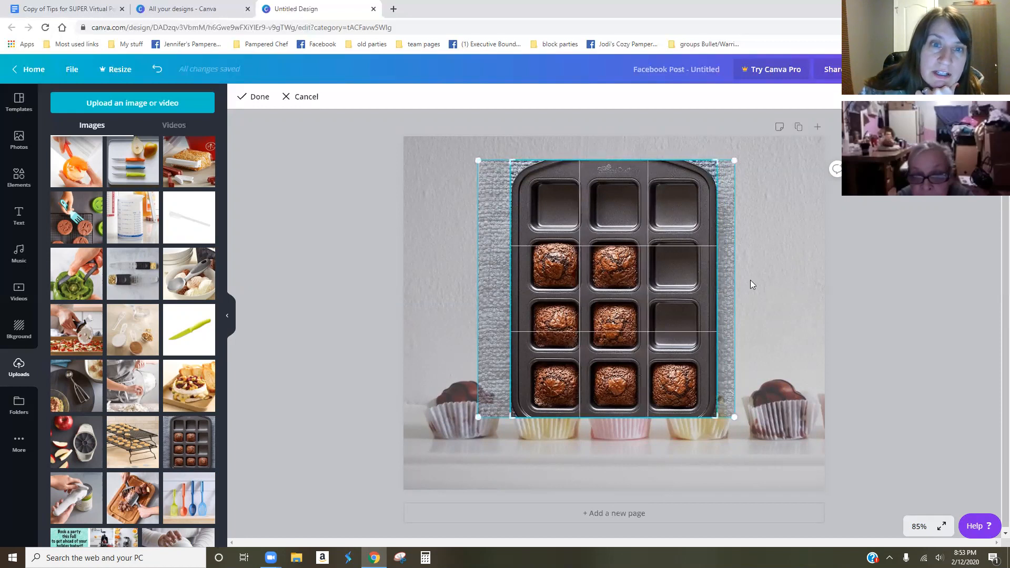
pyautogui.click(277, 99)
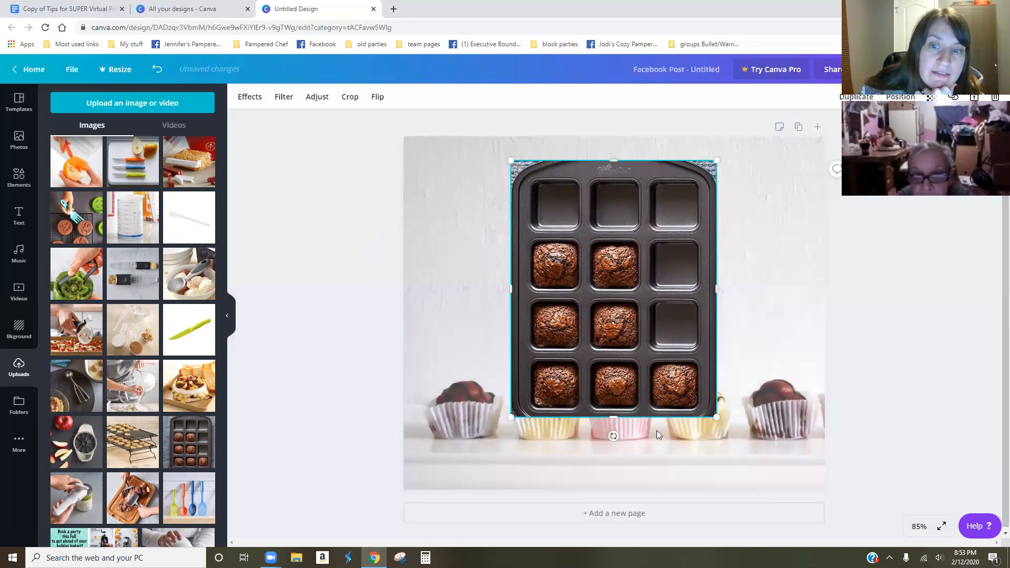
# Step: Rotate the brownie pan photo about 45° counterclockwise, move it toward the page's upper left corner and shrink it to about 350 by 437
pyautogui.moveTo(668, 355); pyautogui.dragTo(713, 417)
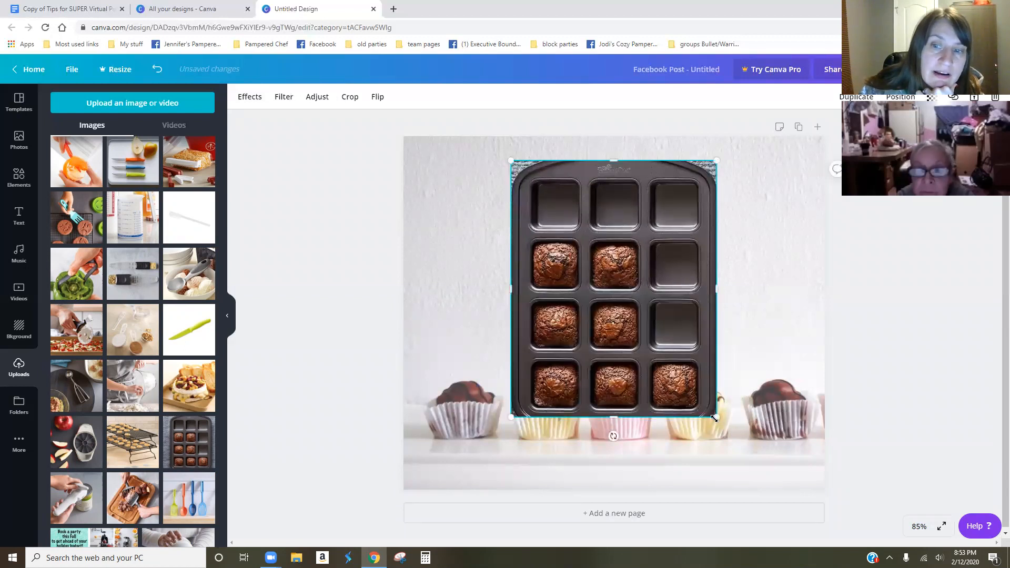
pyautogui.moveTo(613, 436); pyautogui.dragTo(711, 374)
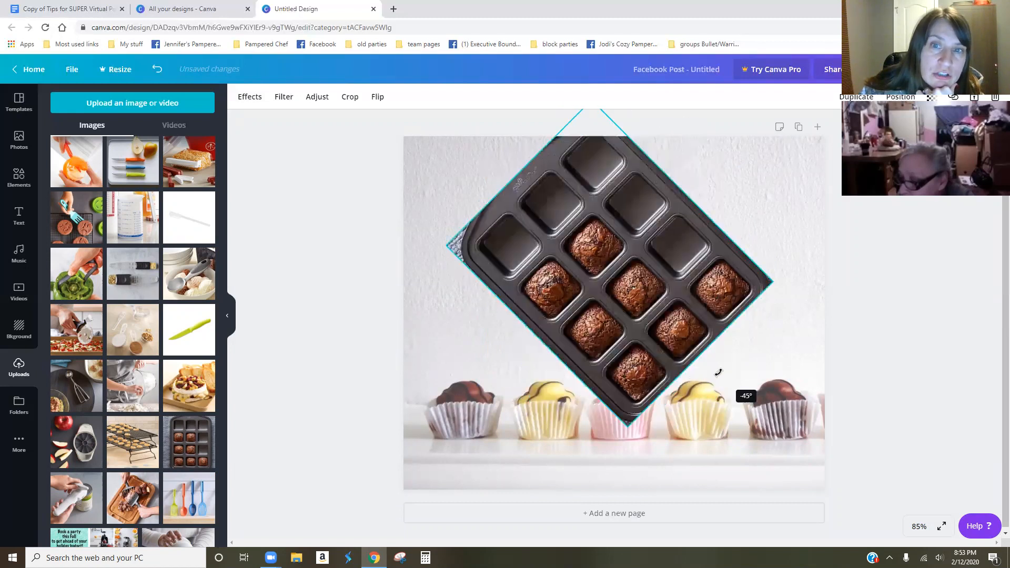
pyautogui.moveTo(609, 275); pyautogui.dragTo(538, 271)
pyautogui.moveTo(550, 427); pyautogui.dragTo(550, 351)
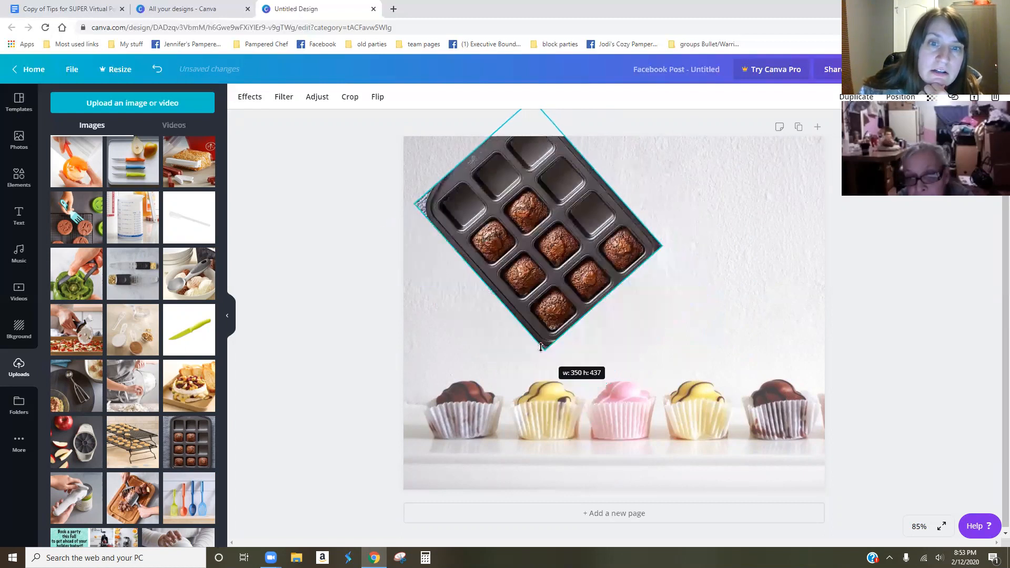
# Step: Move the brownie pan photo down and partly past the page's left edge, then deselect it
pyautogui.moveTo(546, 289); pyautogui.dragTo(506, 306)
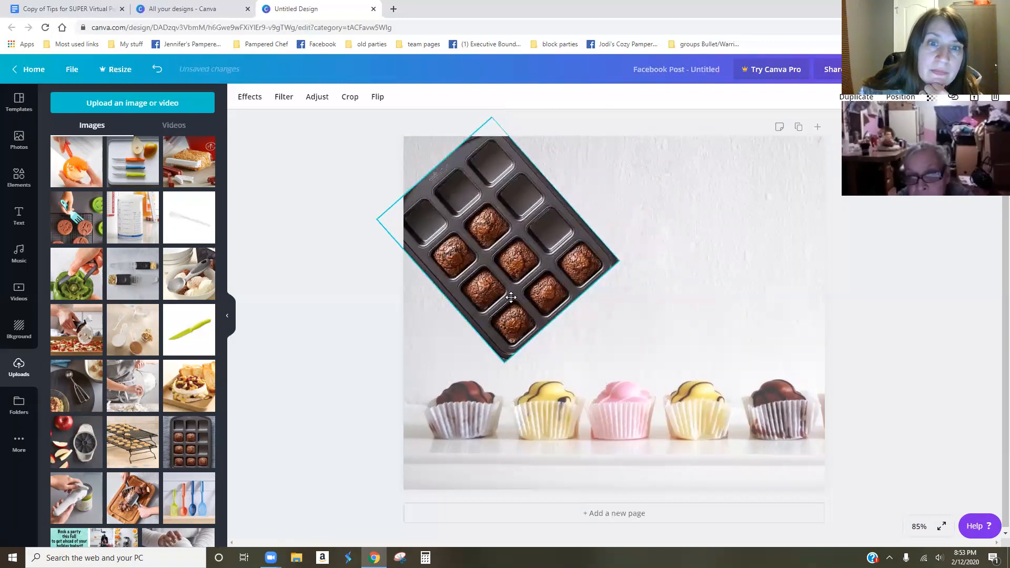
pyautogui.click(367, 246)
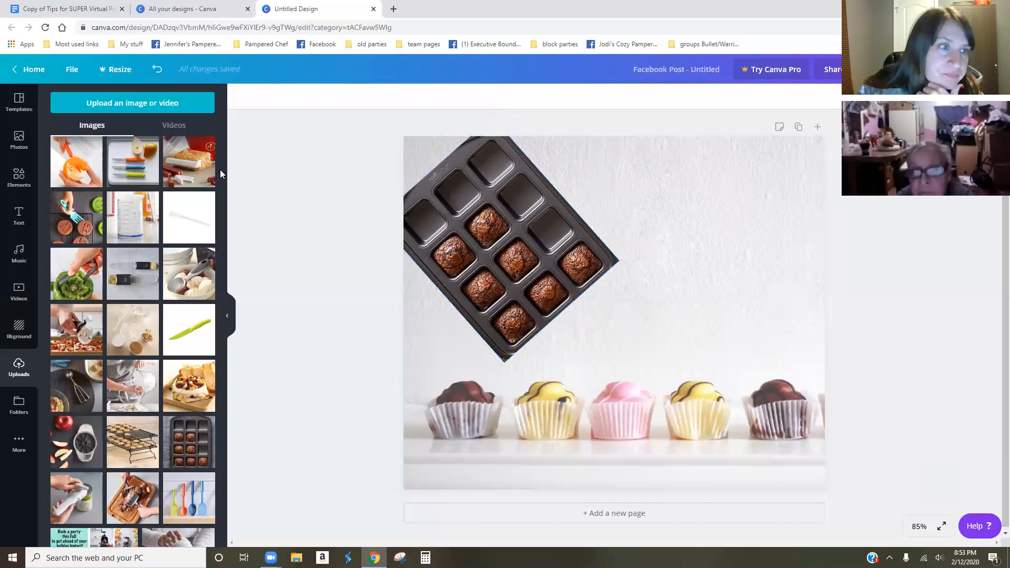
# Step: Add a heading text box and place it in the empty area at the page's upper right, beside the pan photo
pyautogui.click(18, 217)
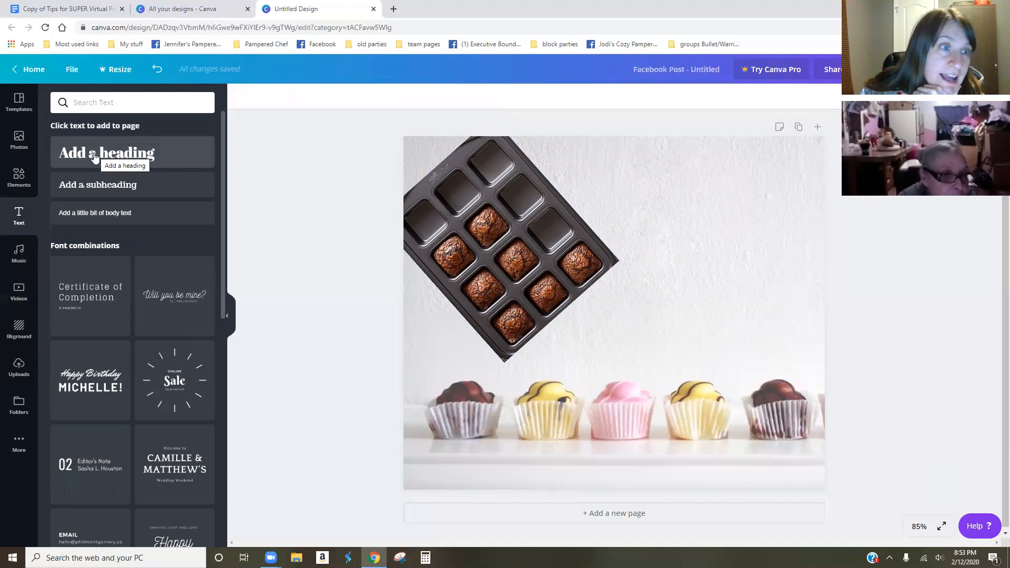
pyautogui.click(181, 163)
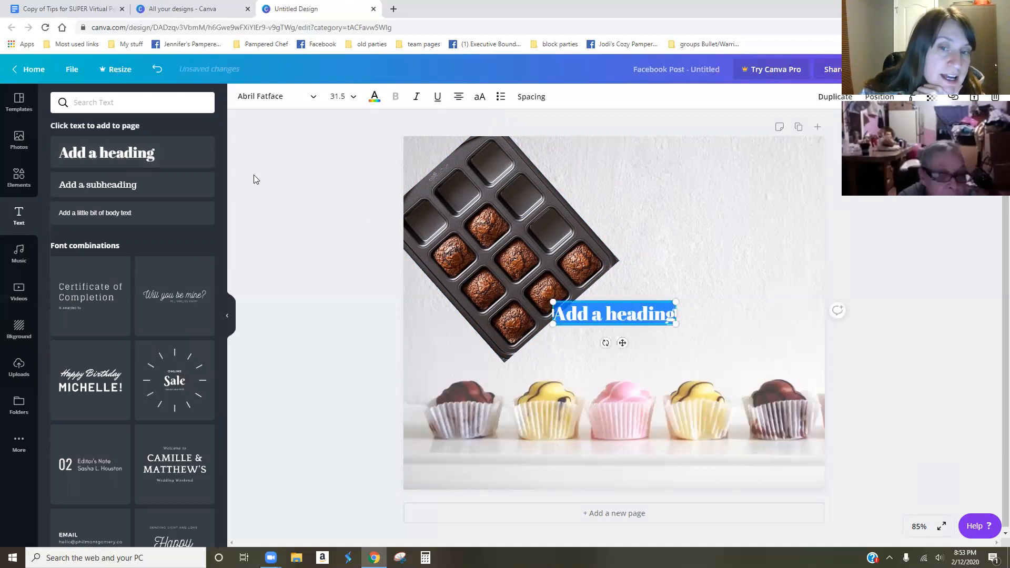
pyautogui.moveTo(590, 301); pyautogui.dragTo(674, 184)
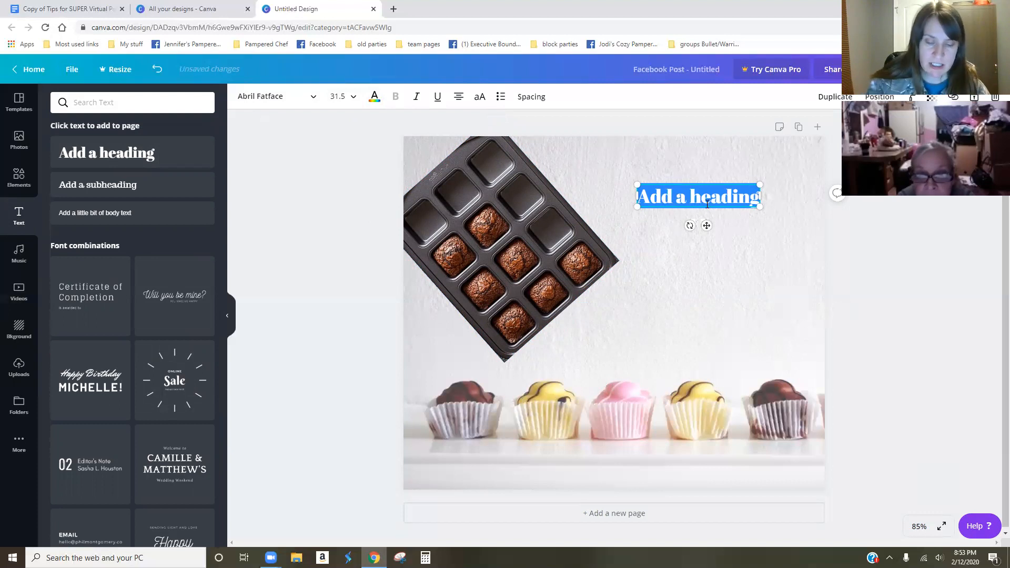
# Step: Replace the heading text with "Who loves their Brownie Pan!" and tilt the heading about 20° clockwise
pyautogui.write('Brownie Pan!')
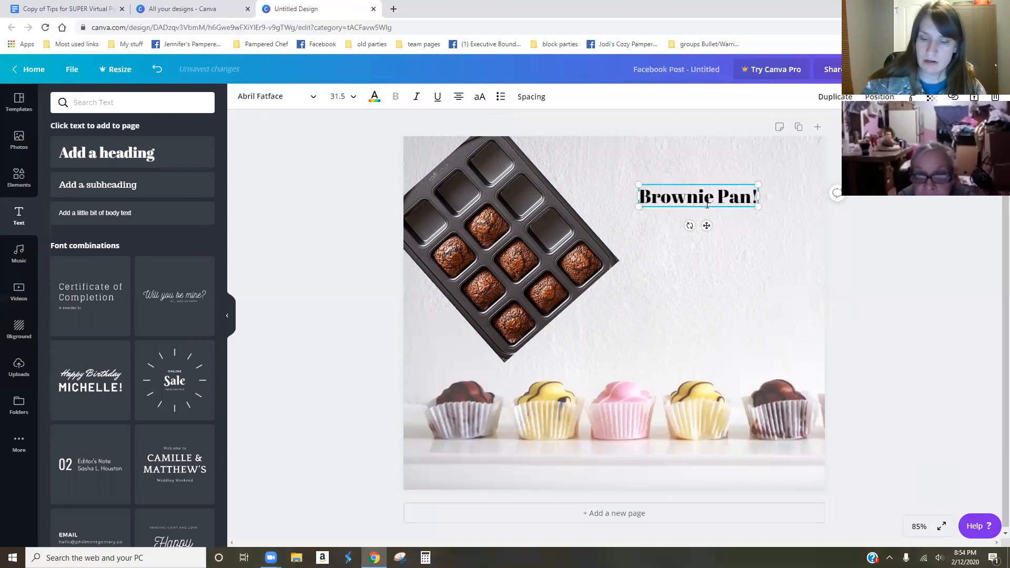
pyautogui.press('Home')
pyautogui.write('Who ')
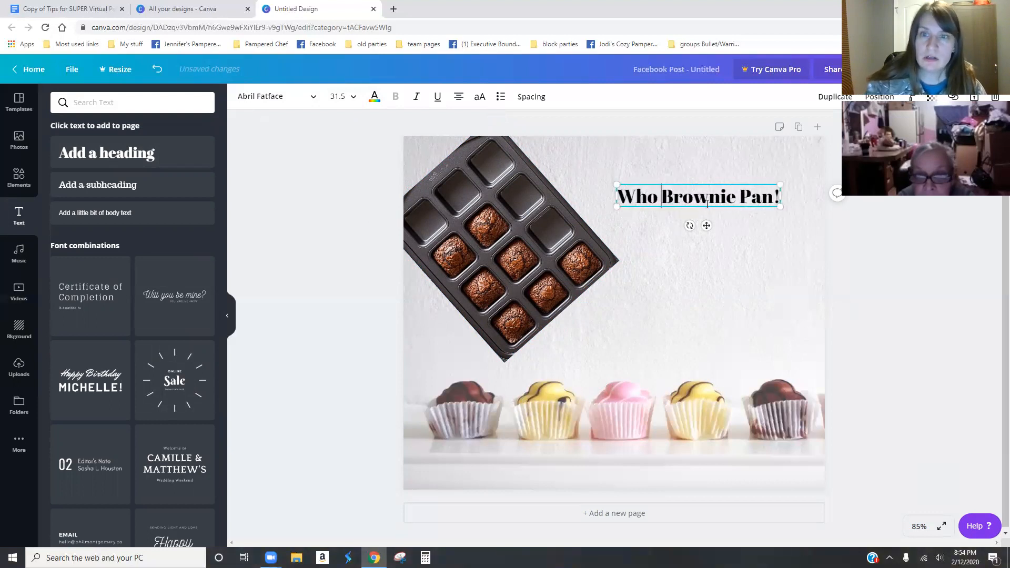
pyautogui.write('loves their')
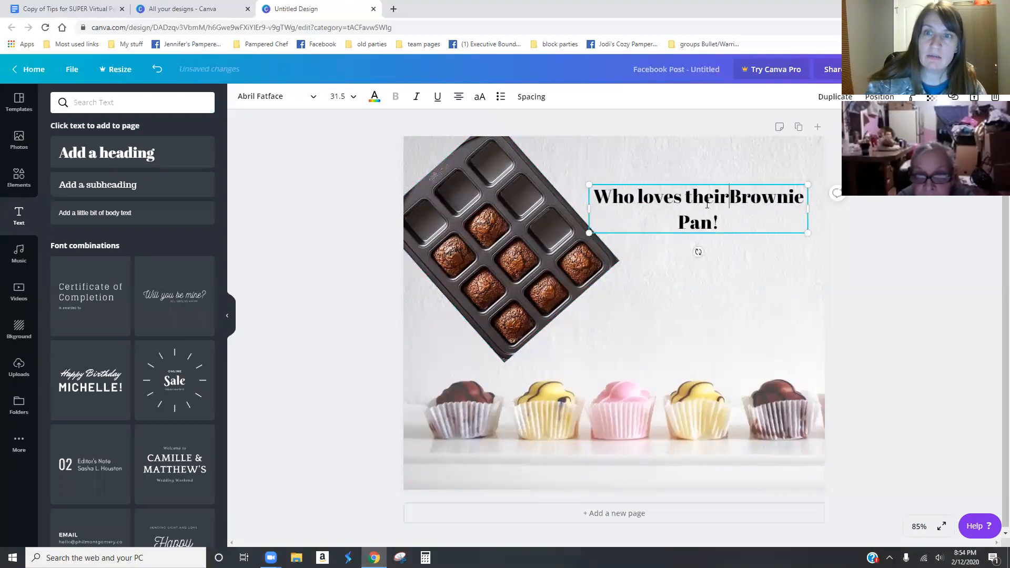
pyautogui.moveTo(681, 253); pyautogui.dragTo(700, 239)
# Step: Change the font of the whole "Who loves their Brownie Pan!" heading to Barrio
pyautogui.keyDown('shift'); pyautogui.click(603, 163); pyautogui.keyUp('shift')
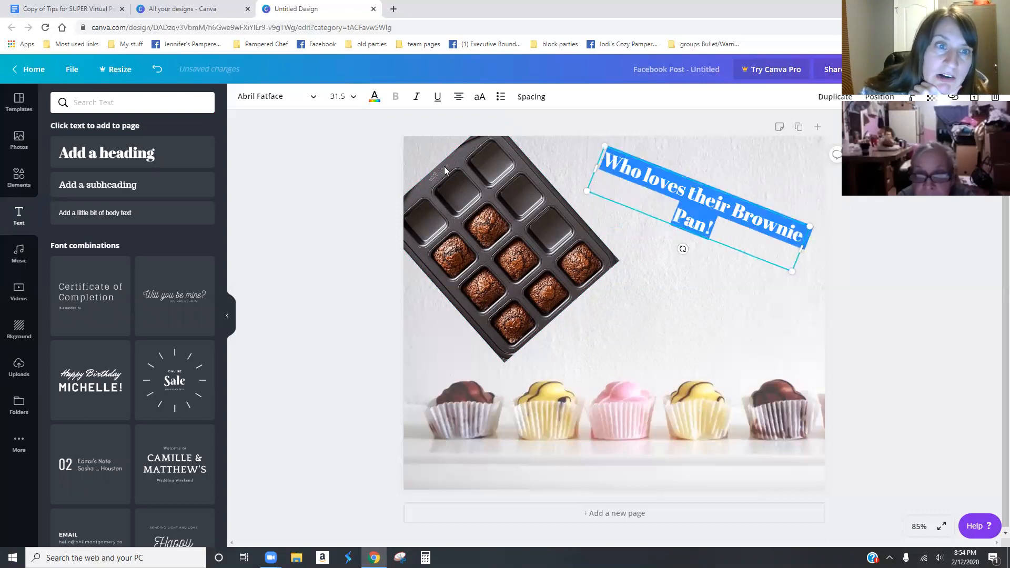
pyautogui.click(244, 96)
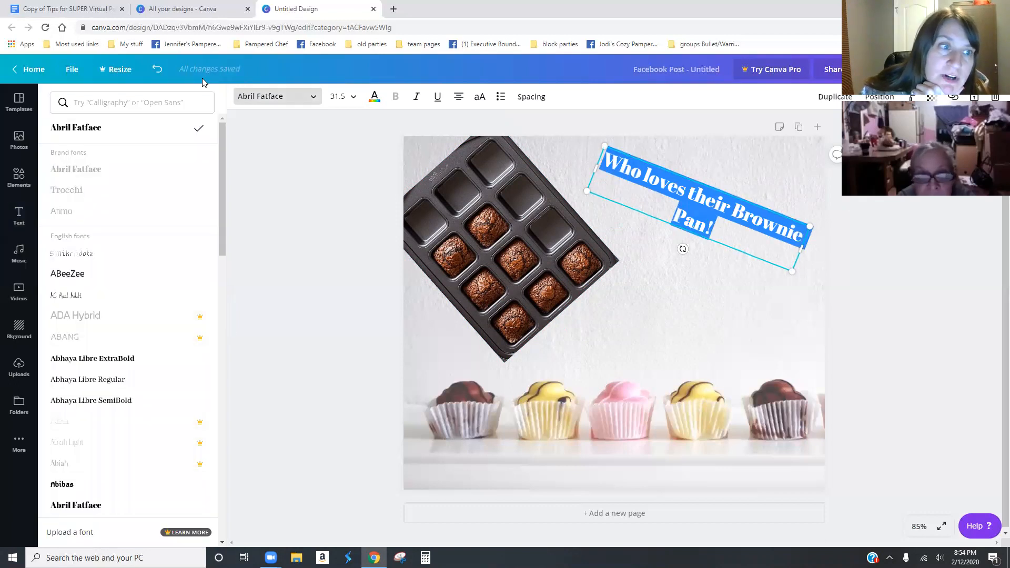
pyautogui.scroll(-15, 124, 379)
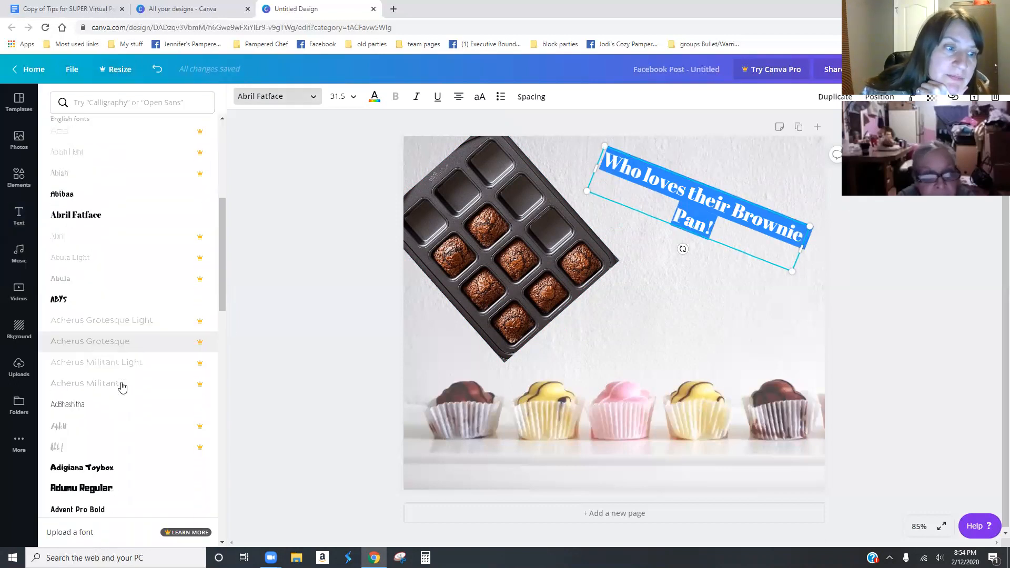
pyautogui.scroll(-15, 130, 392)
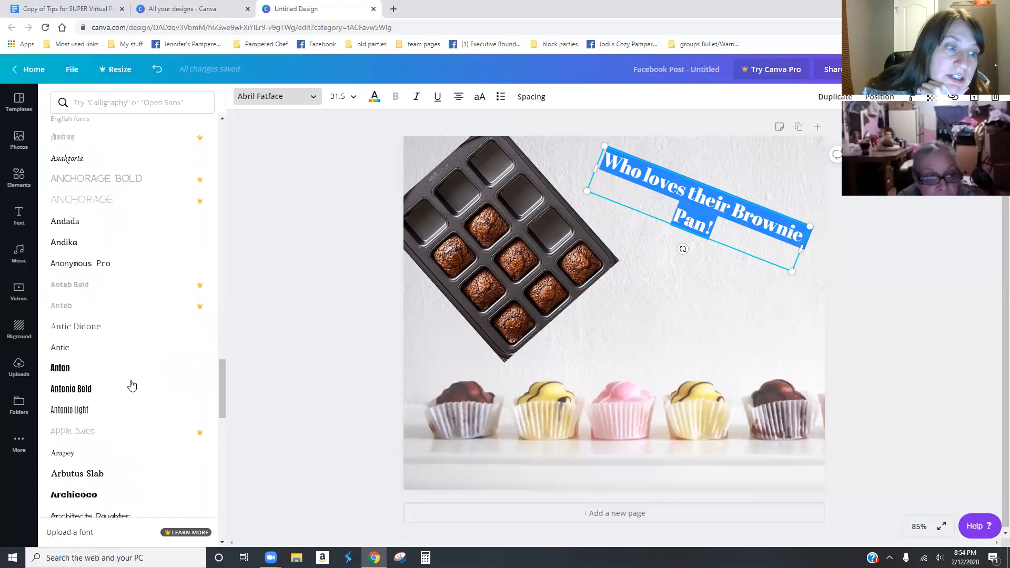
pyautogui.scroll(-10, 100, 403)
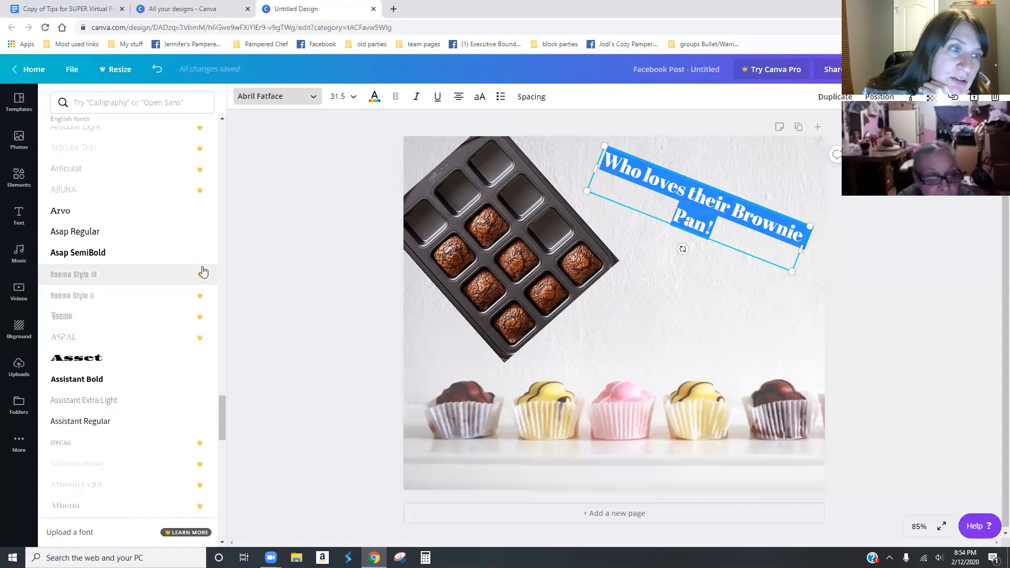
pyautogui.scroll(-12, 196, 356)
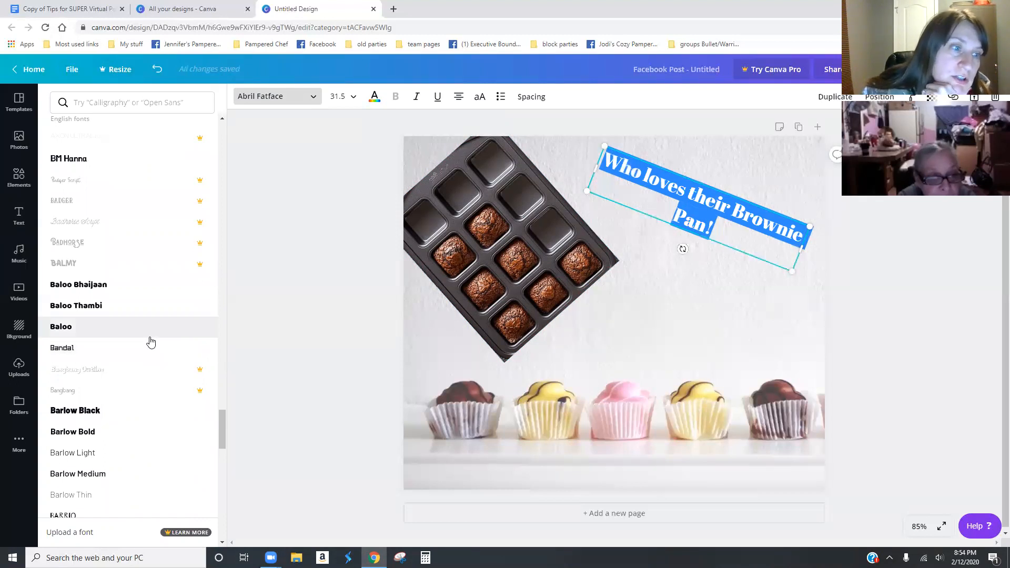
pyautogui.scroll(-7, 147, 342)
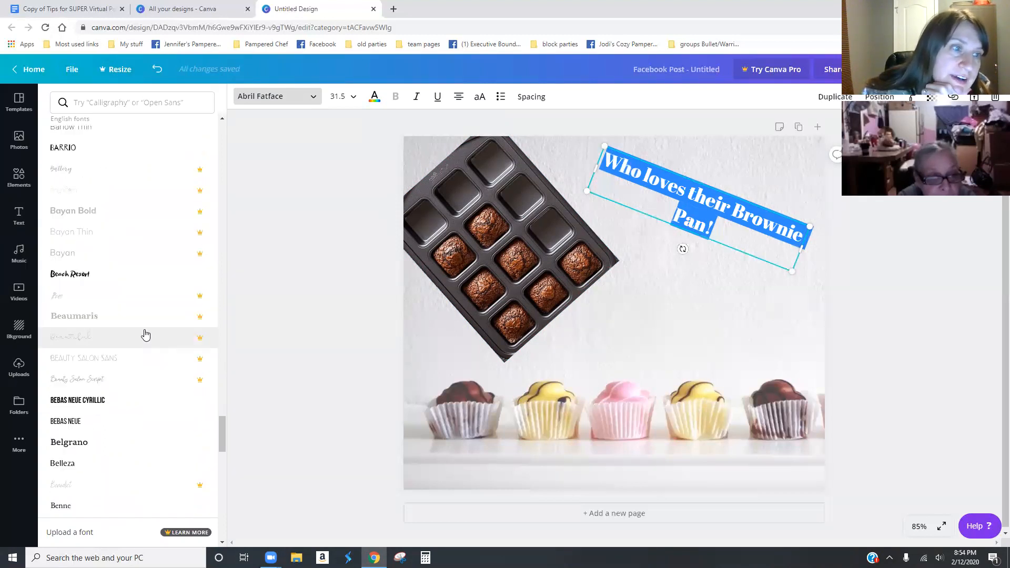
pyautogui.scroll(2, 144, 335)
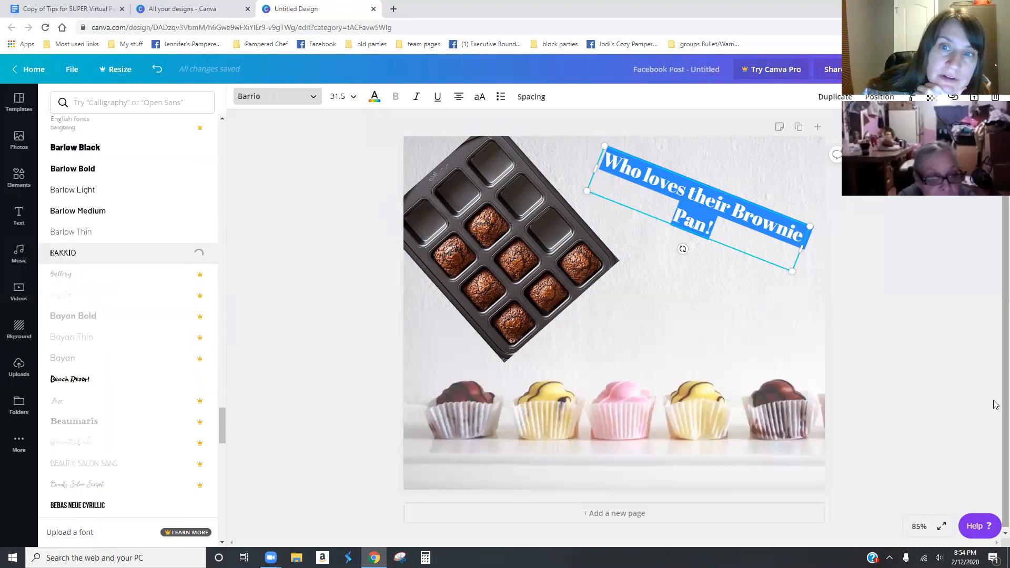
# Step: Set the heading's font size to 36 and deselect the heading
pyautogui.click(340, 96)
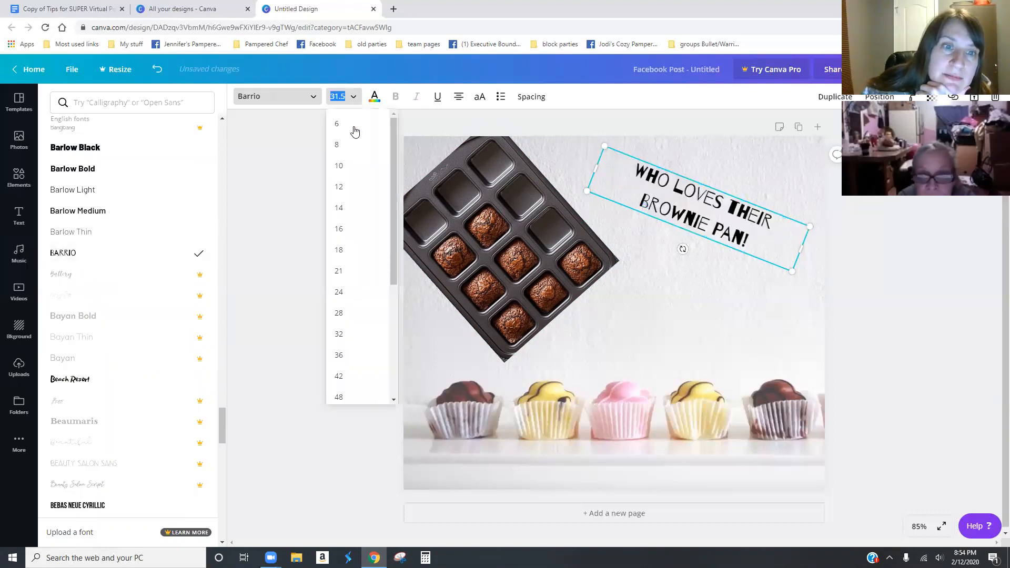
pyautogui.click(349, 355)
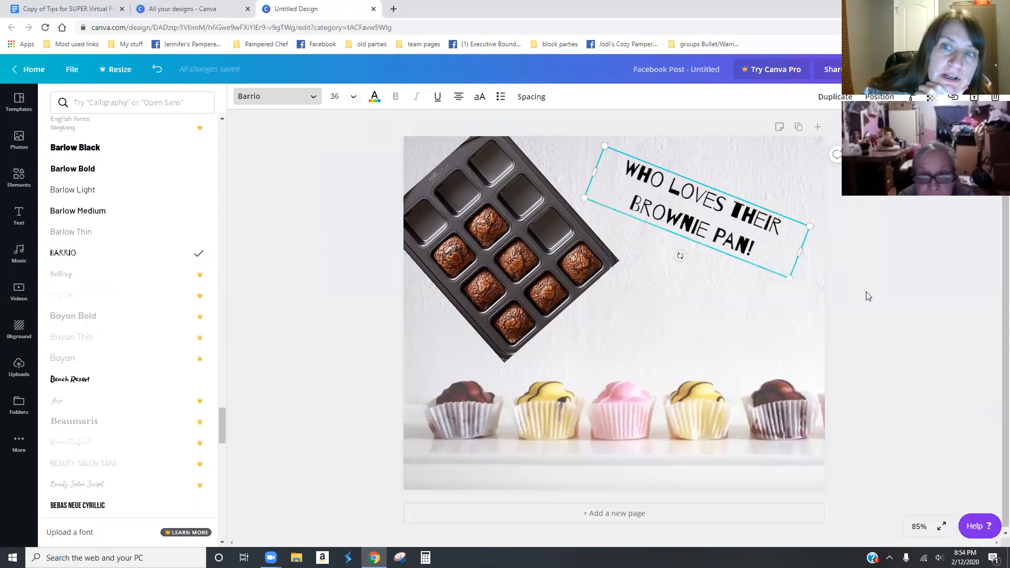
pyautogui.click(993, 410)
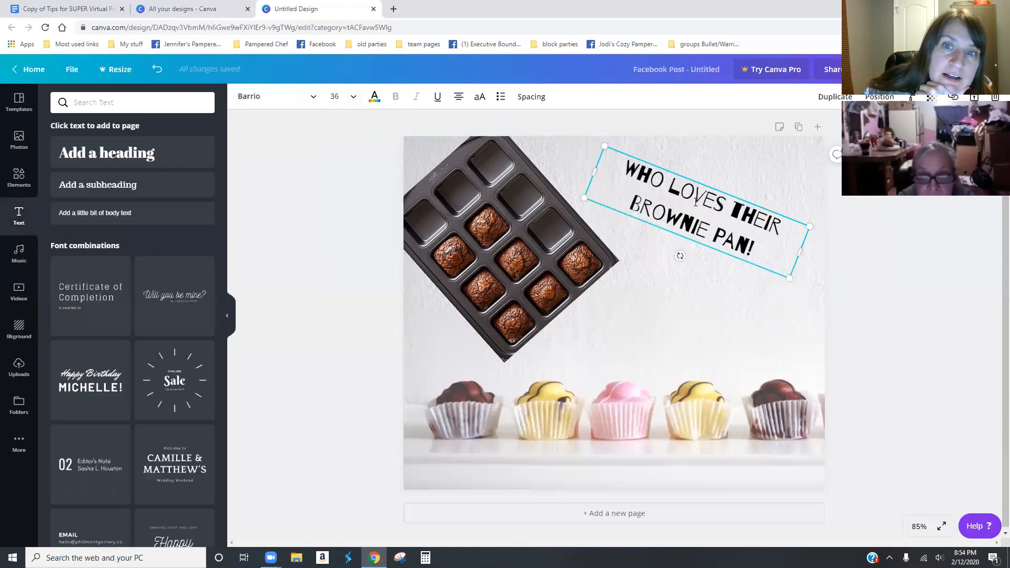
pyautogui.click(349, 304)
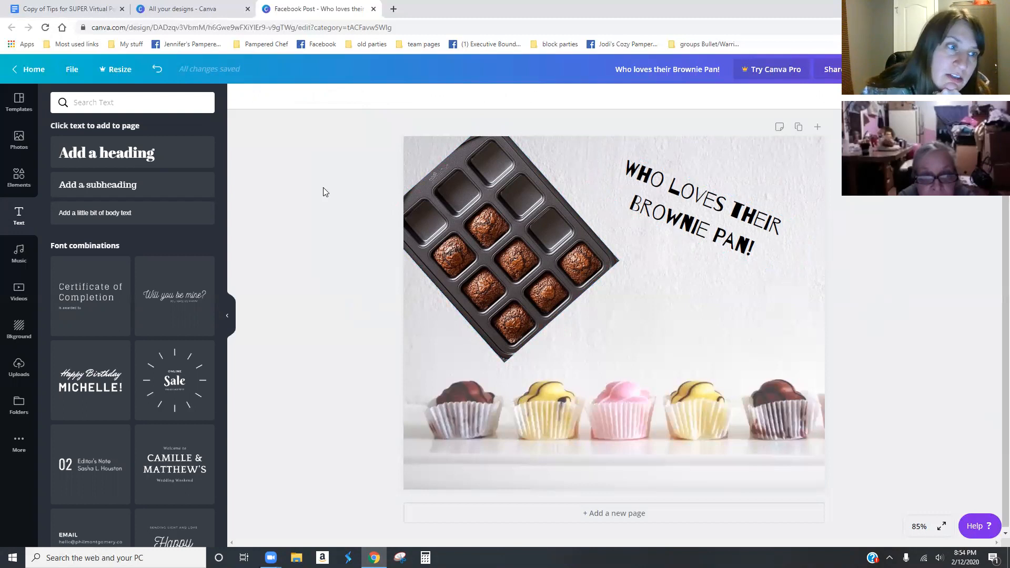
# Step: Look through the available photo grid layouts in the elements library, then return to the elements overview
pyautogui.click(19, 138)
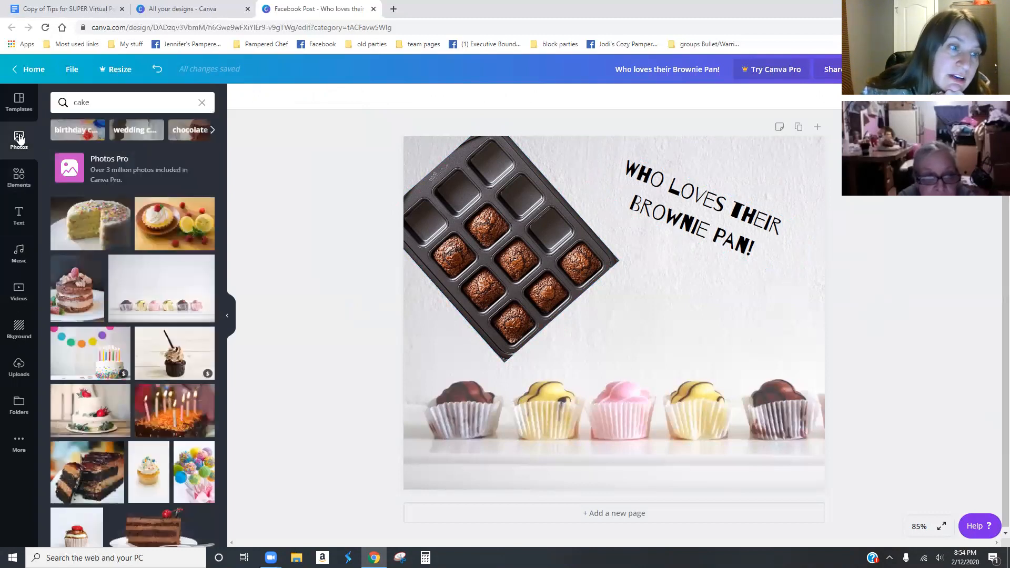
pyautogui.click(18, 180)
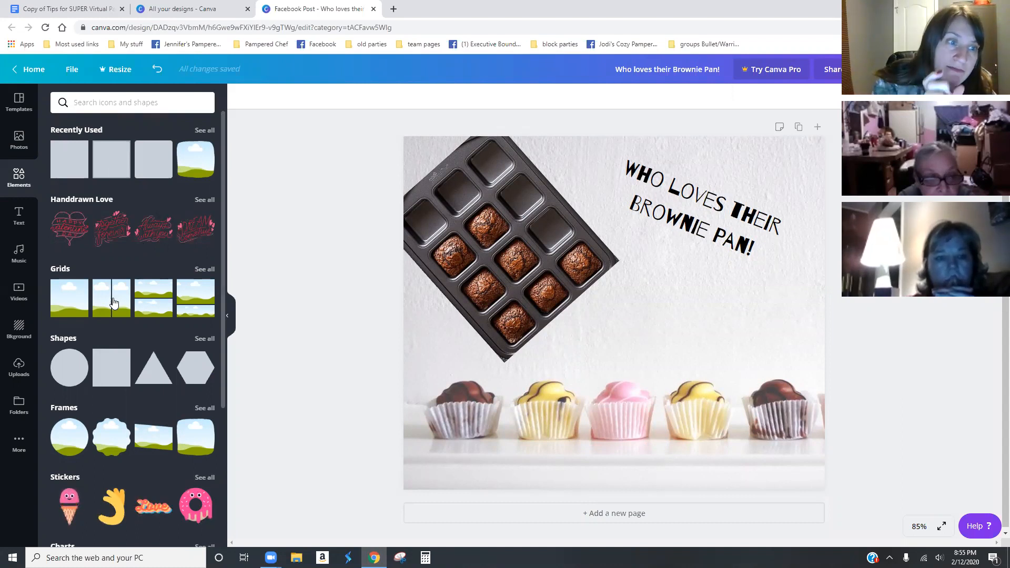
pyautogui.click(211, 270)
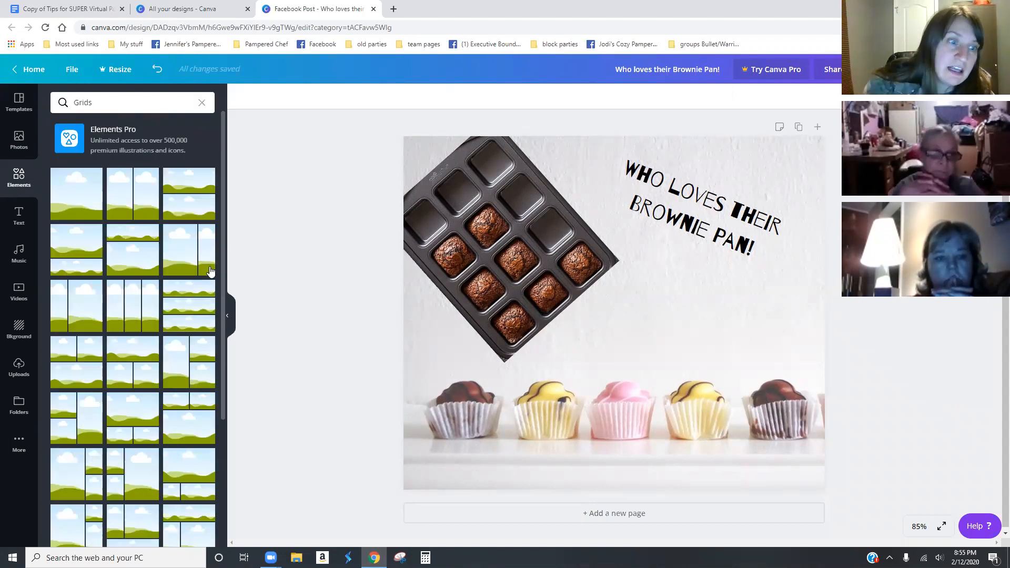
pyautogui.scroll(-2, 117, 243)
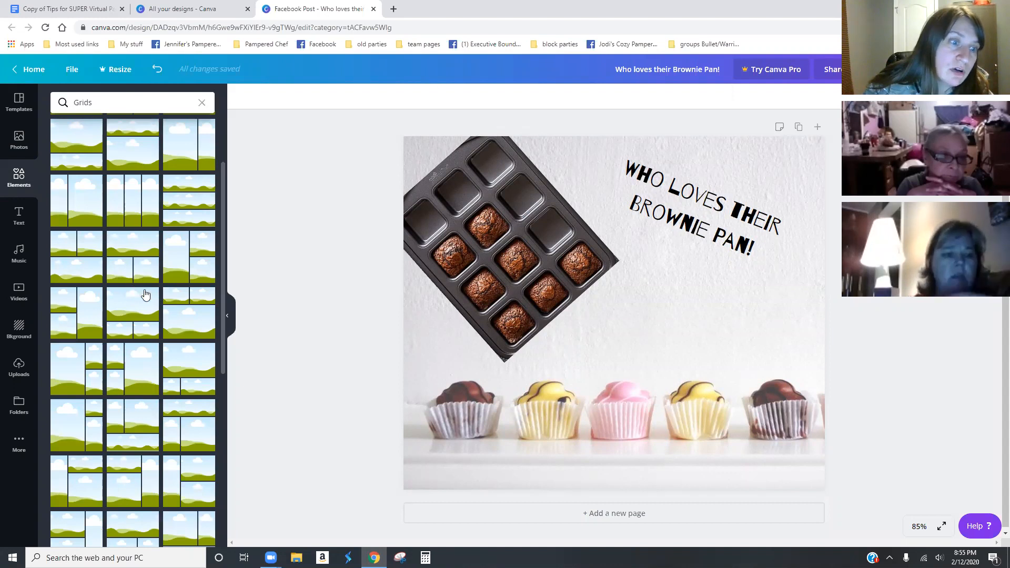
pyautogui.scroll(-5, 146, 295)
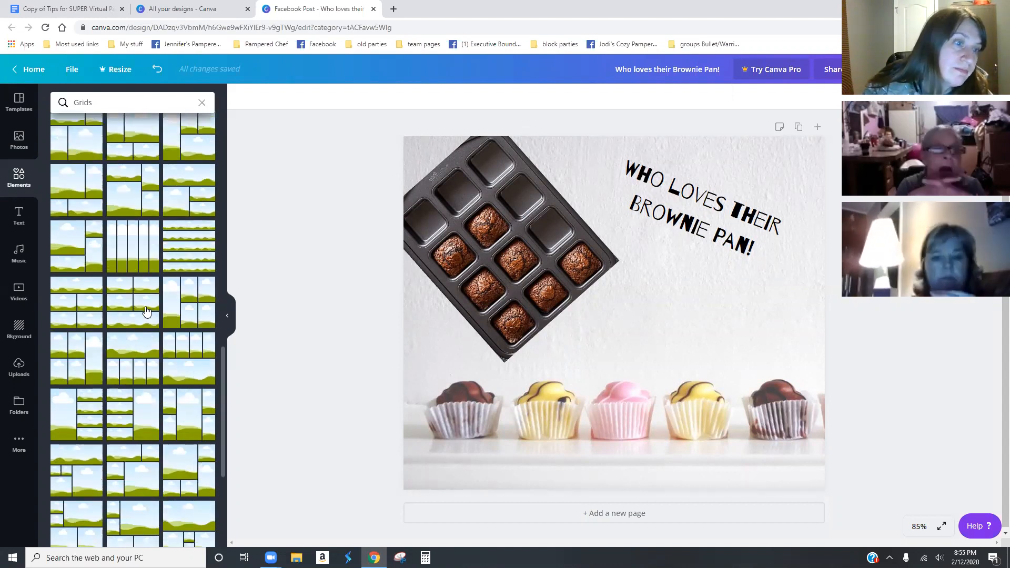
pyautogui.scroll(10, 148, 311)
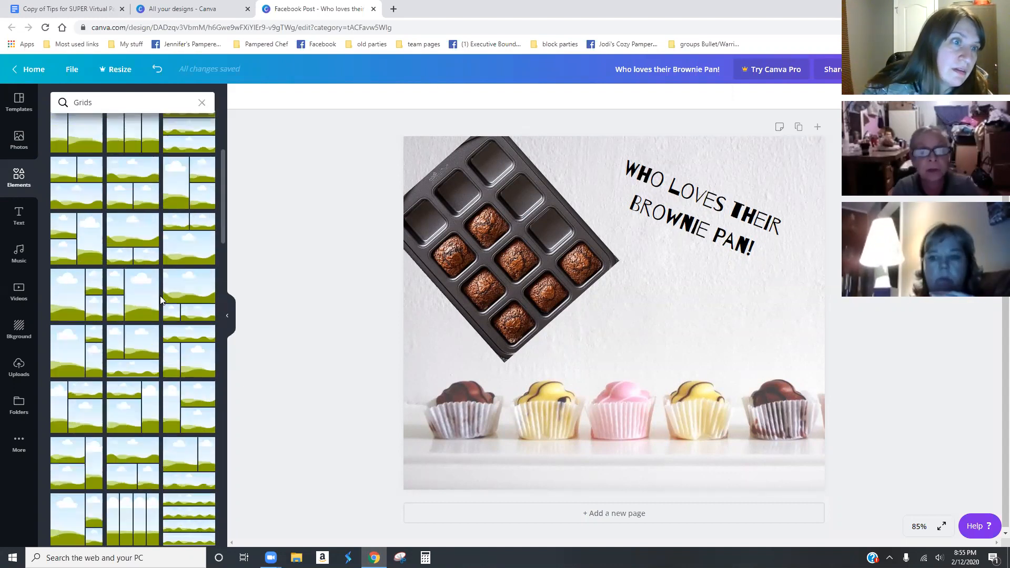
pyautogui.scroll(2, 161, 299)
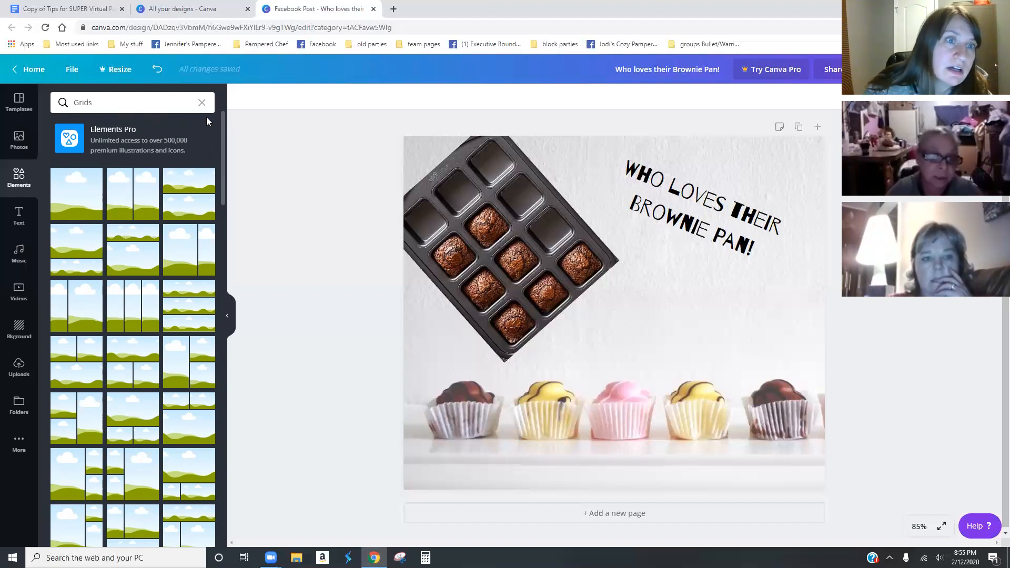
pyautogui.click(202, 103)
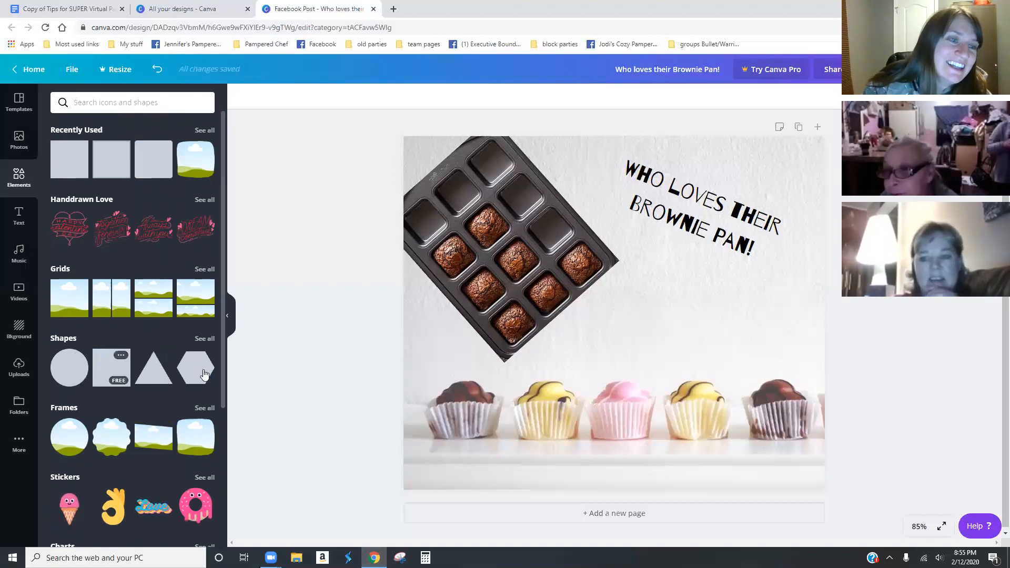
# Step: Add a gray square with a darker border from the shapes collection to the page
pyautogui.scroll(-1, 161, 299)
pyautogui.scroll(-3, 161, 295)
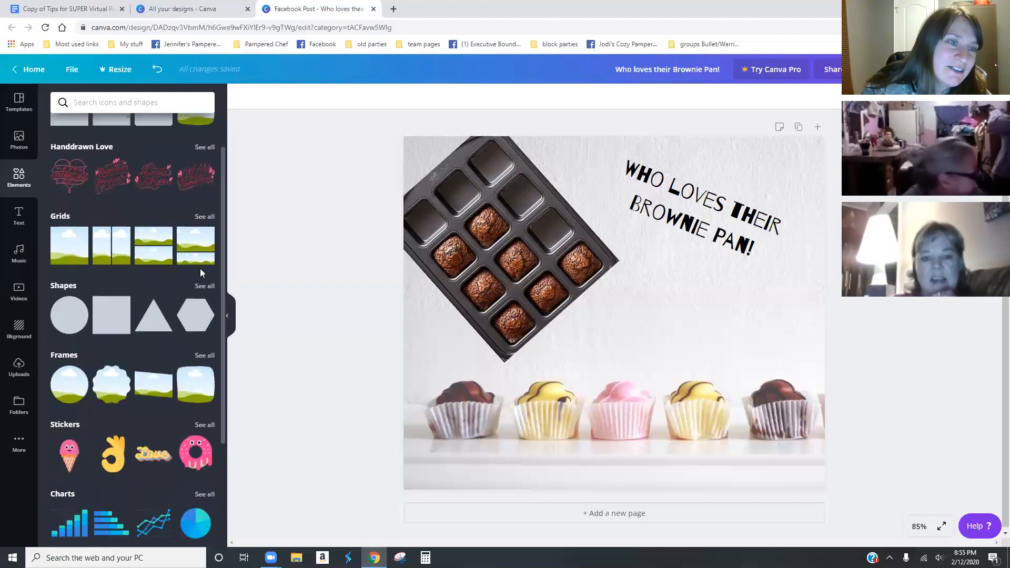
pyautogui.click(204, 285)
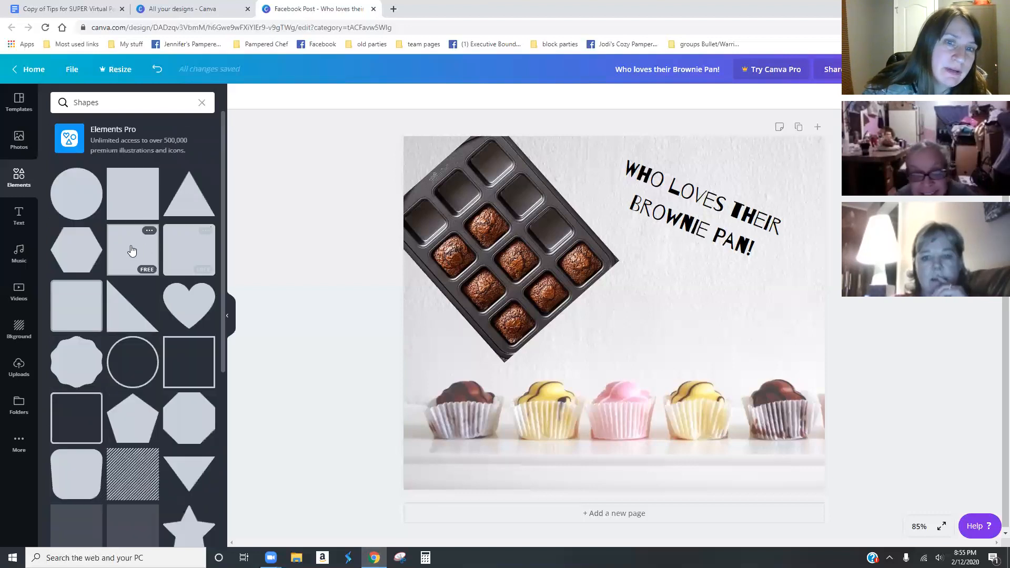
pyautogui.click(199, 267)
# Step: Reshape the bordered square into a banner, rotate it to the heading's slant and place it over the heading, sized to cover the text
pyautogui.moveTo(570, 354); pyautogui.dragTo(559, 373)
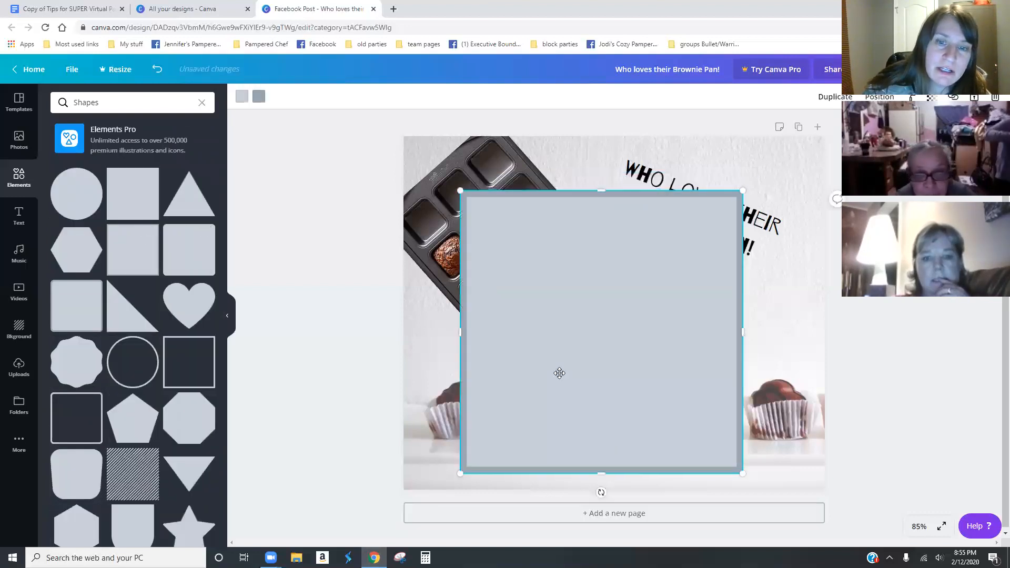
pyautogui.moveTo(601, 487); pyautogui.dragTo(566, 429)
pyautogui.moveTo(602, 393); pyautogui.dragTo(701, 371)
pyautogui.moveTo(638, 444); pyautogui.dragTo(713, 276)
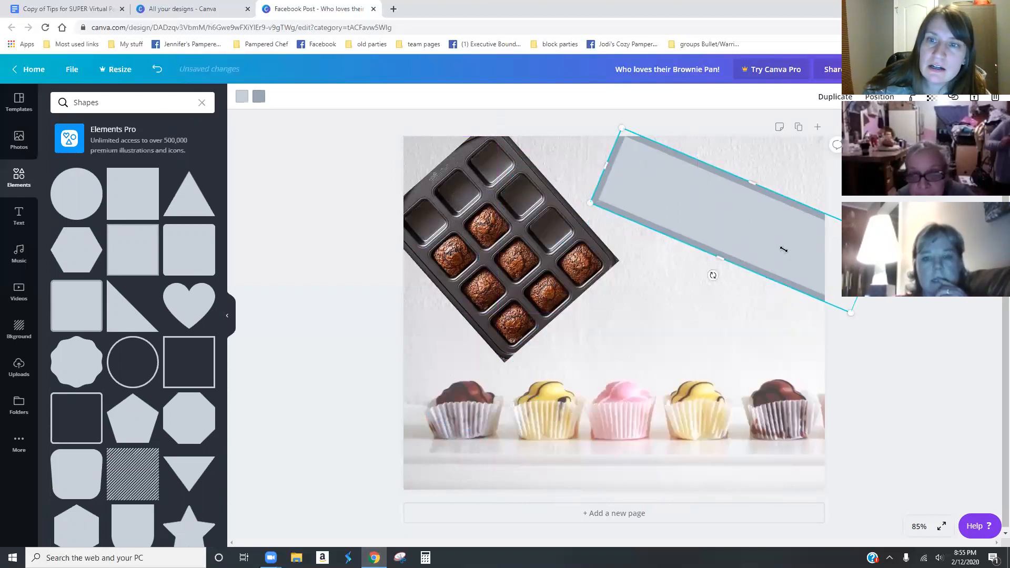
pyautogui.moveTo(784, 249); pyautogui.dragTo(792, 247)
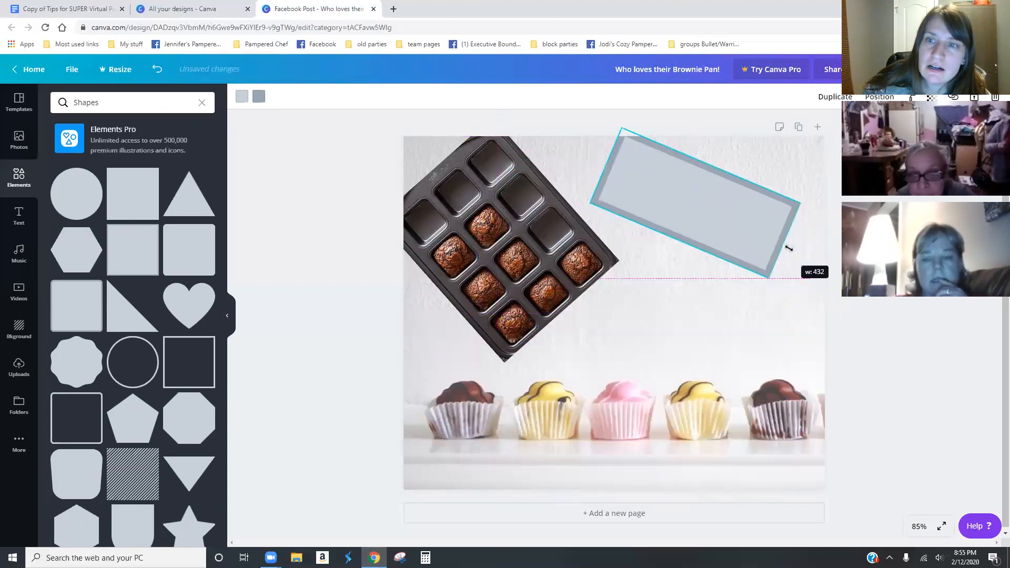
# Step: Change the banner's inner fill color from the default colors to blue, keeping the gray border
pyautogui.click(243, 97)
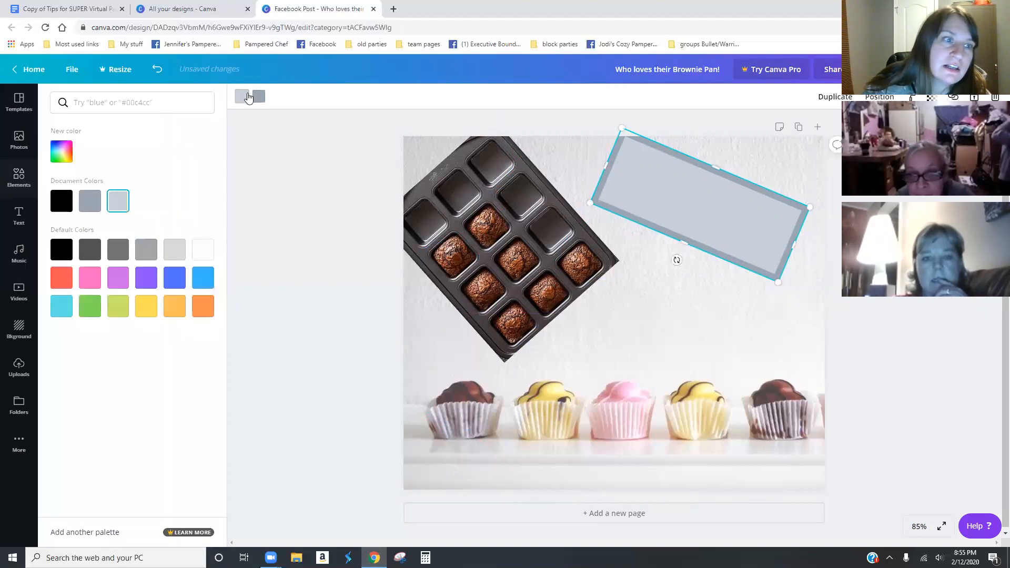
pyautogui.click(174, 278)
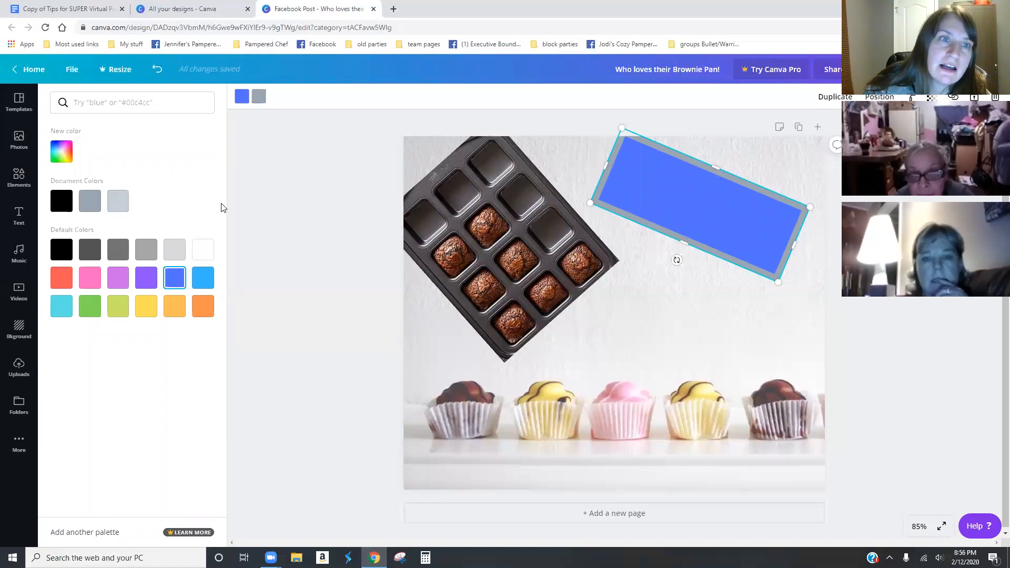
# Step: Color the banner's border light blue from the default colors and send the banner backward behind the heading text
pyautogui.click(203, 278)
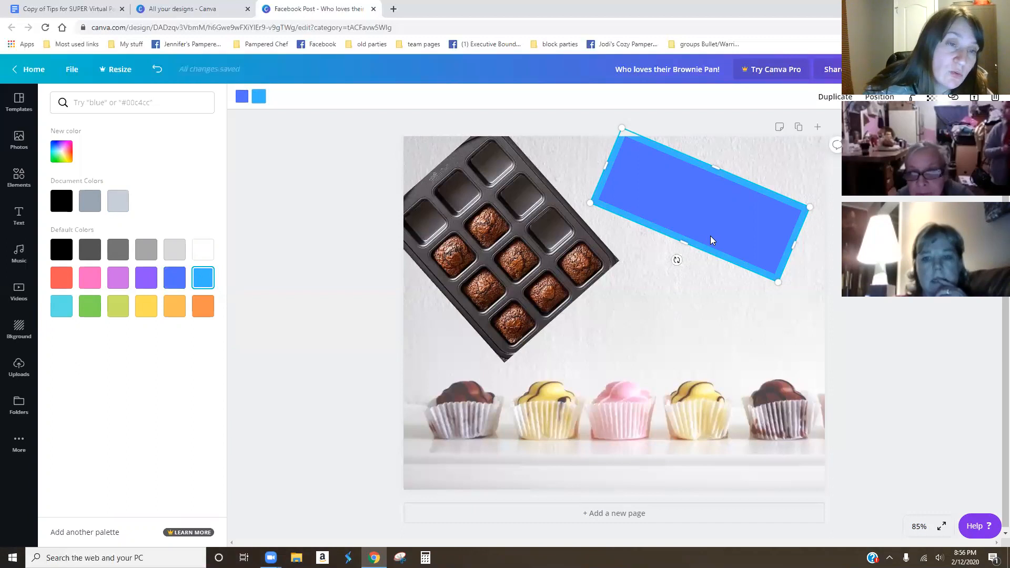
pyautogui.click(880, 97)
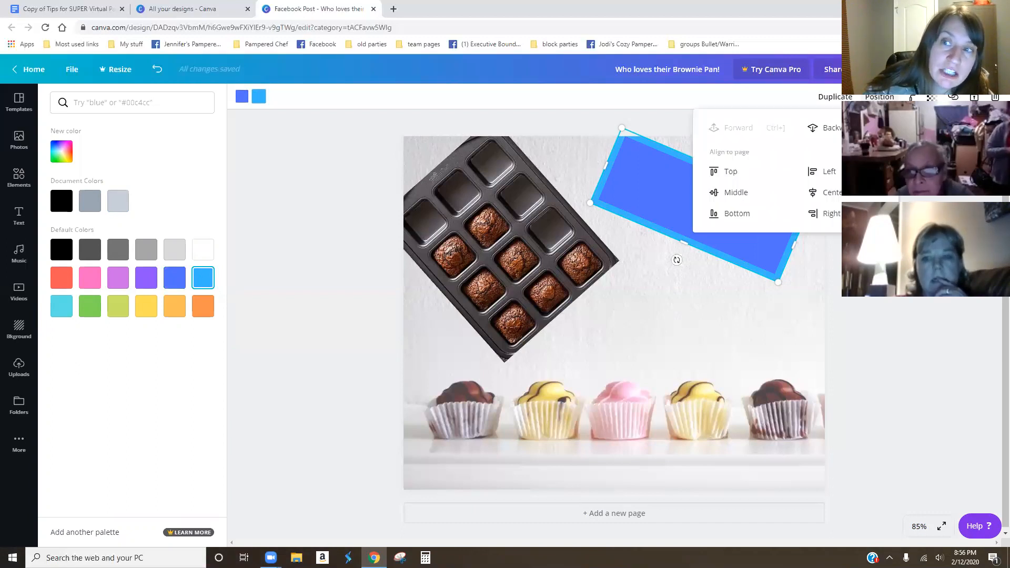
pyautogui.click(826, 132)
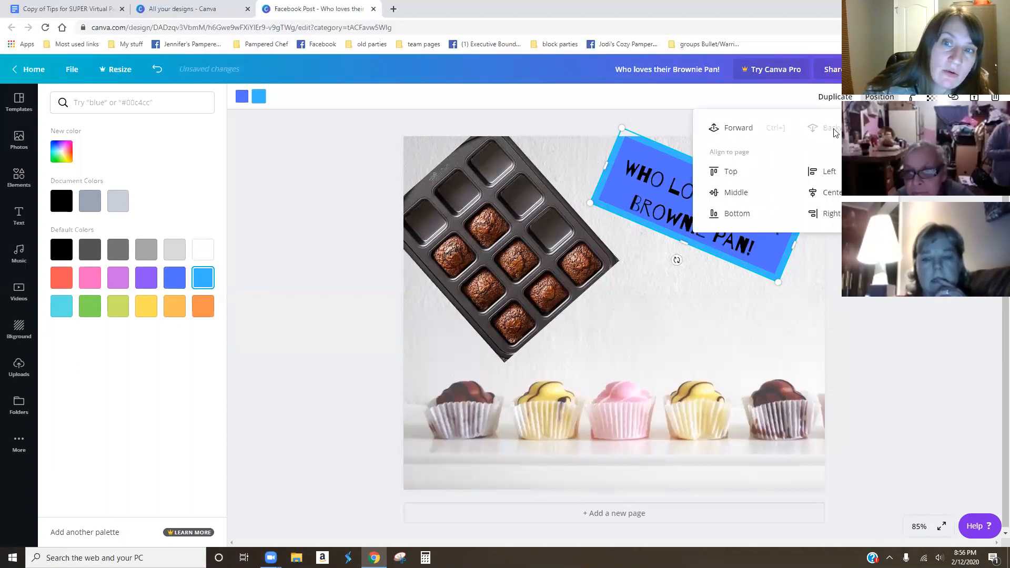
pyautogui.click(891, 295)
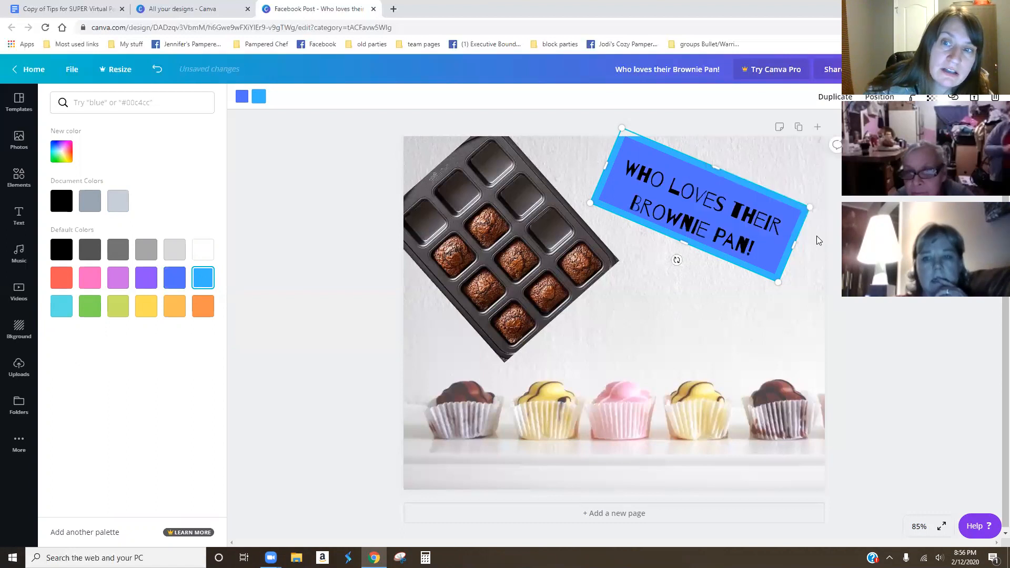
# Step: Nudge the "Who loves their Brownie Pan!" heading slightly up and across to center it on the blue banner
pyautogui.click(779, 251)
pyautogui.moveTo(749, 235); pyautogui.dragTo(754, 229)
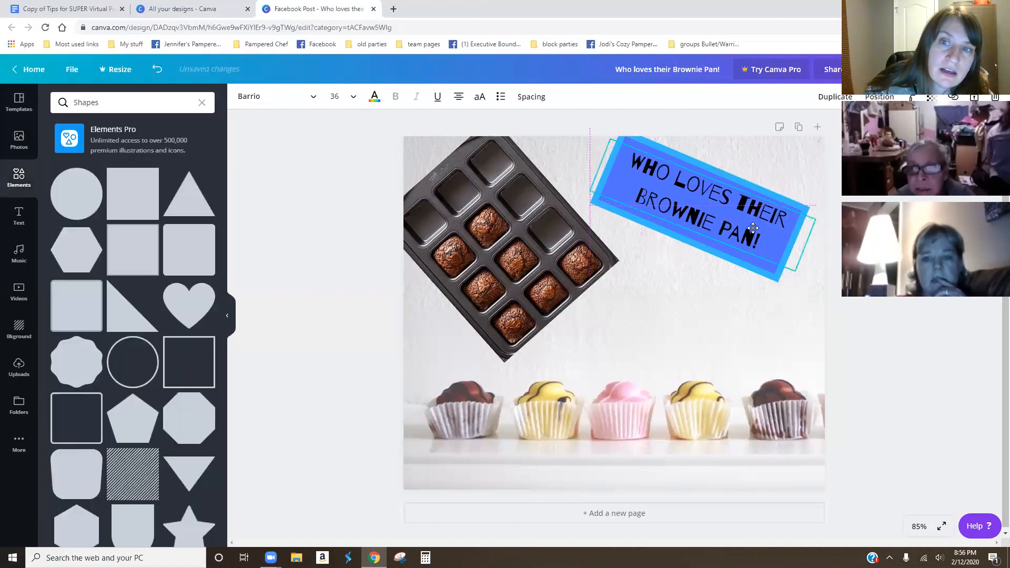
pyautogui.moveTo(683, 249); pyautogui.dragTo(685, 249)
pyautogui.click(875, 253)
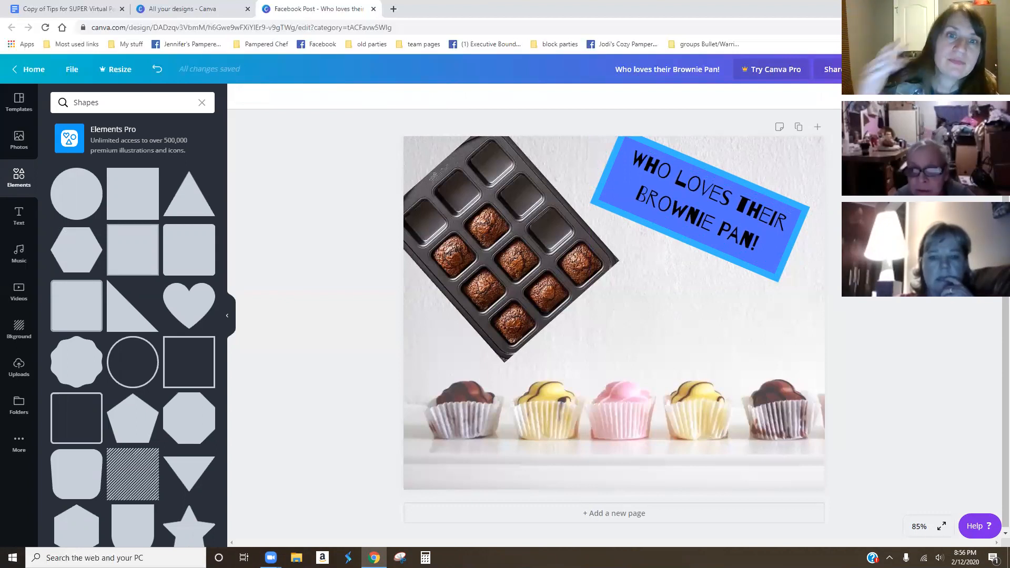
# Step: Show the full frames collection and move the brownie pan photo away from the page edge so it is fully visible
pyautogui.click(200, 103)
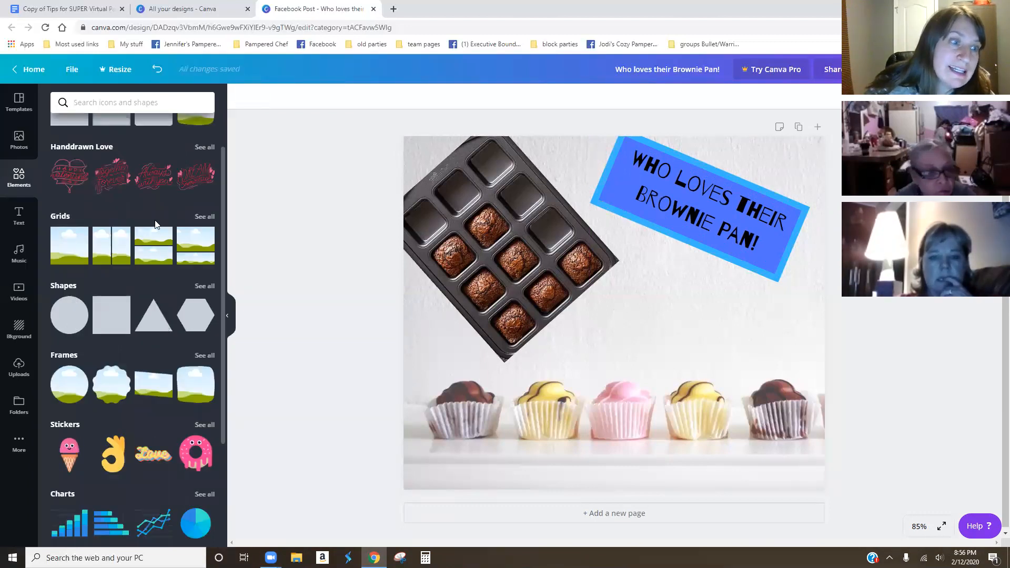
pyautogui.scroll(-1, 93, 345)
pyautogui.click(205, 304)
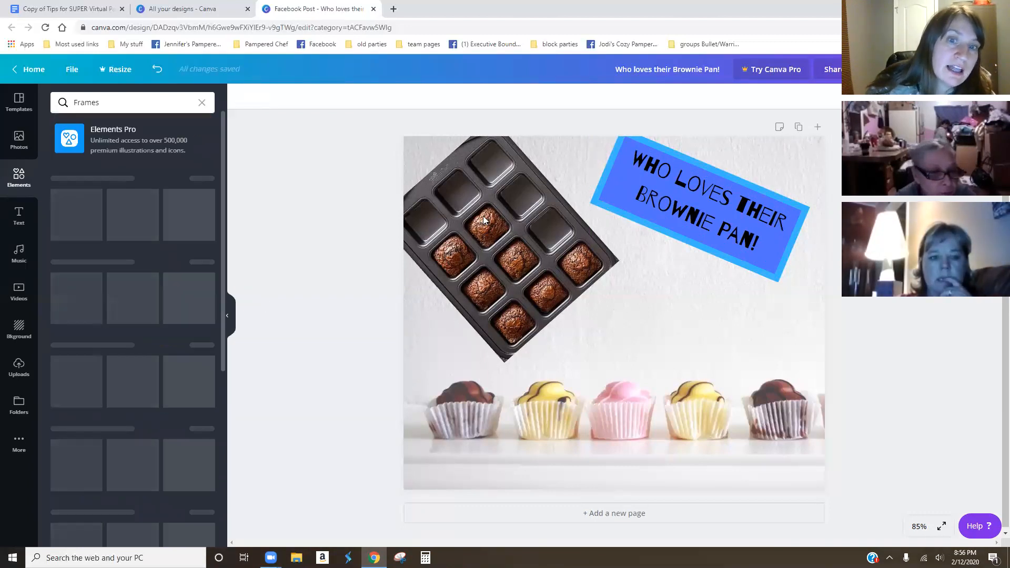
pyautogui.moveTo(482, 229); pyautogui.dragTo(441, 241)
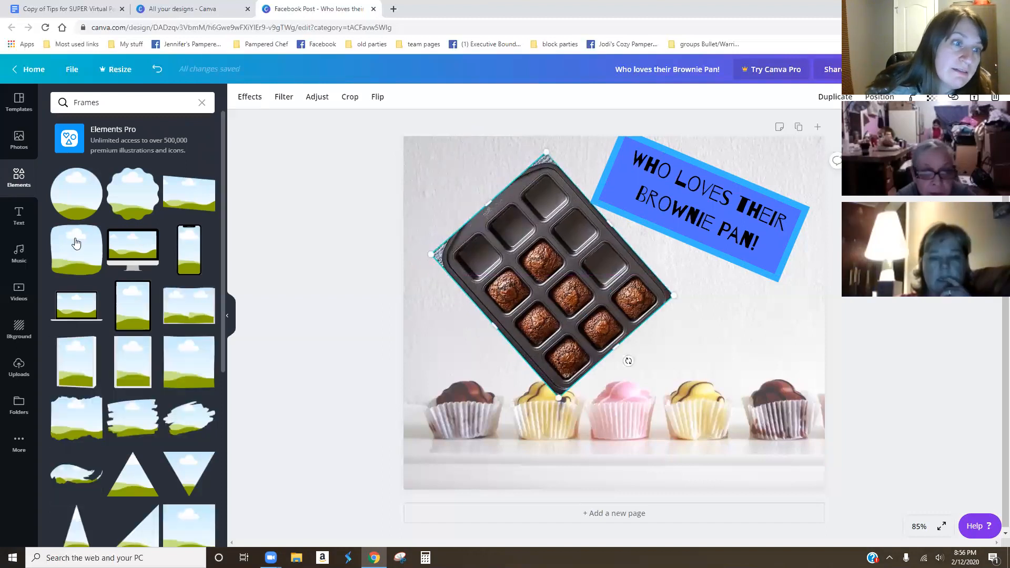
# Step: Add the white-bordered oval frame from the frames collection and place the brownie pan photo inside it
pyautogui.scroll(-3, 151, 383)
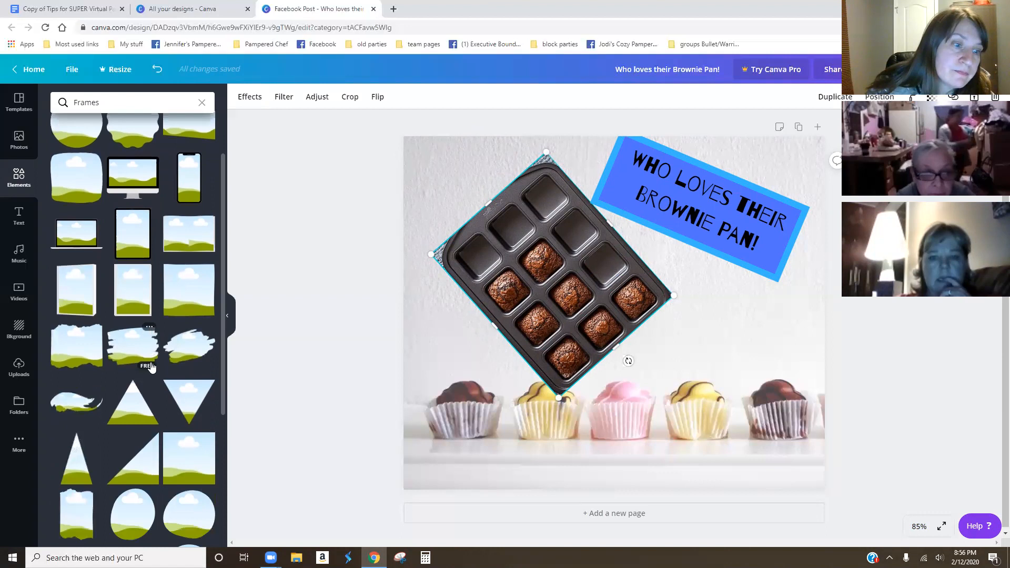
pyautogui.scroll(-5, 153, 357)
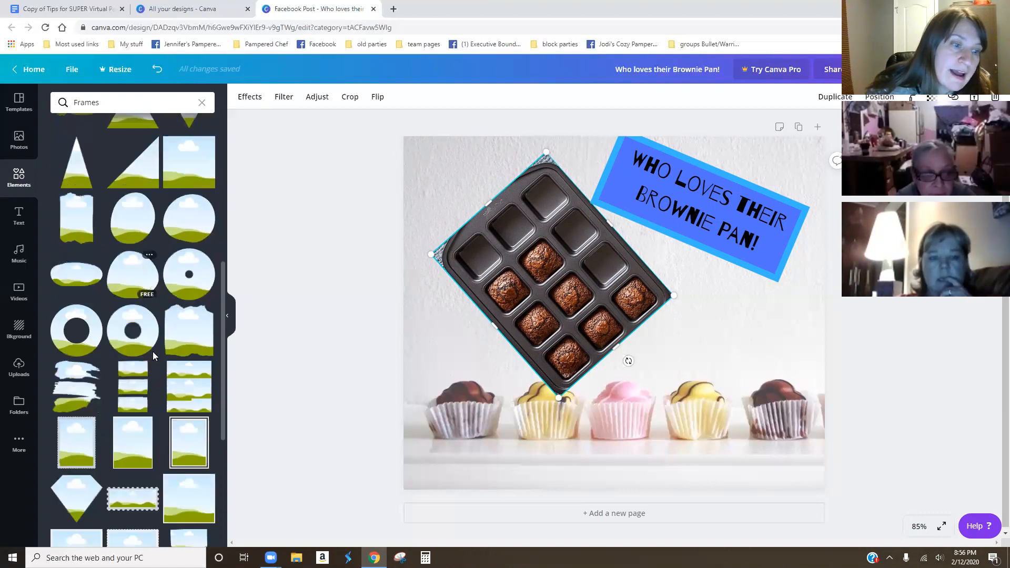
pyautogui.scroll(-5, 175, 352)
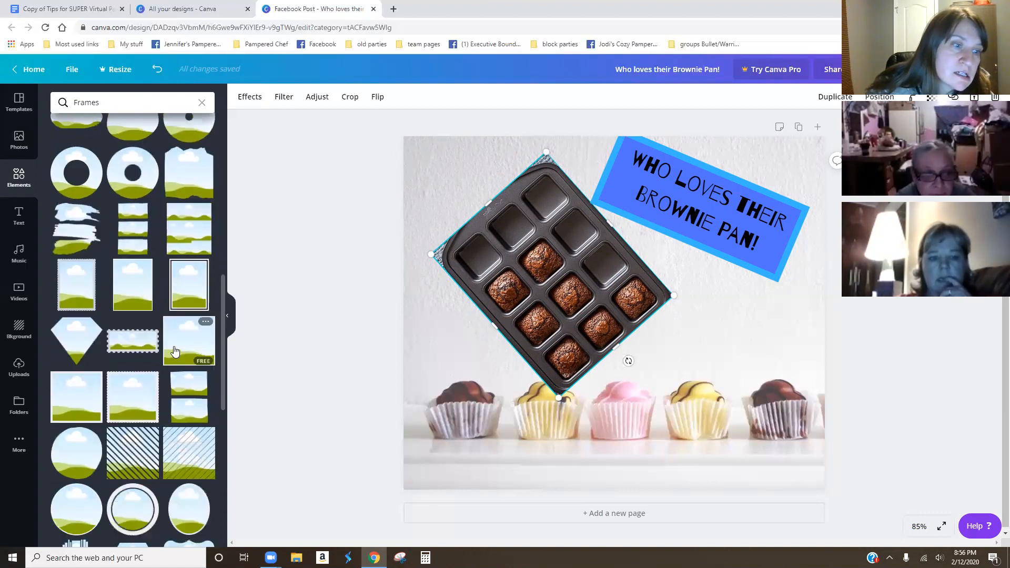
pyautogui.scroll(-5, 175, 352)
pyautogui.scroll(5, 185, 350)
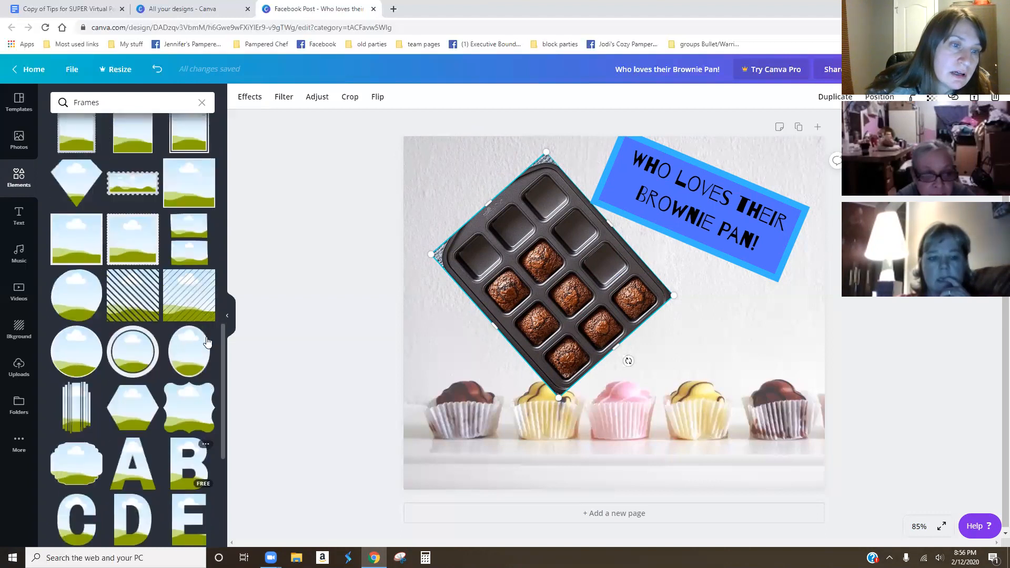
pyautogui.click(195, 351)
pyautogui.moveTo(466, 259); pyautogui.dragTo(537, 266)
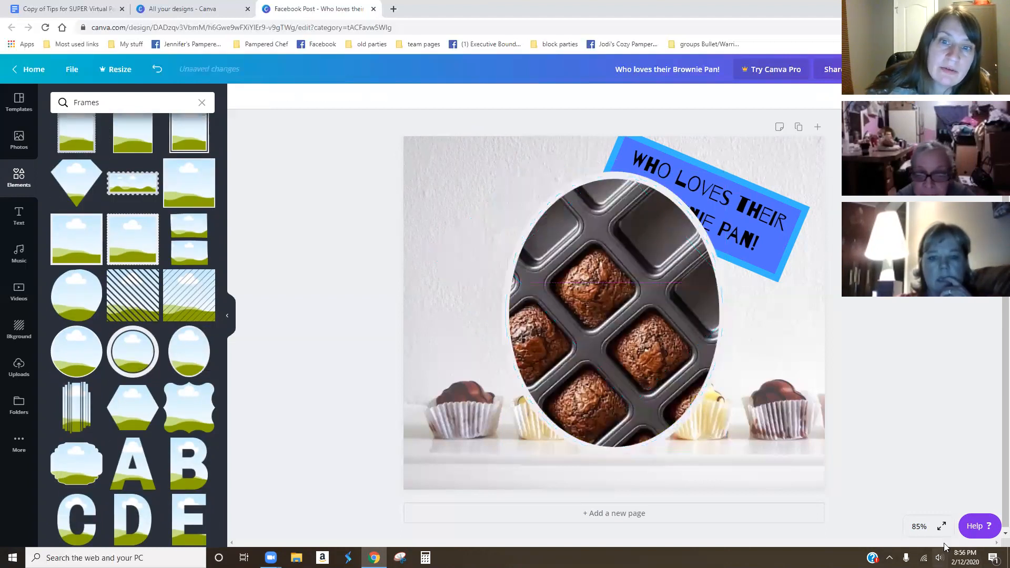
# Step: Scale the brownie pan photo down slightly inside the oval frame and apply the crop
pyautogui.click(616, 324)
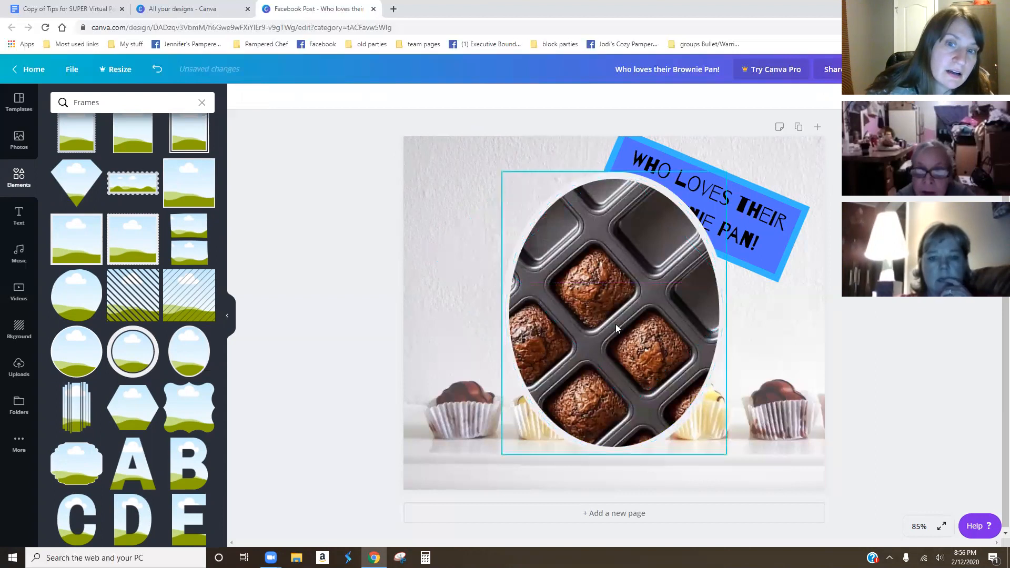
pyautogui.doubleClick(613, 320)
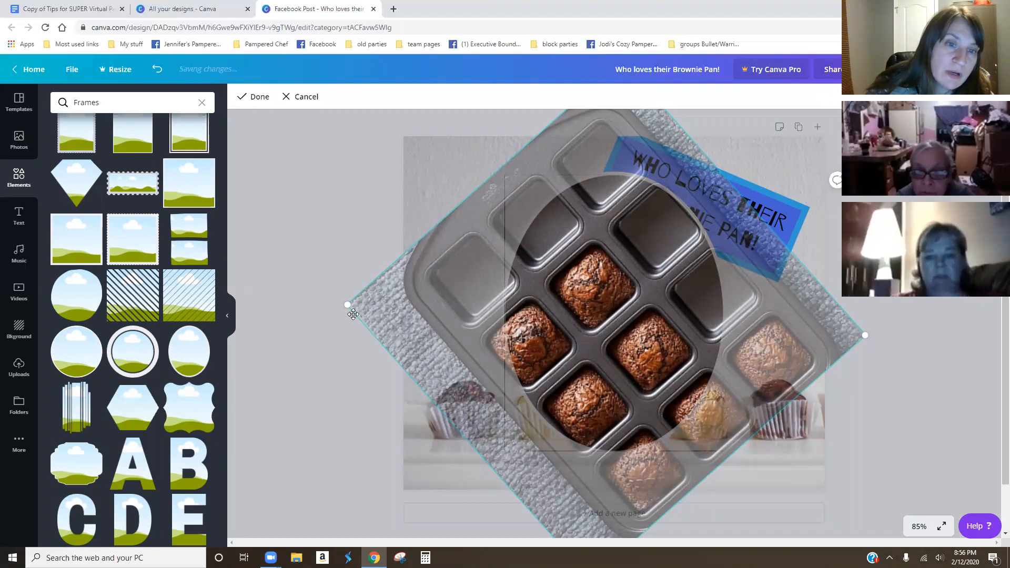
pyautogui.moveTo(582, 338); pyautogui.dragTo(450, 298)
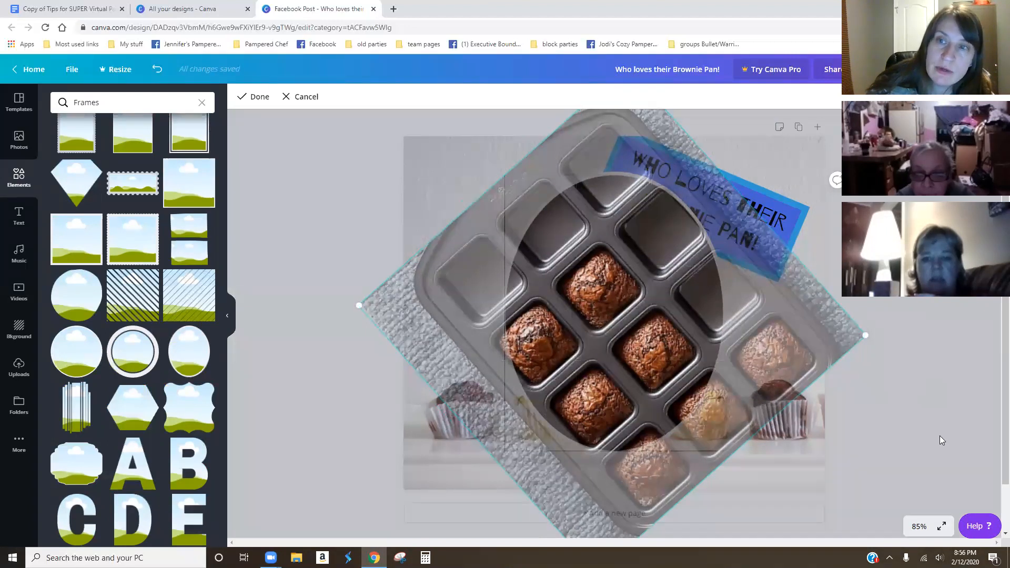
pyautogui.click(268, 96)
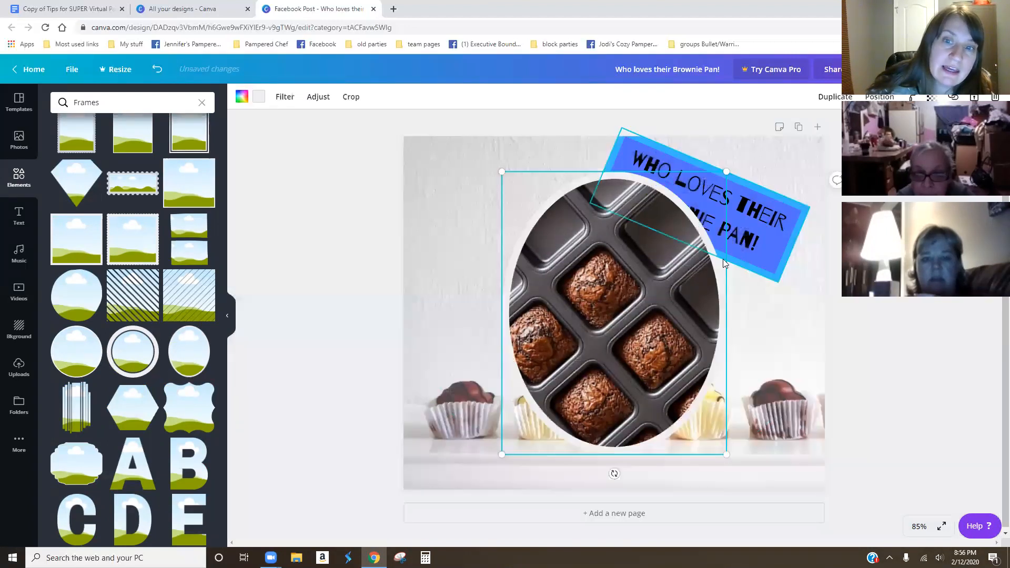
# Step: Shift the oval frame slightly upward and reopen its photo crop for review, leaving the crop as it is
pyautogui.moveTo(630, 322)
pyautogui.mouseDown()
pyautogui.moveTo(634, 264)
pyautogui.moveTo(621, 346)
pyautogui.moveTo(640, 325)
pyautogui.mouseUp()
pyautogui.doubleClick(638, 306)
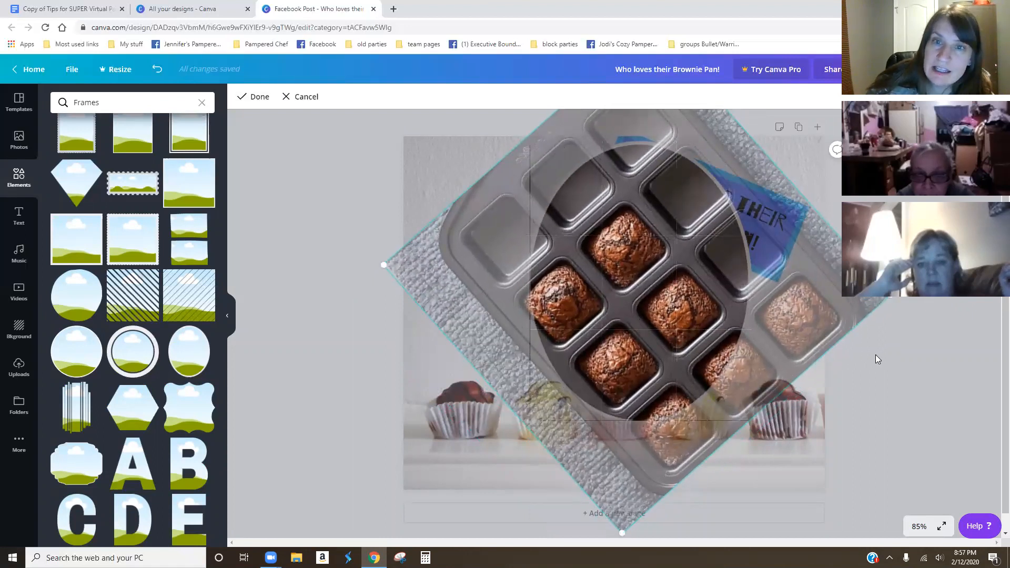
pyautogui.scroll(1, 874, 328)
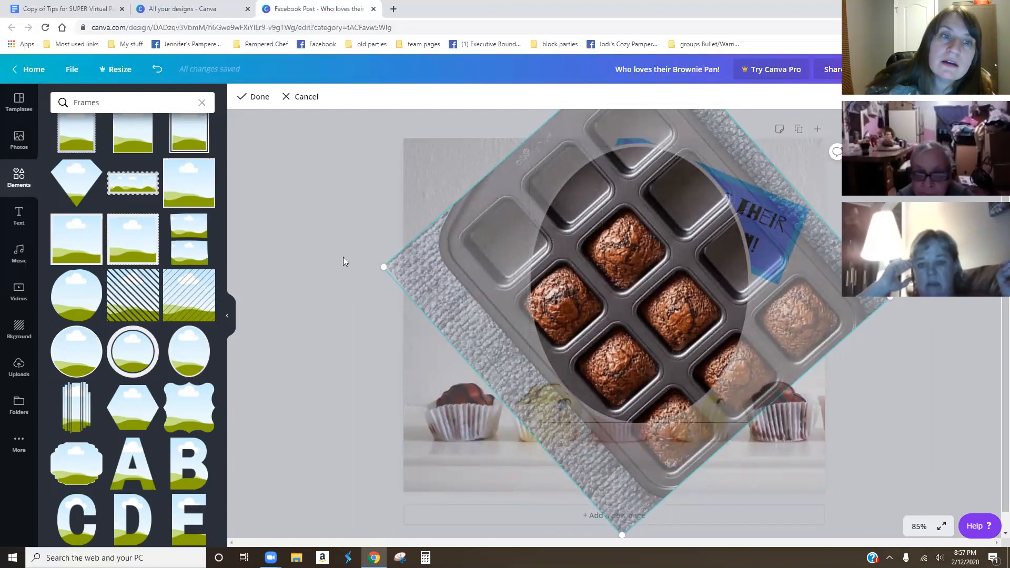
pyautogui.click(251, 97)
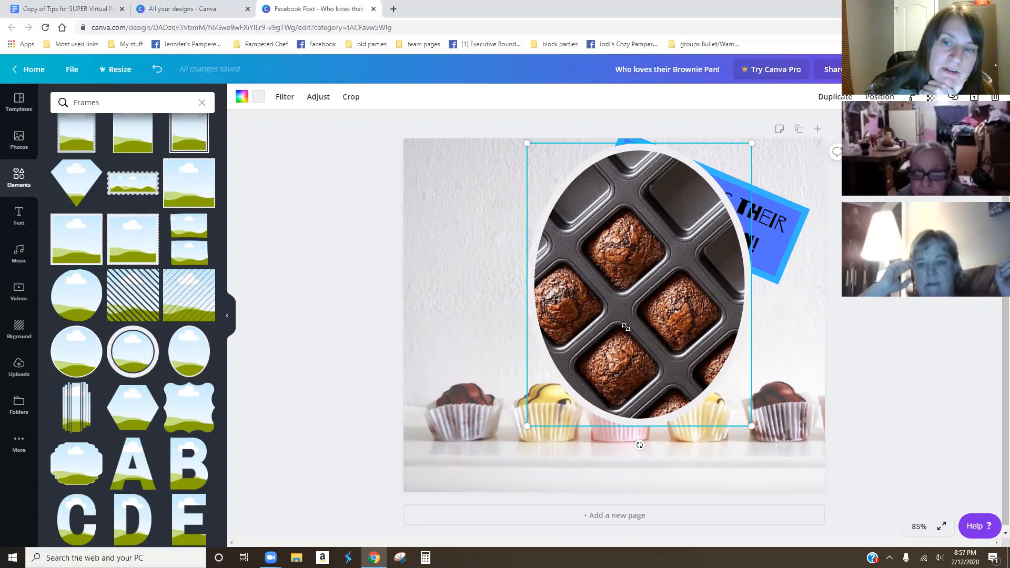
# Step: Shrink the oval frame, rotate it to a slant like the heading's and place it beside the banner above the cupcakes
pyautogui.moveTo(626, 328); pyautogui.dragTo(574, 261)
pyautogui.moveTo(605, 367); pyautogui.dragTo(663, 358)
pyautogui.moveTo(559, 278); pyautogui.dragTo(481, 286)
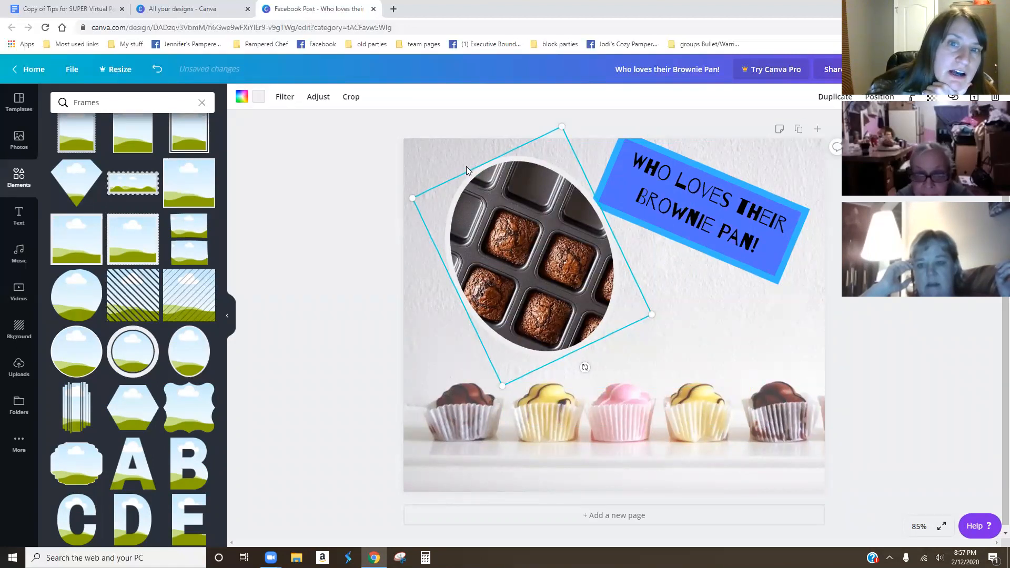
# Step: Color the oval frame's border the same blue as the banner's fill and shift the frame slightly away from the banner
pyautogui.click(260, 100)
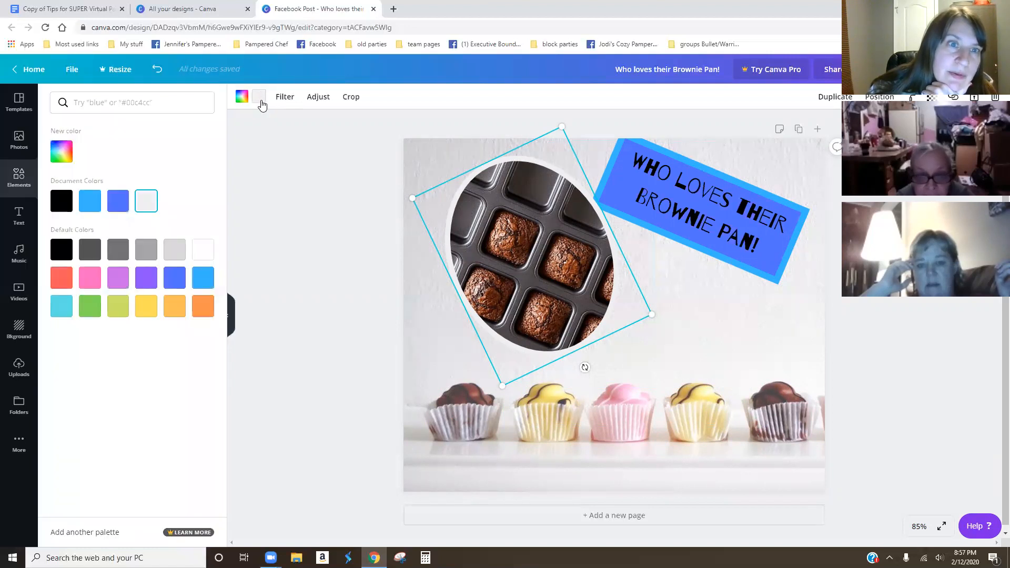
pyautogui.click(175, 283)
pyautogui.moveTo(499, 262); pyautogui.dragTo(479, 264)
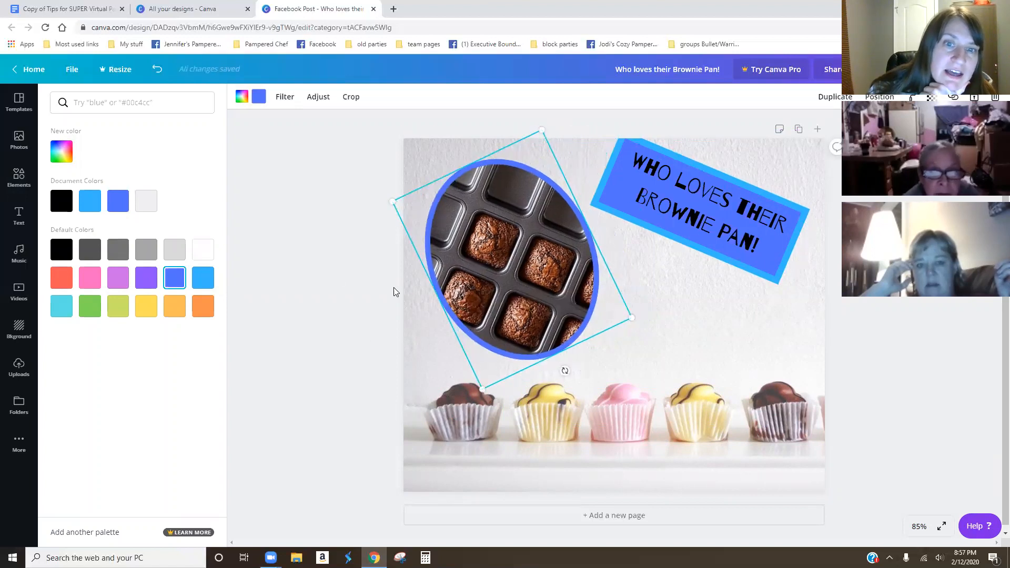
pyautogui.click(393, 288)
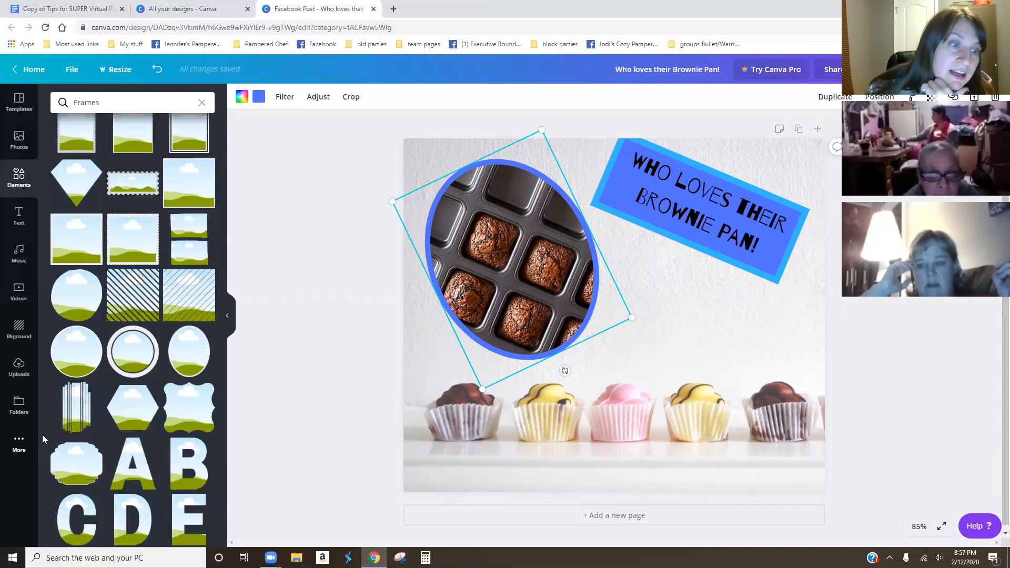
# Step: Add the scalloped plaque-shaped frame and fill it with the uploaded photo of the metal scoop on a dark board
pyautogui.scroll(-2, 86, 352)
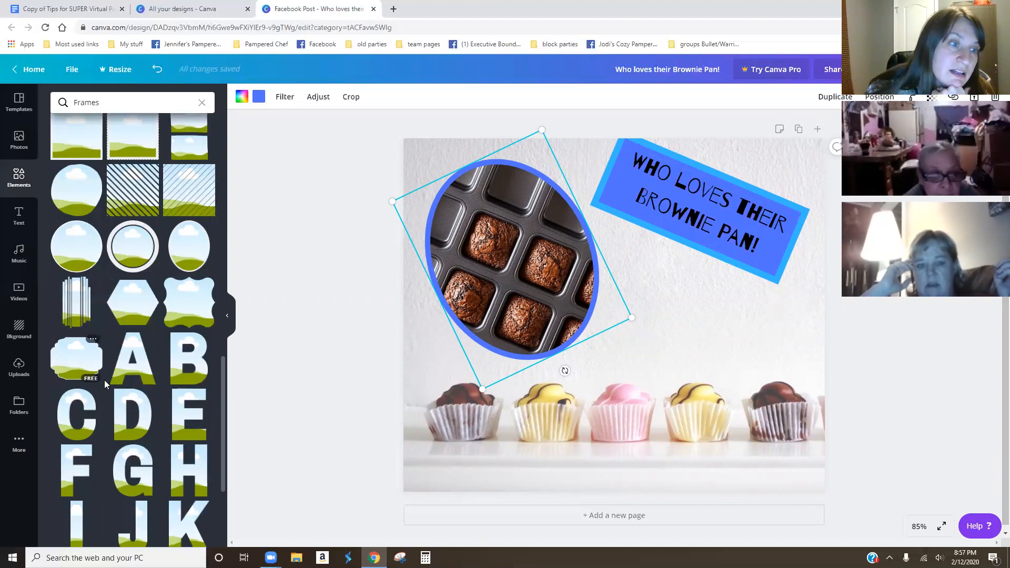
pyautogui.scroll(2, 174, 363)
pyautogui.scroll(-2, 174, 362)
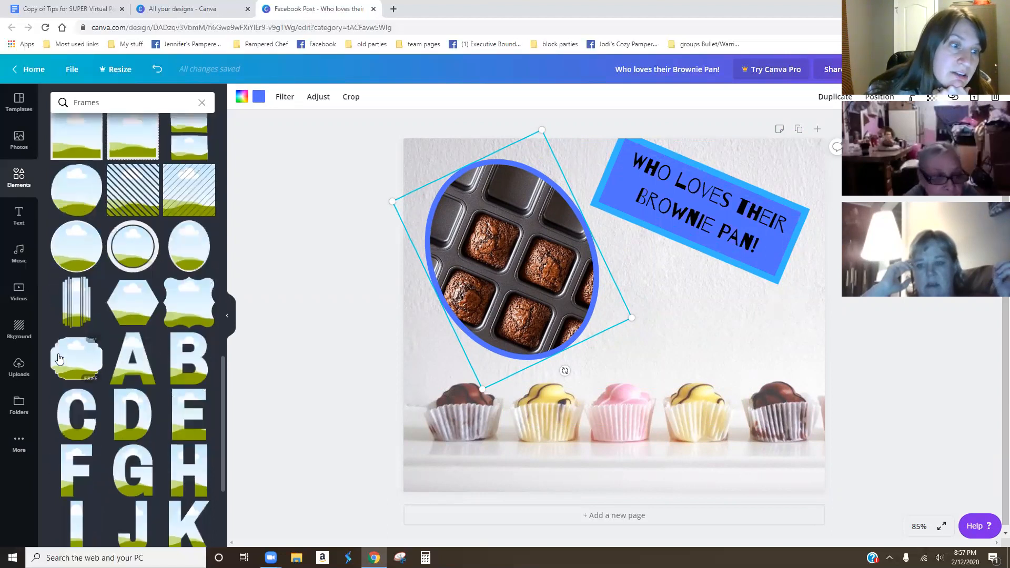
pyautogui.click(80, 357)
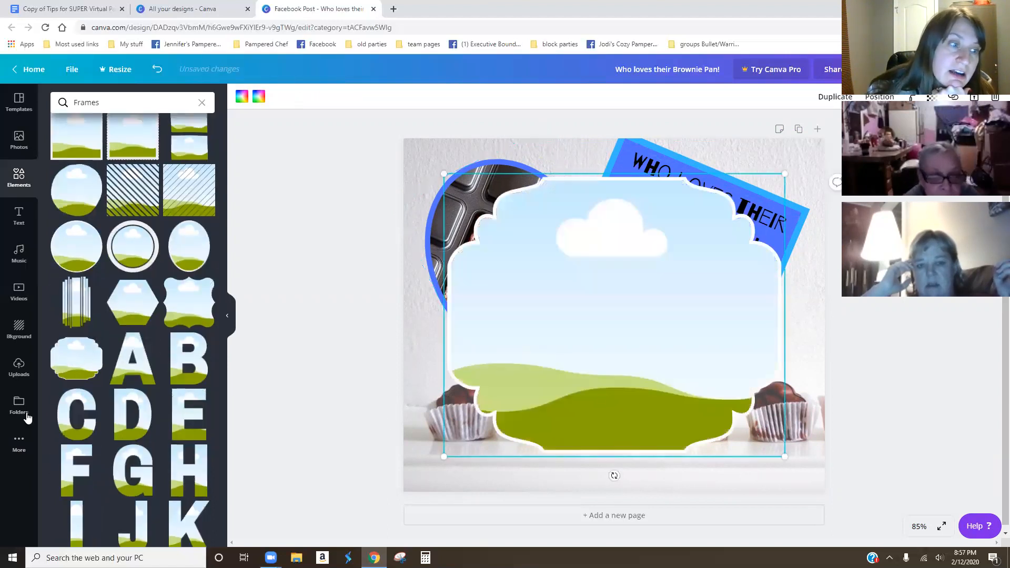
pyautogui.click(19, 367)
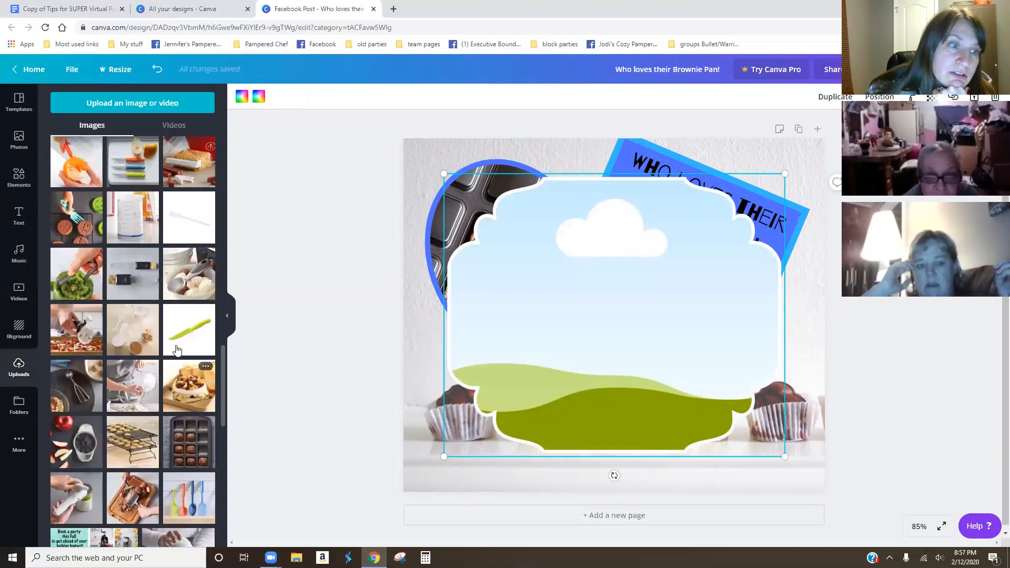
pyautogui.moveTo(121, 391); pyautogui.dragTo(517, 287)
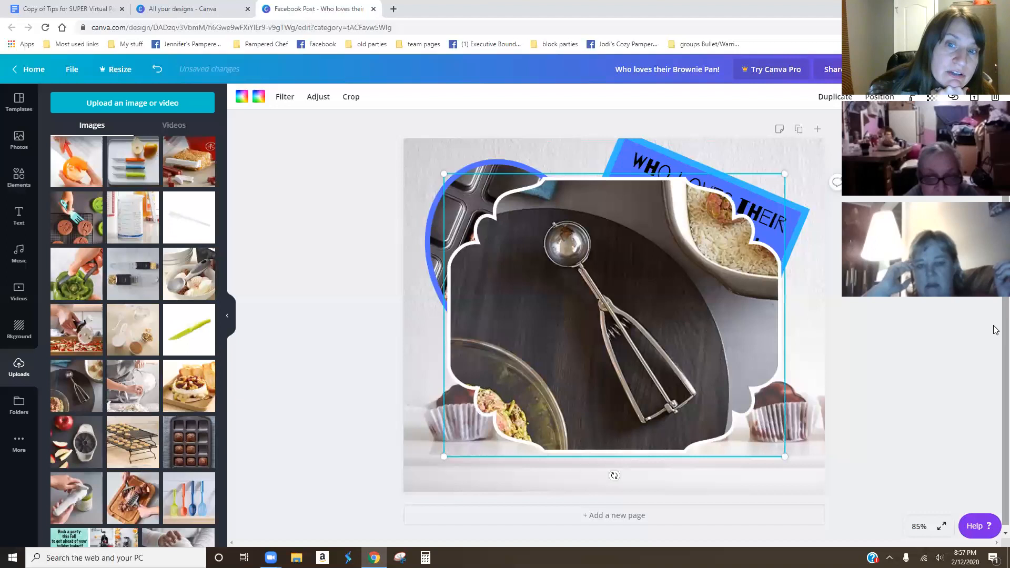
# Step: Enlarge the scoop photo inside the plaque frame, shift it to reposition the scoop, and apply the crop
pyautogui.doubleClick(595, 320)
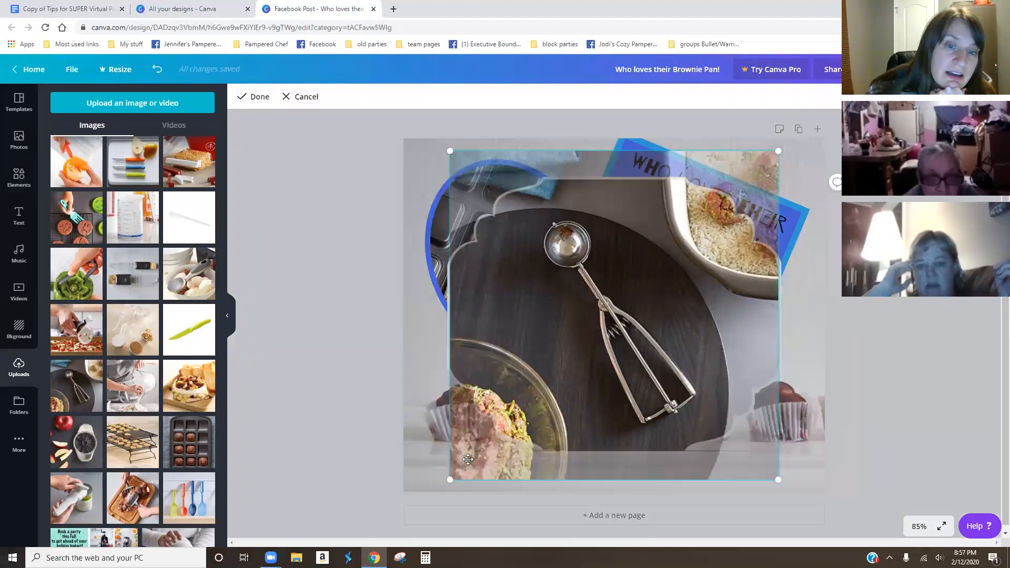
pyautogui.moveTo(450, 479); pyautogui.dragTo(430, 500)
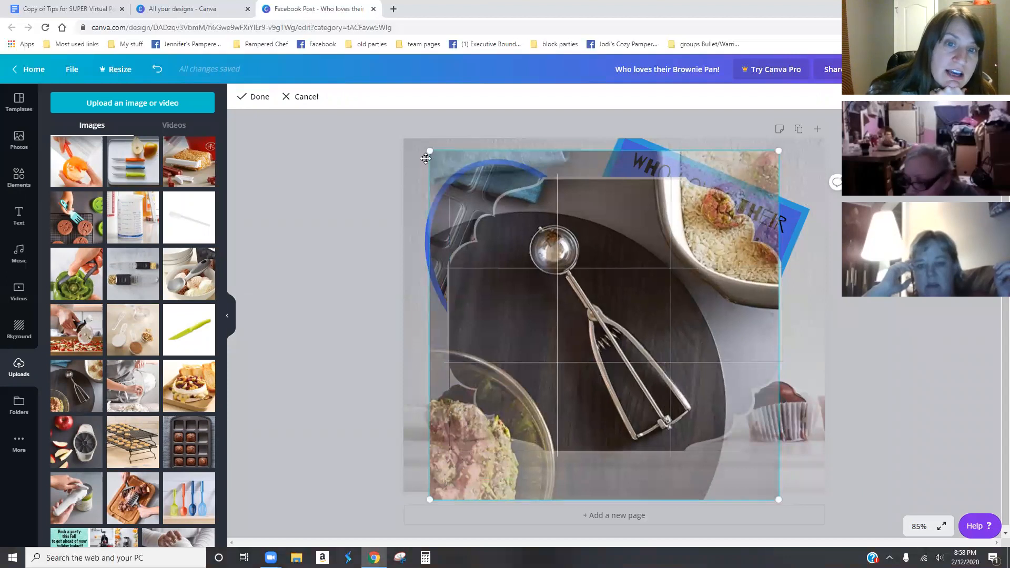
pyautogui.moveTo(779, 151); pyautogui.dragTo(816, 133)
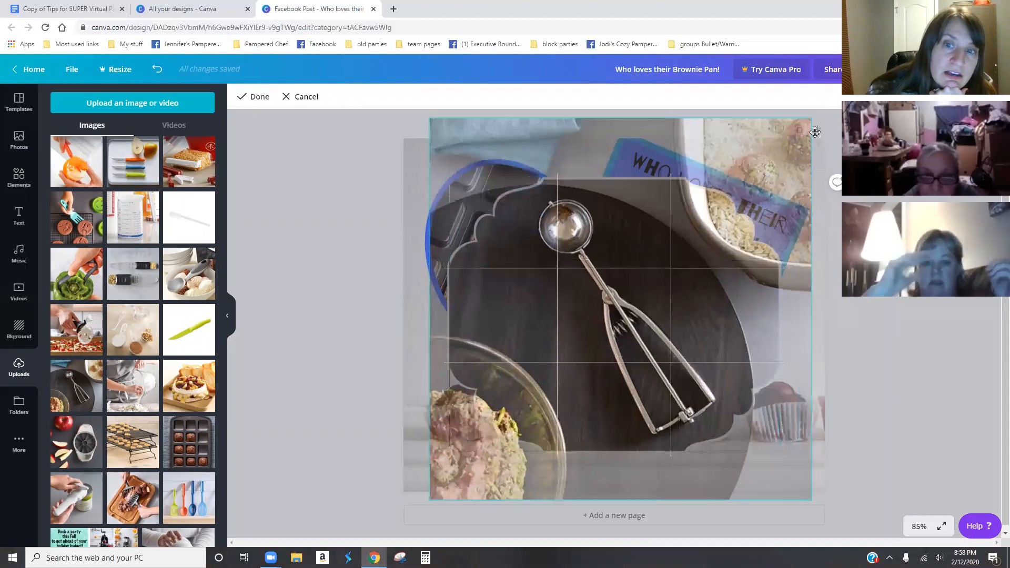
pyautogui.moveTo(607, 377); pyautogui.dragTo(636, 384)
pyautogui.click(259, 97)
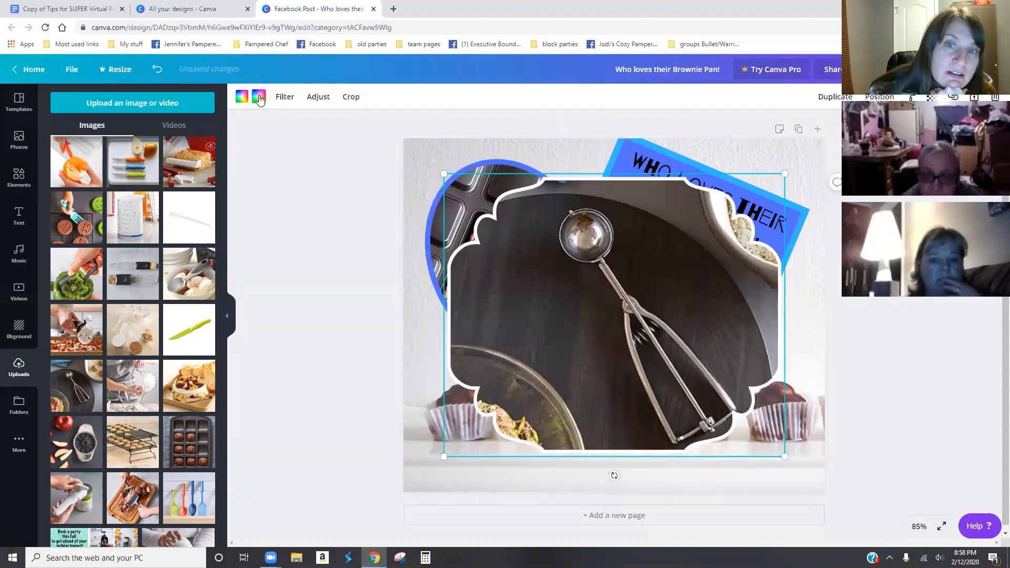
# Step: Shrink the plaque frame, rotate it to the banner's slant and place it between the banner and the cupcakes
pyautogui.moveTo(445, 456); pyautogui.dragTo(655, 280)
pyautogui.moveTo(717, 300); pyautogui.dragTo(694, 304)
pyautogui.moveTo(711, 252); pyautogui.dragTo(678, 336)
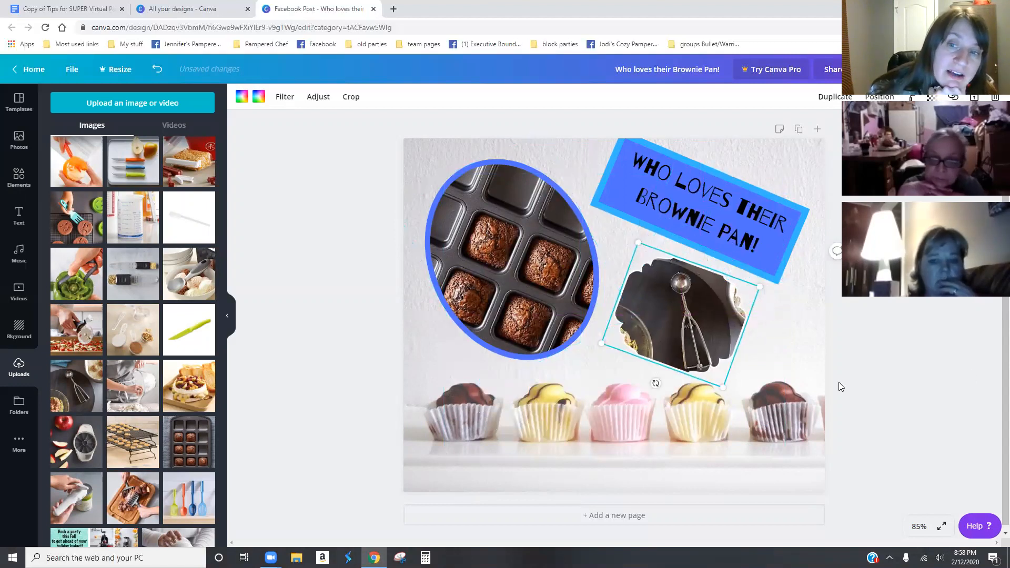
# Step: Shrink the scoop photo's plaque frame slightly and set both of its frame colors to the same blue as the banner's fill
pyautogui.moveTo(730, 382); pyautogui.dragTo(720, 380)
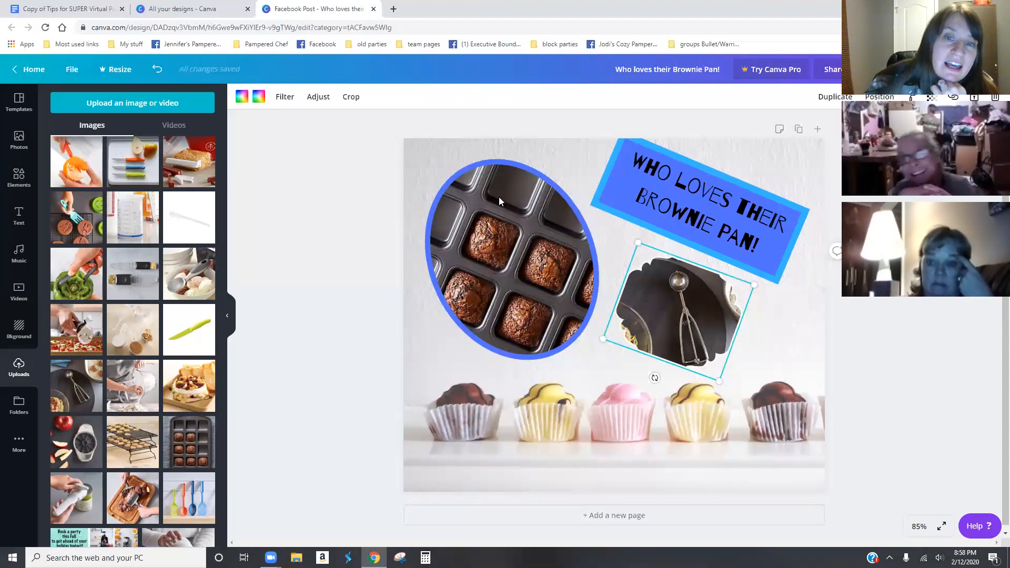
pyautogui.click(259, 97)
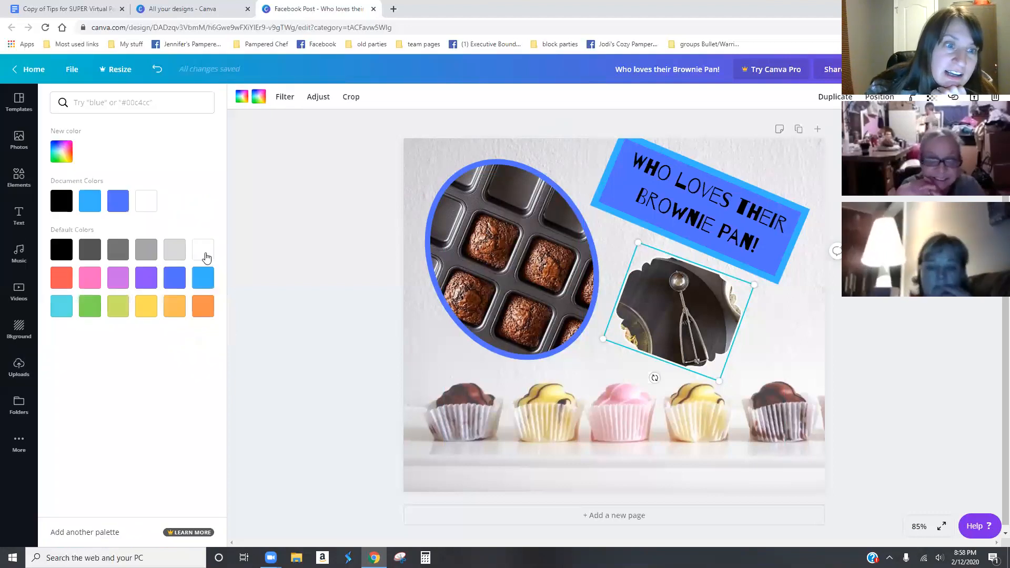
pyautogui.click(174, 278)
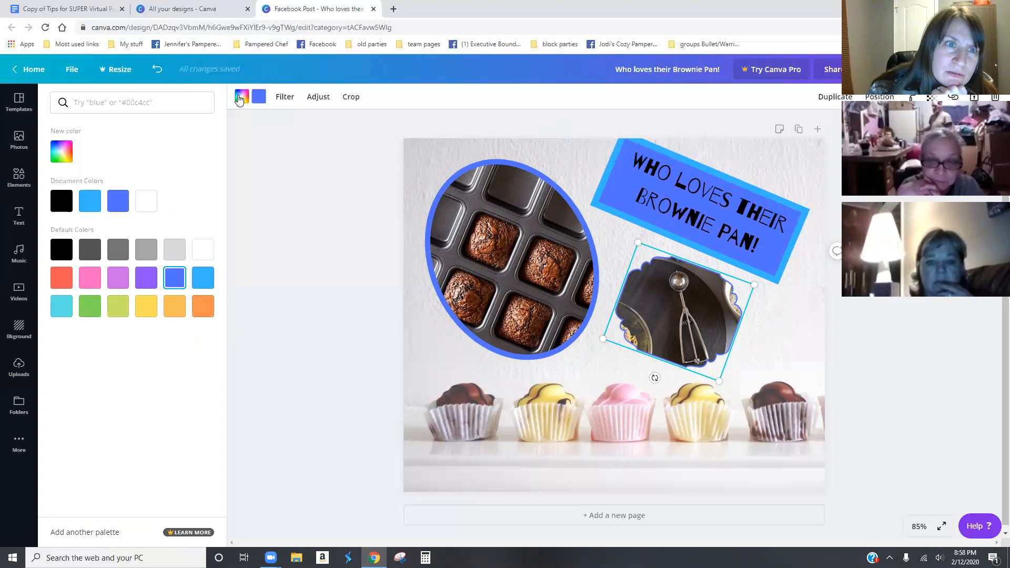
pyautogui.click(200, 281)
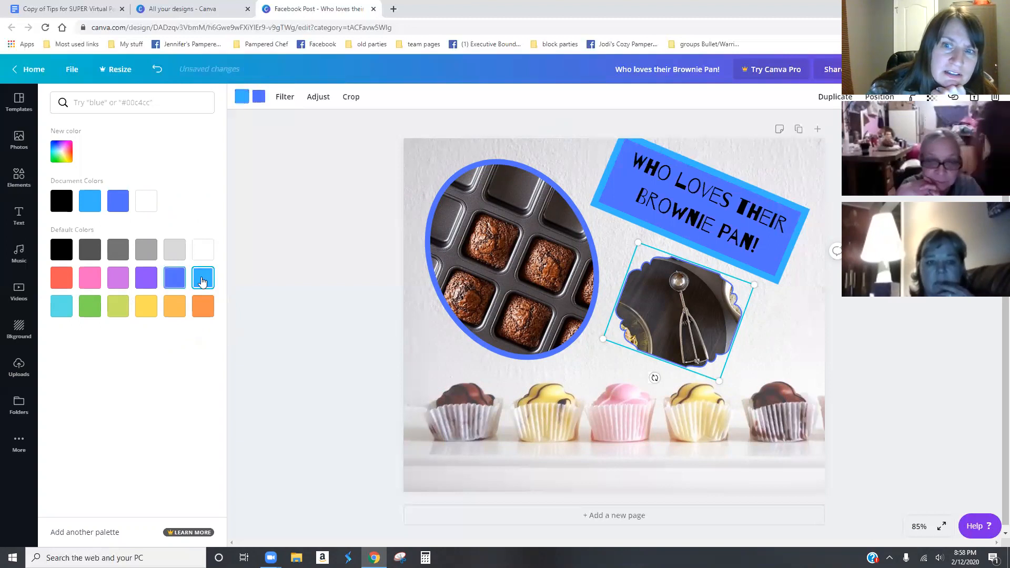
pyautogui.click(178, 284)
pyautogui.click(284, 270)
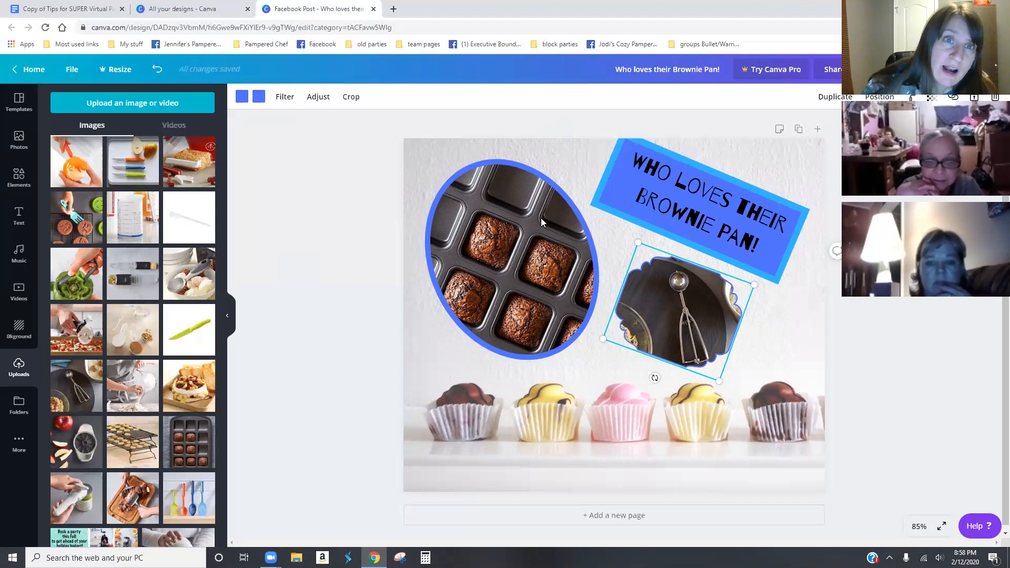
pyautogui.click(393, 9)
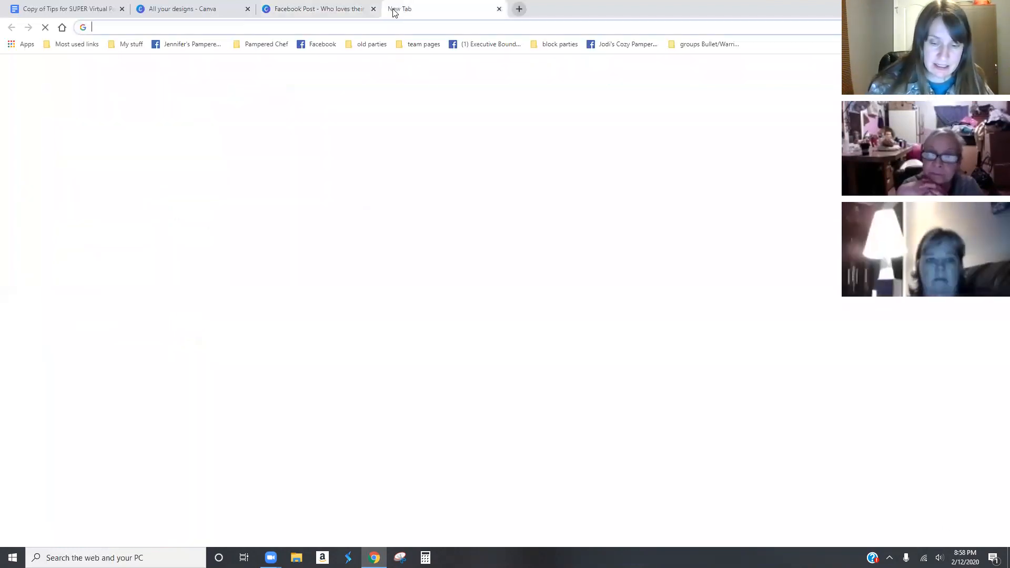
pyautogui.write('pixaby.')
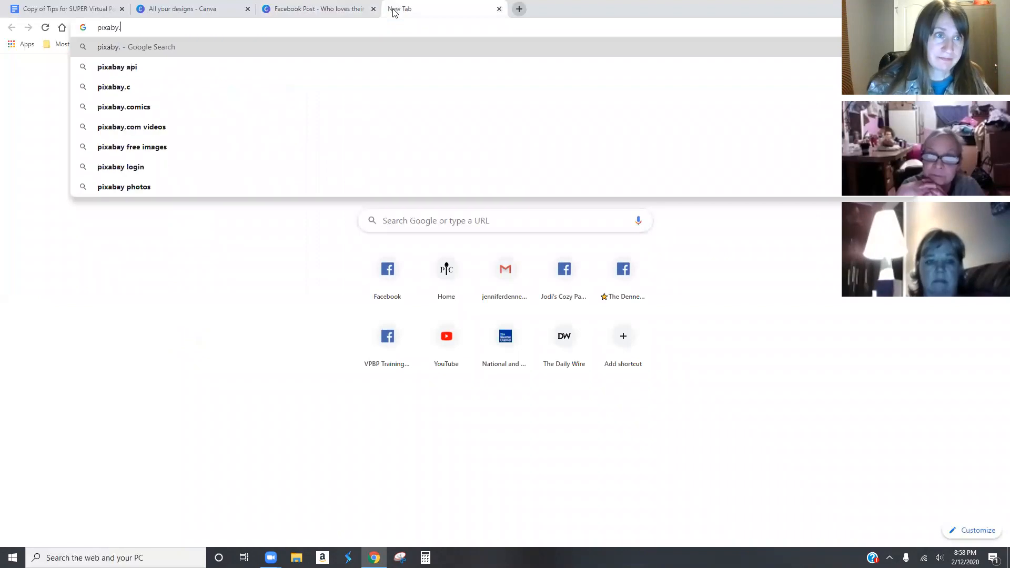
pyautogui.write('com')
pyautogui.press('Return')
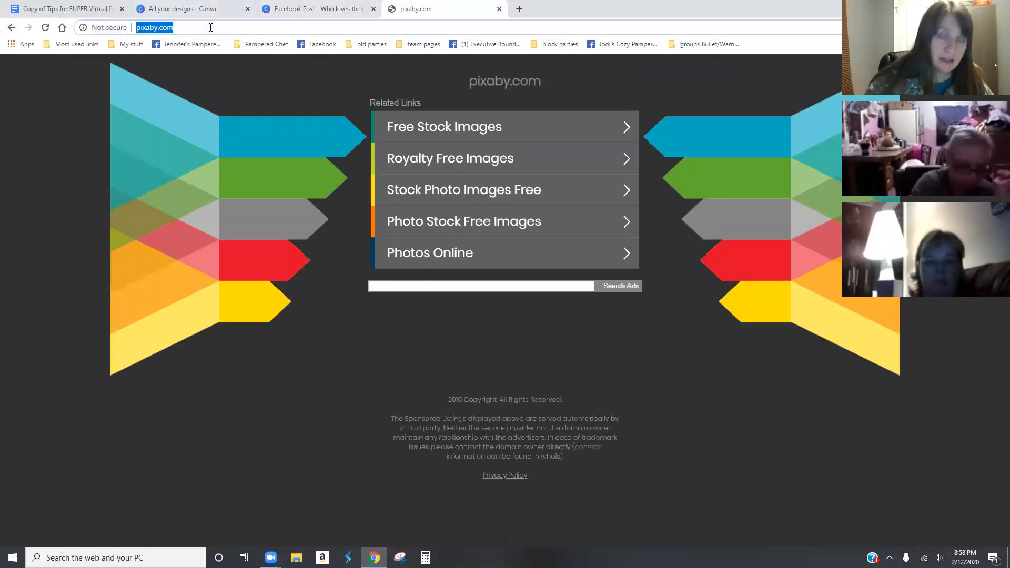
pyautogui.click(211, 27)
pyautogui.write('pix')
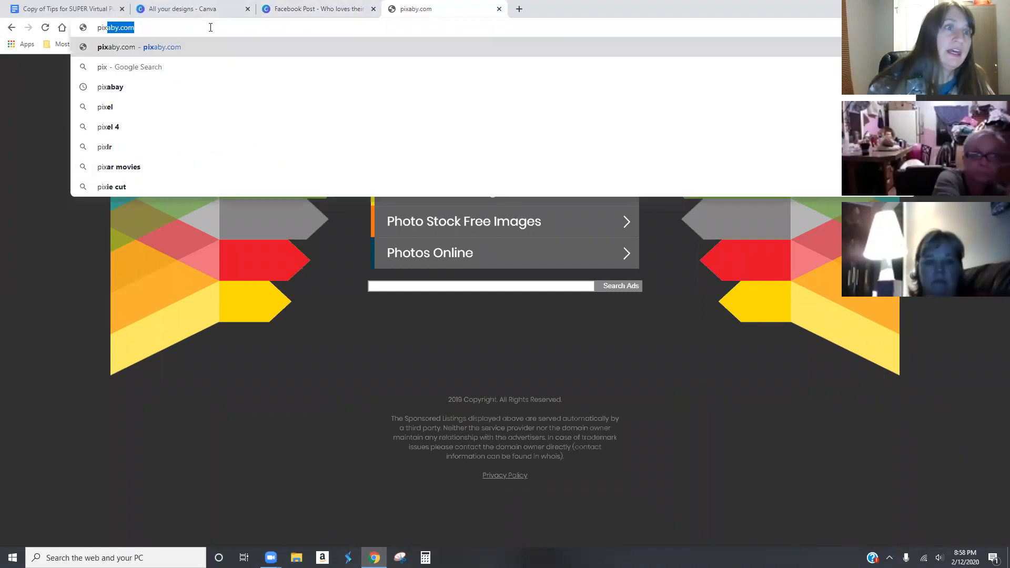
pyautogui.write('aba')
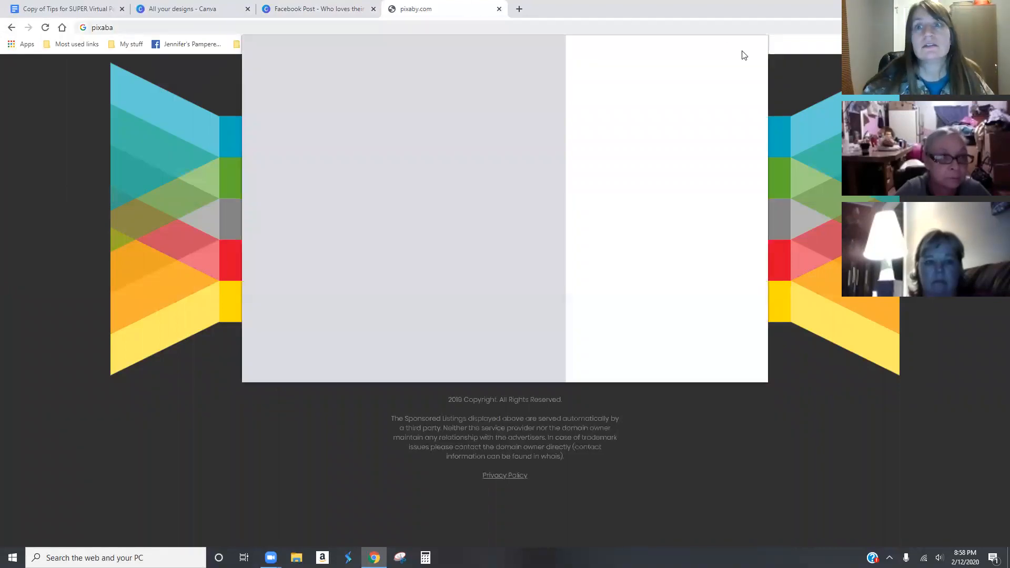
pyautogui.click(499, 9)
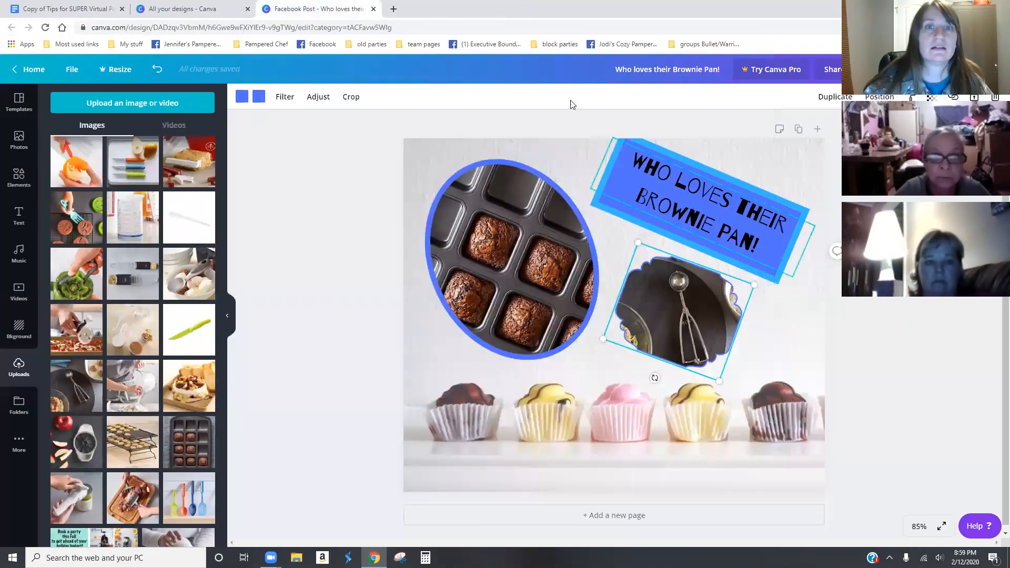
# Step: Search the web for "pixabay" in a new browser tab and open the Pixabay website
pyautogui.click(394, 9)
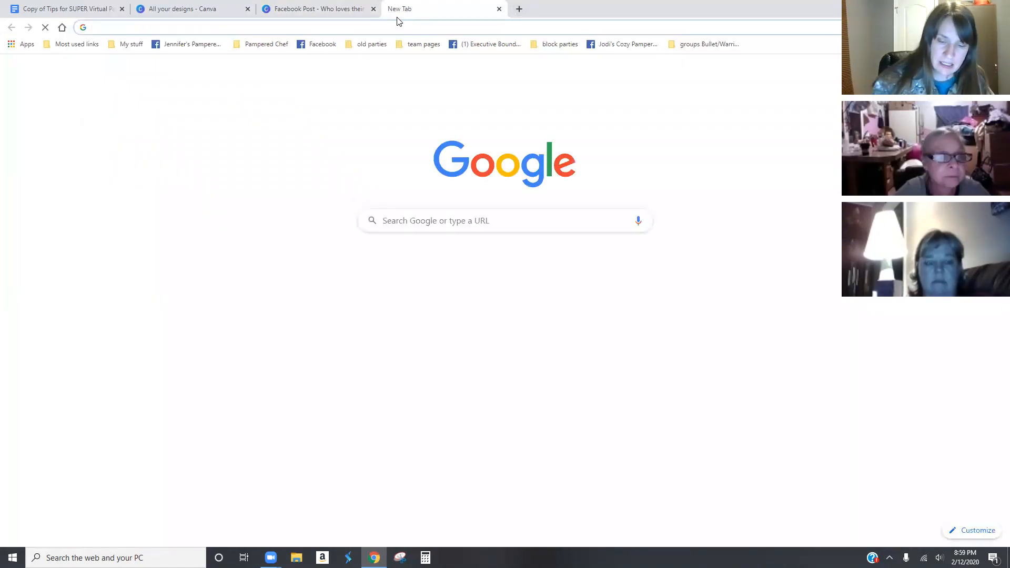
pyautogui.write('pixabay')
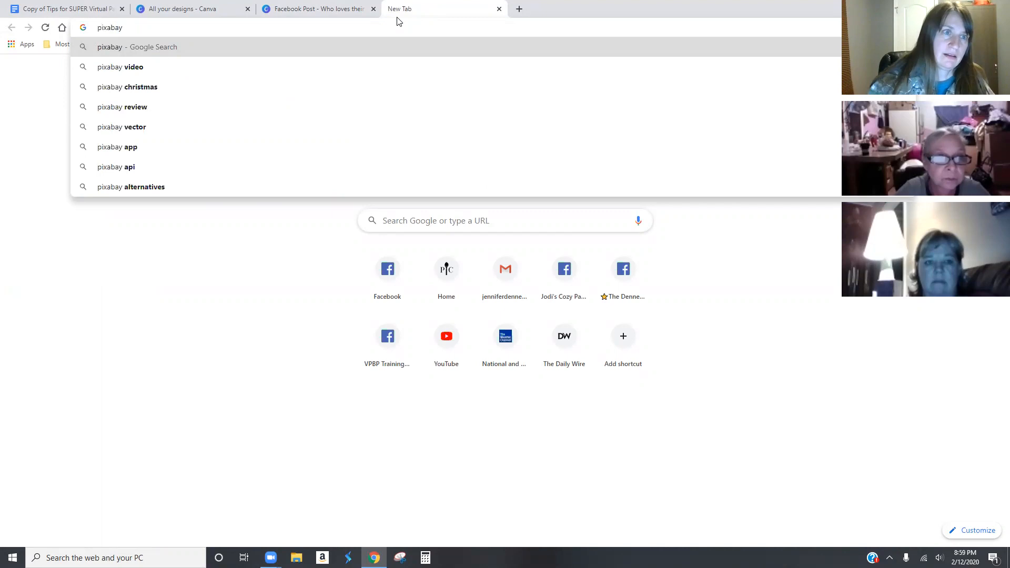
pyautogui.press('Return')
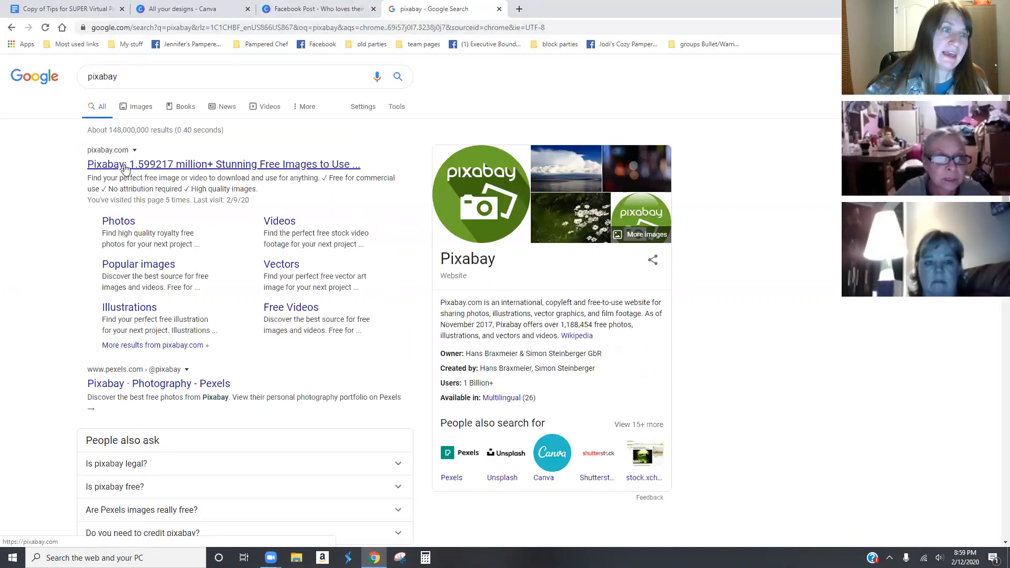
pyautogui.click(195, 166)
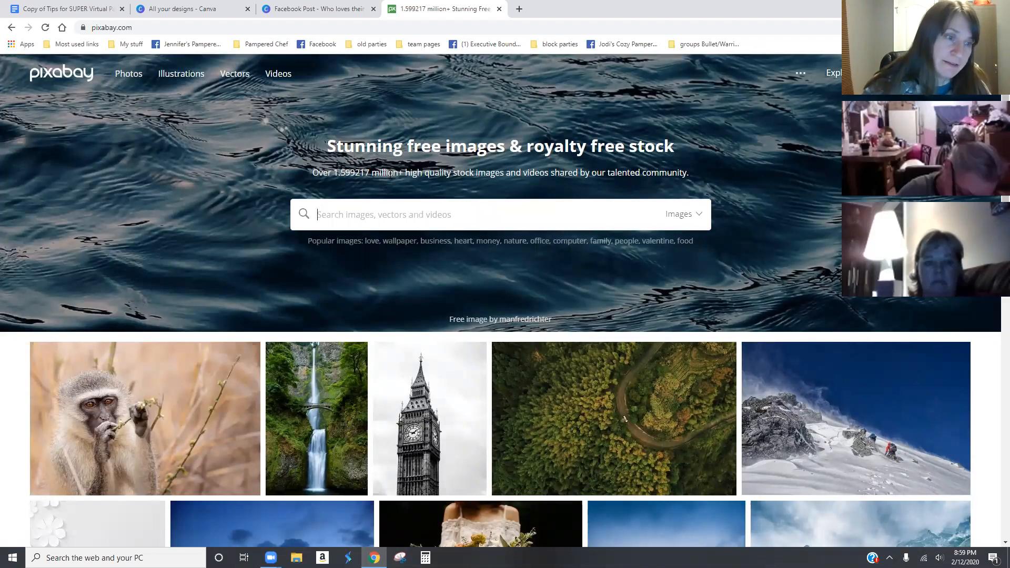
# Step: Search Pixabay for "cake" and look through the image results
pyautogui.click(368, 215)
pyautogui.write('cake')
pyautogui.press('Return')
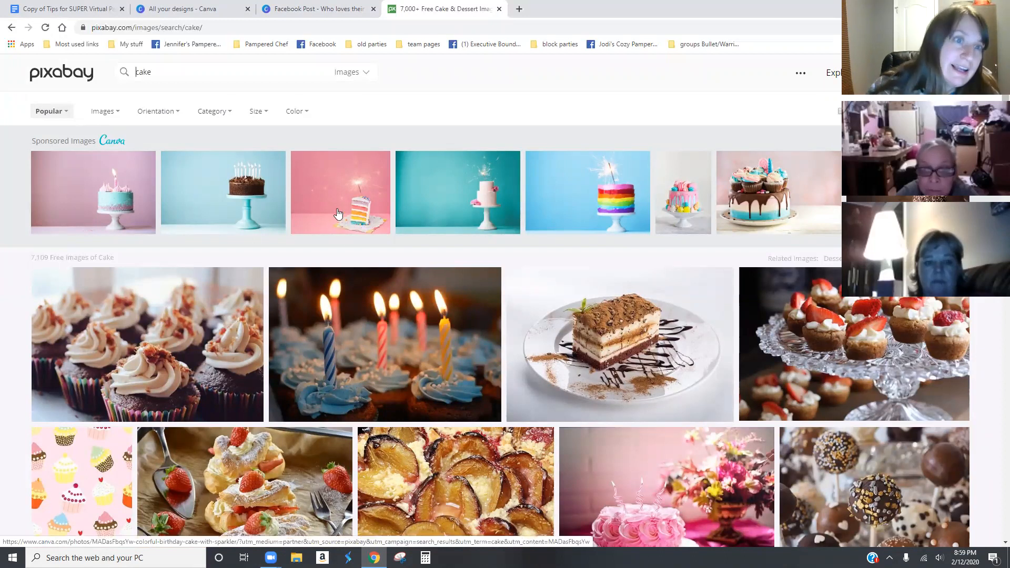
pyautogui.scroll(-5, 338, 305)
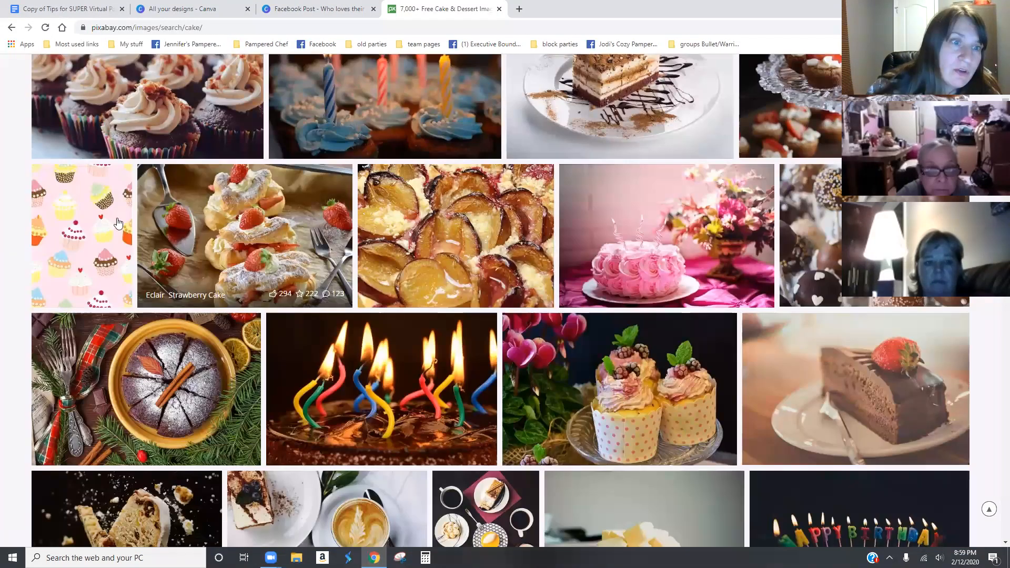
pyautogui.scroll(5, 272, 187)
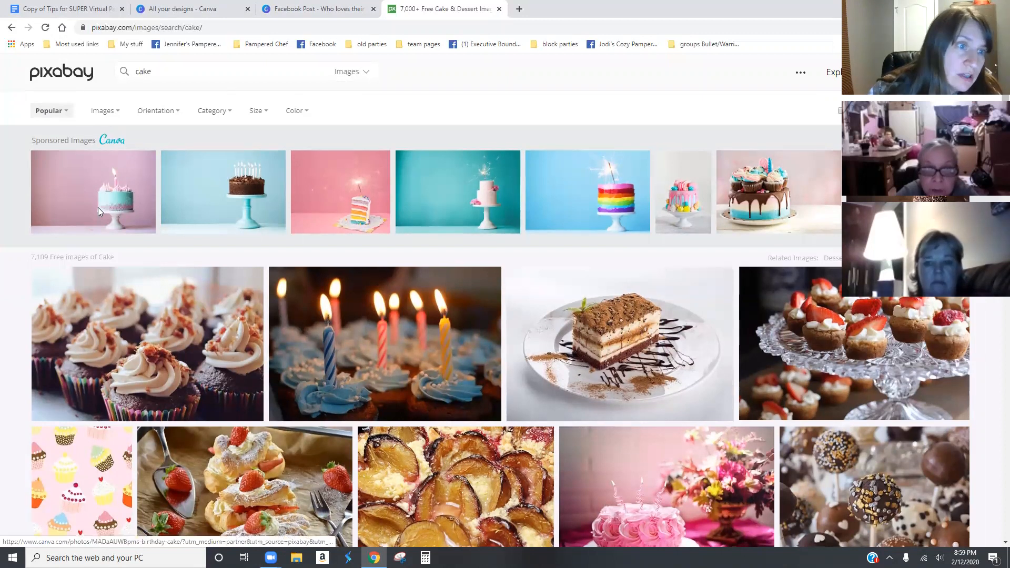
pyautogui.scroll(-3, 931, 383)
pyautogui.scroll(-4, 606, 329)
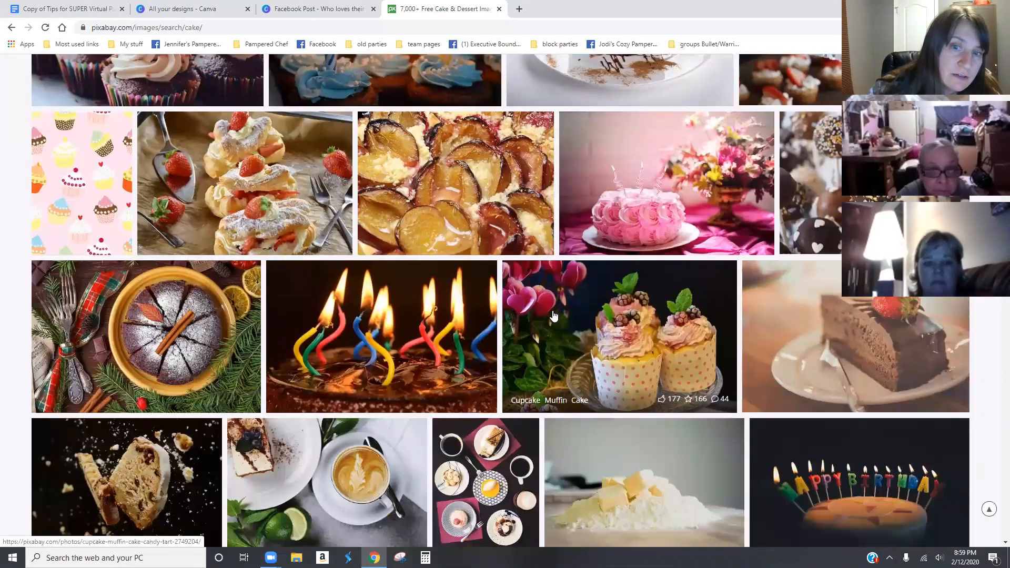
pyautogui.scroll(8, 628, 323)
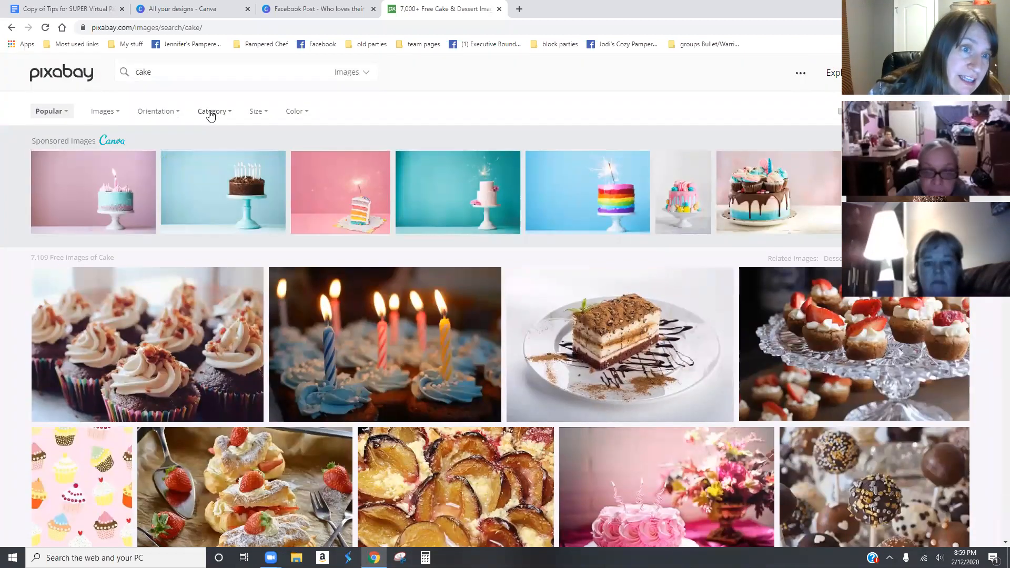
# Step: Restrict the cake results to vector graphics and look through the illustrations
pyautogui.click(210, 112)
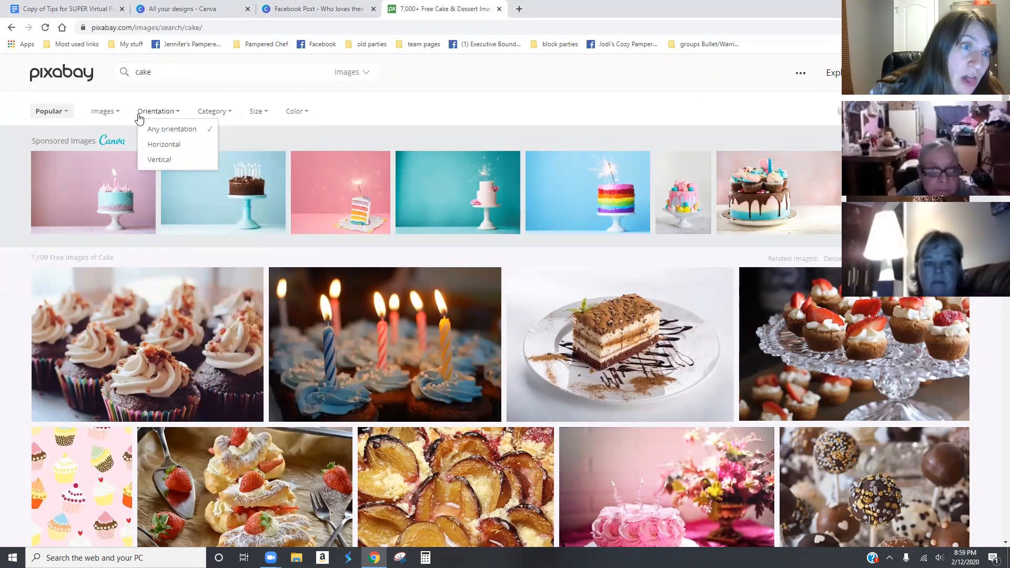
pyautogui.moveTo(105, 117)
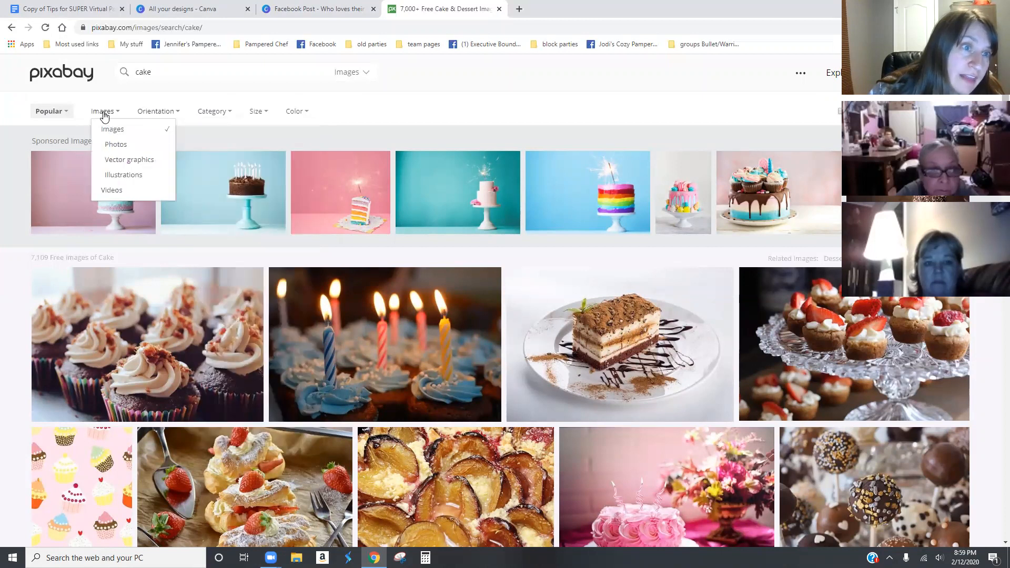
pyautogui.click(116, 160)
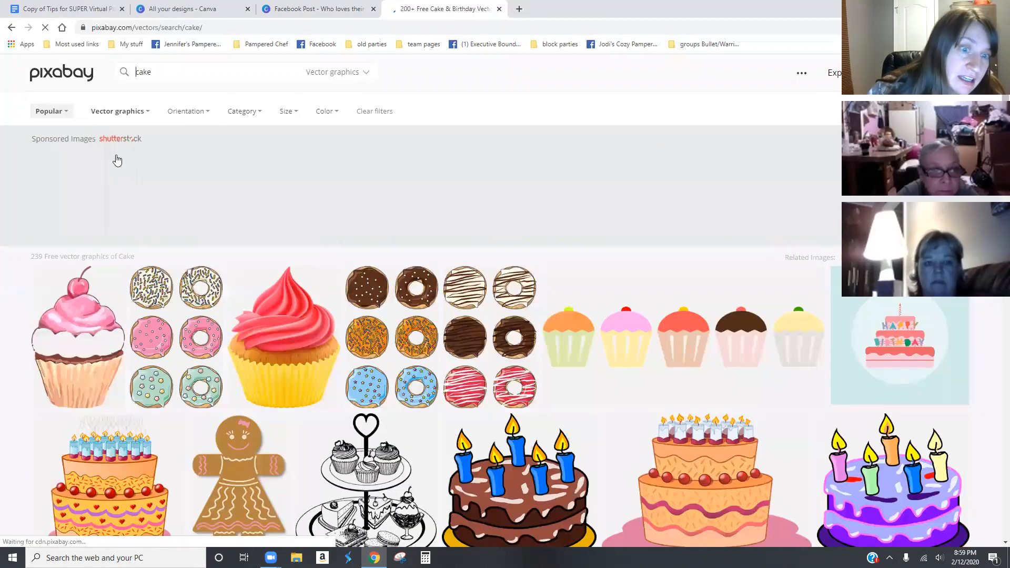
pyautogui.scroll(-2, 545, 280)
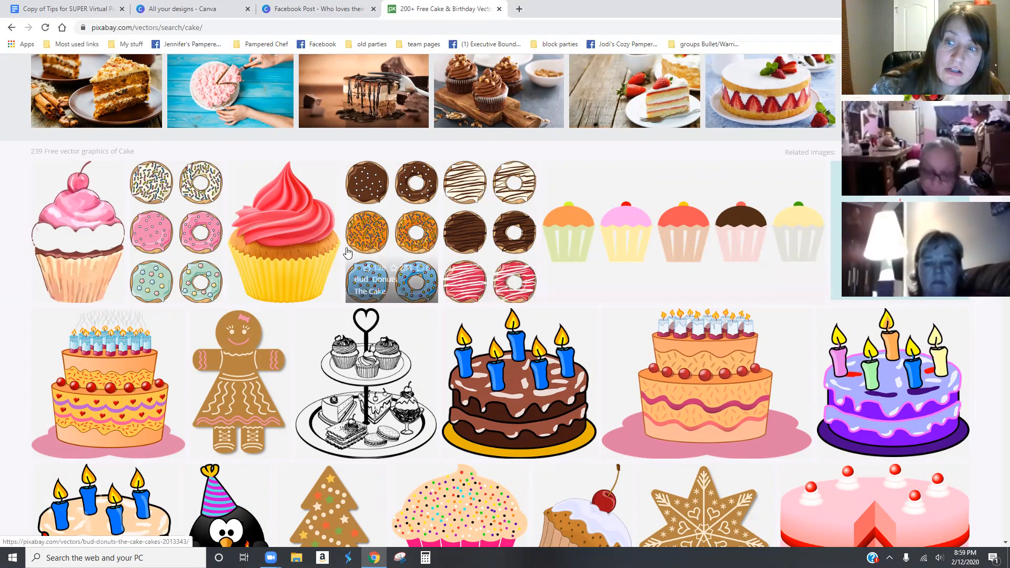
pyautogui.scroll(-2, 349, 256)
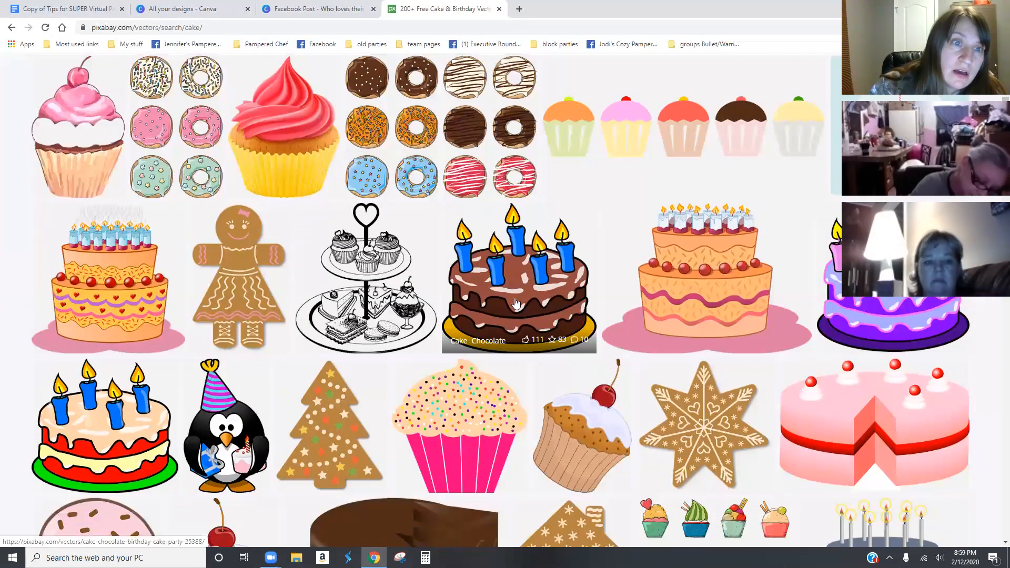
pyautogui.scroll(1, 397, 247)
pyautogui.scroll(-3, 403, 289)
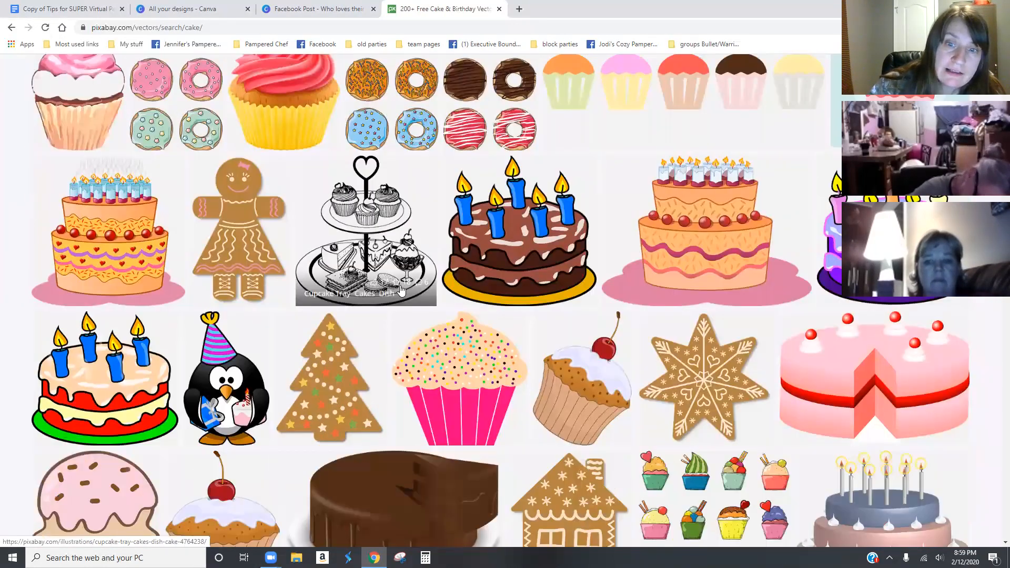
pyautogui.scroll(6, 403, 289)
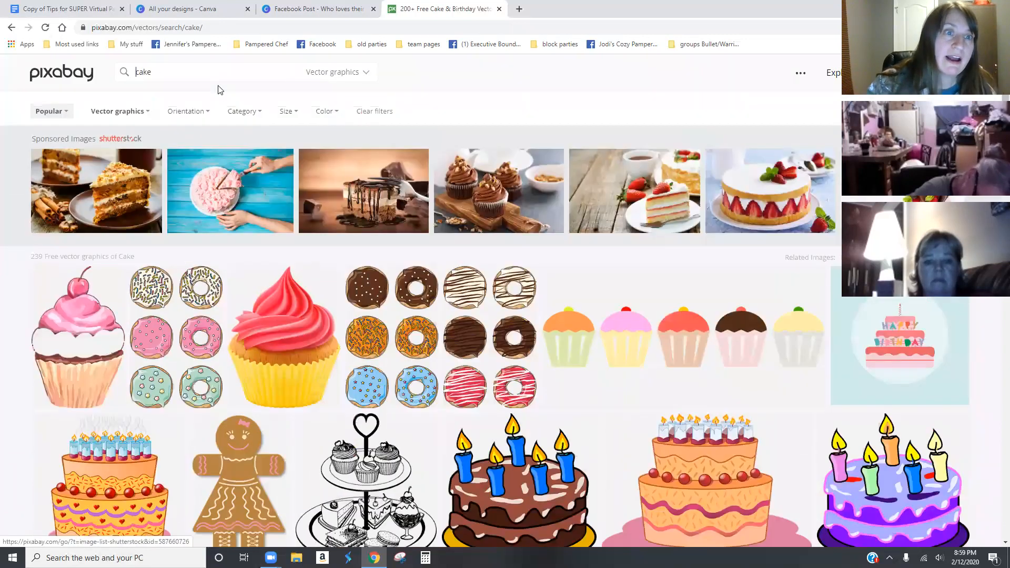
# Step: Search the vector graphics for "brownie" and open the page of the chocolate brownie block
pyautogui.moveTo(123, 72); pyautogui.dragTo(186, 78)
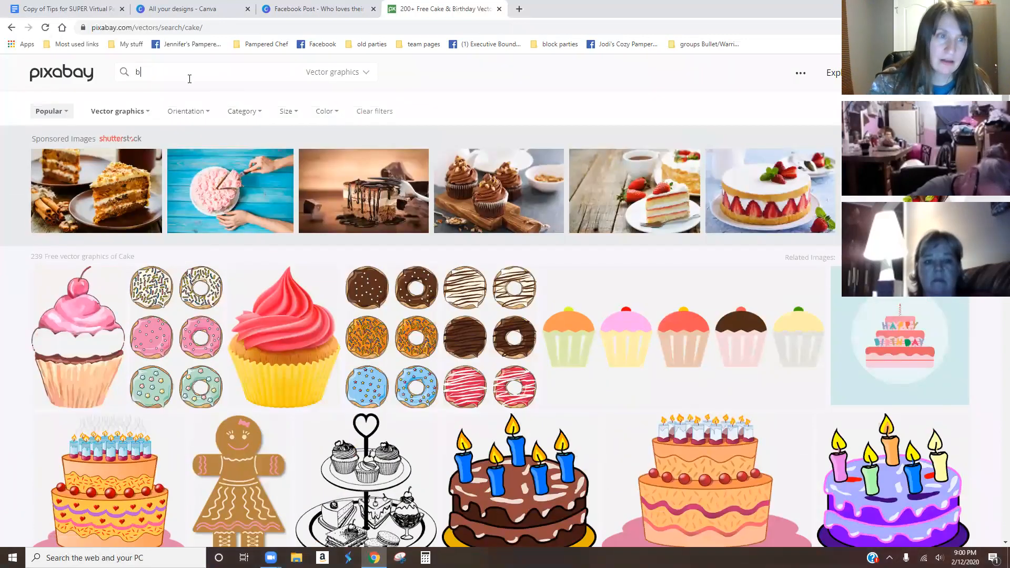
pyautogui.write('brownie')
pyautogui.press('Return')
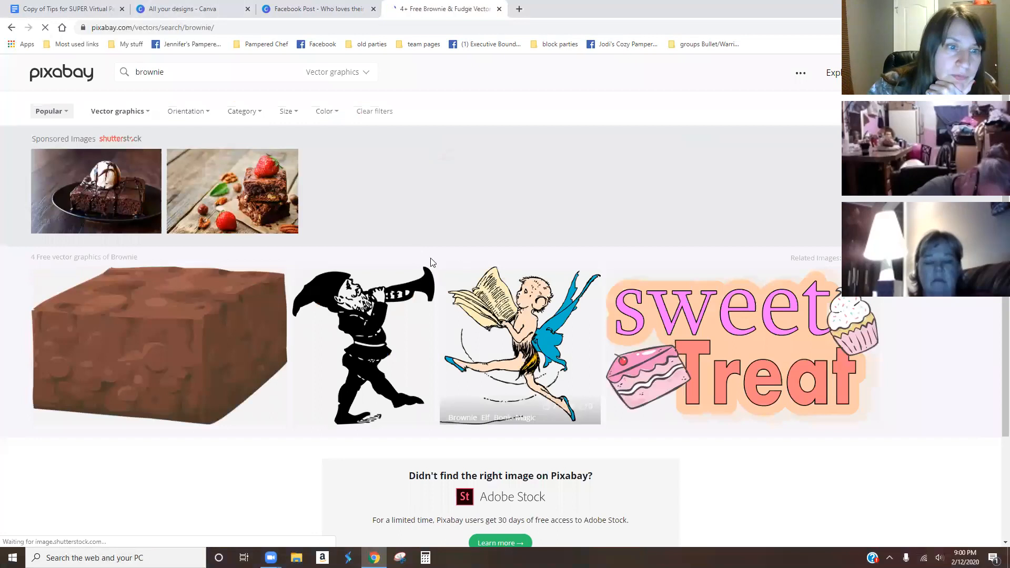
pyautogui.scroll(-2, 430, 261)
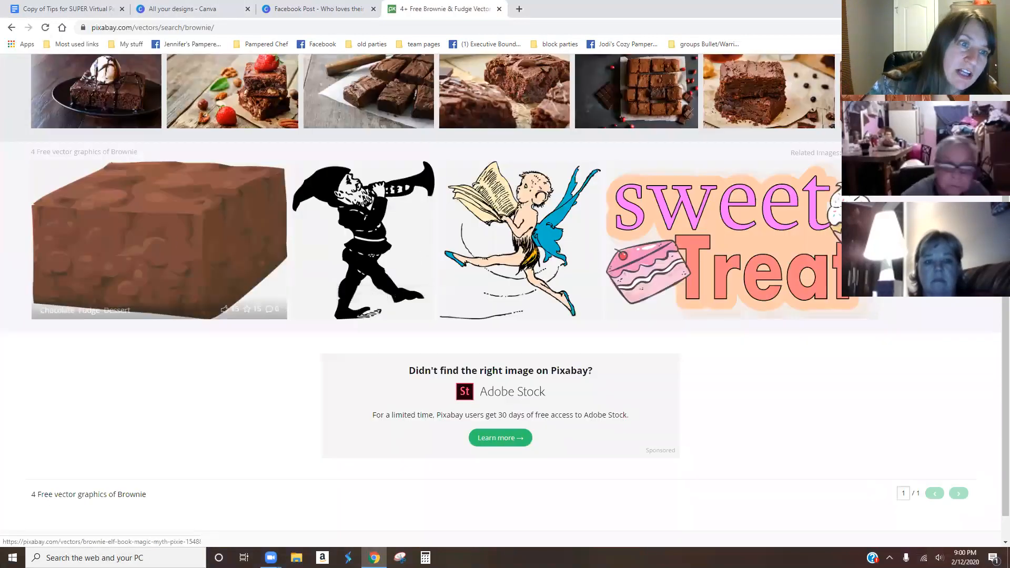
pyautogui.click(249, 236)
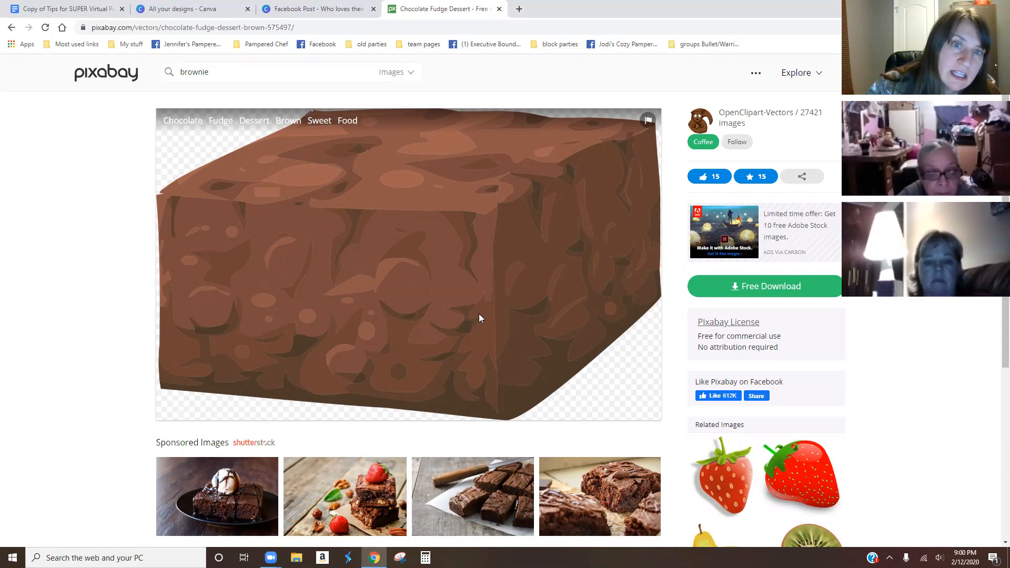
# Step: Download the brownie graphic as a 1280×790 PNG, passing the robot check, and switch back to the Facebook Post design in Canva
pyautogui.click(766, 286)
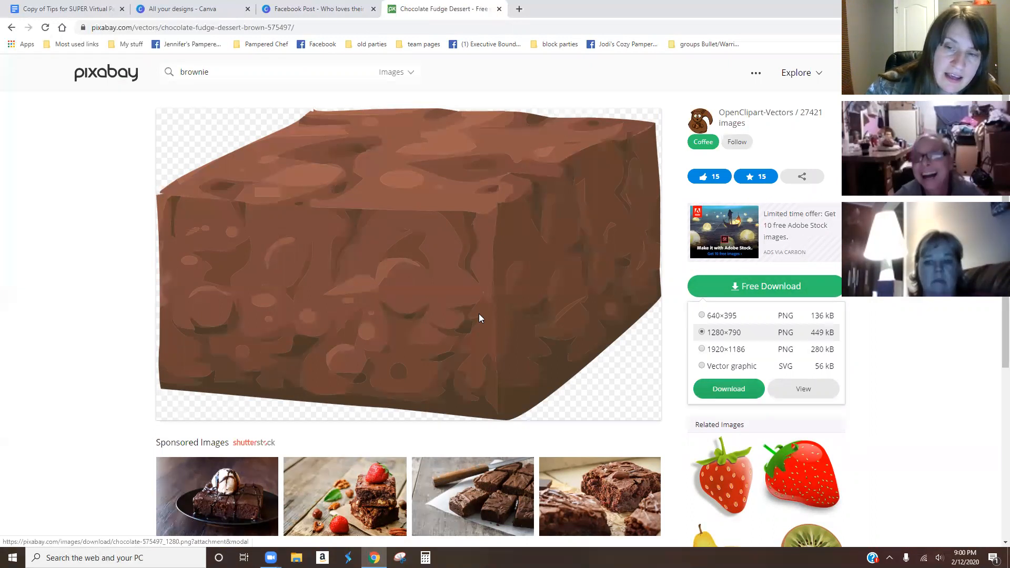
pyautogui.click(729, 389)
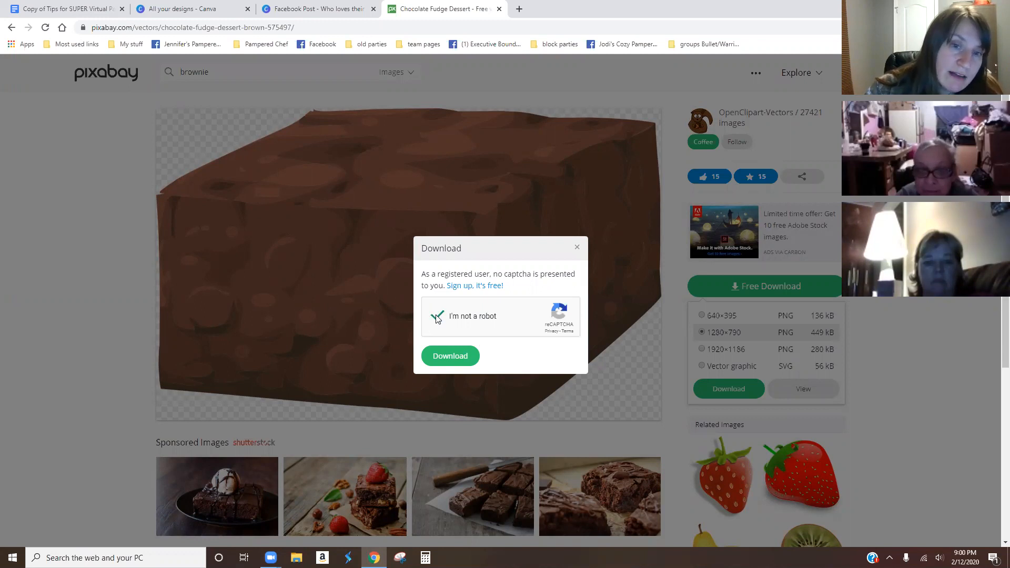
pyautogui.click(452, 354)
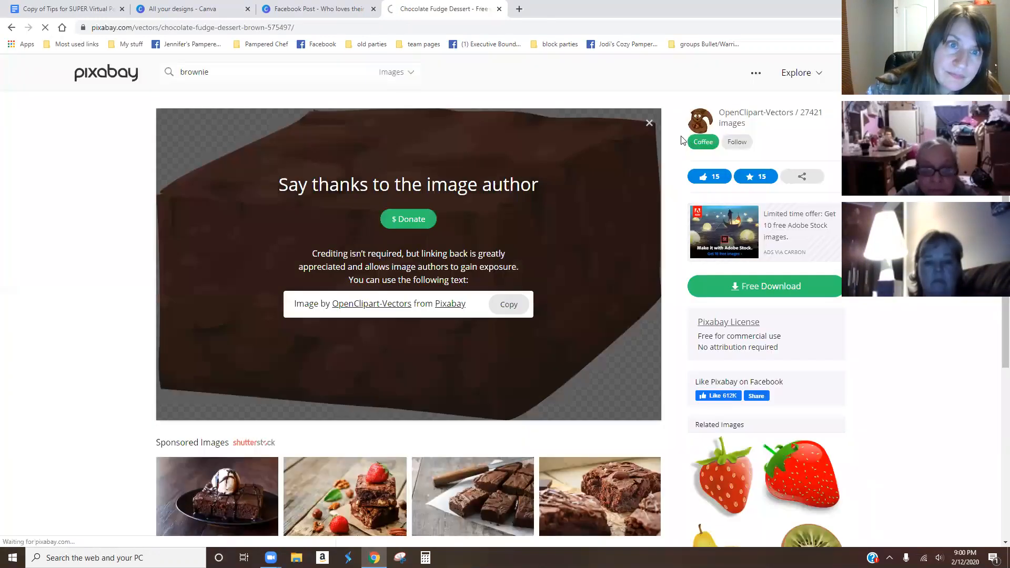
pyautogui.click(325, 10)
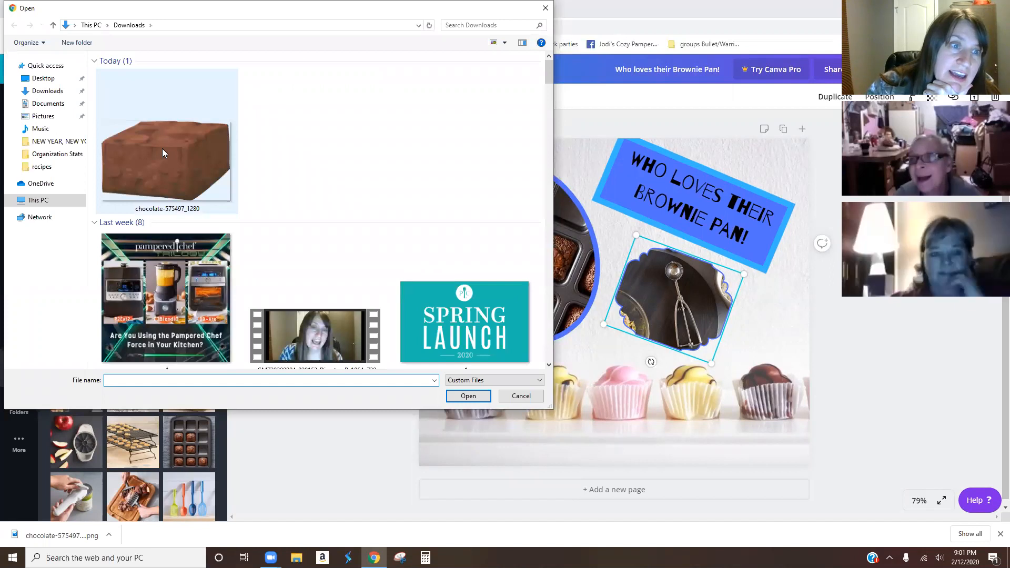
# Step: Upload chocolate-575497_1280 from the Downloads folder and add the brownie image to the Facebook Post design
pyautogui.click(162, 152)
pyautogui.doubleClick(162, 148)
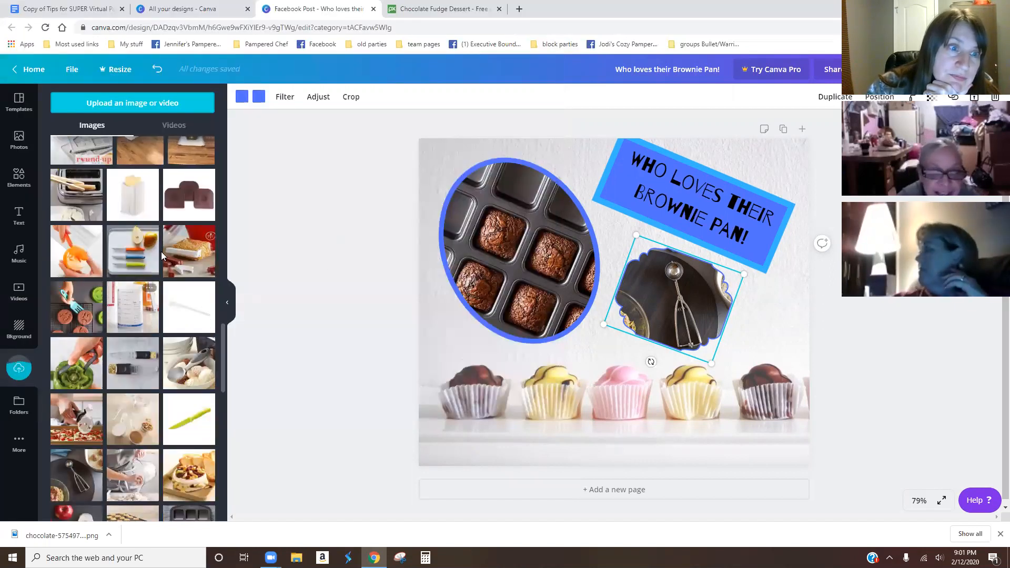
pyautogui.scroll(-5, 161, 253)
pyautogui.scroll(10, 161, 263)
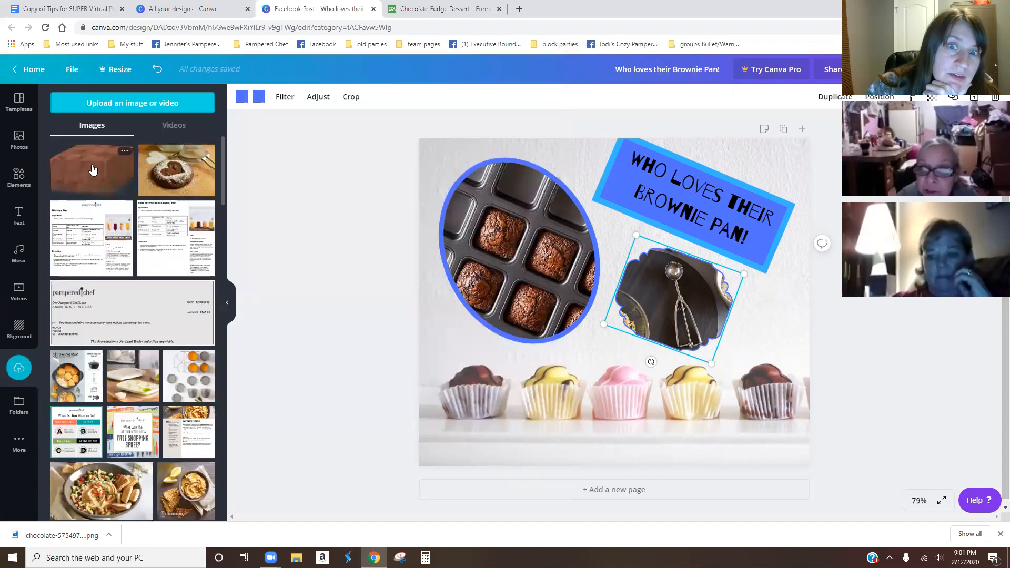
pyautogui.click(92, 168)
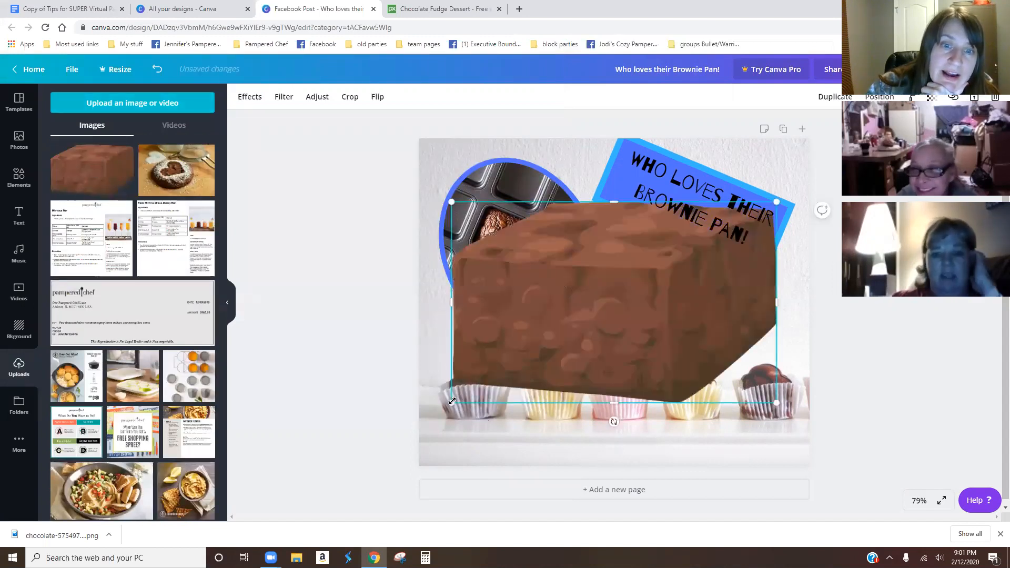
# Step: Resize the brownie to about 765 × 472 and delete the blue bordered rectangle behind the headline
pyautogui.moveTo(492, 374); pyautogui.dragTo(439, 387)
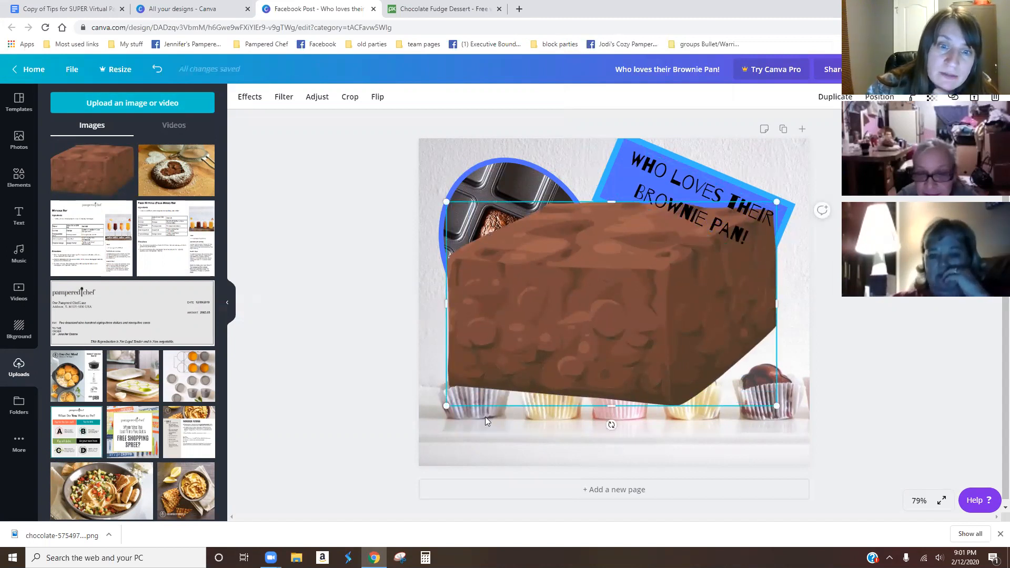
pyautogui.moveTo(447, 404); pyautogui.dragTo(462, 397)
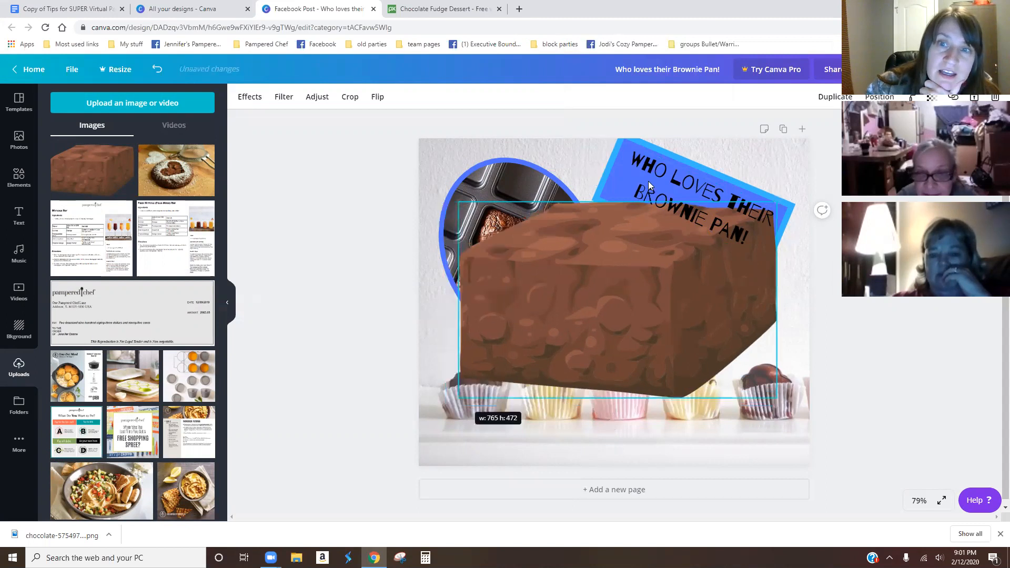
pyautogui.click(601, 193)
pyautogui.press('Delete')
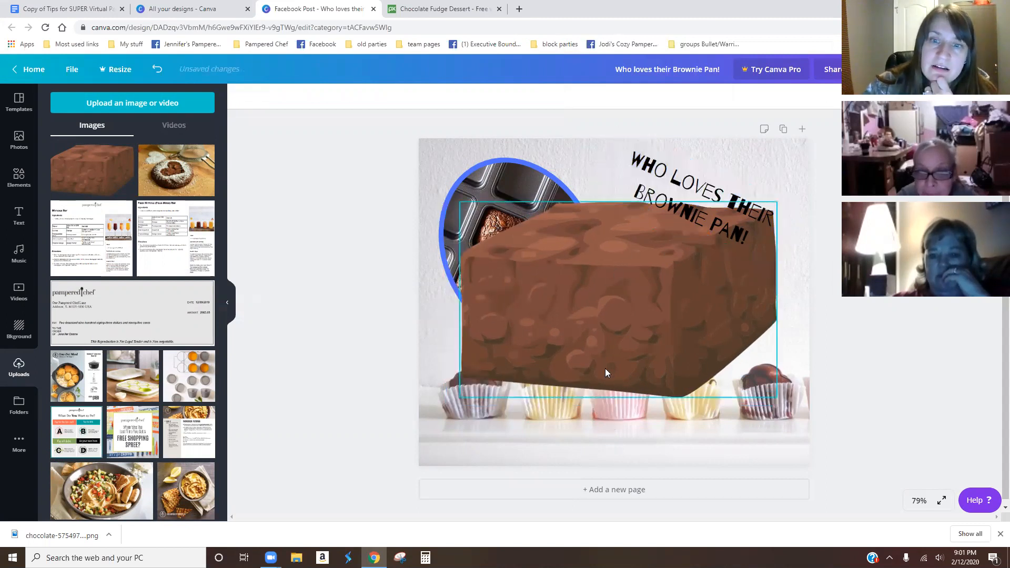
# Step: Shrink the brownie, tilt it to match the headline's slant, and position it behind "Who loves their Brownie Pan!" as a banner
pyautogui.click(487, 371)
pyautogui.moveTo(460, 397); pyautogui.dragTo(593, 305)
pyautogui.moveTo(687, 327); pyautogui.dragTo(647, 332)
pyautogui.moveTo(685, 297); pyautogui.dragTo(669, 280)
pyautogui.moveTo(741, 288); pyautogui.dragTo(719, 266)
pyautogui.moveTo(657, 261); pyautogui.dragTo(666, 265)
pyautogui.moveTo(690, 218)
pyautogui.mouseDown()
pyautogui.moveTo(707, 215)
pyautogui.moveTo(695, 215)
pyautogui.mouseUp()
pyautogui.moveTo(746, 269); pyautogui.dragTo(756, 282)
# Step: Shrink the framed scoop photo and reposition it below the brownie banner
pyautogui.moveTo(675, 300); pyautogui.dragTo(663, 316)
pyautogui.moveTo(700, 379); pyautogui.dragTo(679, 344)
pyautogui.moveTo(654, 301); pyautogui.dragTo(650, 318)
# Step: Shift the headline slightly down onto the brownie and recolor its text white
pyautogui.click(697, 202)
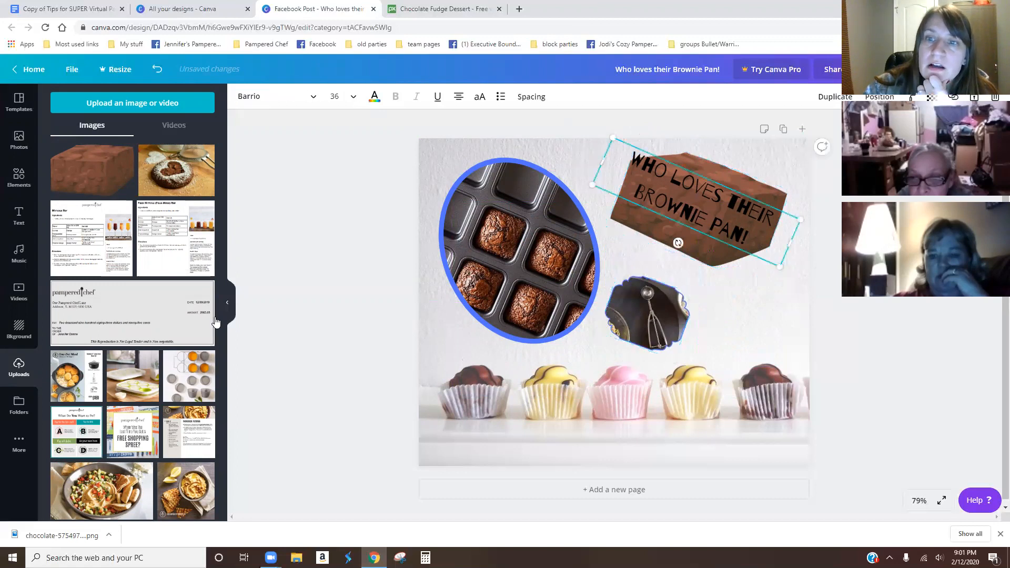
pyautogui.moveTo(698, 202); pyautogui.dragTo(699, 215)
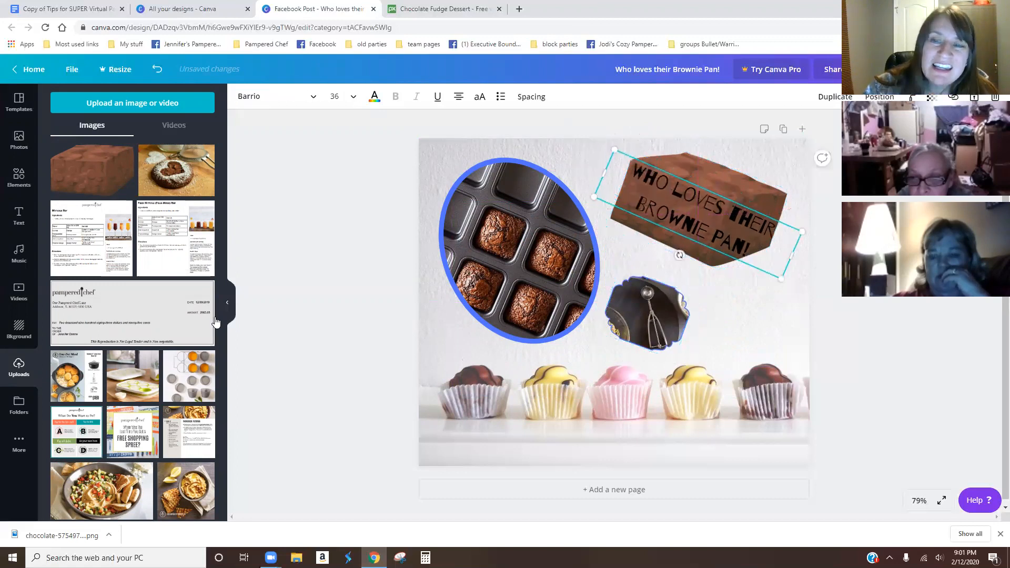
pyautogui.click(375, 97)
pyautogui.click(203, 249)
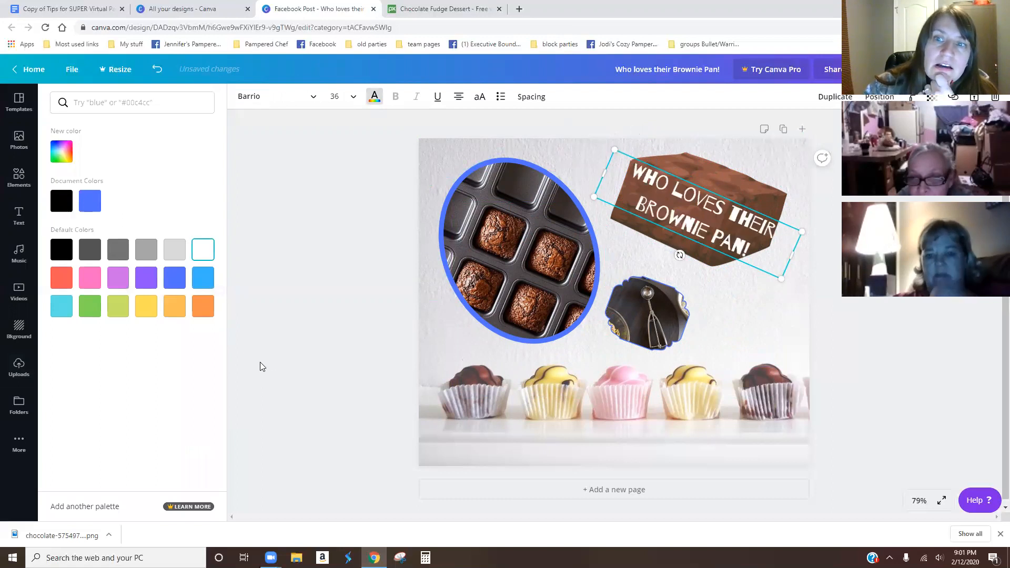
pyautogui.click(402, 370)
pyautogui.click(994, 376)
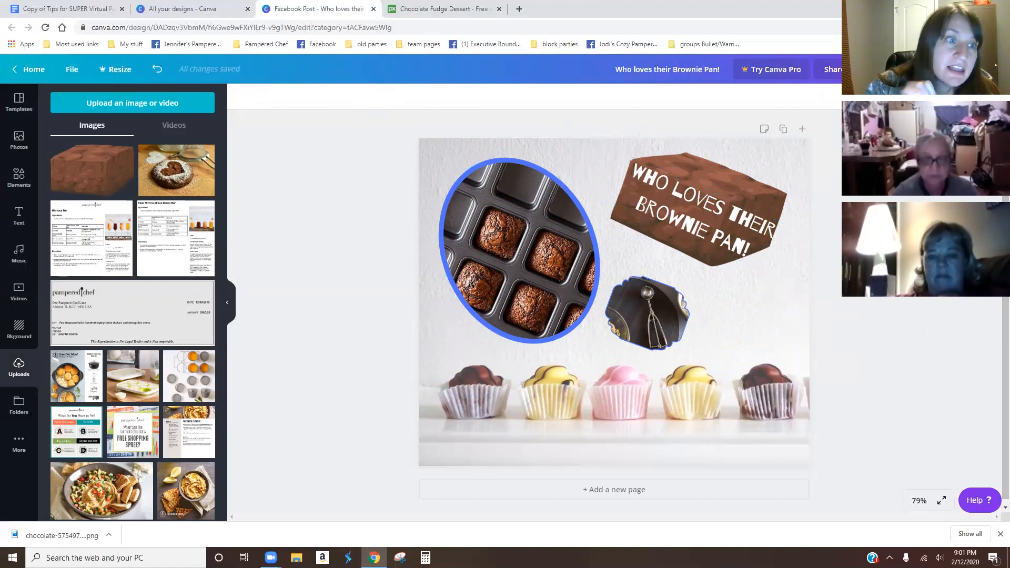
# Step: Clear the Frames search from the elements library and open the Future Executive Director Team cover from all designs
pyautogui.click(21, 179)
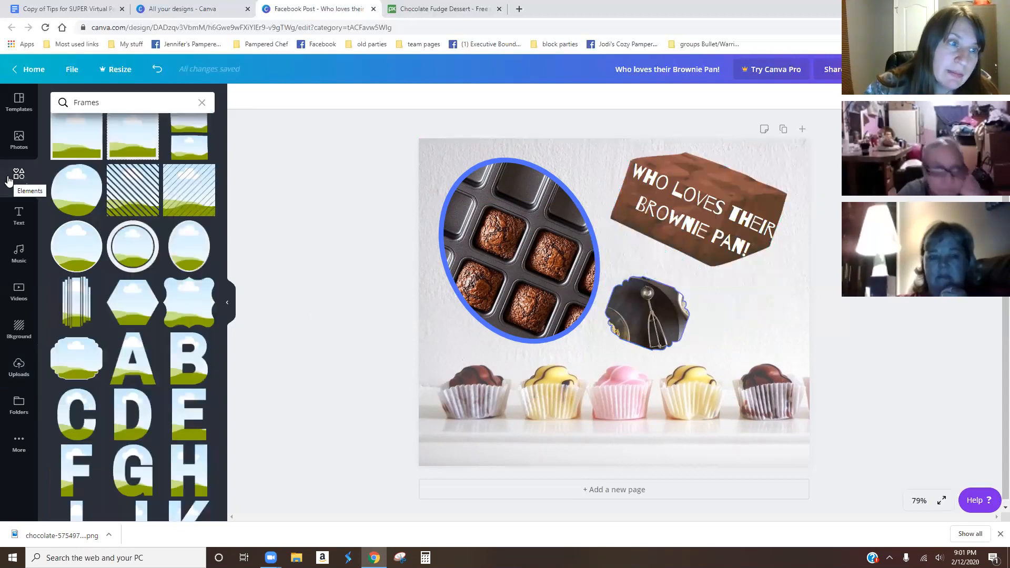
pyautogui.click(203, 104)
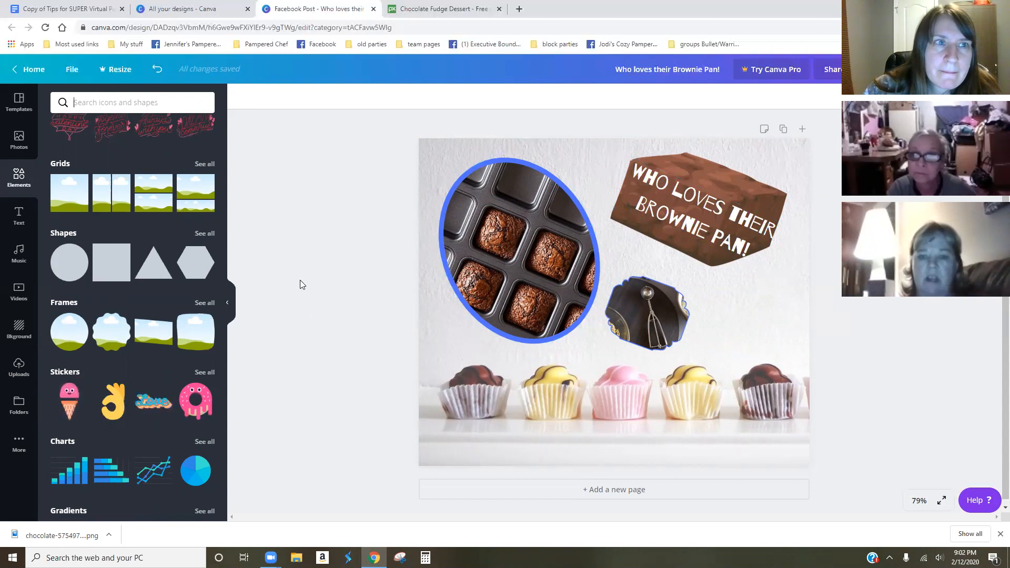
pyautogui.click(178, 10)
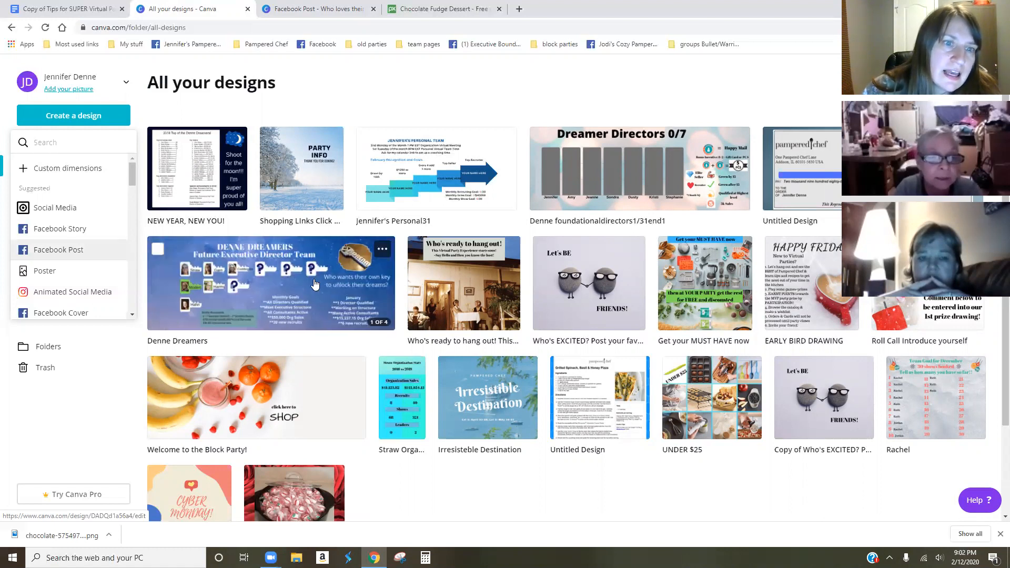
pyautogui.click(276, 282)
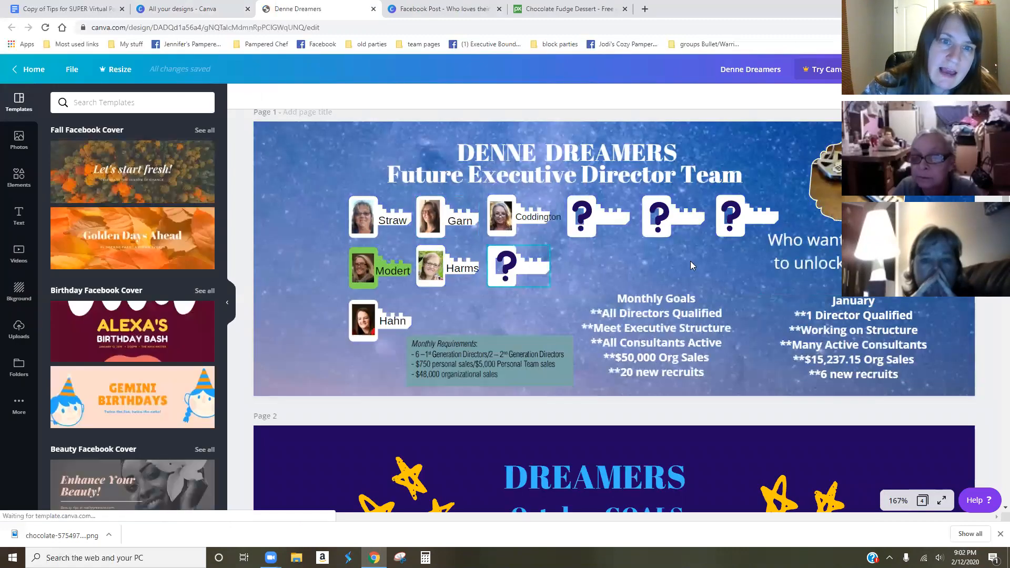
# Step: Recolor the green key graphic at the start of page 1's second row white
pyautogui.click(382, 289)
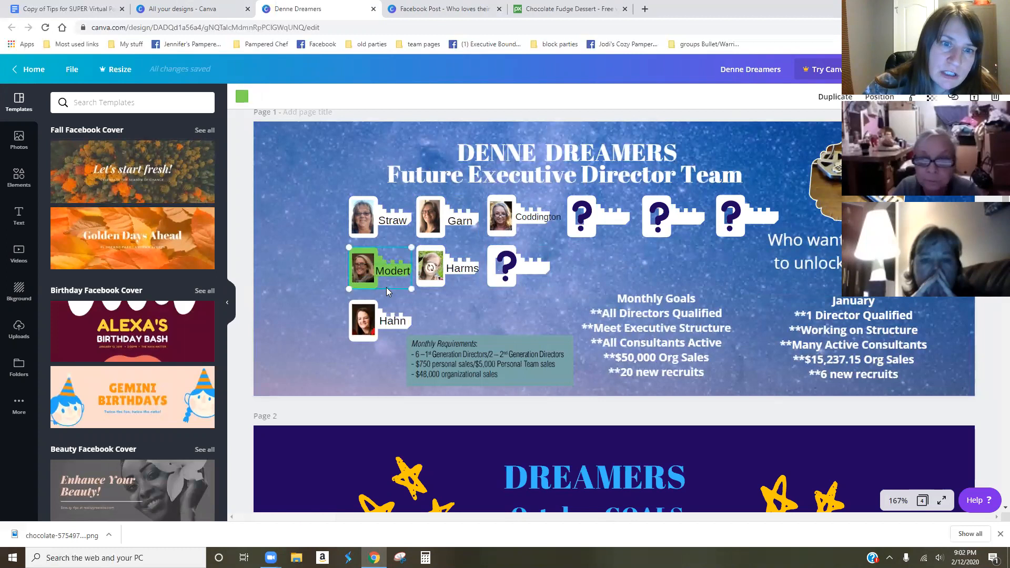
pyautogui.click(243, 98)
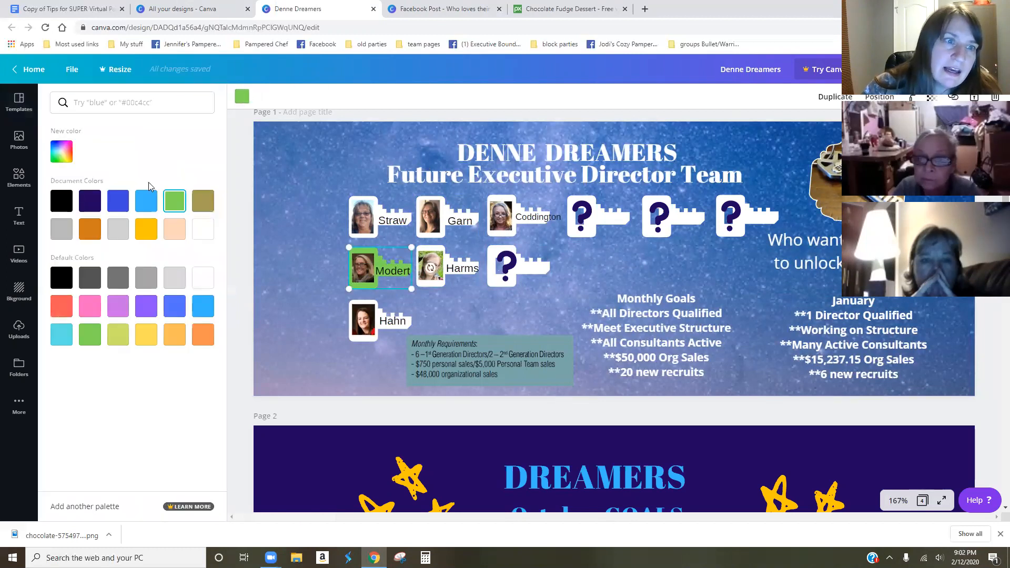
pyautogui.click(200, 241)
pyautogui.click(324, 162)
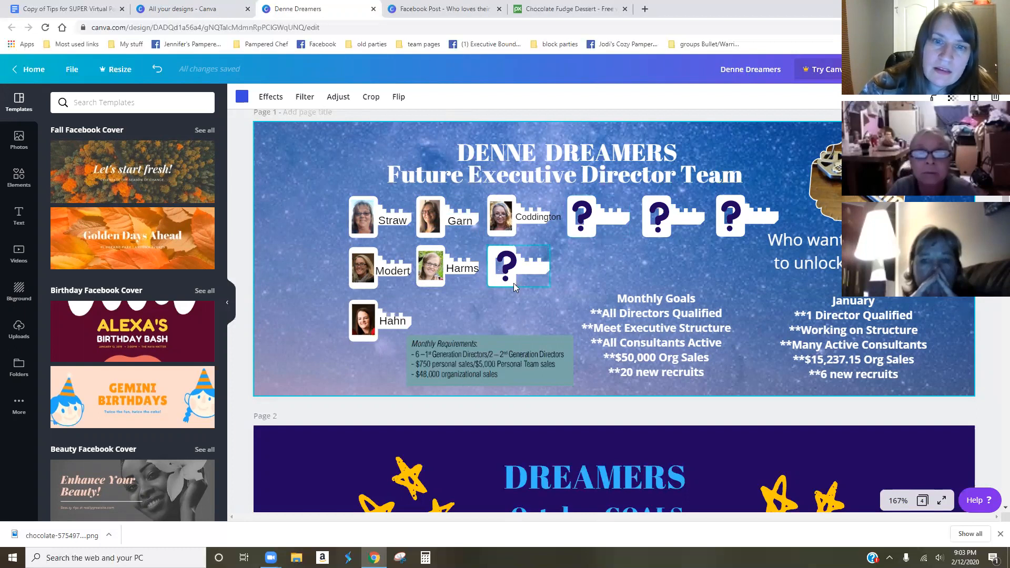
# Step: Examine the star-shaped photo frames on page 3 and the castle artwork on page 4, returning to page 1
pyautogui.scroll(-15, 514, 284)
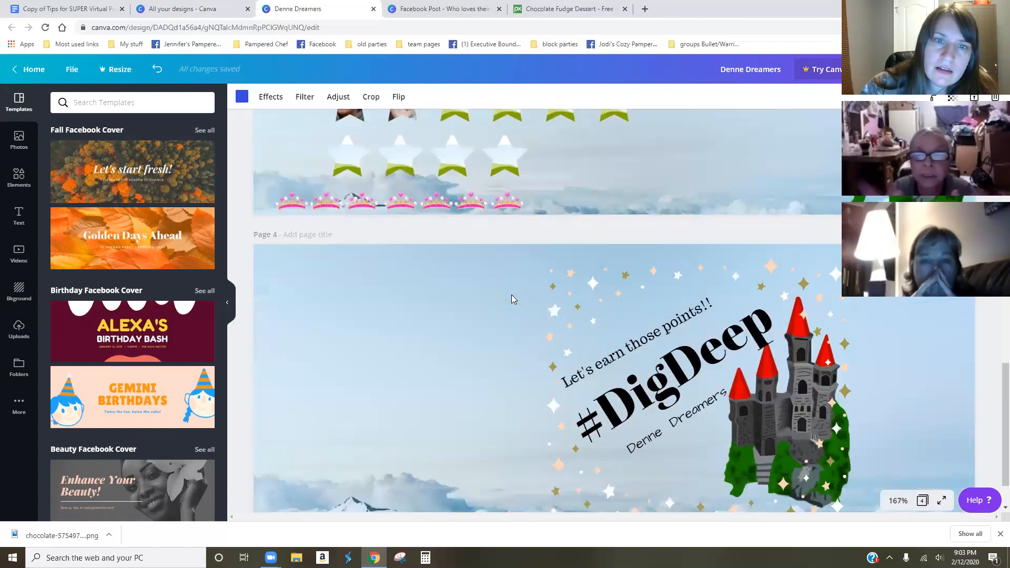
pyautogui.scroll(5, 512, 295)
pyautogui.scroll(-2, 343, 301)
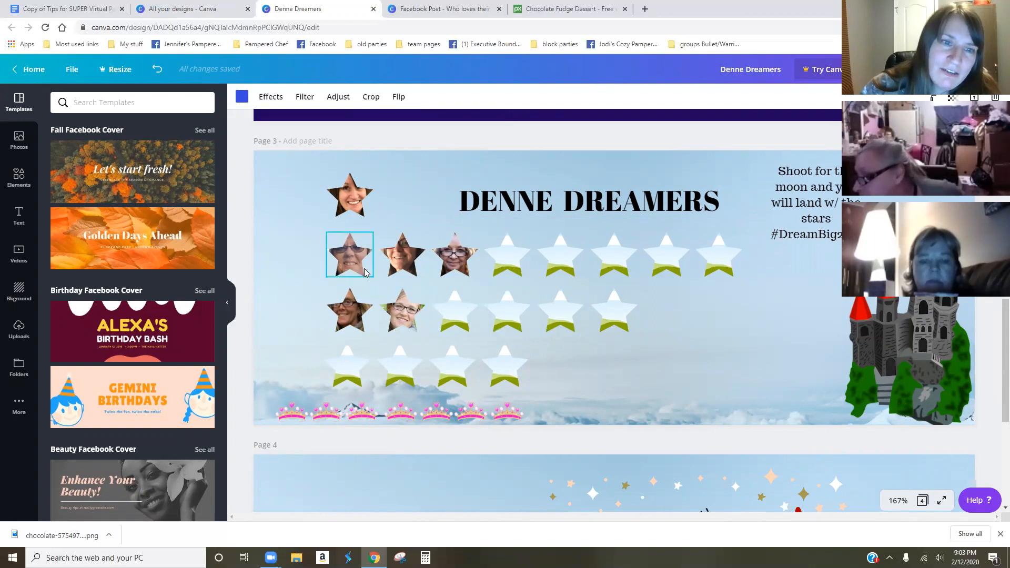
pyautogui.scroll(-4, 360, 268)
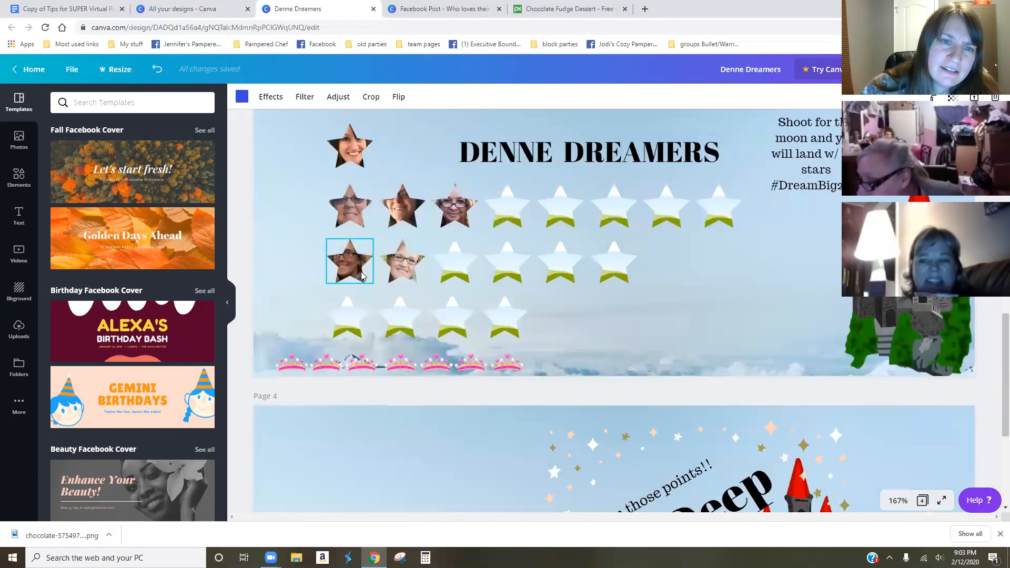
pyautogui.scroll(15, 363, 271)
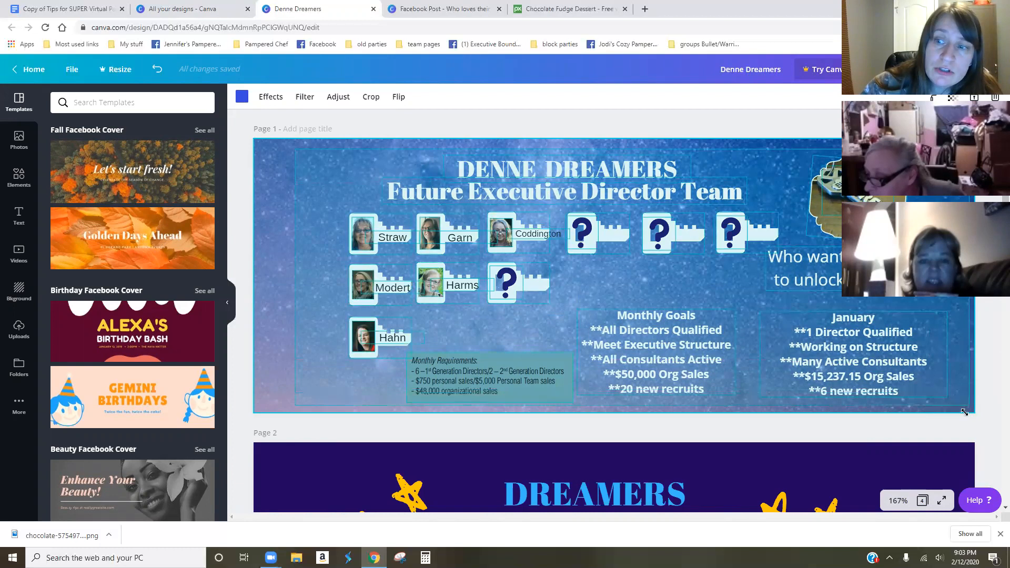
# Step: Select all elements on page 1, scale them down together, and move the group toward the middle of the cover
pyautogui.hotkey('ctrl', 'a')
pyautogui.moveTo(930, 392); pyautogui.dragTo(858, 359)
pyautogui.moveTo(652, 166)
pyautogui.mouseDown()
pyautogui.moveTo(652, 187)
pyautogui.moveTo(658, 177)
pyautogui.mouseUp()
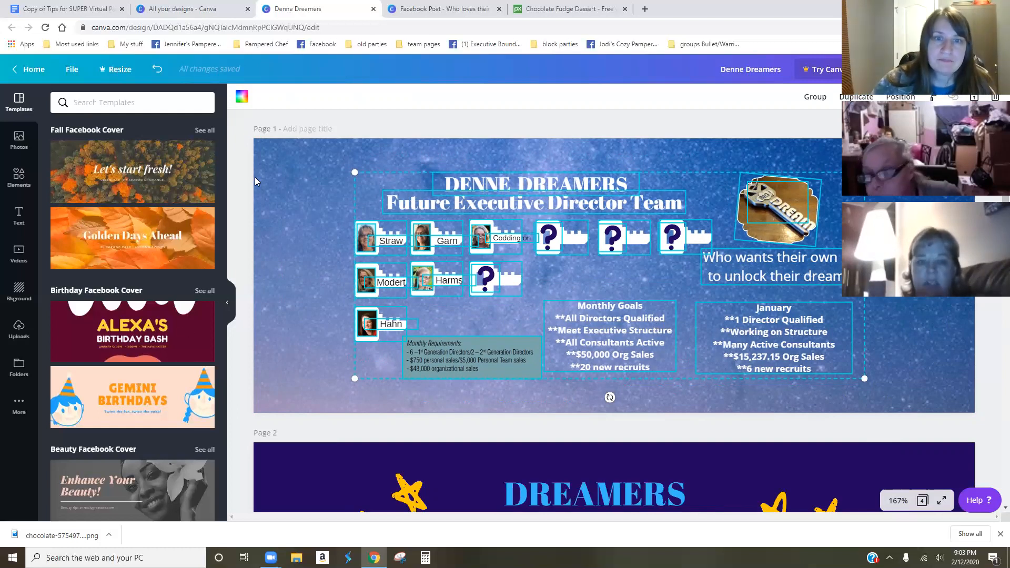
pyautogui.click(313, 187)
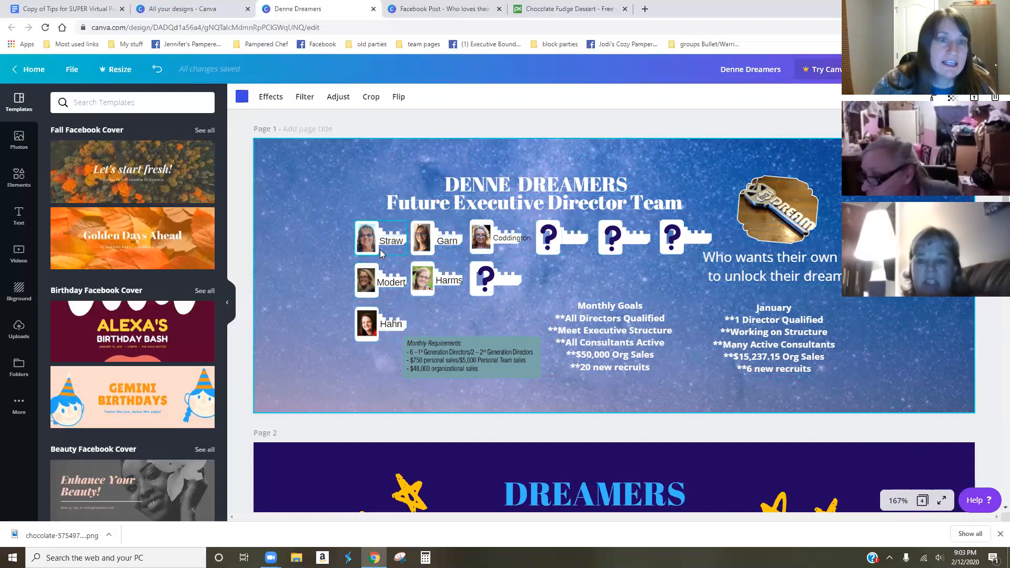
# Step: Search the elements library for "key", look through the key graphics, and clear the search to browse the element categories
pyautogui.click(19, 178)
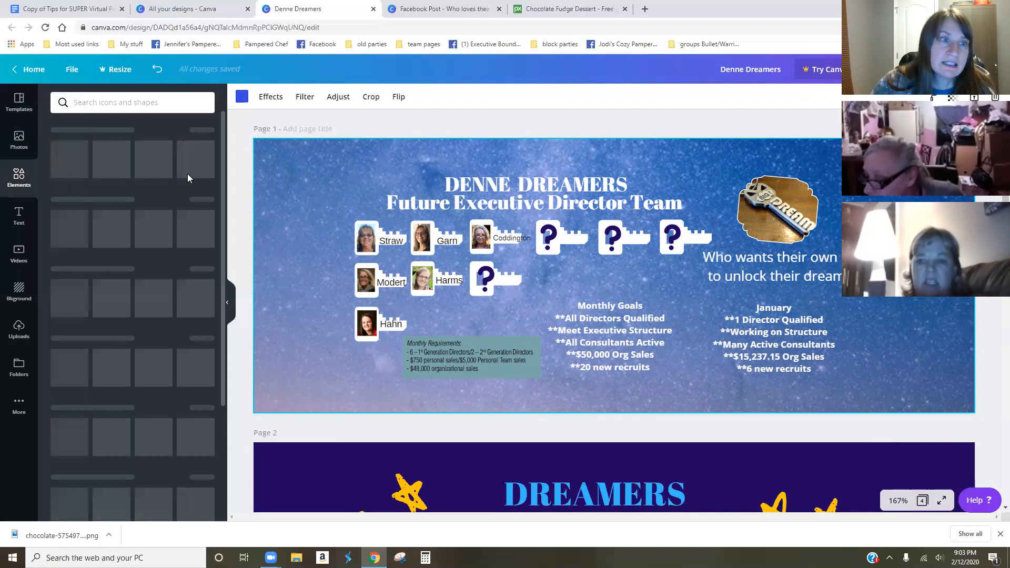
pyautogui.click(87, 101)
pyautogui.write('key')
pyautogui.press('Return')
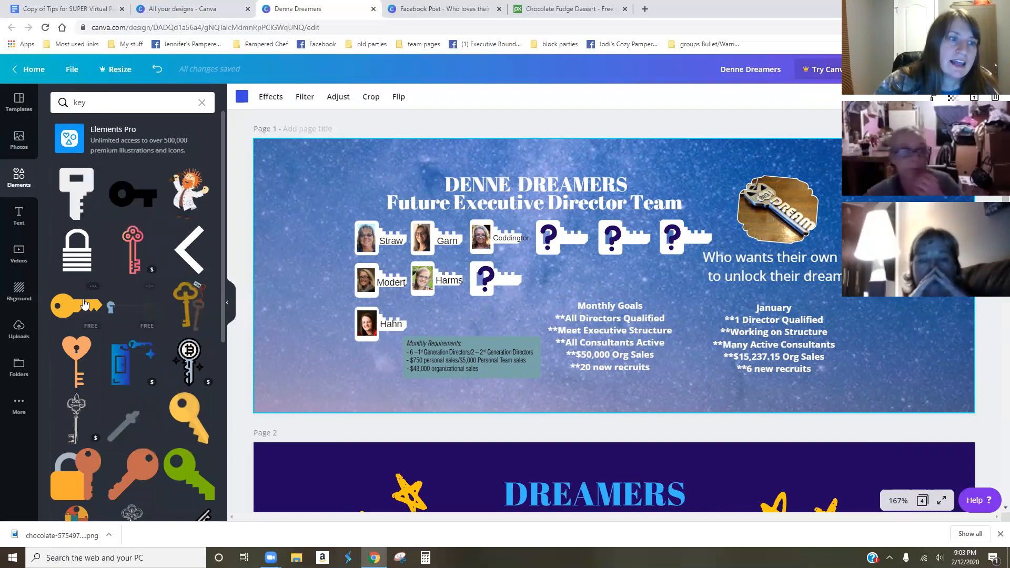
pyautogui.scroll(-2, 137, 305)
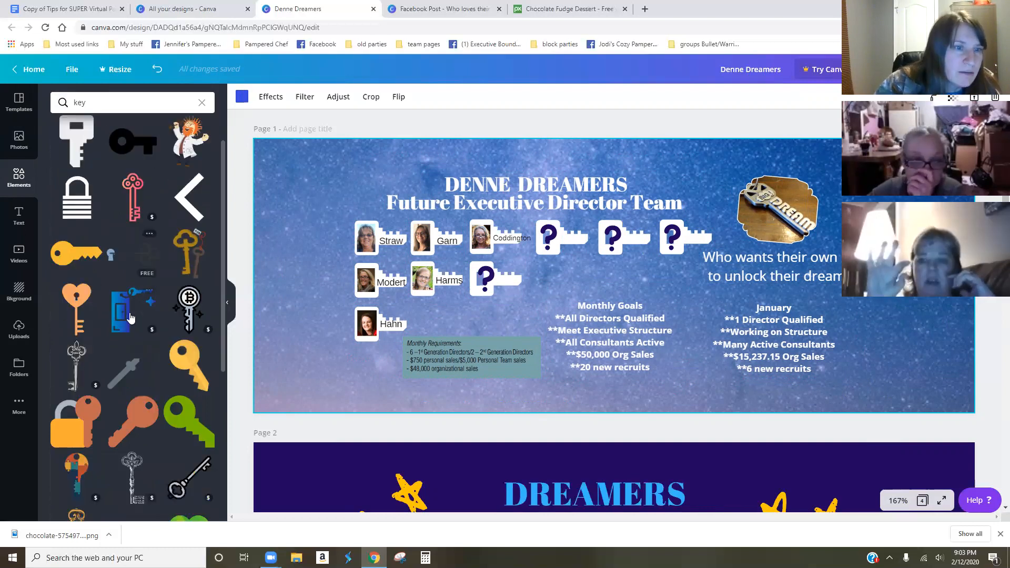
pyautogui.scroll(-1, 140, 283)
pyautogui.scroll(-2, 138, 283)
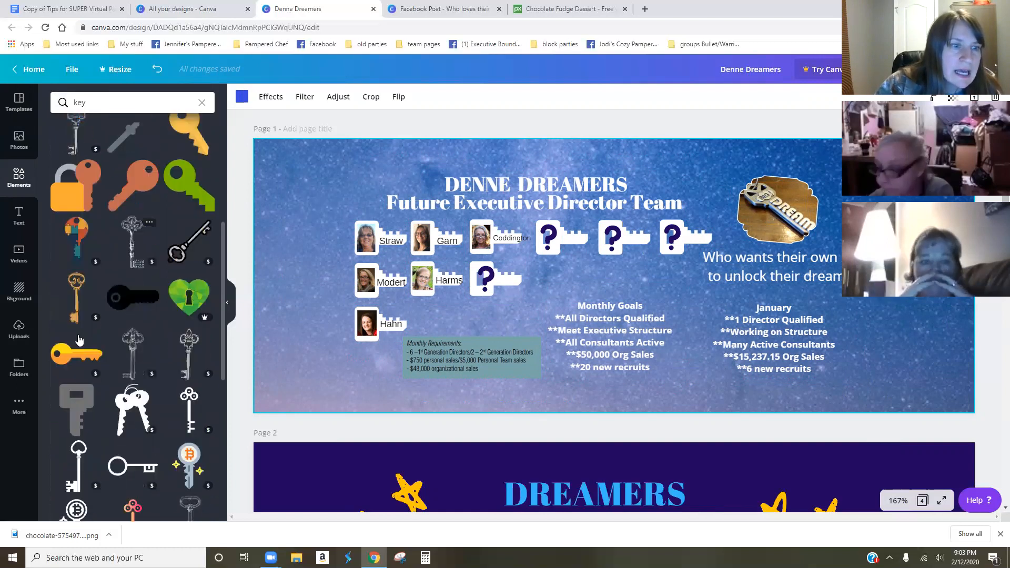
pyautogui.scroll(-7, 84, 333)
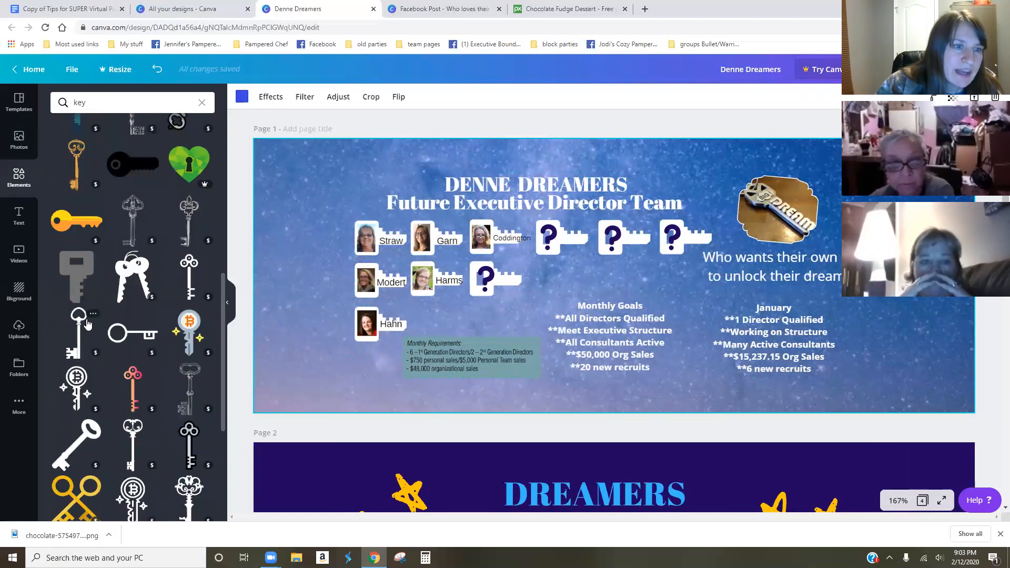
pyautogui.scroll(-5, 88, 321)
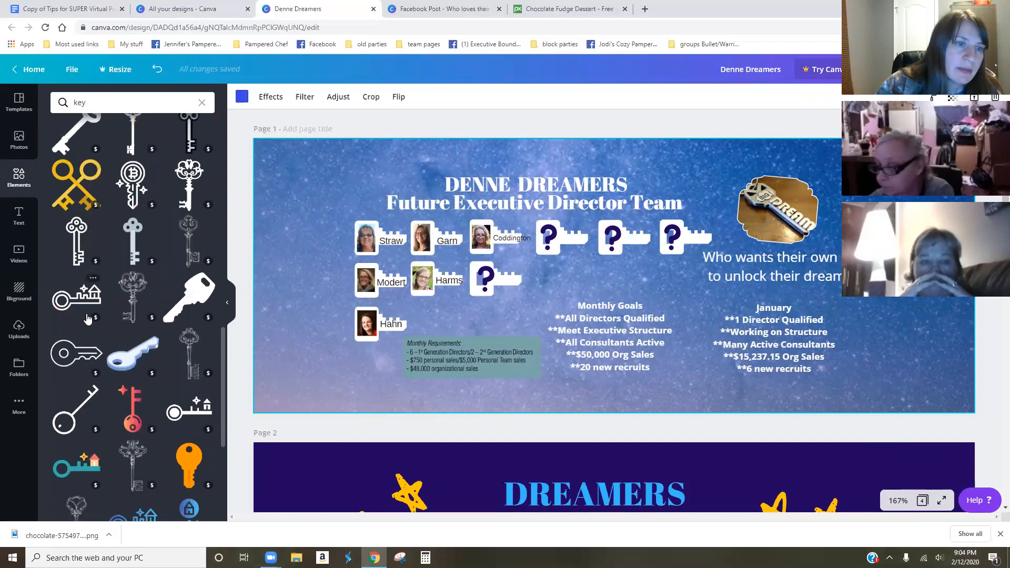
pyautogui.scroll(-1, 88, 318)
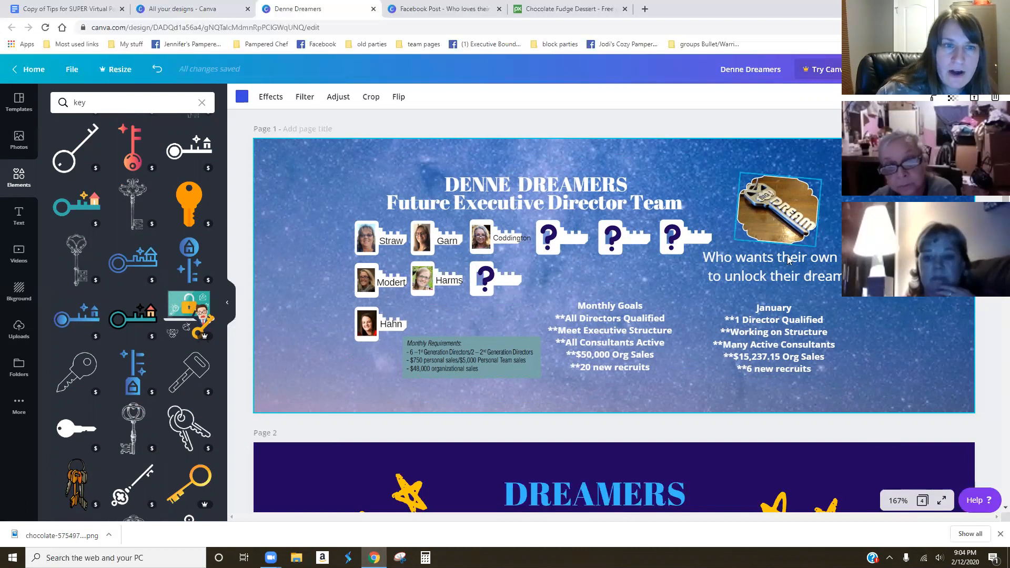
pyautogui.click(202, 102)
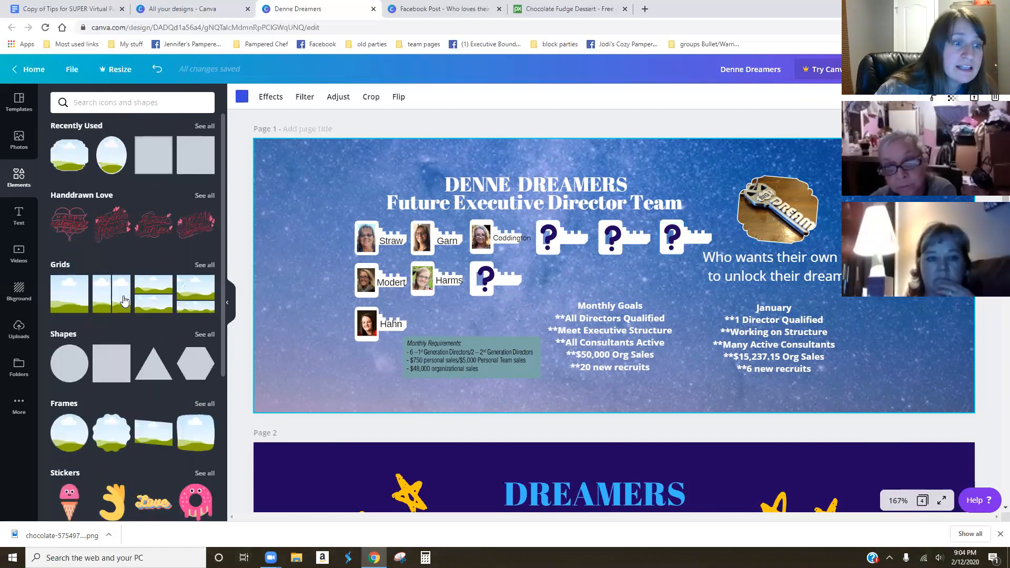
pyautogui.scroll(-3, 63, 355)
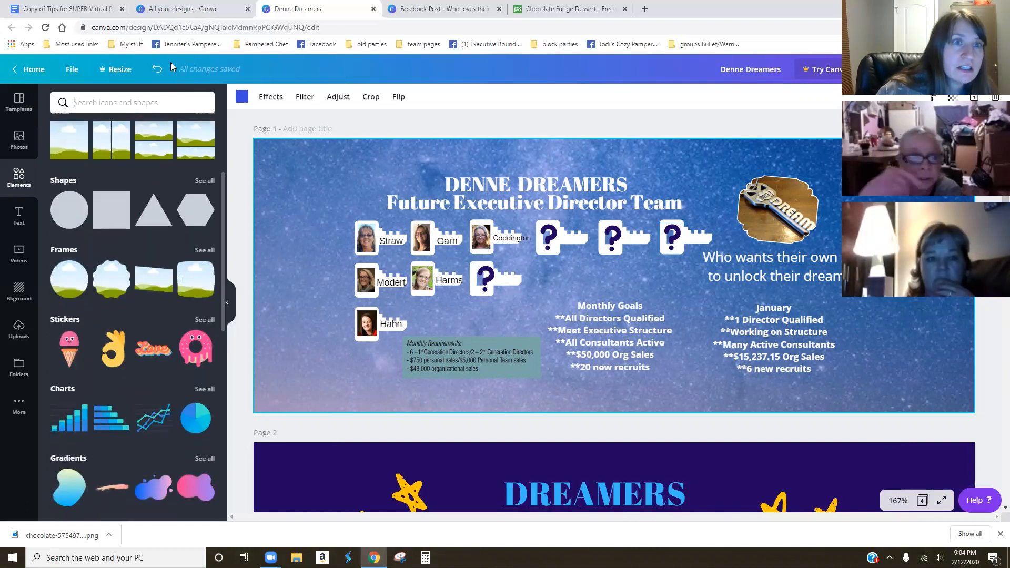
# Step: View the Facebook Post design again and return to the Future Executive Director Team cover
pyautogui.click(452, 7)
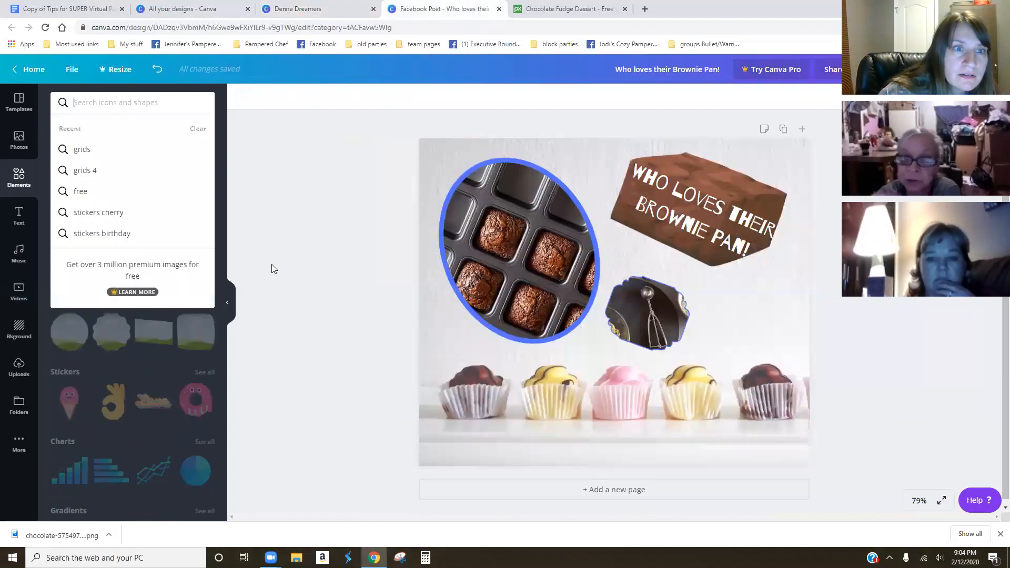
pyautogui.click(306, 270)
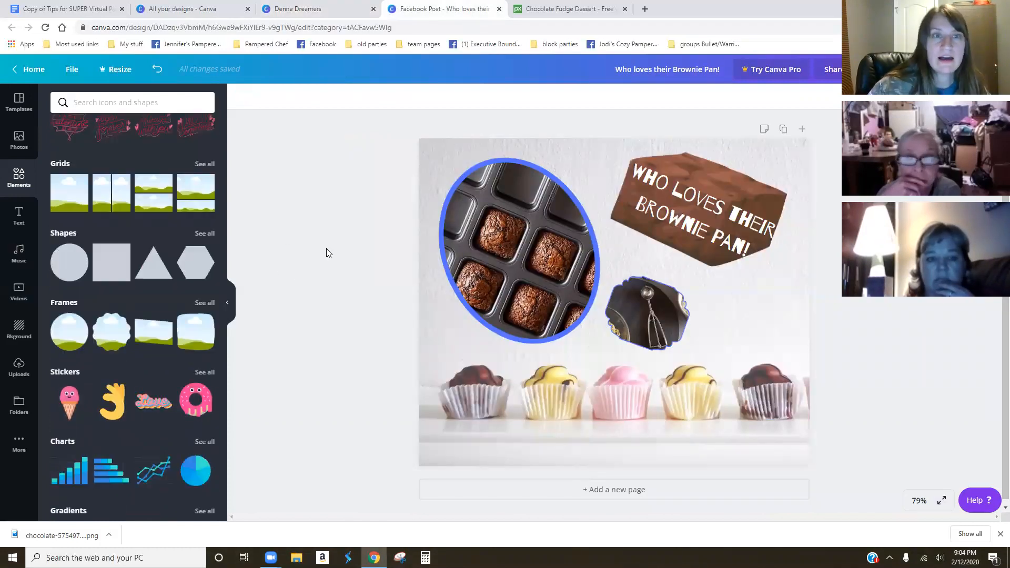
pyautogui.click(298, 8)
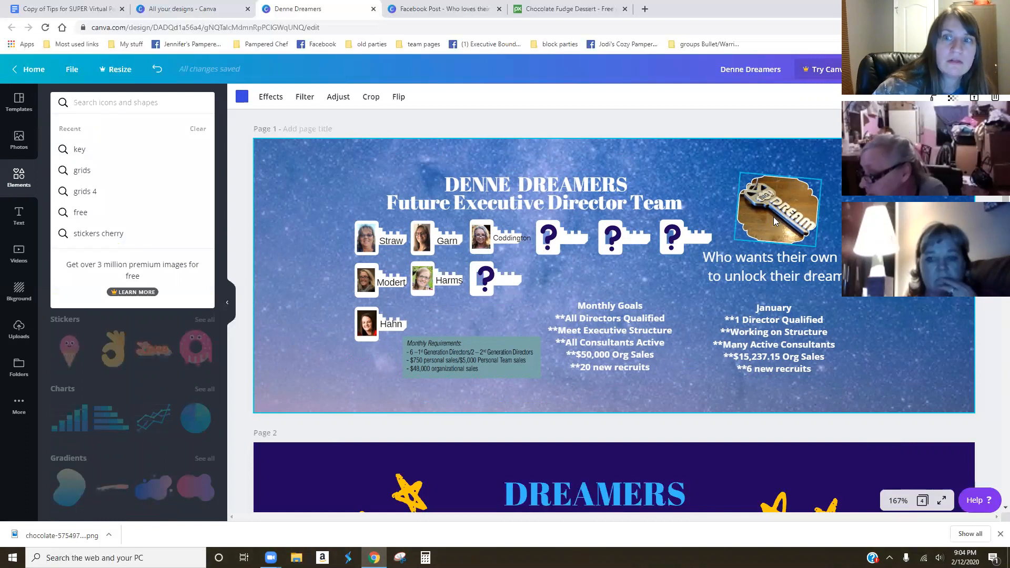
# Step: Return to the brownie Facebook Post, open the full sticker collection, and look through its categories down to all results
pyautogui.click(451, 9)
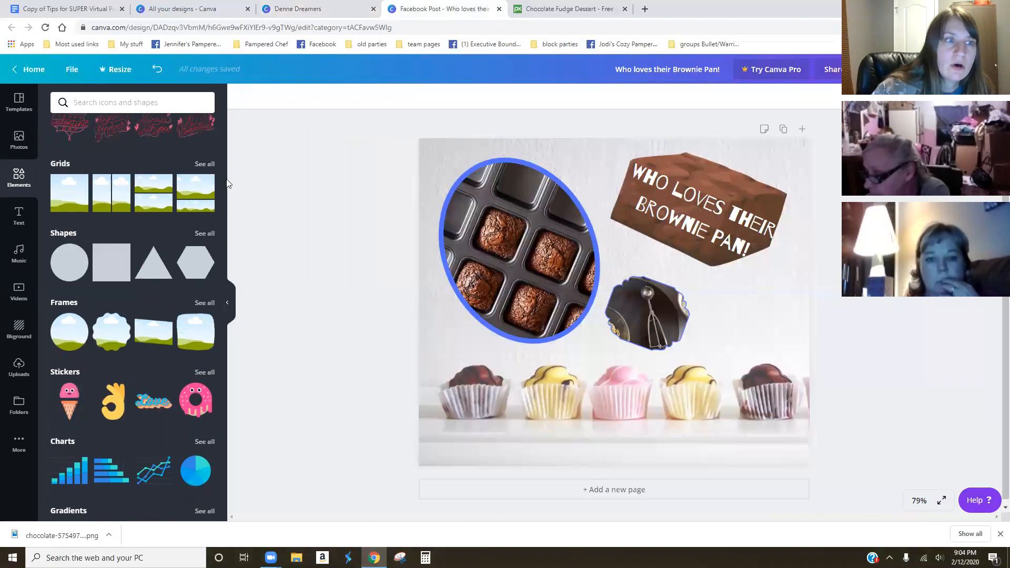
pyautogui.scroll(-1, 134, 358)
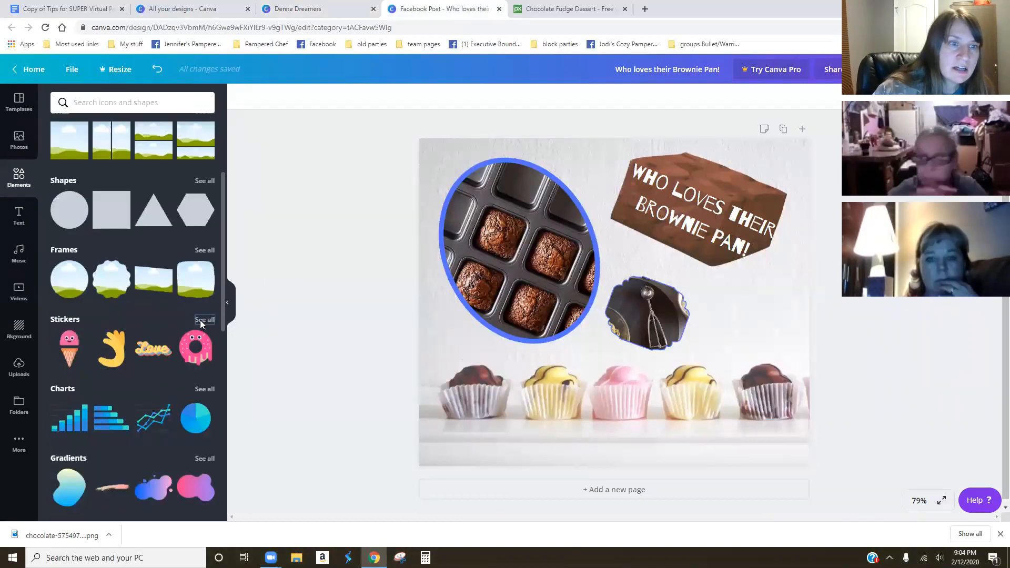
pyautogui.click(204, 321)
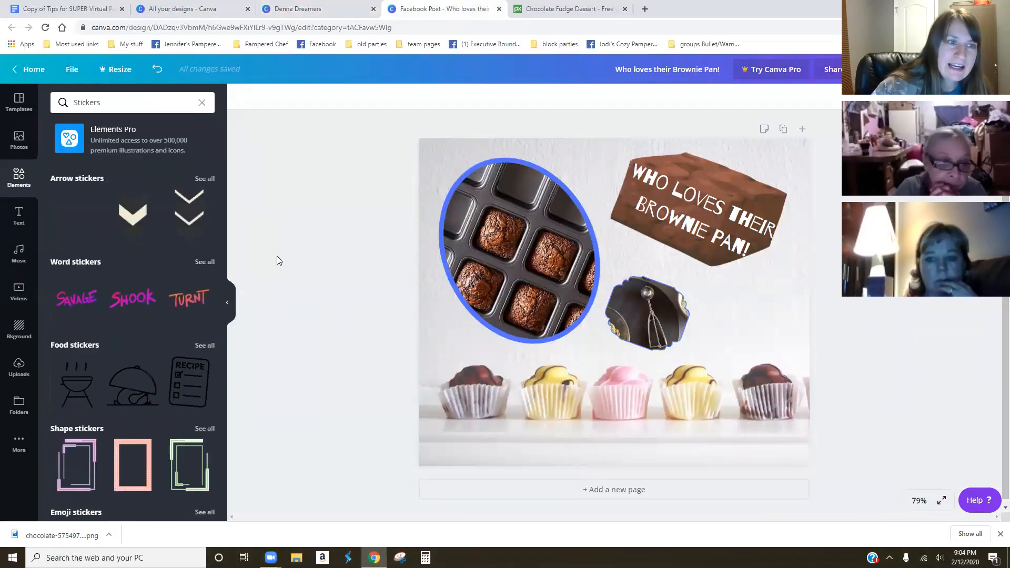
pyautogui.scroll(-1, 141, 283)
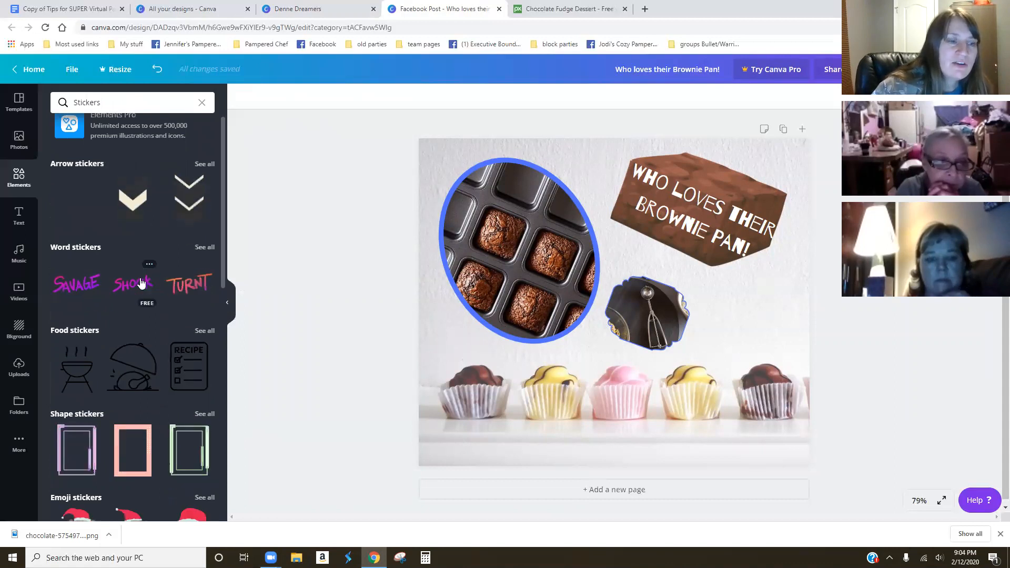
pyautogui.scroll(-2, 141, 283)
pyautogui.scroll(-1, 141, 281)
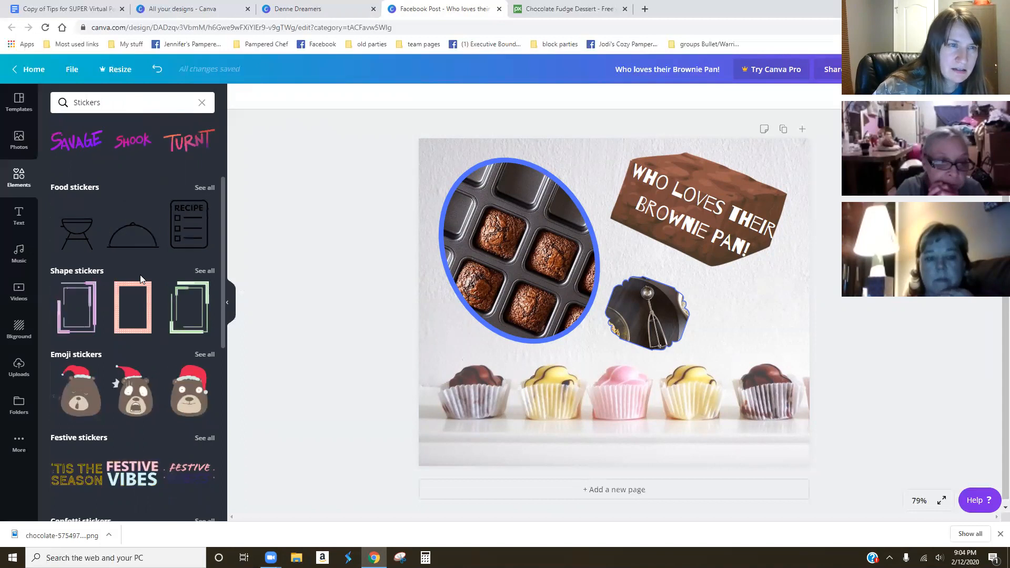
pyautogui.scroll(2, 141, 276)
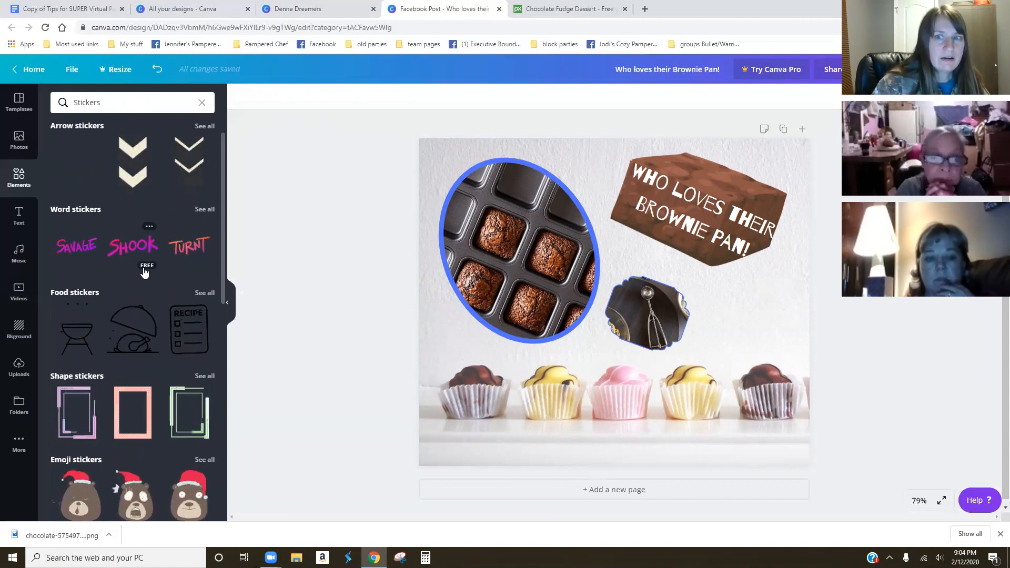
pyautogui.scroll(1, 162, 228)
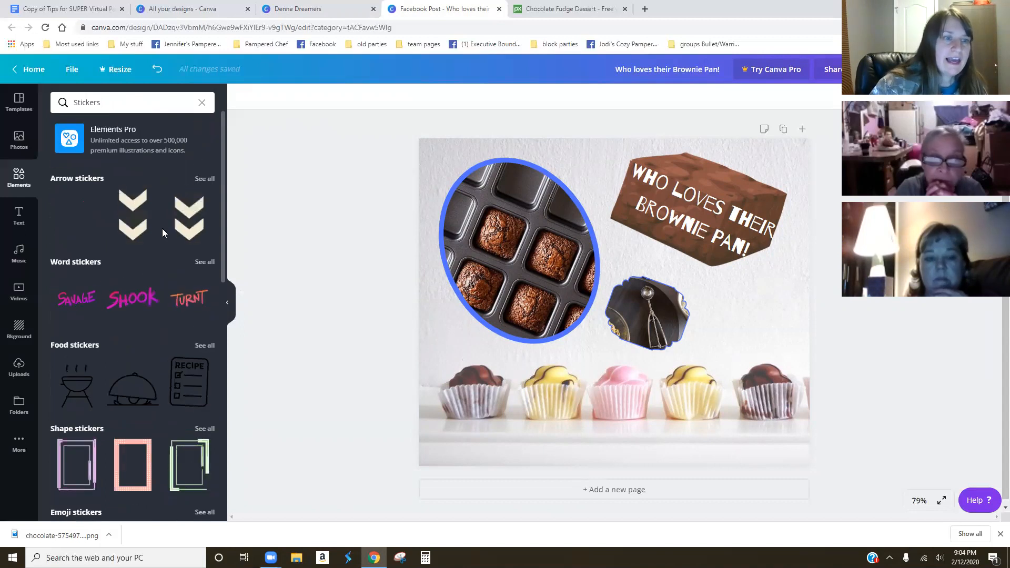
pyautogui.scroll(-4, 162, 228)
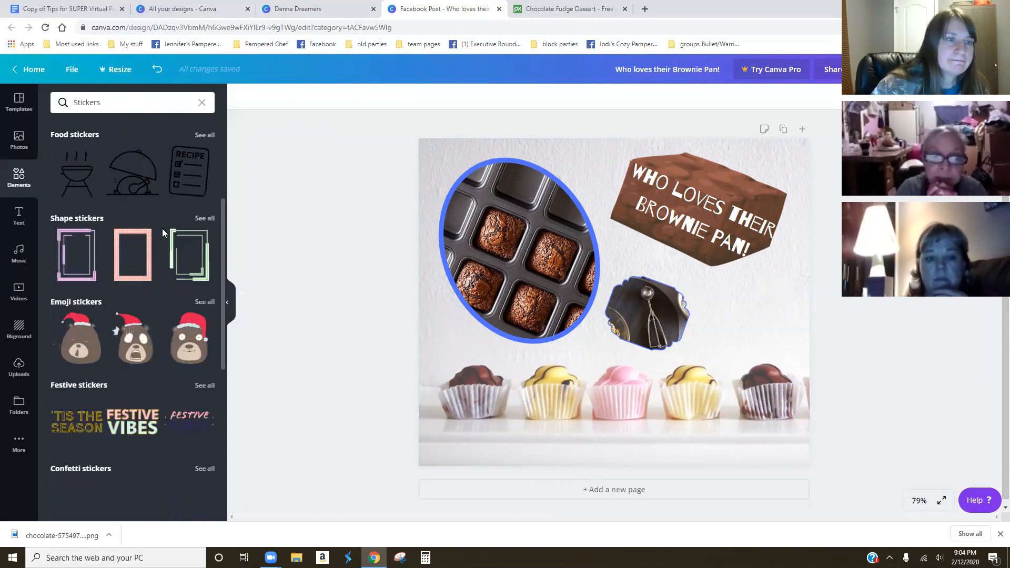
pyautogui.scroll(-2, 162, 229)
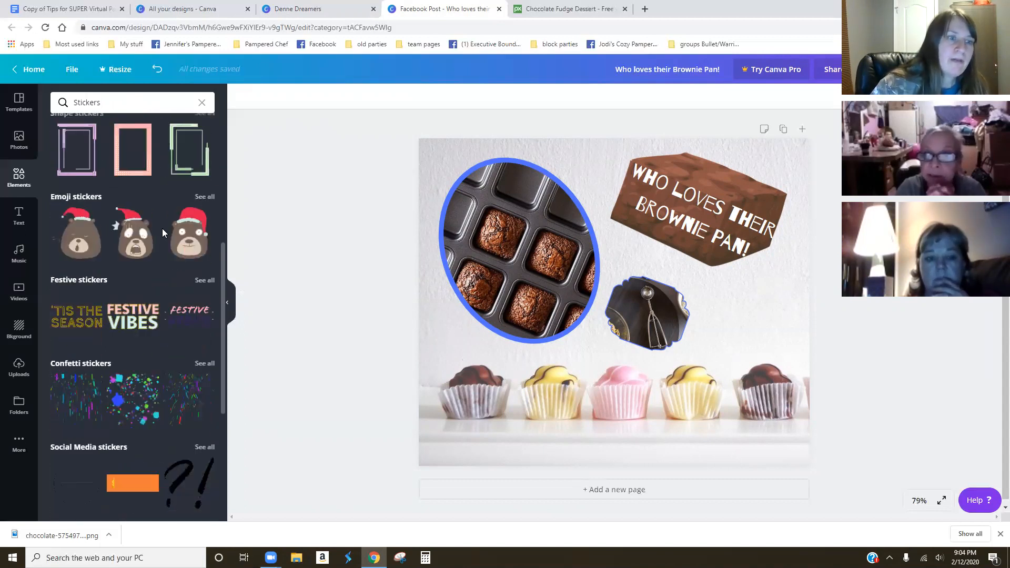
pyautogui.scroll(-2, 162, 229)
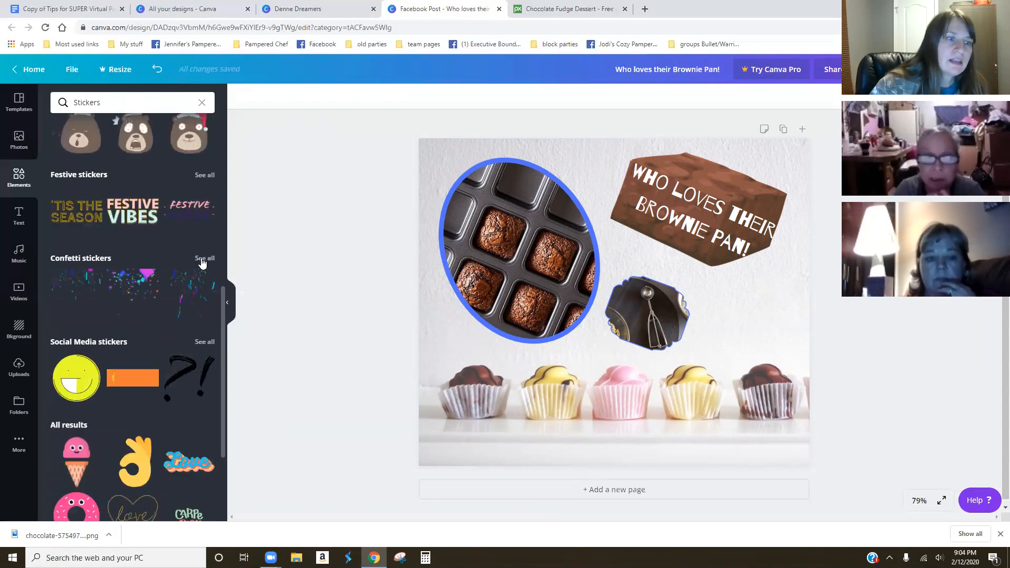
pyautogui.scroll(-2, 140, 269)
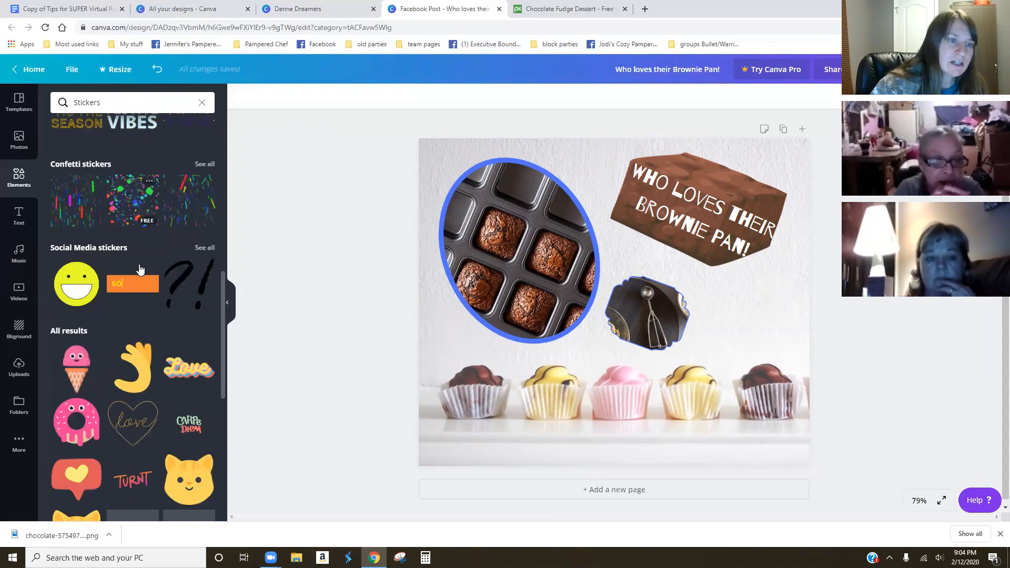
pyautogui.scroll(-4, 142, 269)
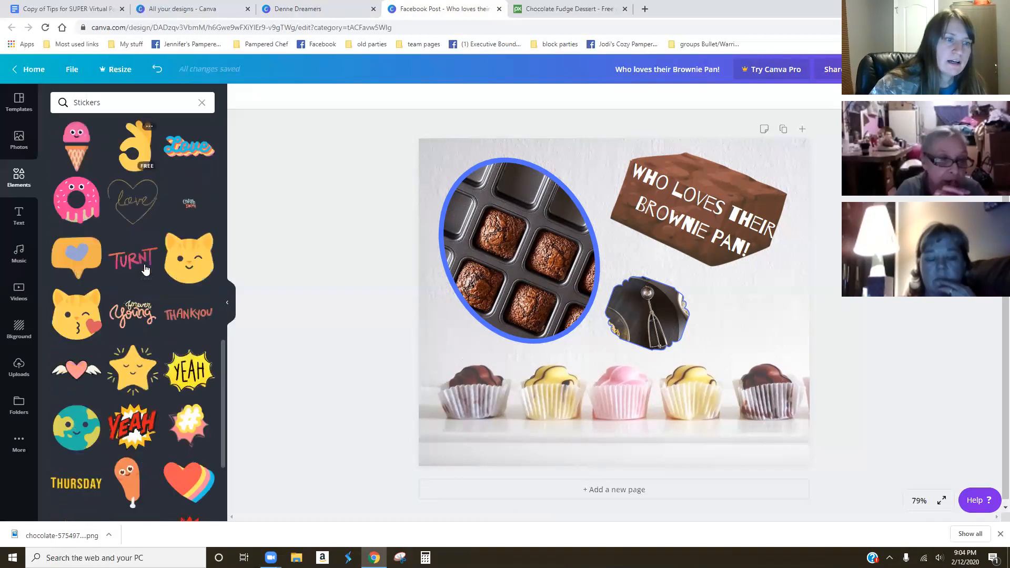
pyautogui.scroll(-2, 193, 359)
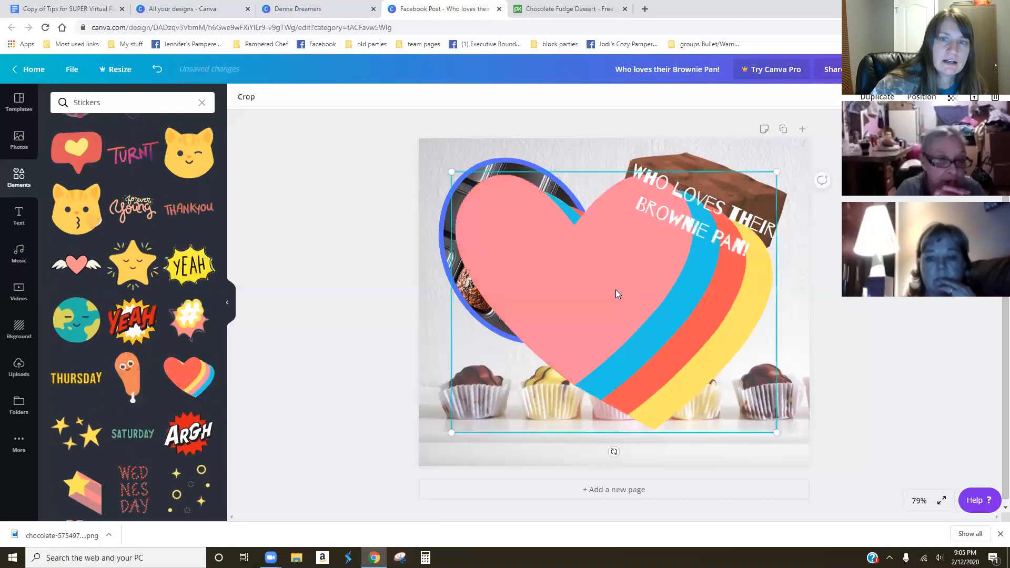
# Step: Shrink the striped heart sticker and place it beside the scoop photo, below the brownie banner
pyautogui.moveTo(449, 169); pyautogui.dragTo(670, 346)
pyautogui.moveTo(731, 400); pyautogui.dragTo(763, 329)
pyautogui.click(826, 327)
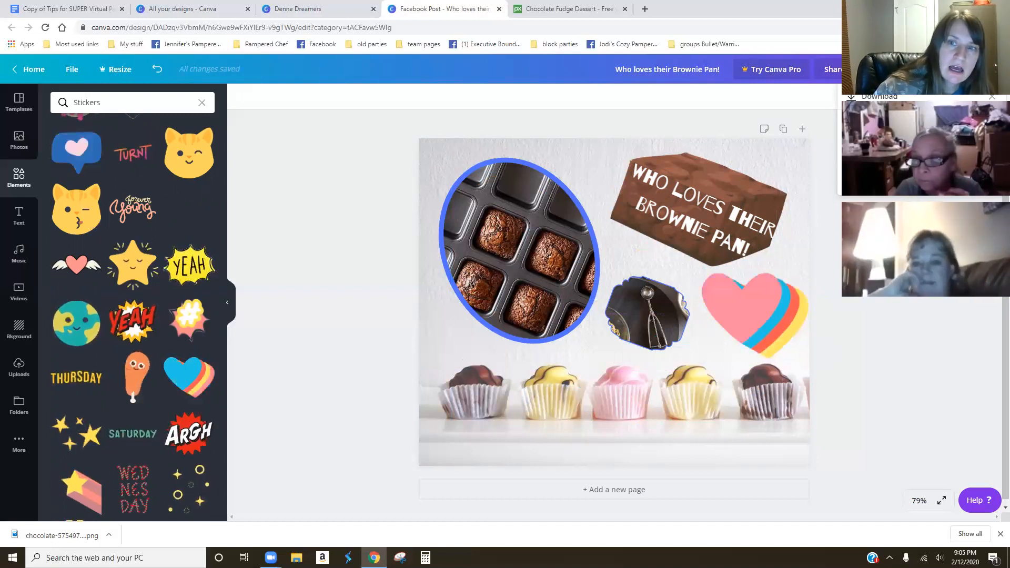
# Step: Delete the striped heart sticker beside the scoop photo and dismiss the download options
pyautogui.click(761, 321)
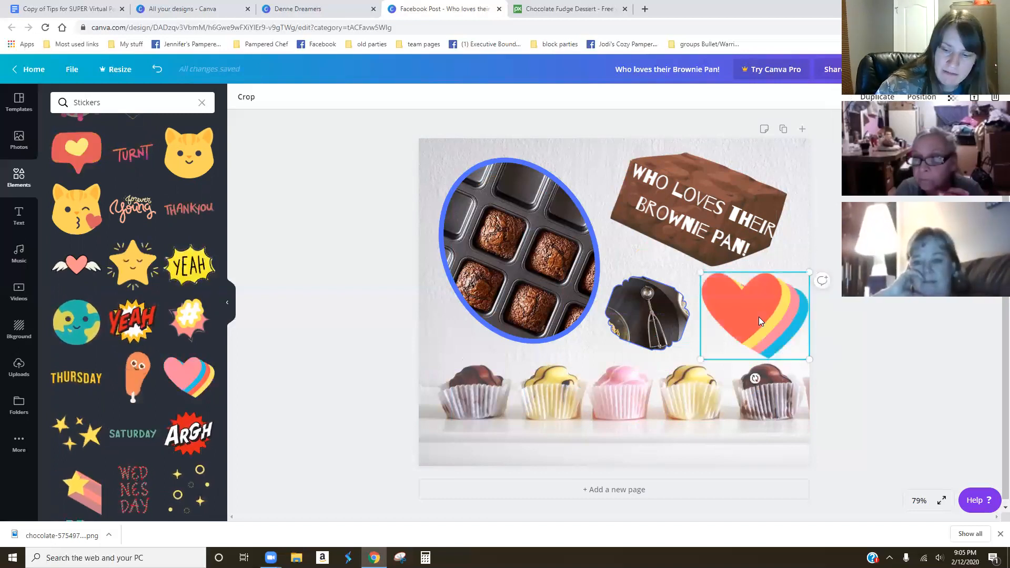
pyautogui.press('Delete')
pyautogui.click(889, 69)
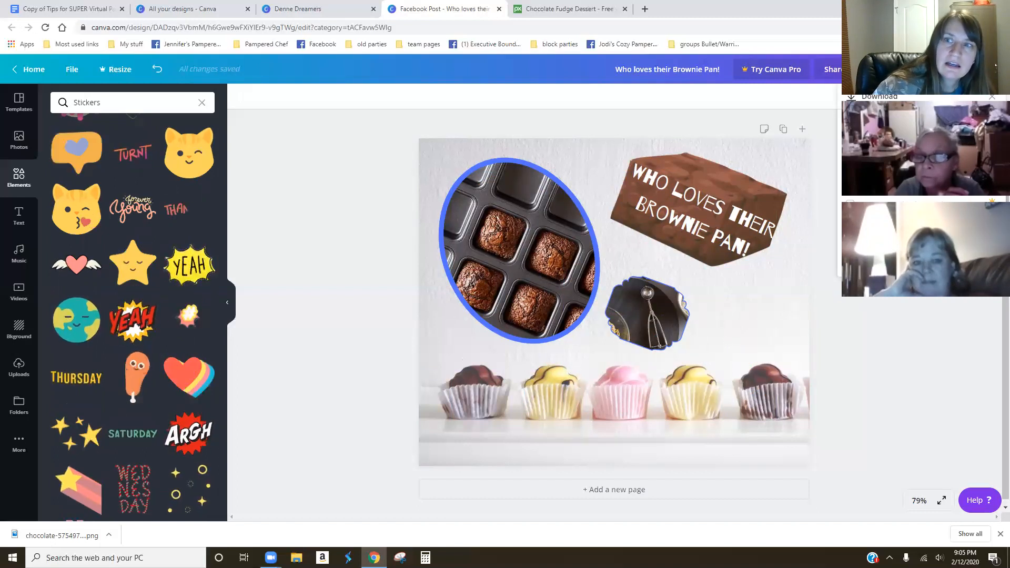
pyautogui.click(869, 322)
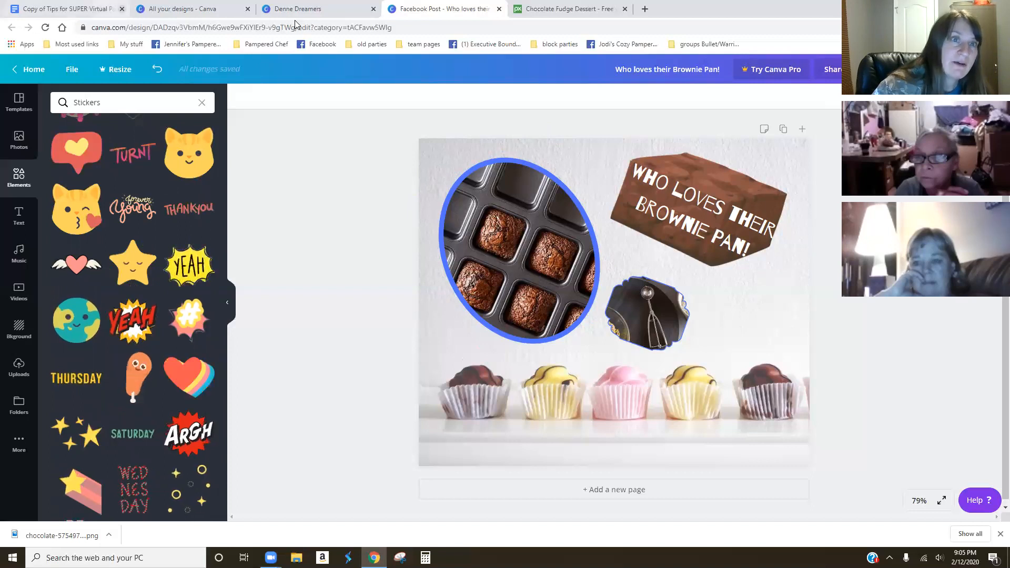
# Step: Open the Shopping Links design from all designs and try to move its snowy tree background
pyautogui.click(181, 9)
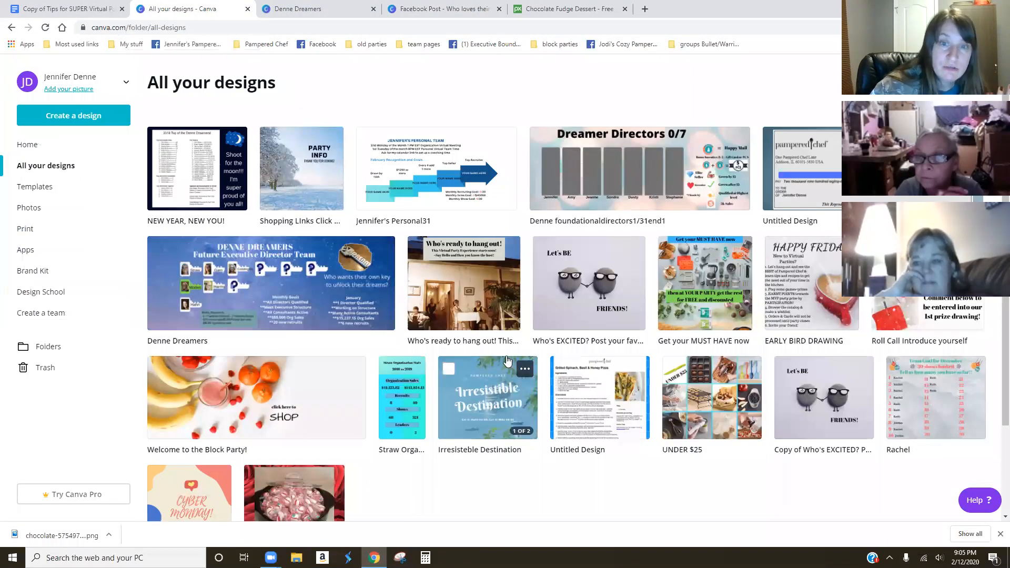
pyautogui.click(292, 182)
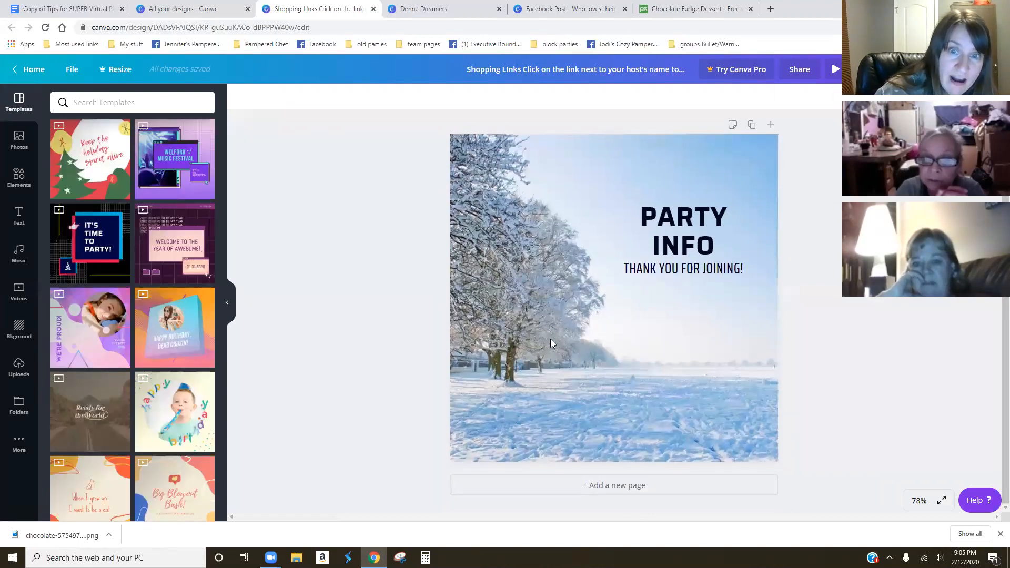
pyautogui.click(551, 340)
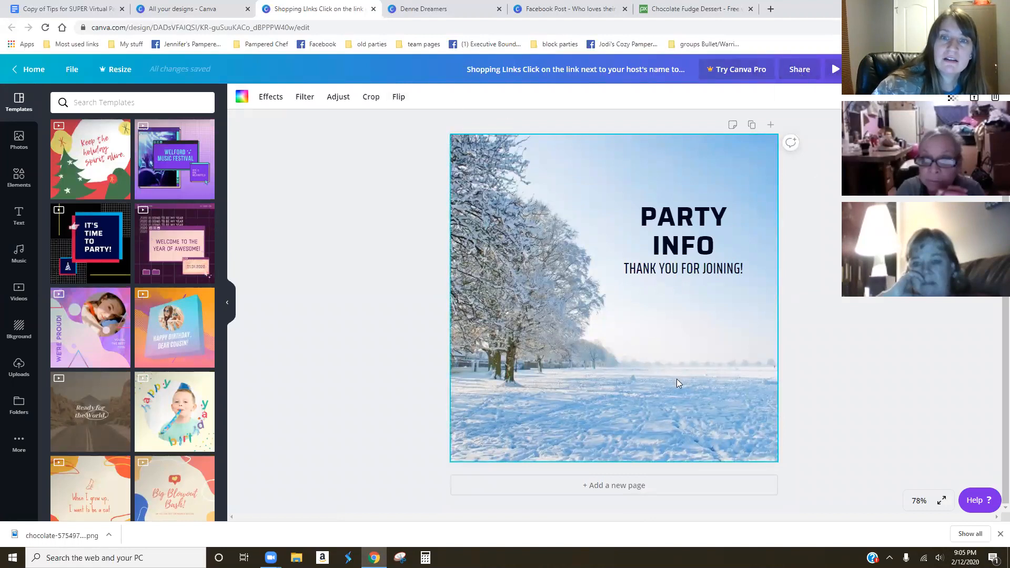
pyautogui.moveTo(691, 373); pyautogui.dragTo(937, 332)
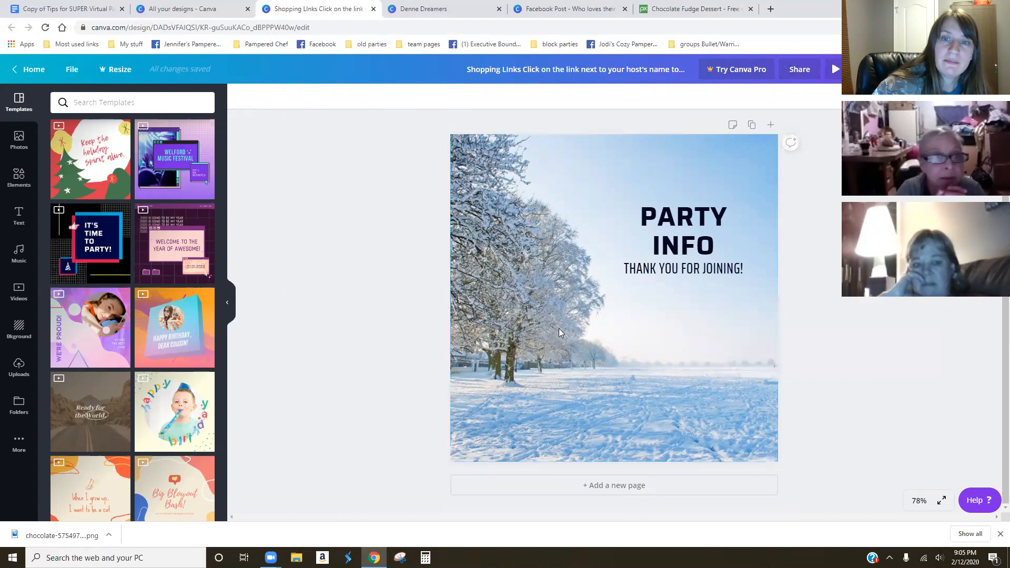
# Step: Delete the snowy tree background from the Party Info design, and undo the deletion
pyautogui.doubleClick(614, 339)
pyautogui.moveTo(614, 339); pyautogui.dragTo(636, 383)
pyautogui.press('Delete')
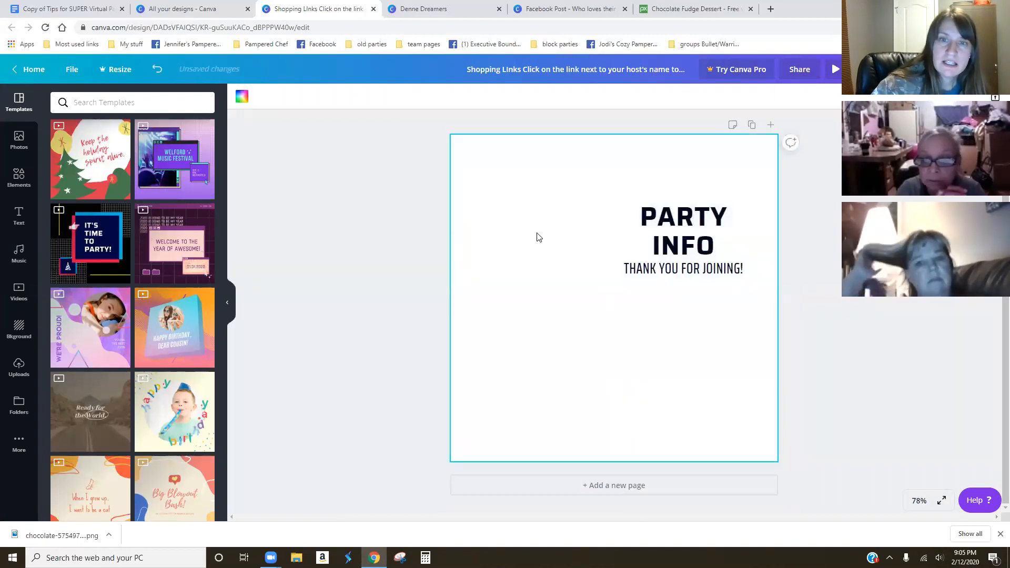
pyautogui.click(501, 159)
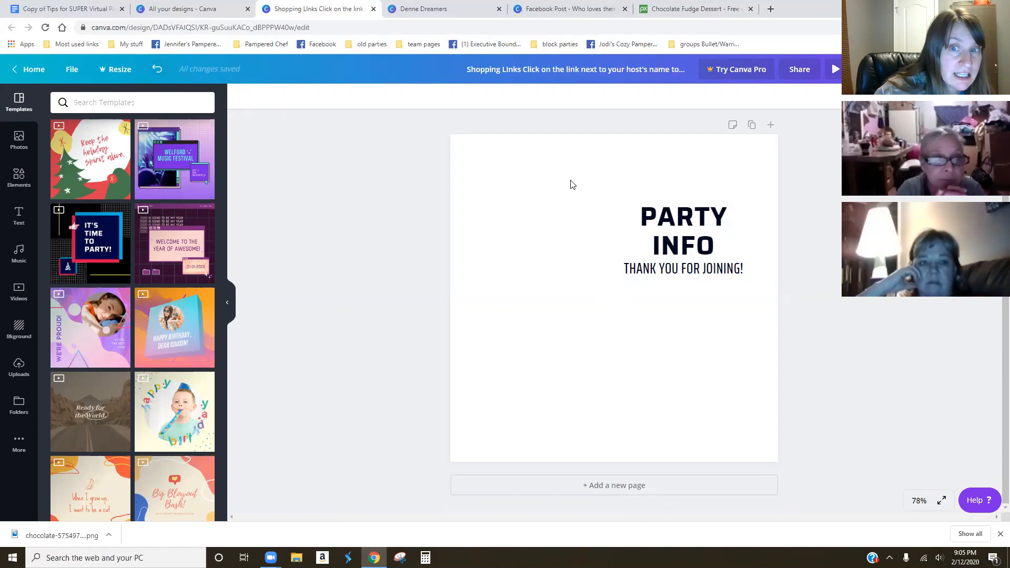
pyautogui.click(157, 72)
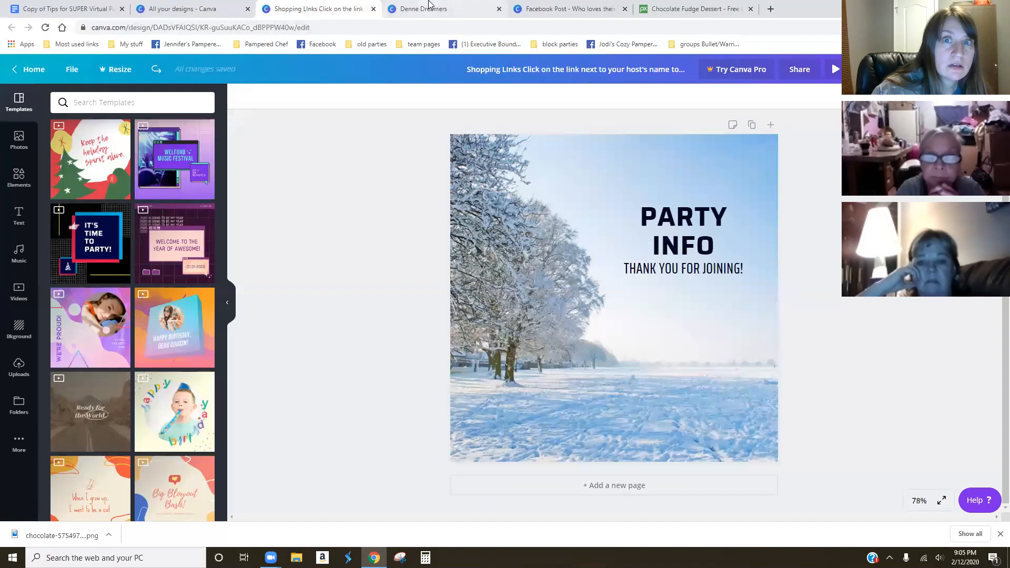
# Step: Return to the brownie Facebook Post and undo the heart sticker's deletion, repositioning and resizing
pyautogui.click(564, 9)
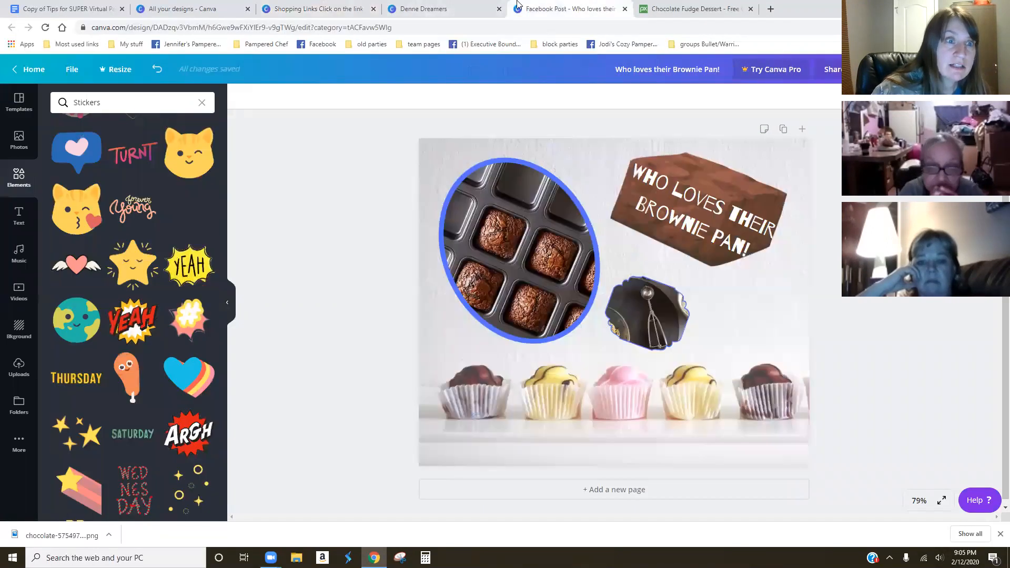
pyautogui.click(157, 70)
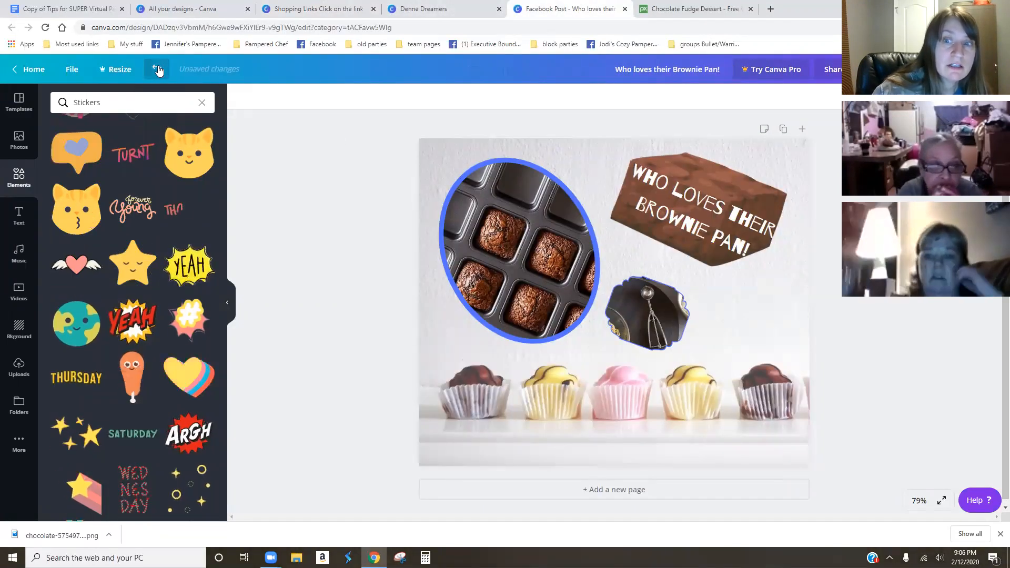
pyautogui.click(157, 70)
pyautogui.click(157, 70)
pyautogui.click(157, 69)
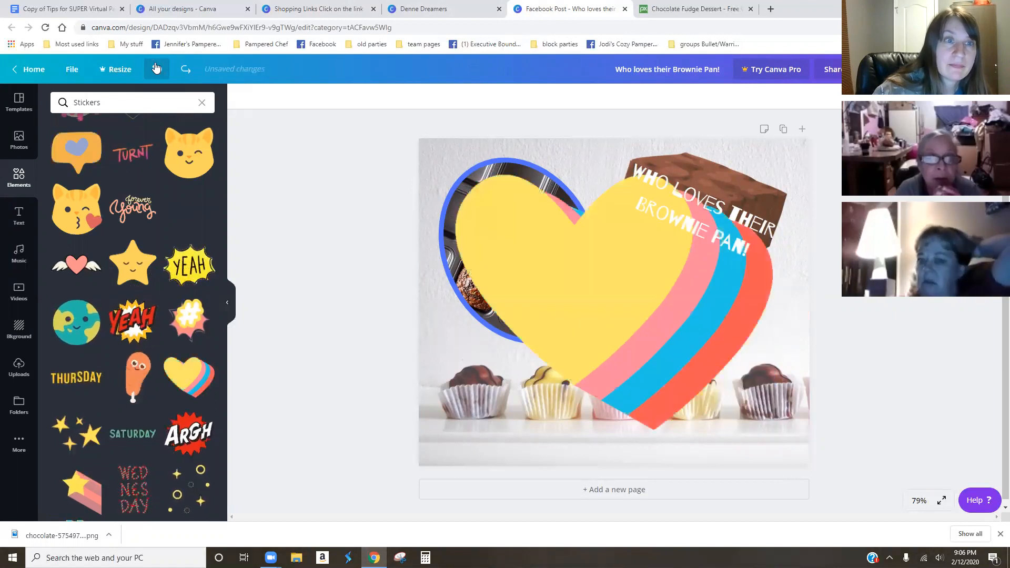
# Step: Undo the last added heart sticker and clear the Stickers search
pyautogui.click(157, 69)
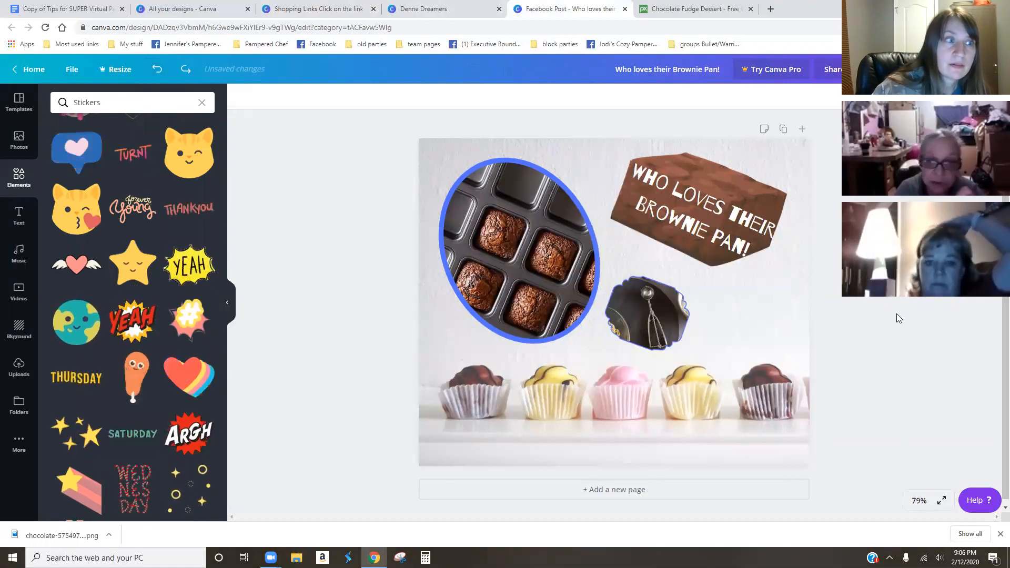
pyautogui.click(202, 104)
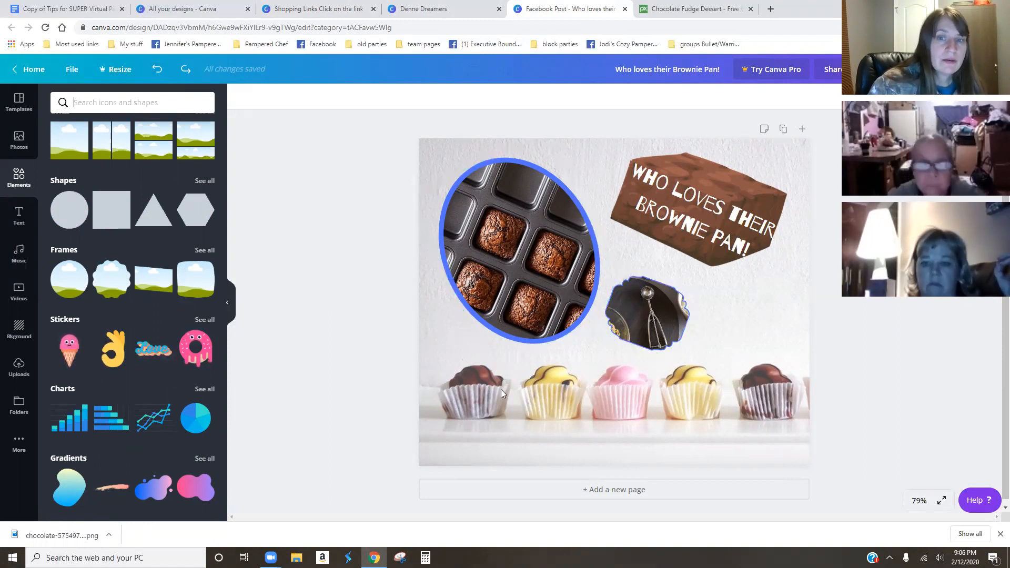
# Step: Enlarge the cupcake background photo within its crop and shift it so the cupcakes sit lower on the page, then apply
pyautogui.doubleClick(652, 410)
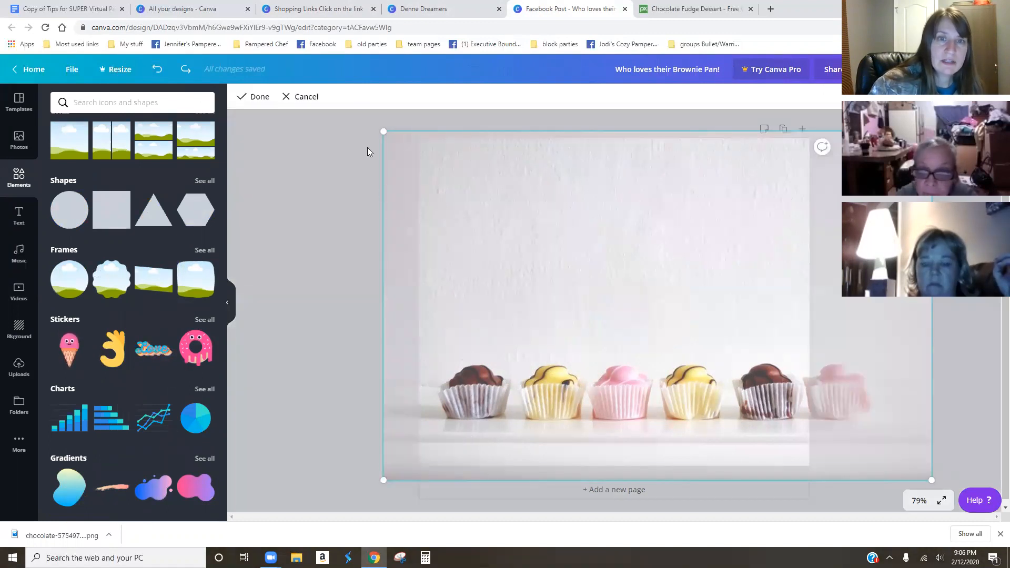
pyautogui.moveTo(687, 321); pyautogui.dragTo(525, 444)
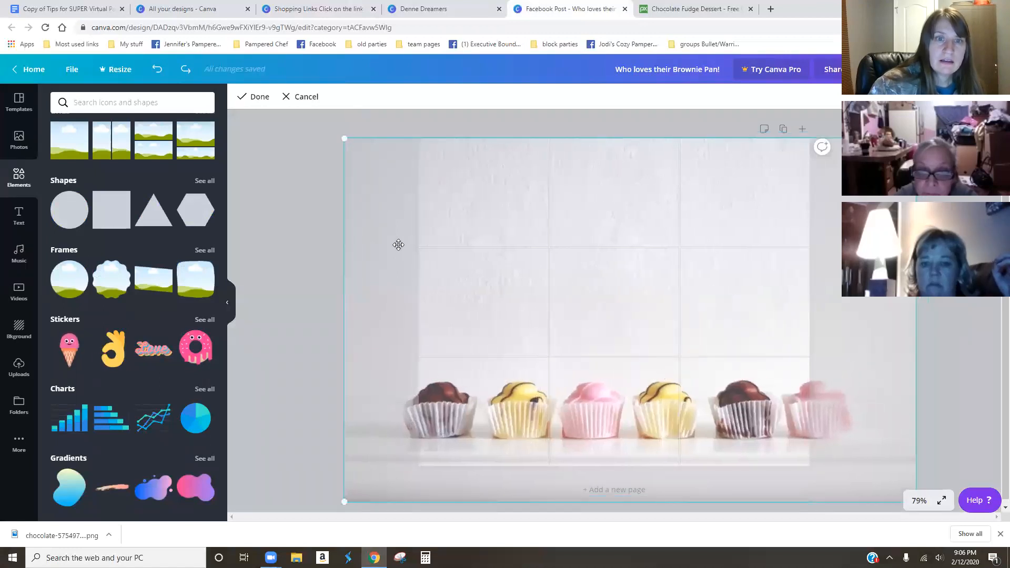
pyautogui.moveTo(339, 502); pyautogui.dragTo(300, 533)
pyautogui.moveTo(471, 413); pyautogui.dragTo(478, 424)
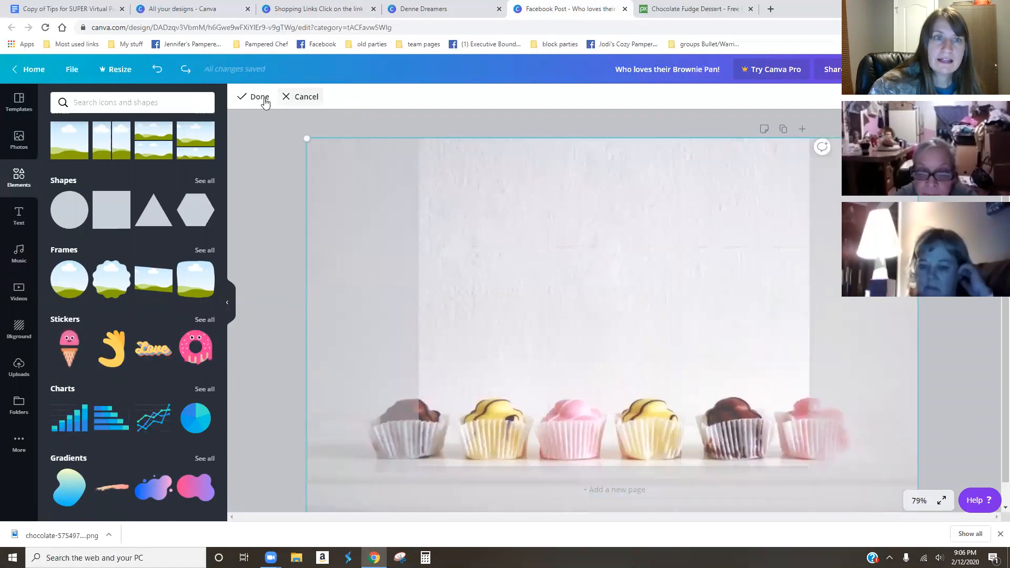
pyautogui.click(995, 307)
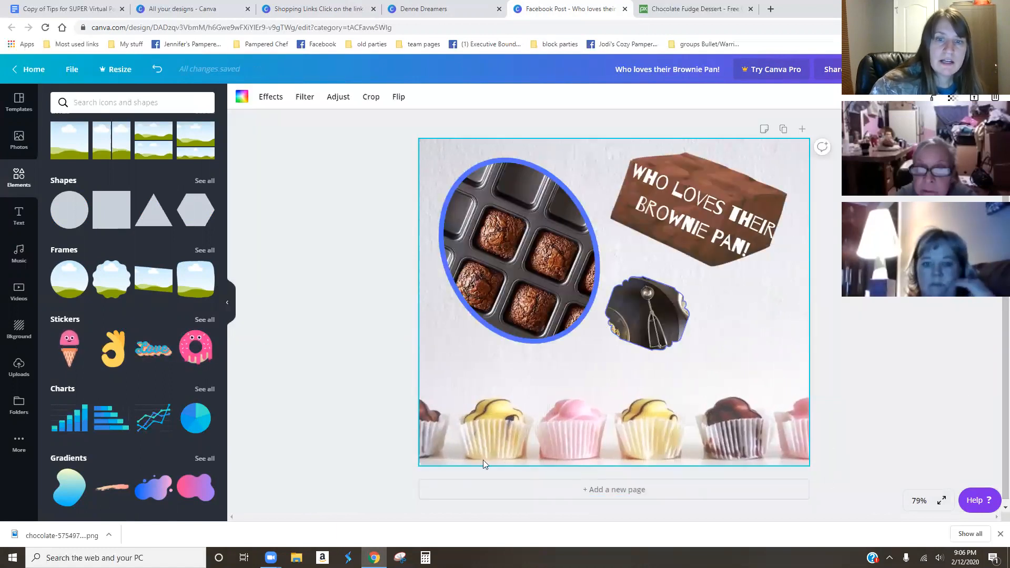
# Step: Enlarge the scalloped scoop photo and place it just above the cupcakes
pyautogui.moveTo(662, 331); pyautogui.dragTo(626, 379)
# Step: Replace the photo in the oval frame with the uploaded photo of the whole brownie pan
pyautogui.click(558, 314)
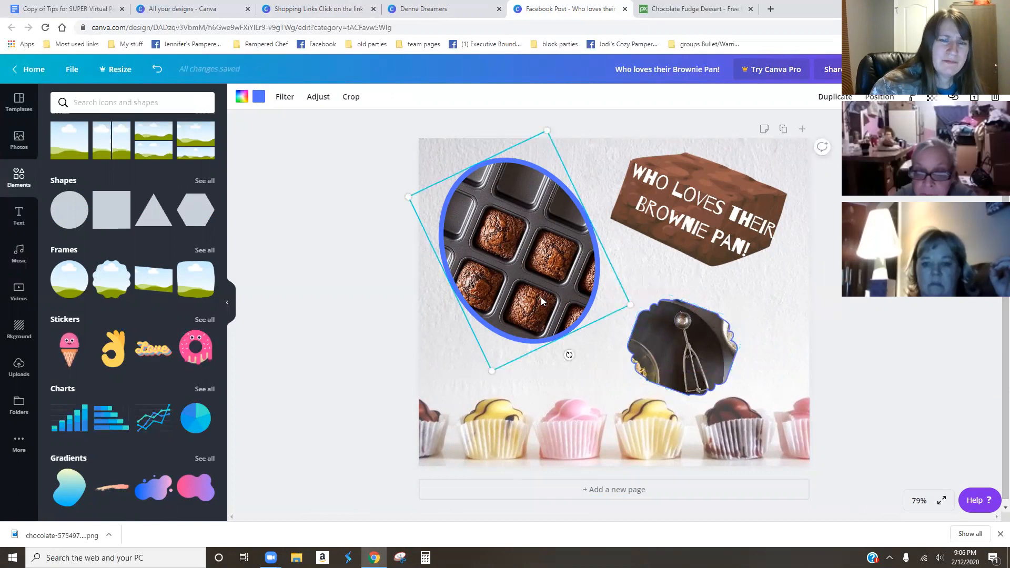
pyautogui.click(18, 369)
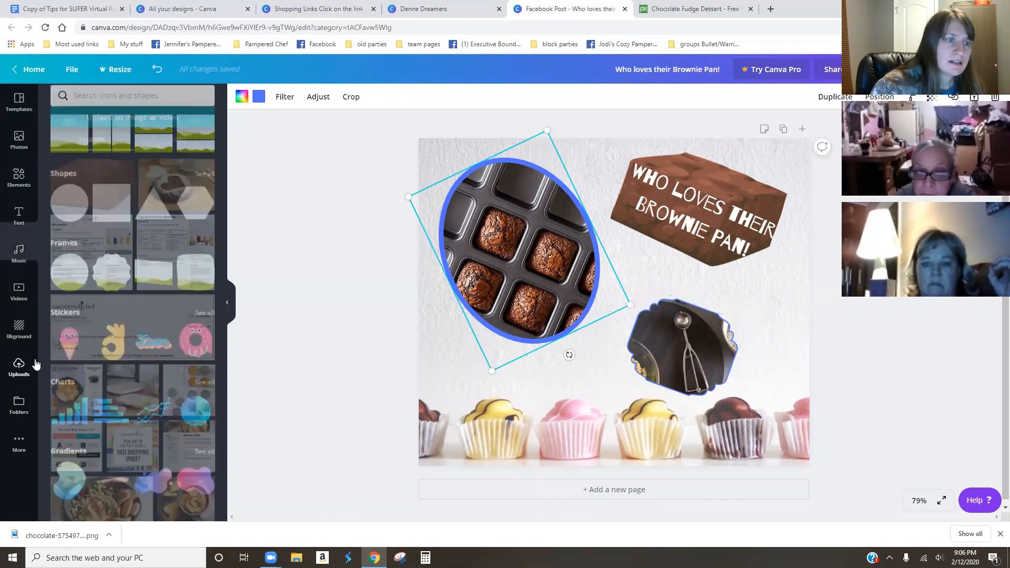
pyautogui.scroll(-15, 136, 200)
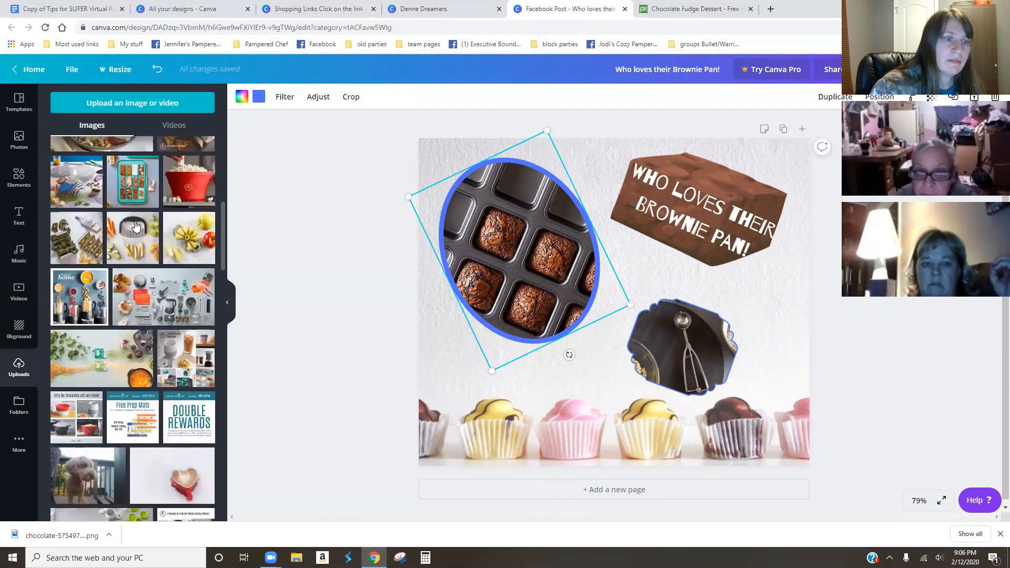
pyautogui.scroll(-10, 209, 431)
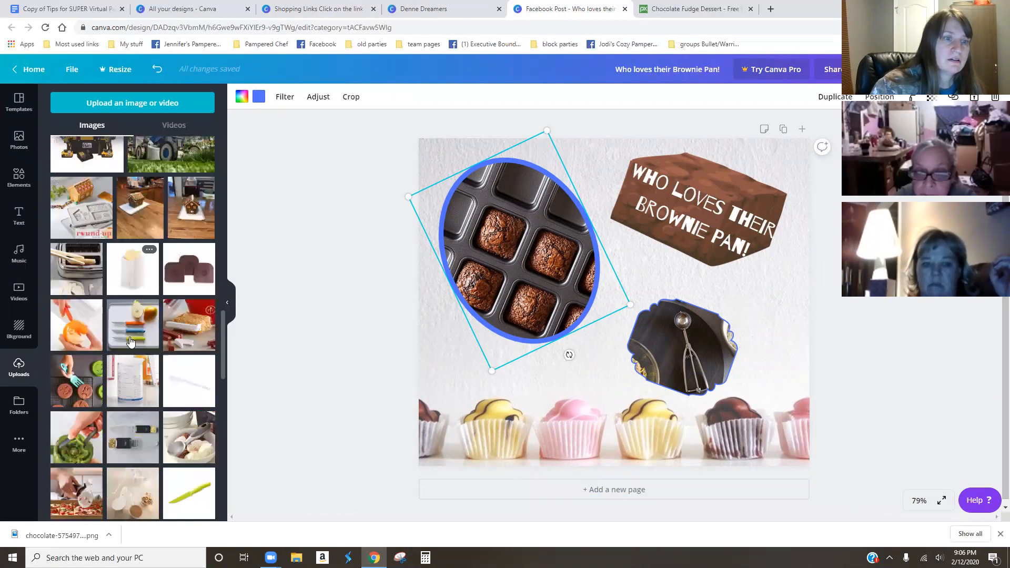
pyautogui.click(209, 430)
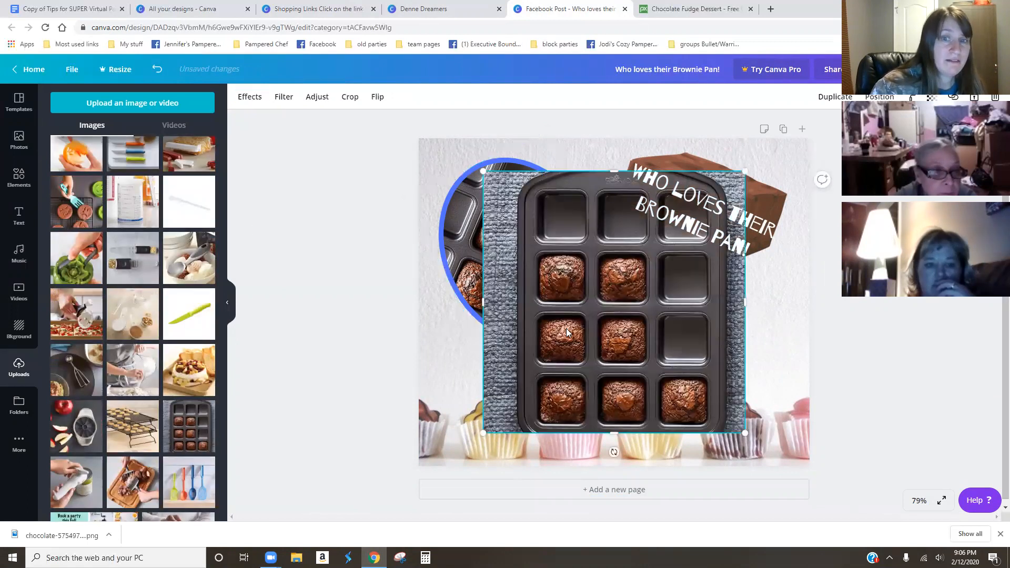
pyautogui.moveTo(600, 338); pyautogui.dragTo(553, 295)
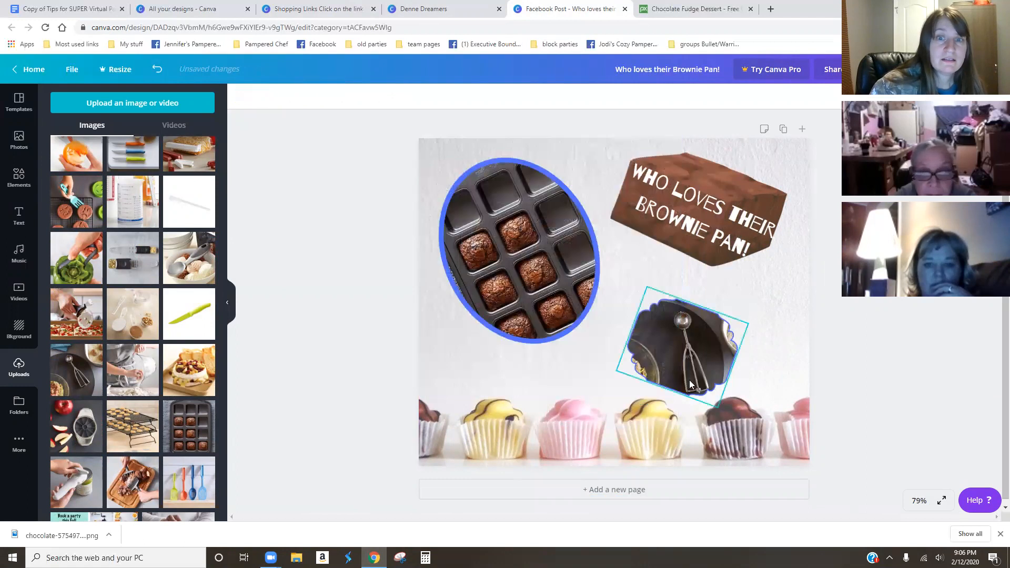
pyautogui.click(308, 323)
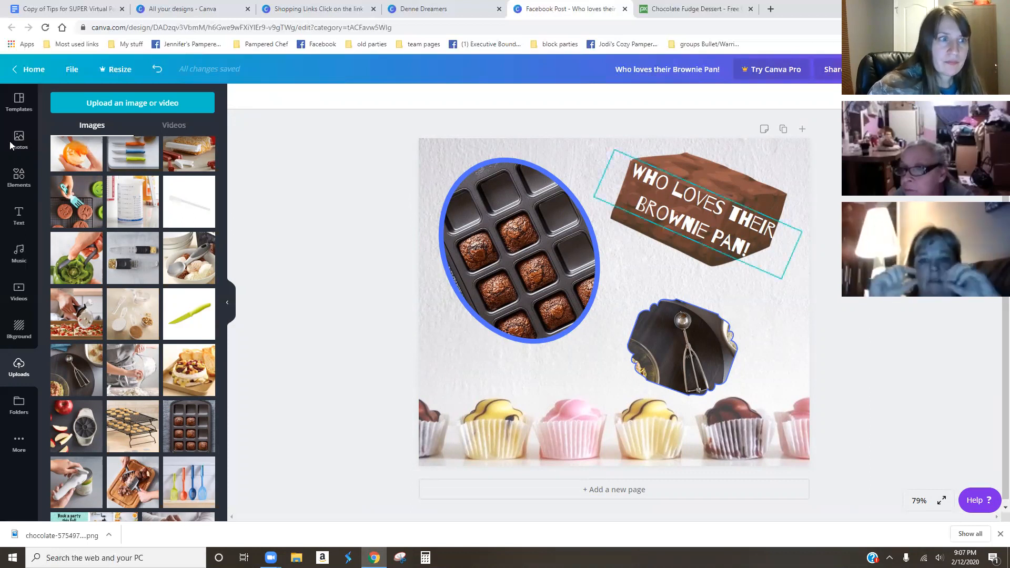
# Step: Add a heading reading "This is easiest" and place it between the brownie caption and the scoop photo
pyautogui.click(19, 216)
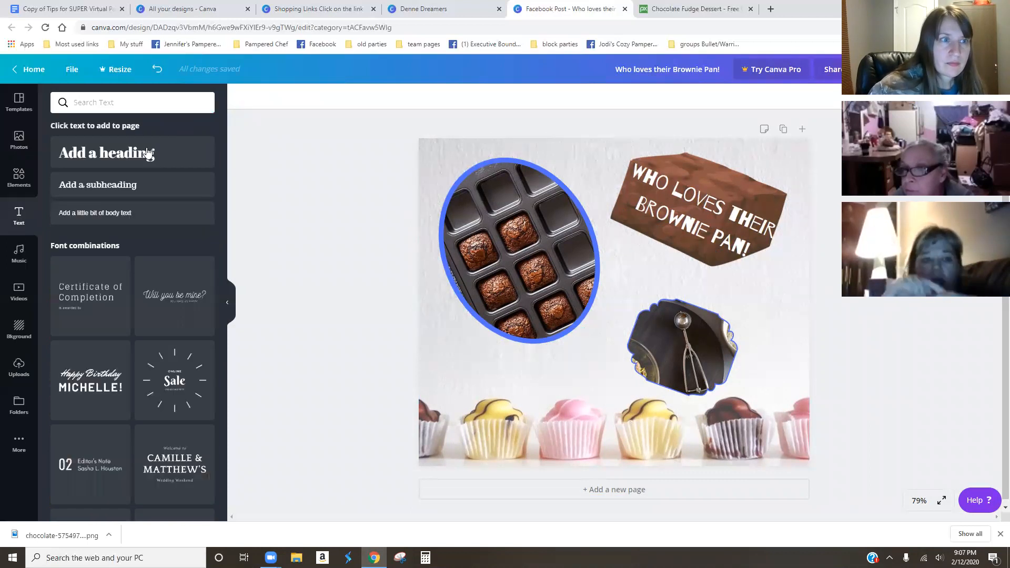
pyautogui.click(110, 153)
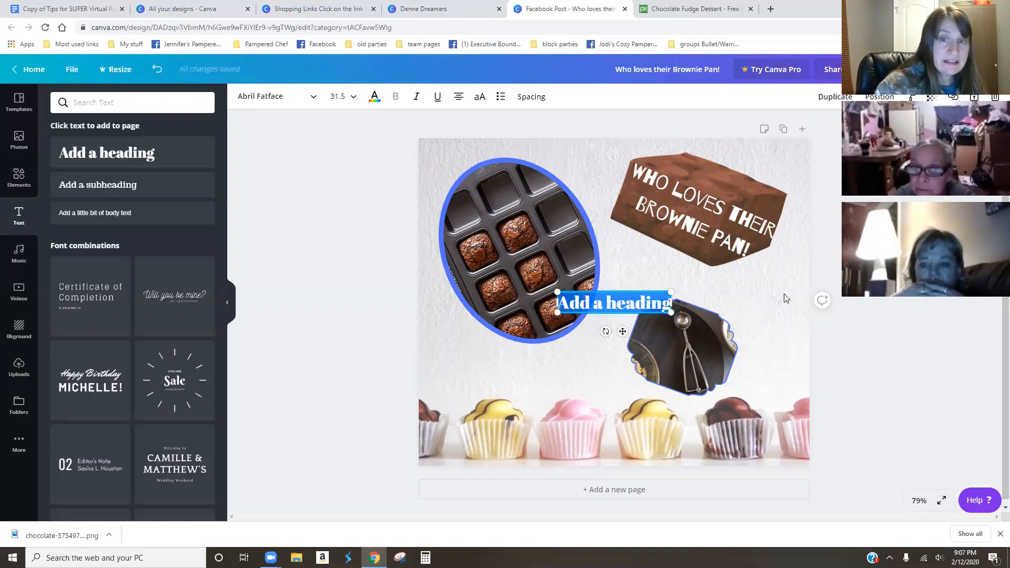
pyautogui.write('This')
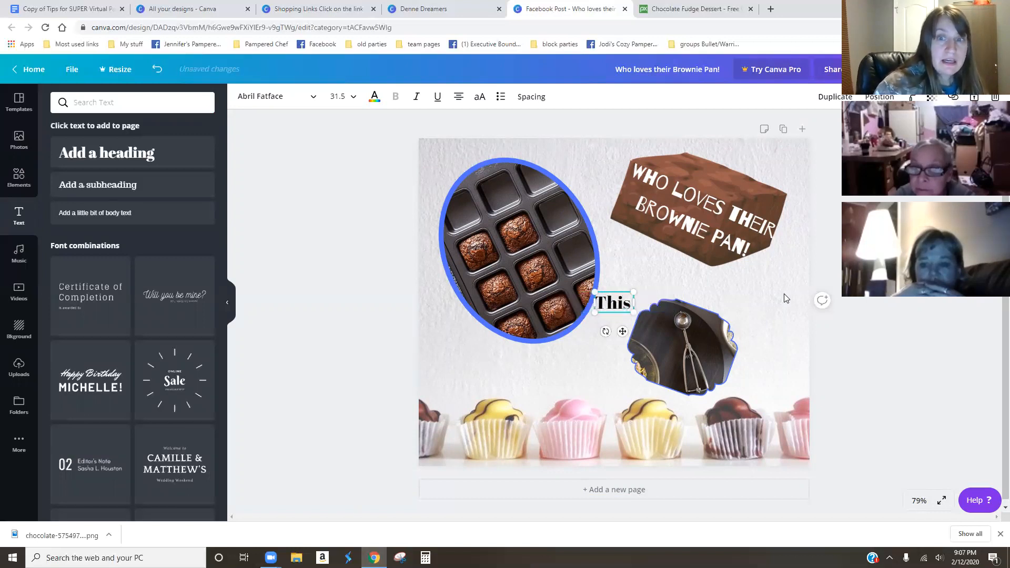
pyautogui.write(' is easiest')
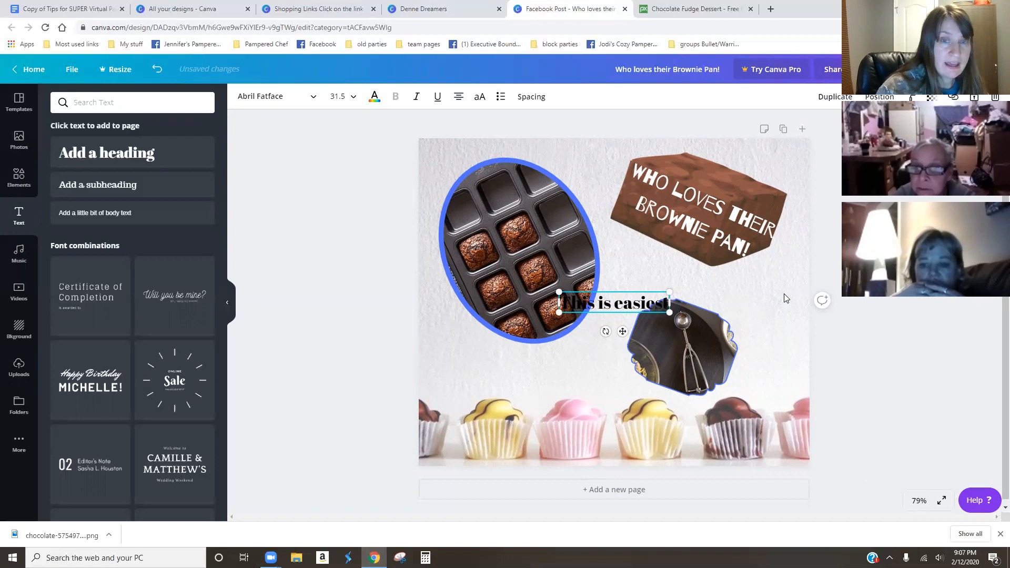
pyautogui.moveTo(609, 295); pyautogui.dragTo(669, 271)
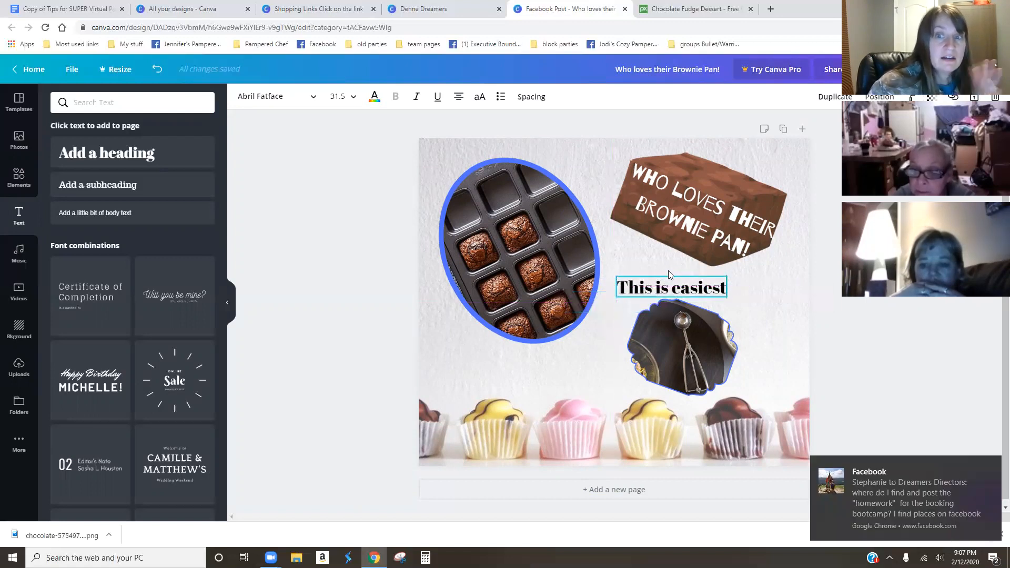
# Step: Replace the heading's text with the two participants' first names followed by "are here"
pyautogui.doubleClick(710, 288)
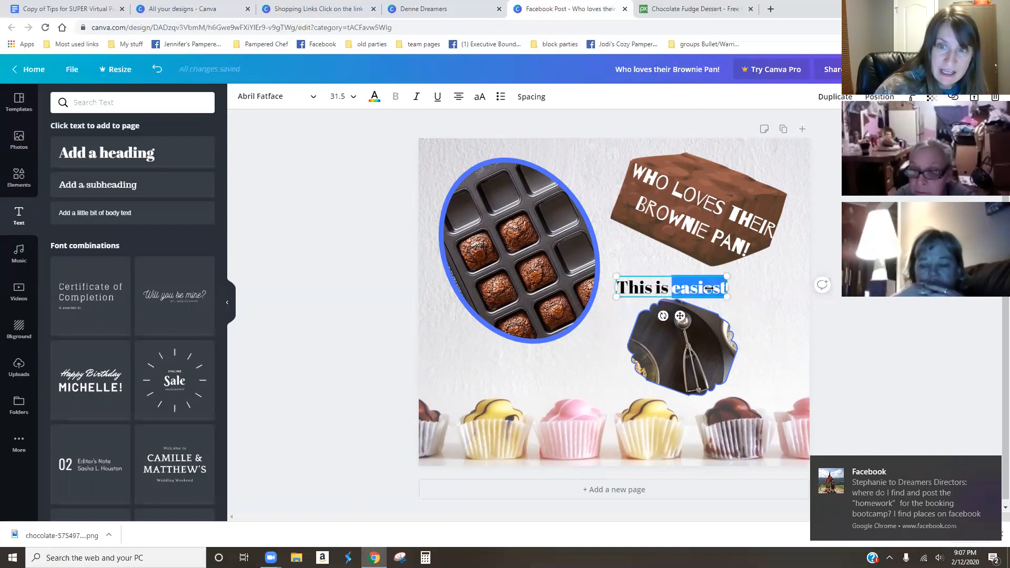
pyautogui.press('BackSpace')
pyautogui.press('BackSpace')
pyautogui.press('BackSpace')
pyautogui.press('BackSpace')
pyautogui.press('BackSpace')
pyautogui.press('BackSpace')
pyautogui.press('BackSpace')
pyautogui.press('BackSpace')
pyautogui.press('BackSpace')
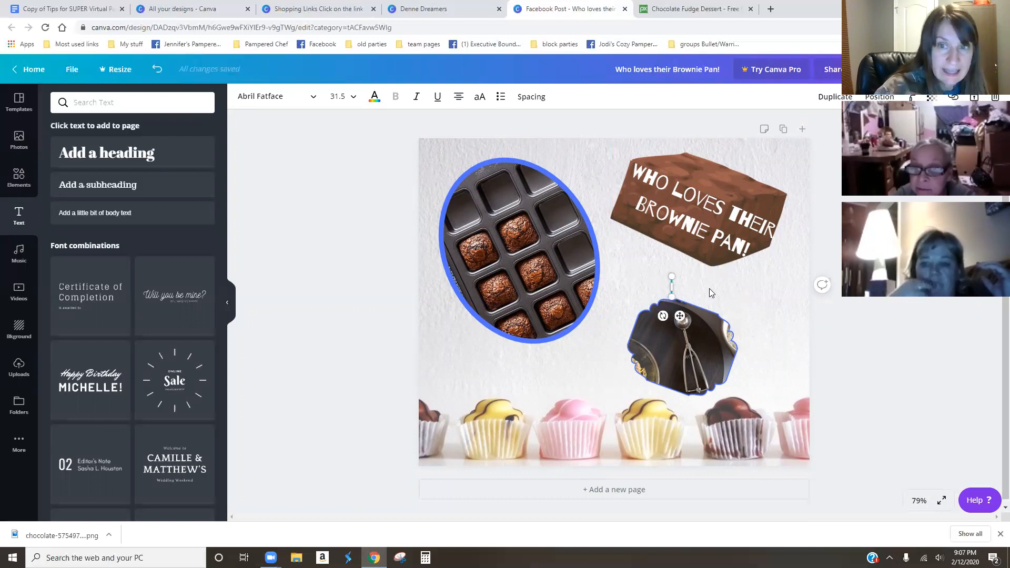
pyautogui.write('d')
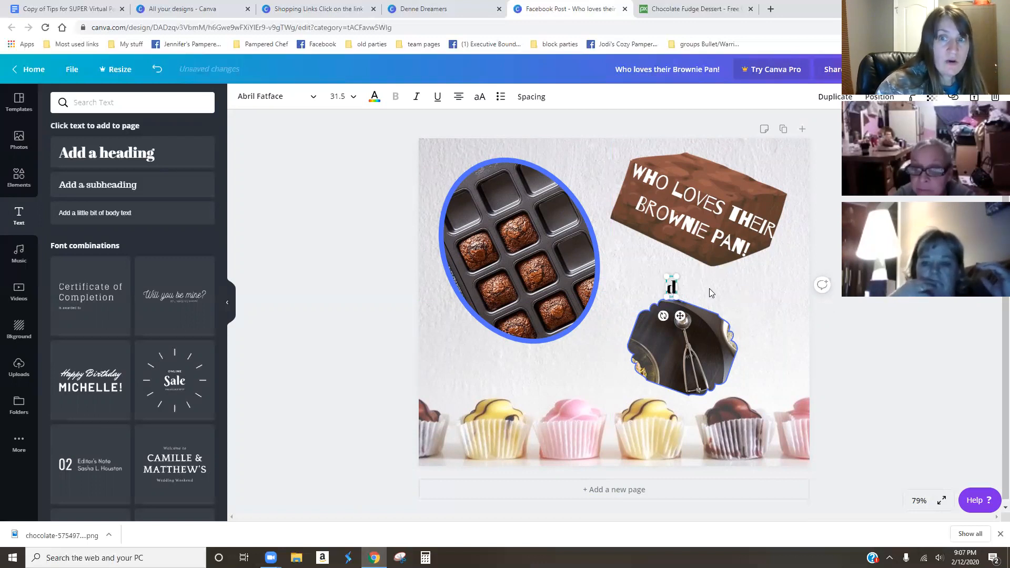
pyautogui.press('BackSpace')
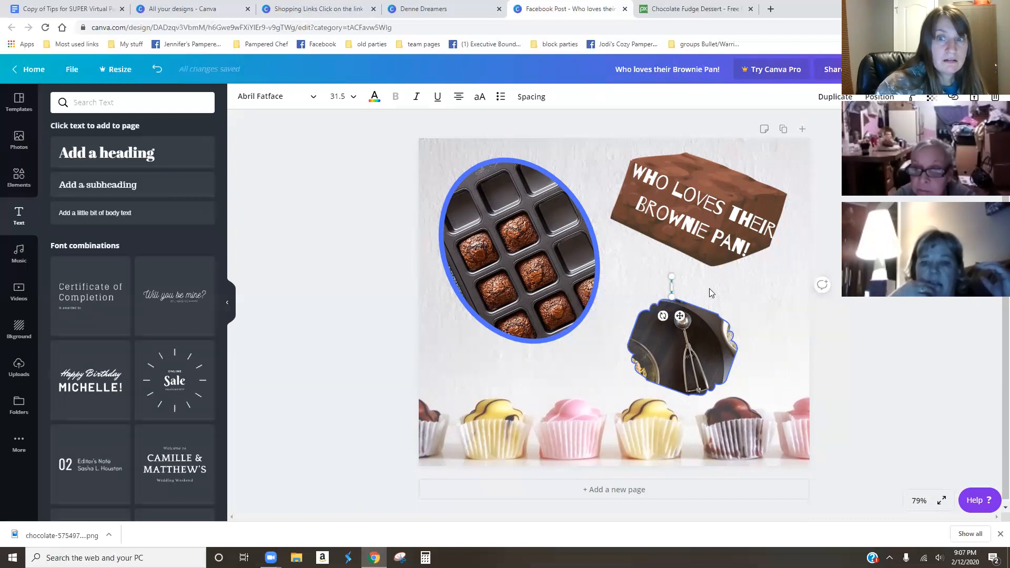
pyautogui.write('Son')
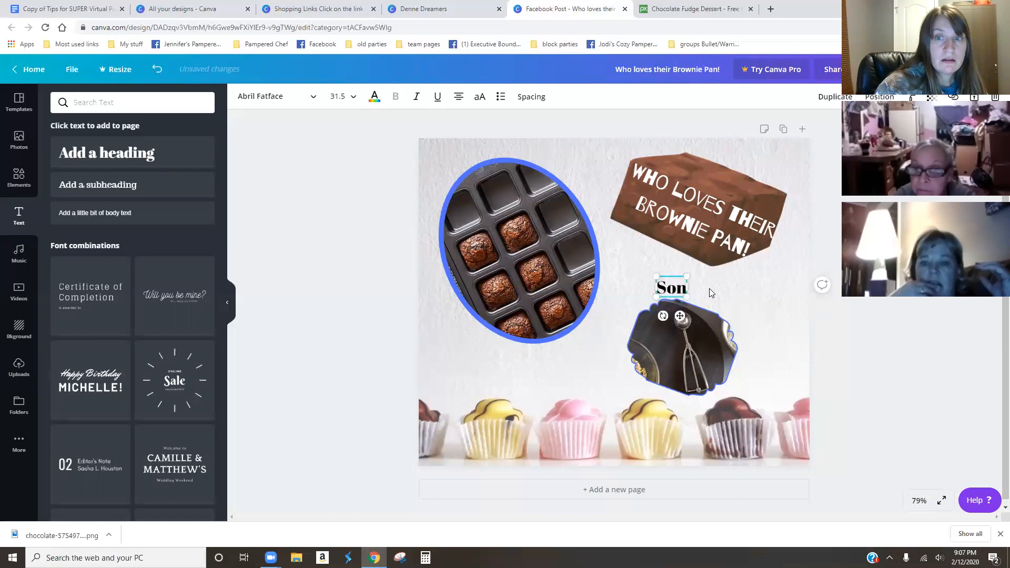
pyautogui.write('dra and AMy')
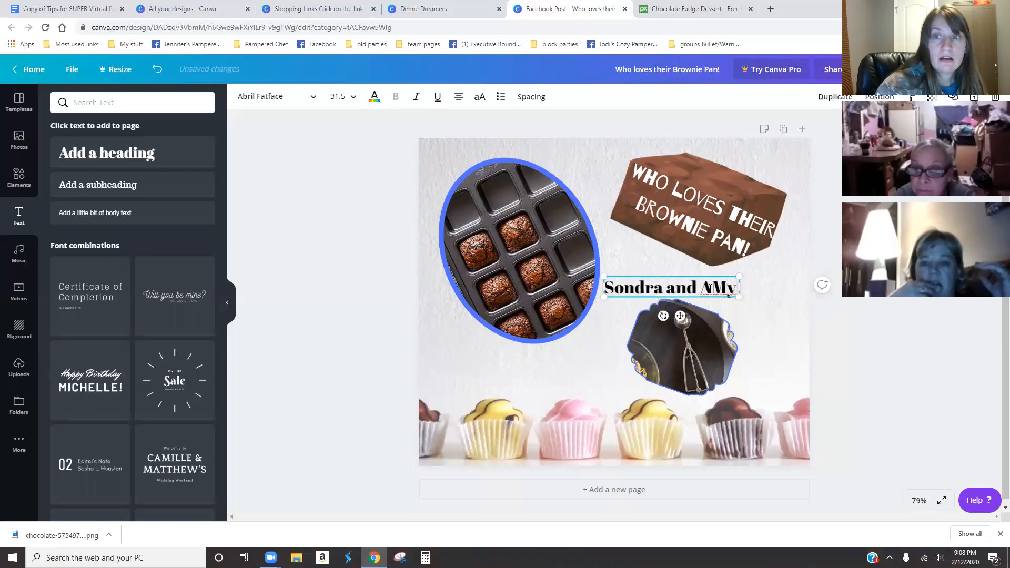
pyautogui.press('BackSpace')
pyautogui.press('BackSpace')
pyautogui.write('my are here')
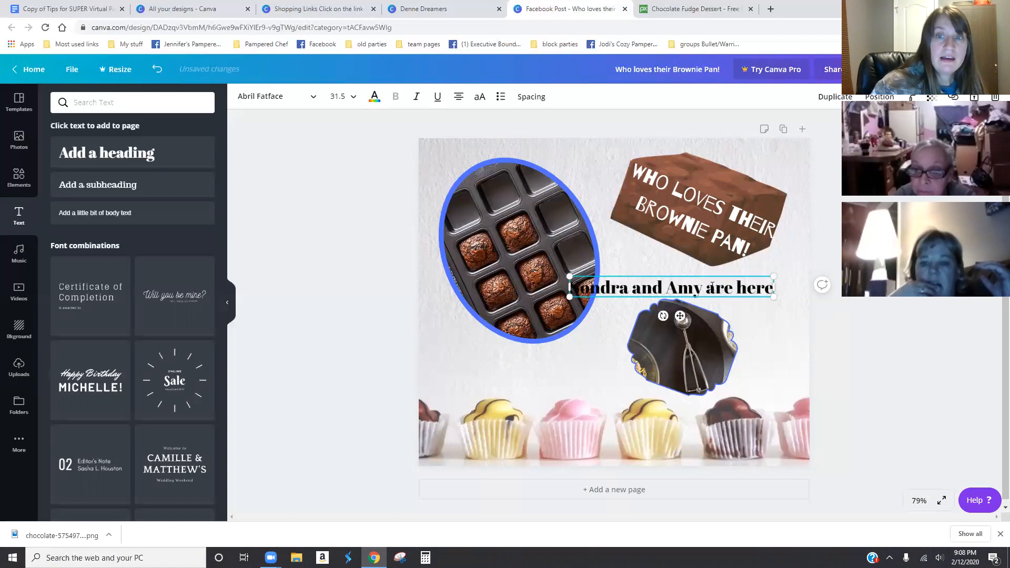
# Step: Move the heading clear of the oval brownie pan photo, keeping it above the scoop photo
pyautogui.moveTo(572, 288); pyautogui.dragTo(651, 275)
pyautogui.click(772, 291)
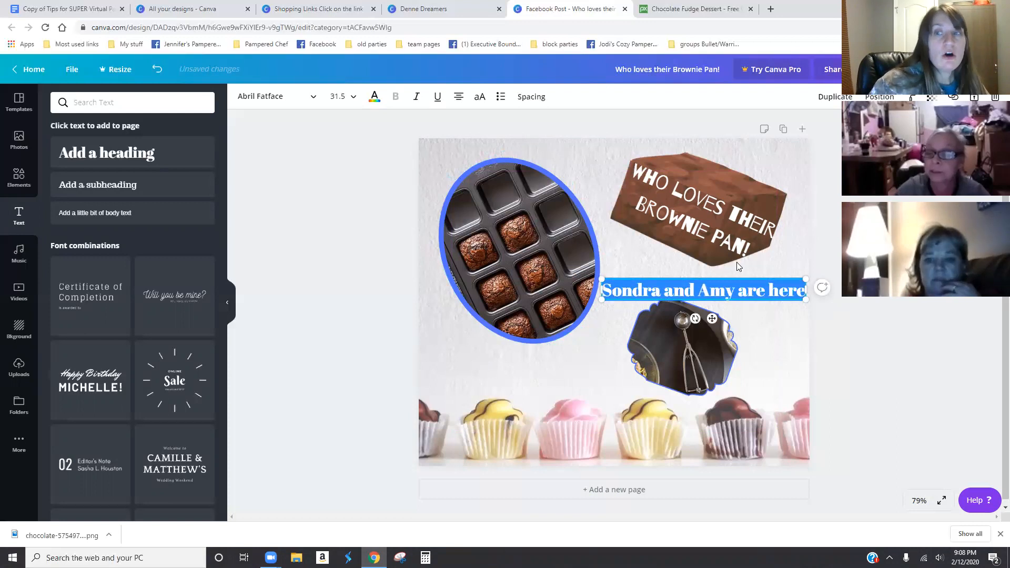
pyautogui.click(880, 97)
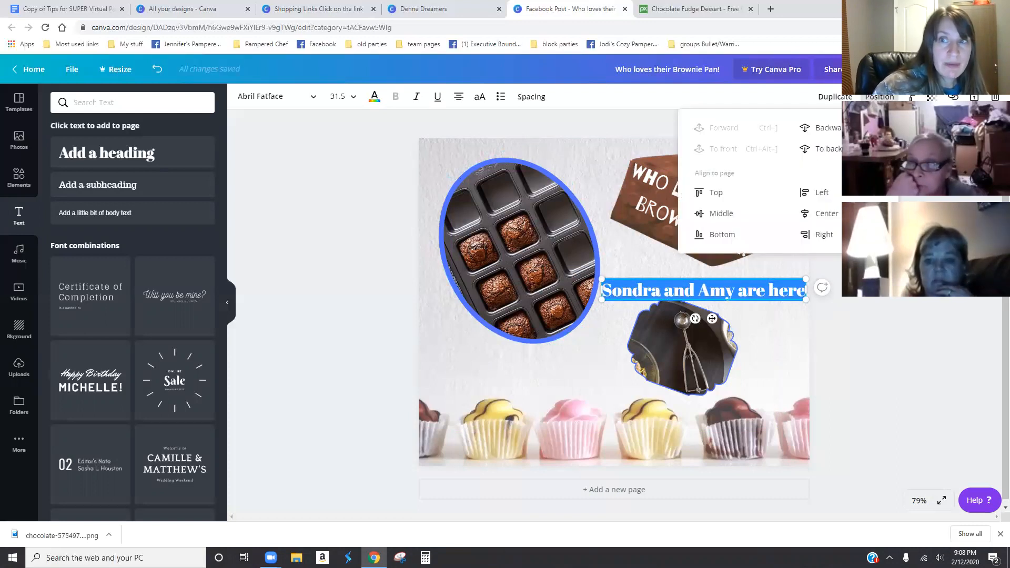
pyautogui.click(881, 323)
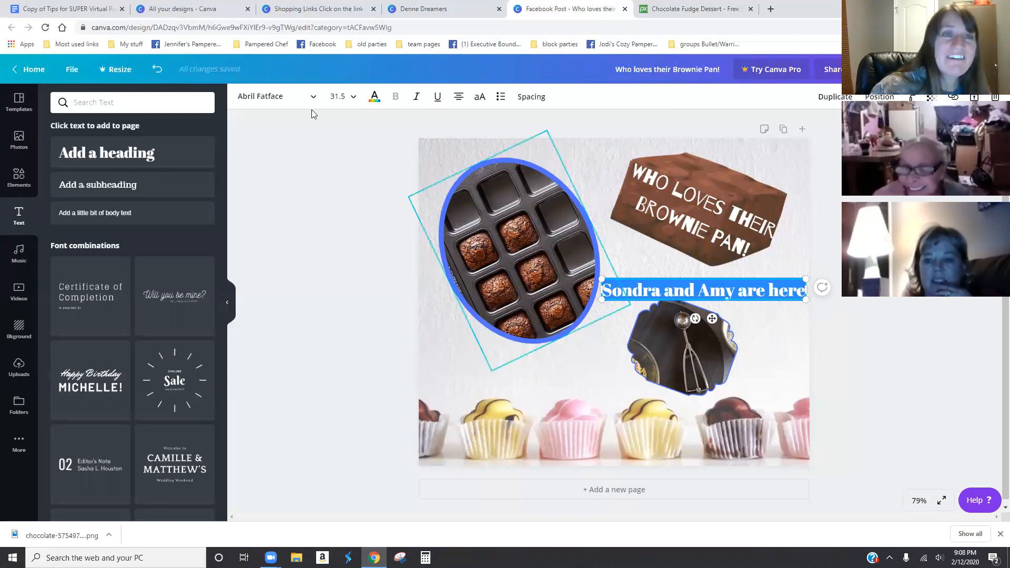
# Step: Set the heading's text color to white
pyautogui.click(374, 97)
pyautogui.click(375, 98)
pyautogui.click(375, 98)
pyautogui.click(118, 201)
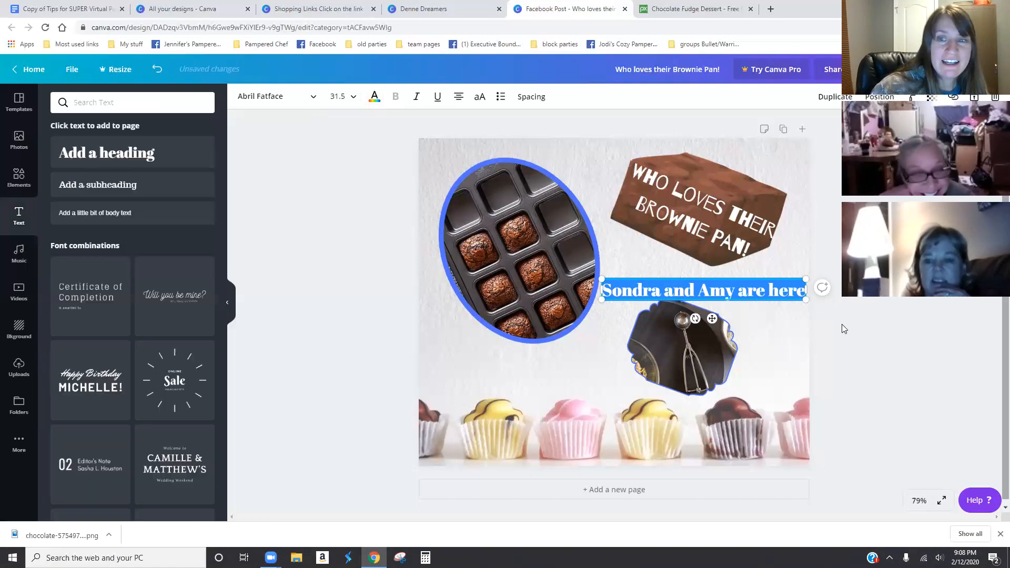
pyautogui.click(774, 337)
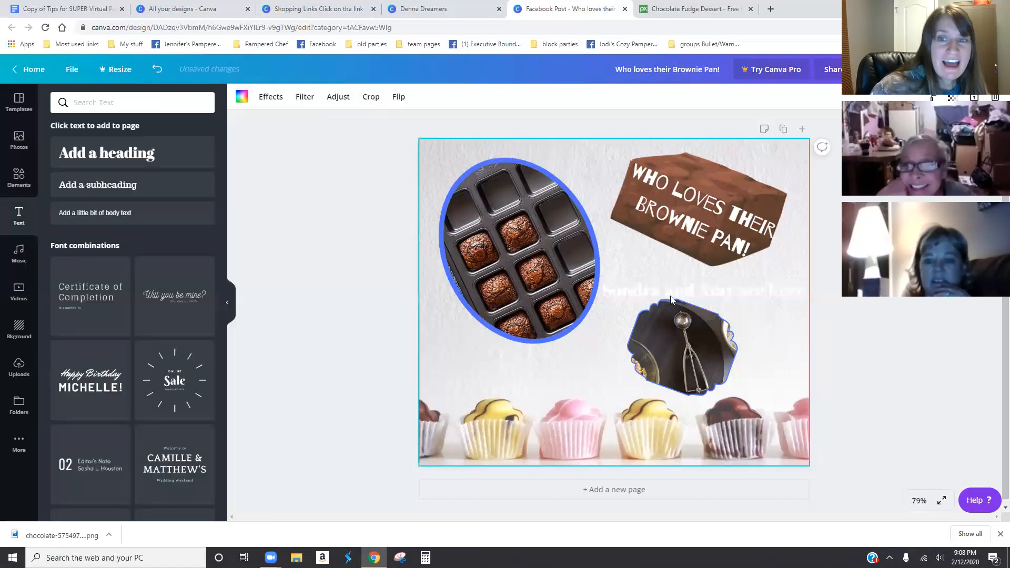
# Step: Left-align the heading and narrow its text box so the text wraps onto two lines
pyautogui.click(606, 292)
pyautogui.click(606, 292)
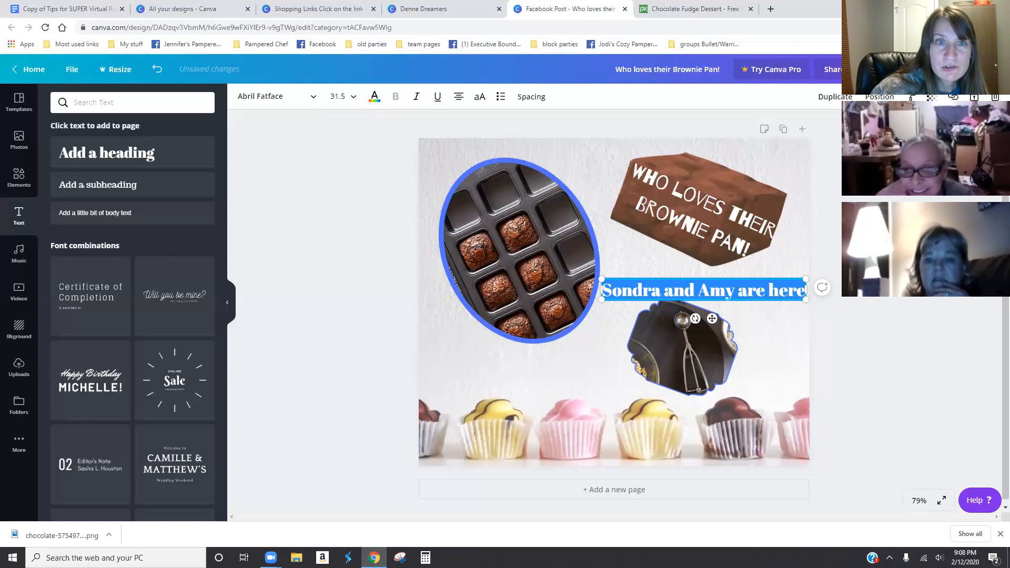
pyautogui.click(460, 98)
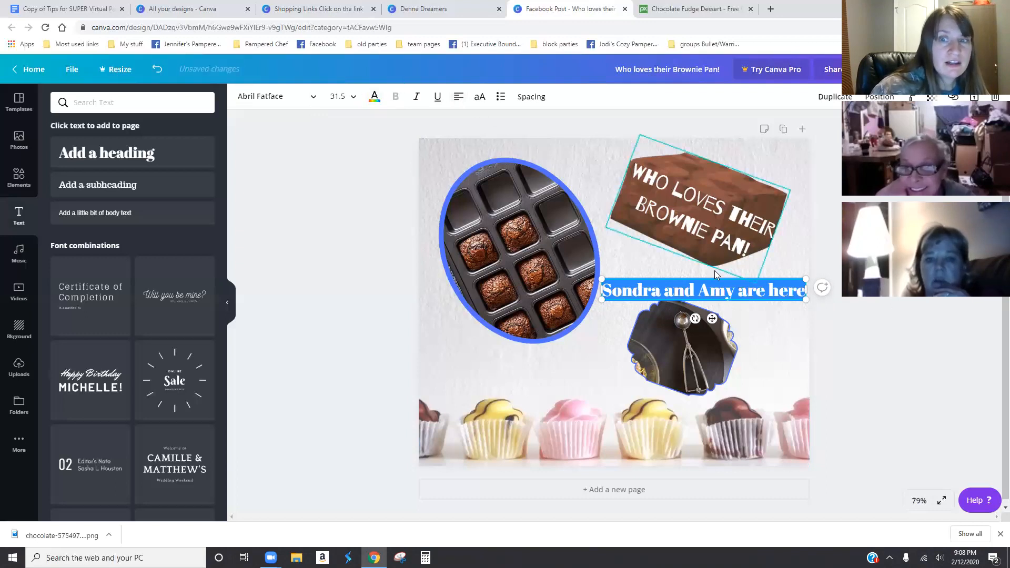
pyautogui.click(744, 294)
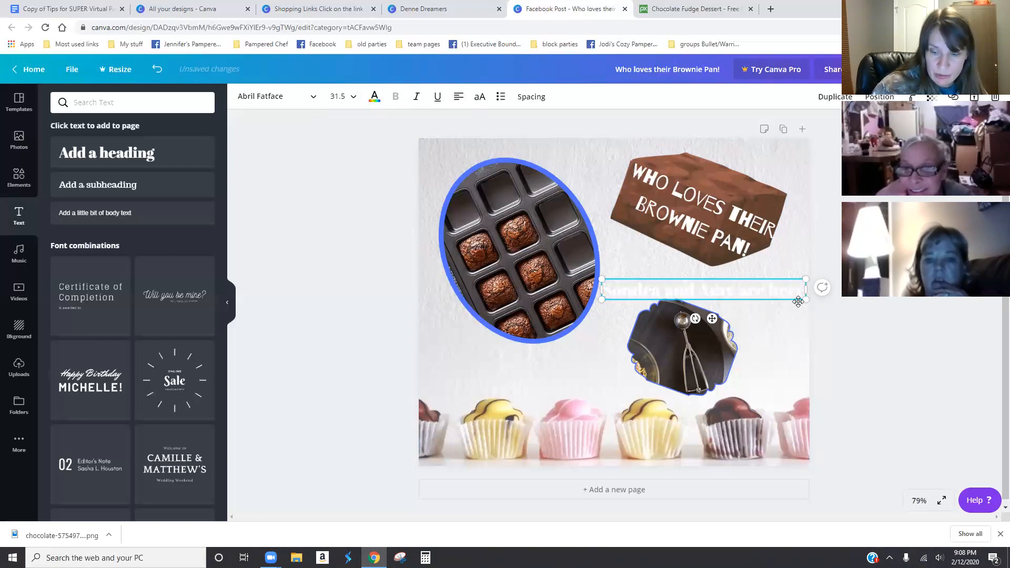
pyautogui.moveTo(806, 290); pyautogui.dragTo(738, 295)
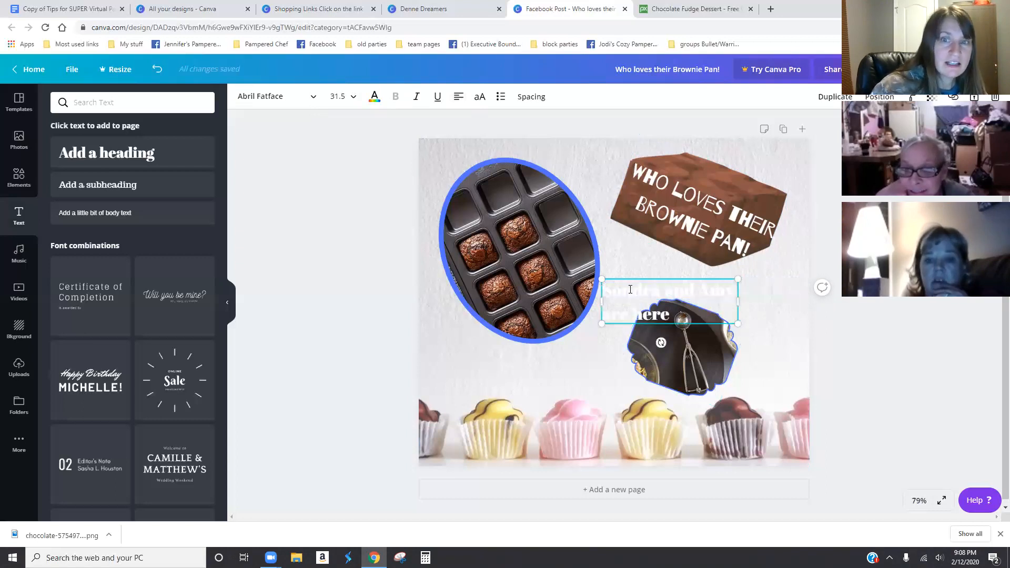
pyautogui.moveTo(667, 314); pyautogui.dragTo(599, 294)
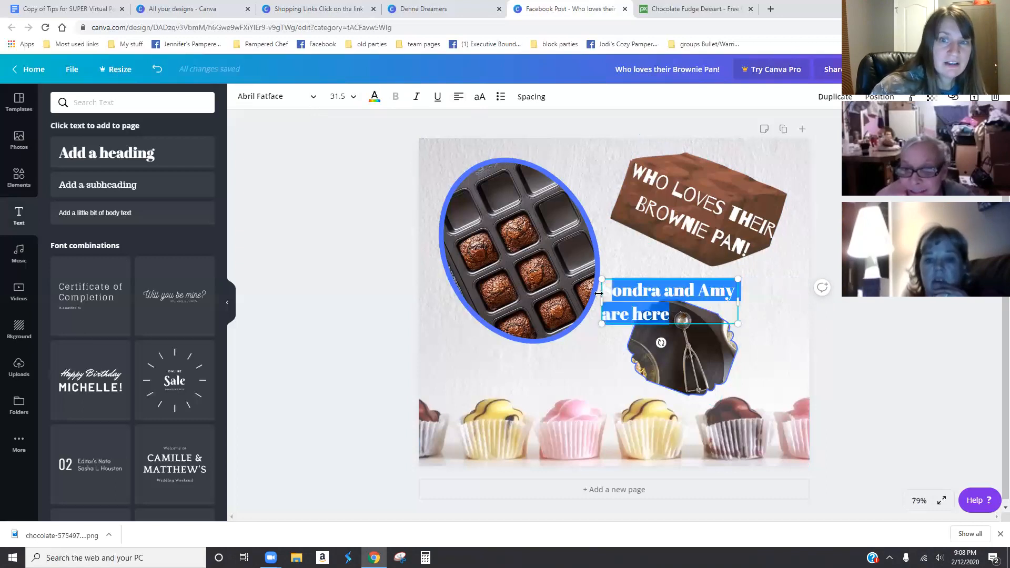
# Step: Center-align the two-line heading above the scoop photo
pyautogui.click(459, 99)
pyautogui.click(460, 99)
pyautogui.click(459, 99)
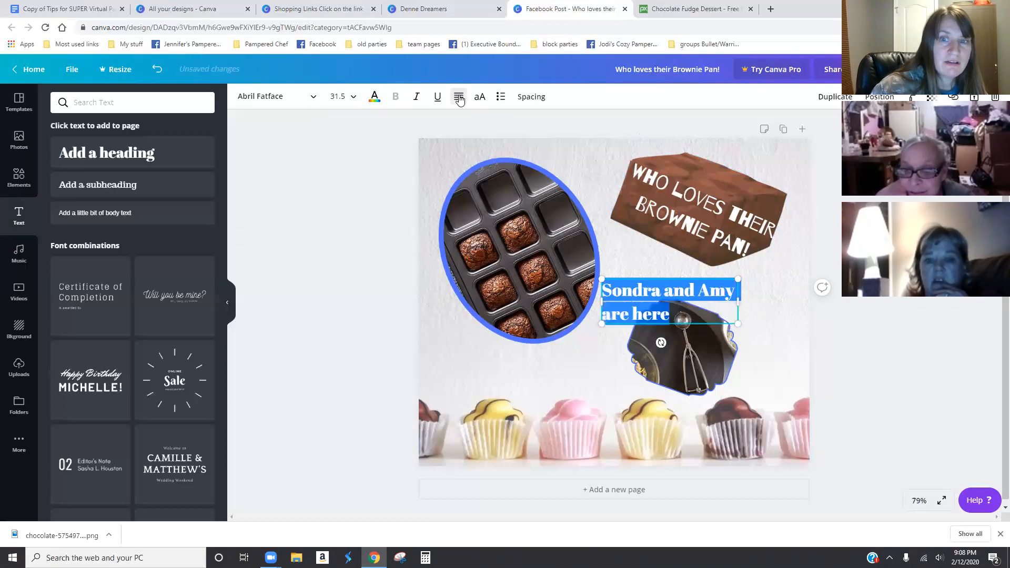
pyautogui.click(459, 99)
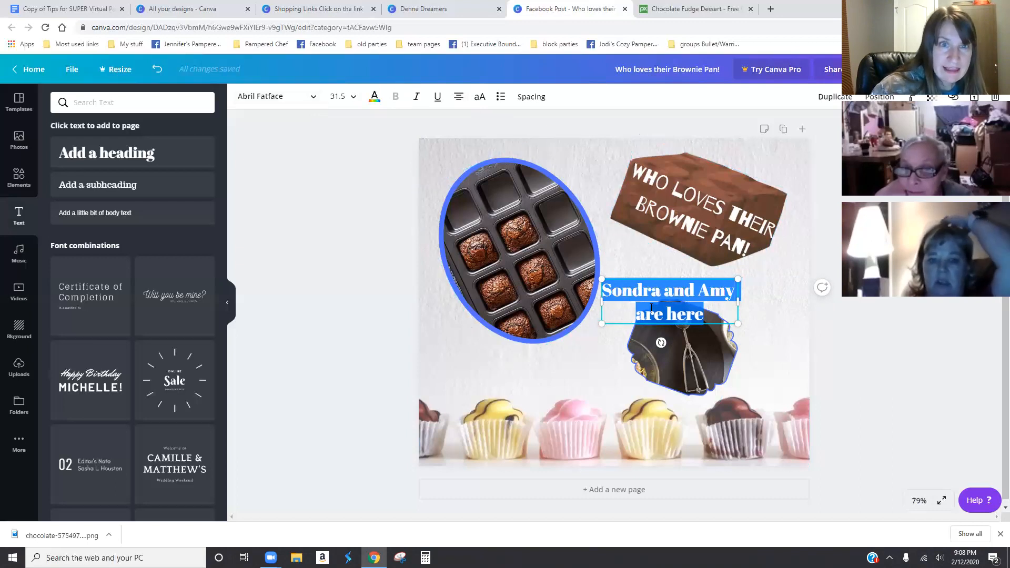
# Step: Set the heading's text color to a custom purple, #b04dc4
pyautogui.click(375, 99)
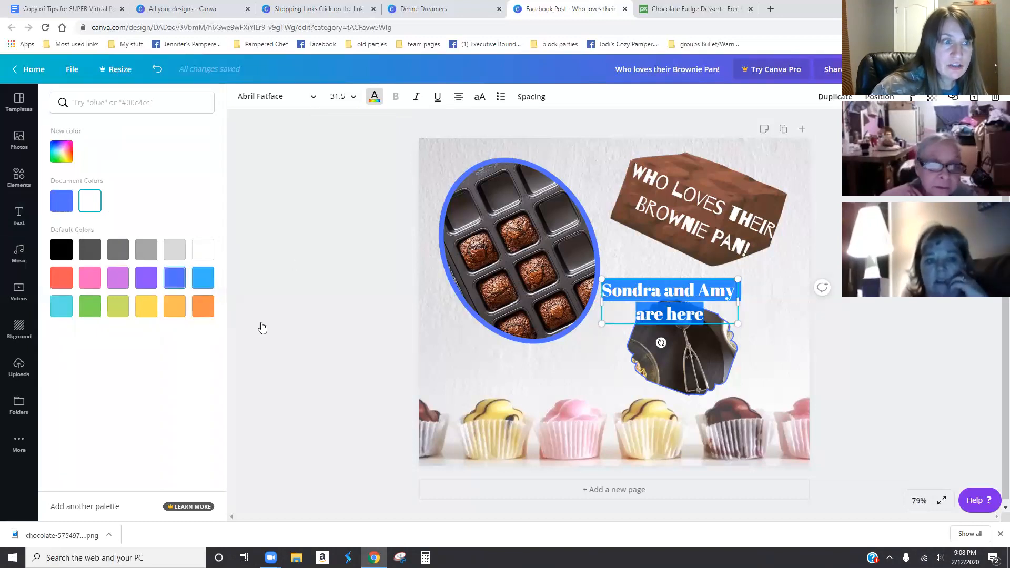
pyautogui.click(59, 156)
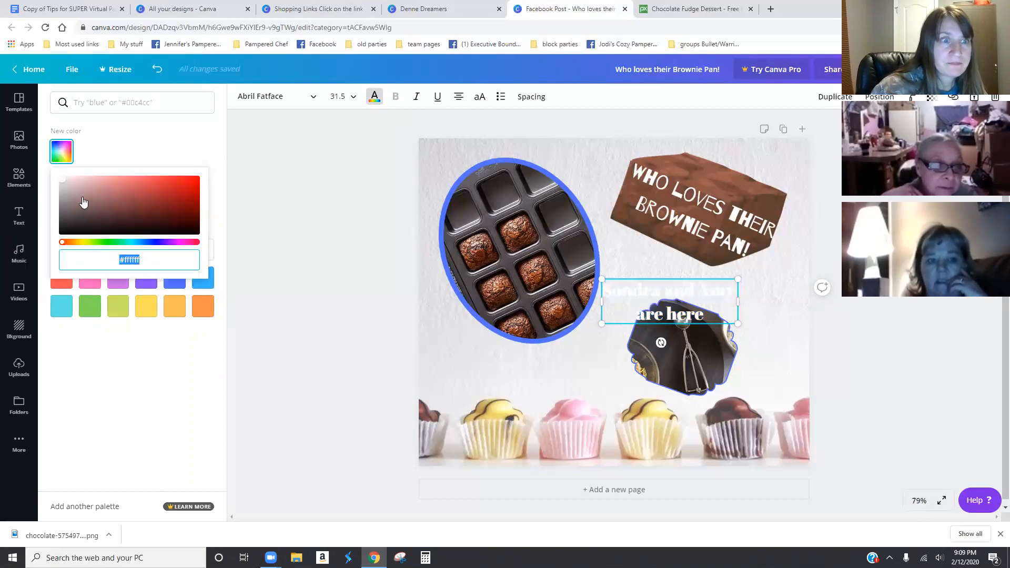
pyautogui.click(154, 242)
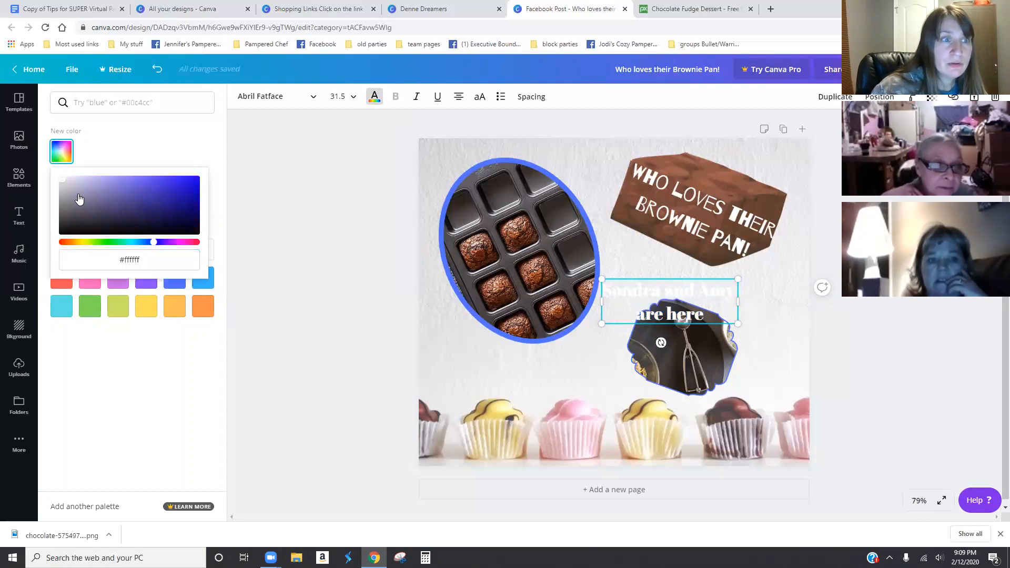
pyautogui.moveTo(64, 183)
pyautogui.mouseDown()
pyautogui.moveTo(160, 188)
pyautogui.moveTo(119, 182)
pyautogui.moveTo(101, 200)
pyautogui.moveTo(151, 203)
pyautogui.moveTo(136, 183)
pyautogui.mouseUp()
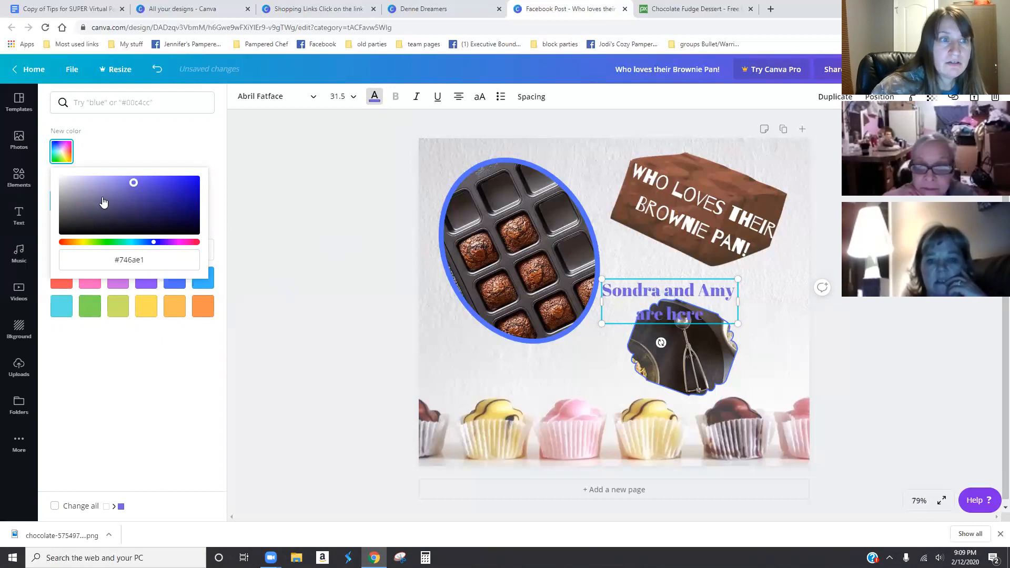
pyautogui.moveTo(156, 241); pyautogui.dragTo(171, 241)
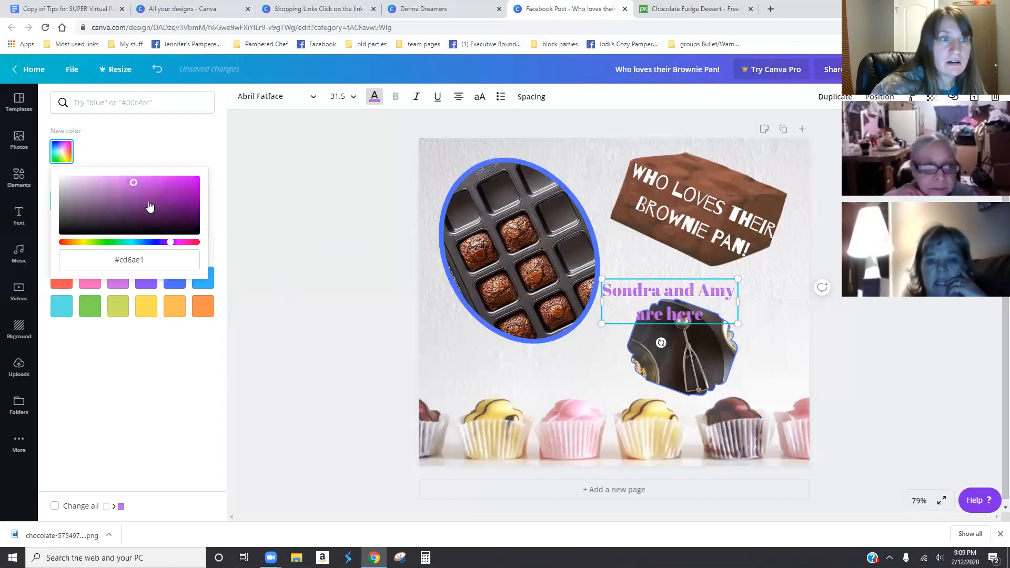
pyautogui.moveTo(135, 184); pyautogui.dragTo(145, 190)
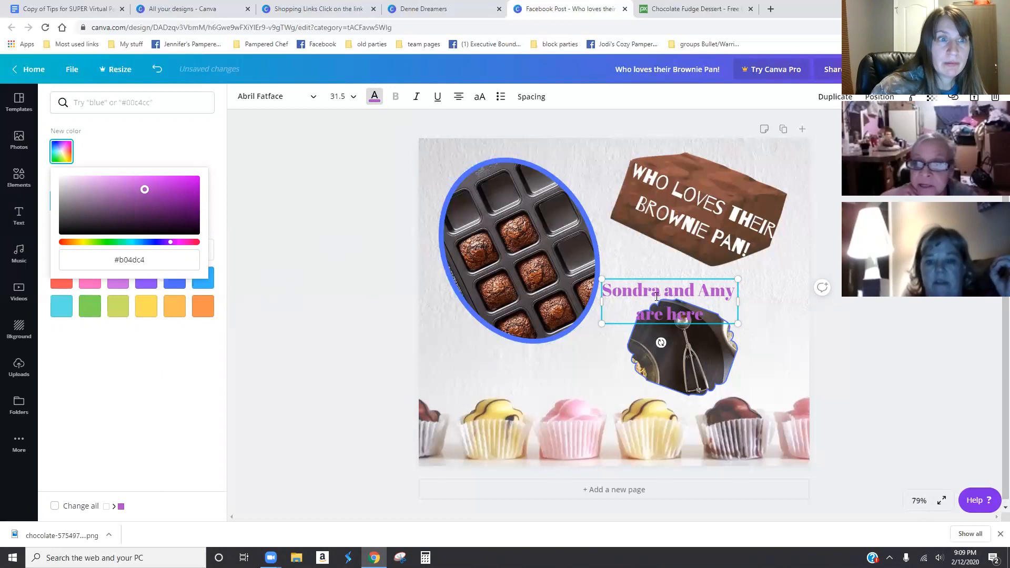
# Step: Rotate the purple heading clockwise to match the brownie's slant and place it between the brownie and the scoop photo
pyautogui.moveTo(662, 342); pyautogui.dragTo(644, 334)
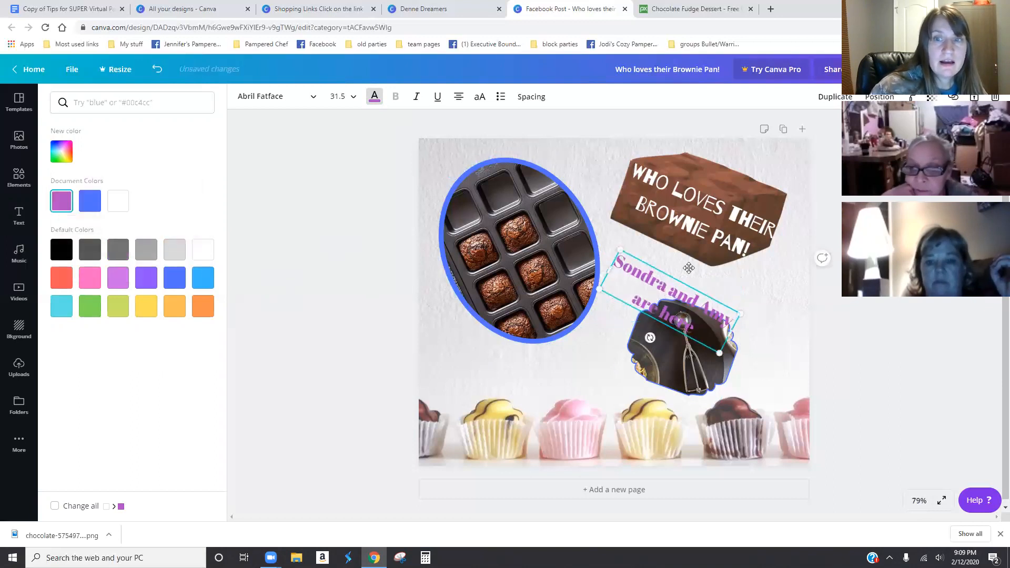
pyautogui.moveTo(695, 265); pyautogui.dragTo(717, 249)
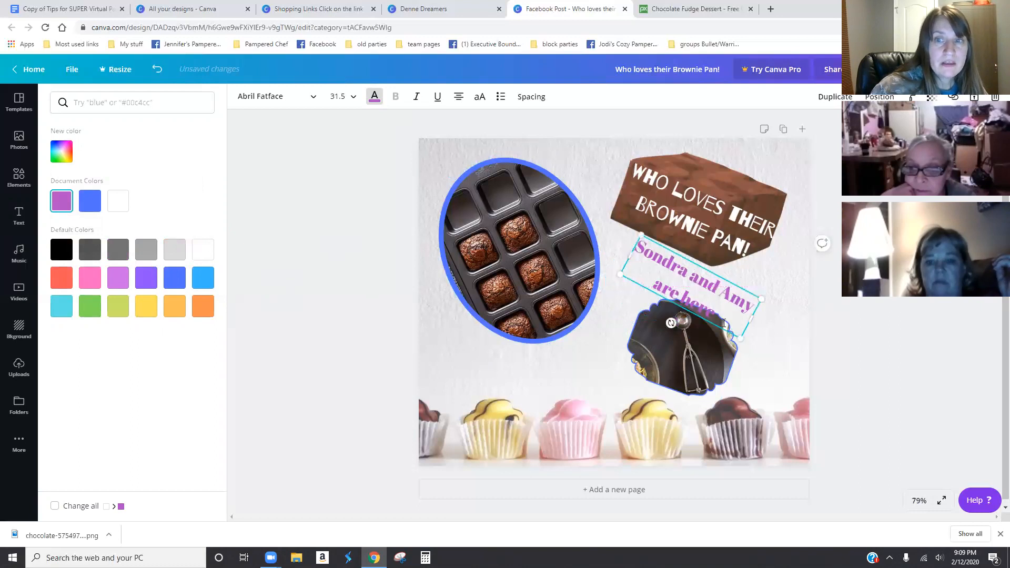
# Step: Change the purple heading's font to Abibas and make its text bold, italic and underlined
pyautogui.moveTo(724, 323); pyautogui.dragTo(647, 259)
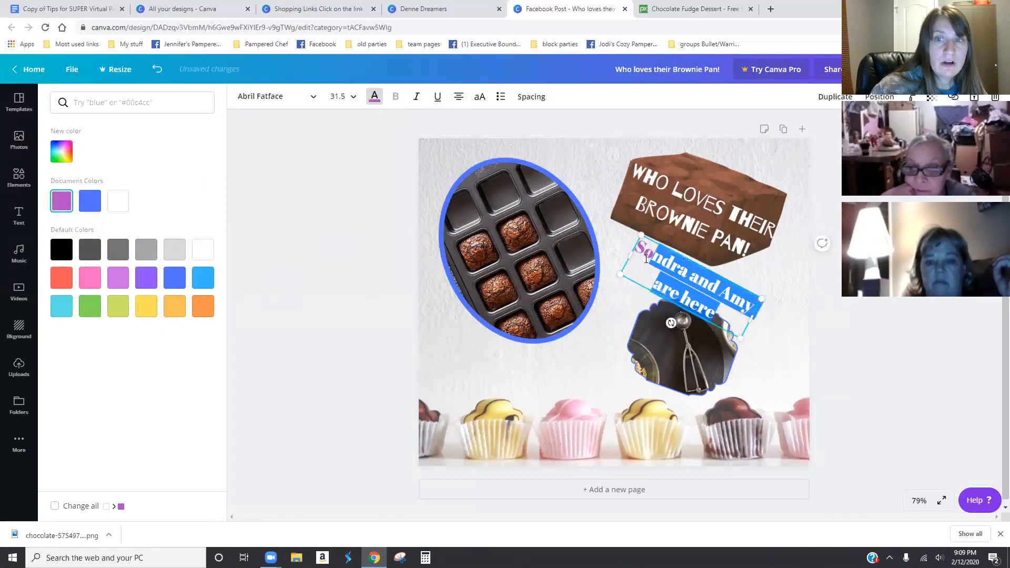
pyautogui.click(258, 95)
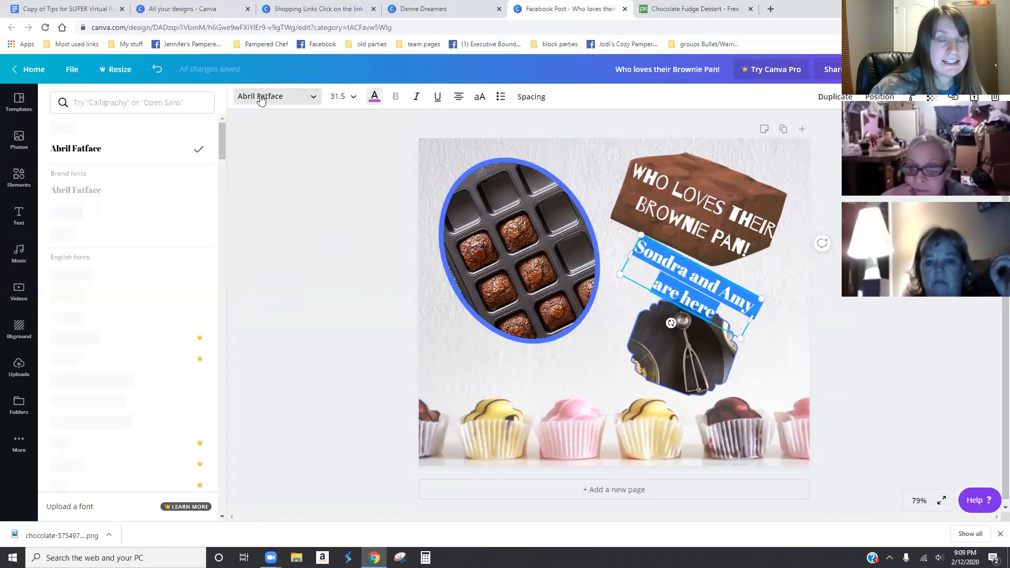
pyautogui.click(259, 97)
pyautogui.click(260, 98)
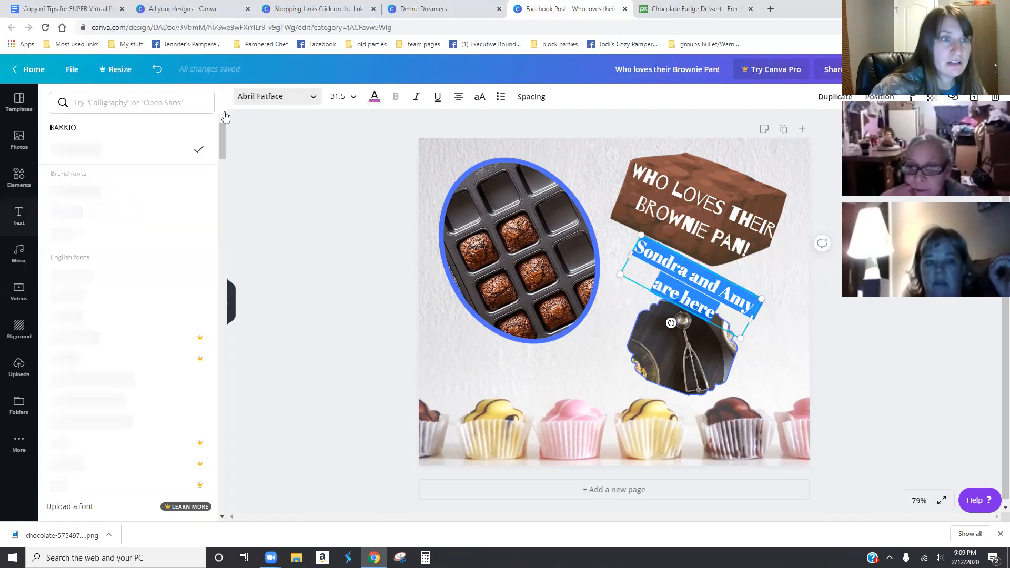
pyautogui.scroll(-5, 168, 231)
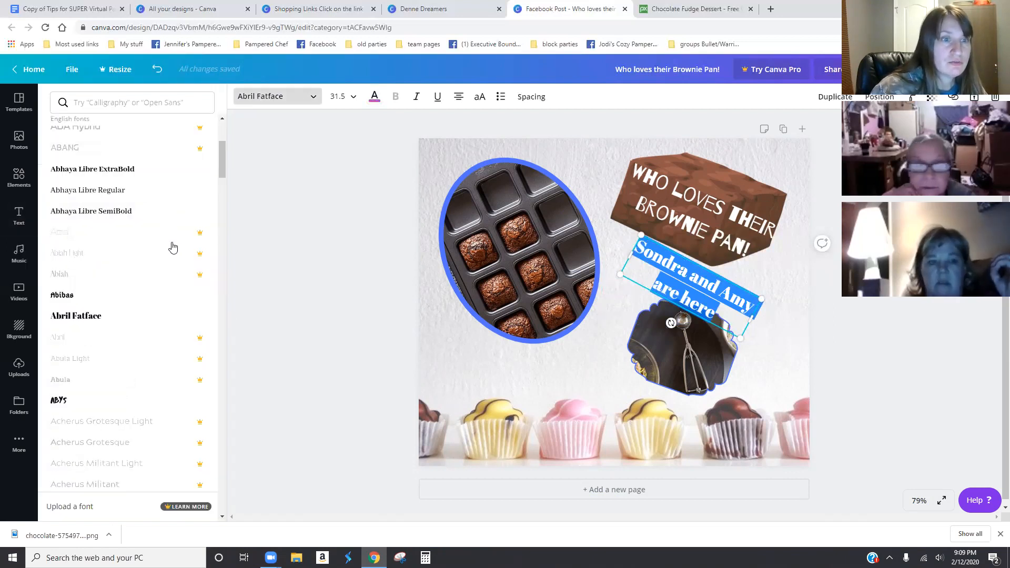
pyautogui.click(197, 296)
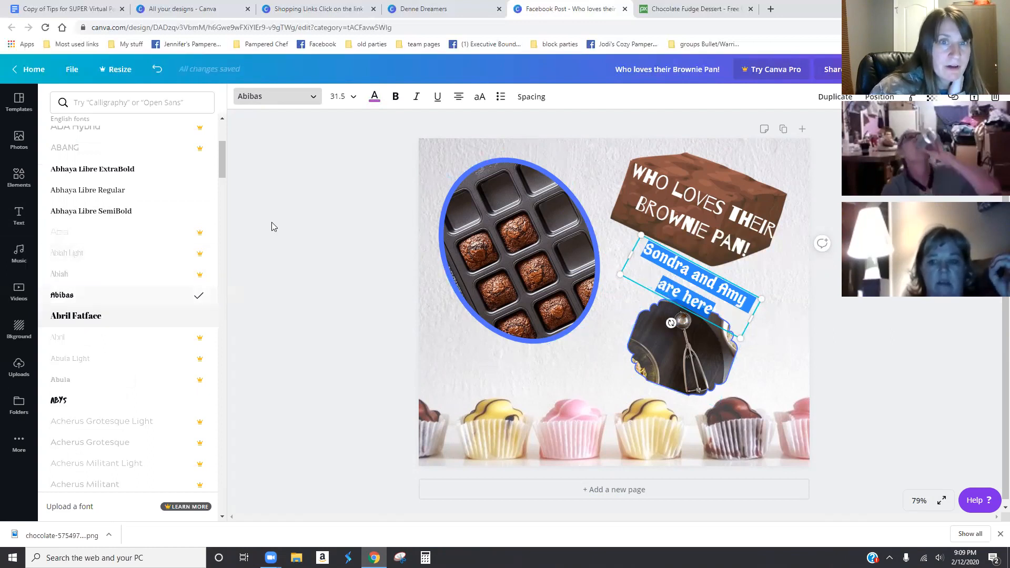
pyautogui.click(395, 99)
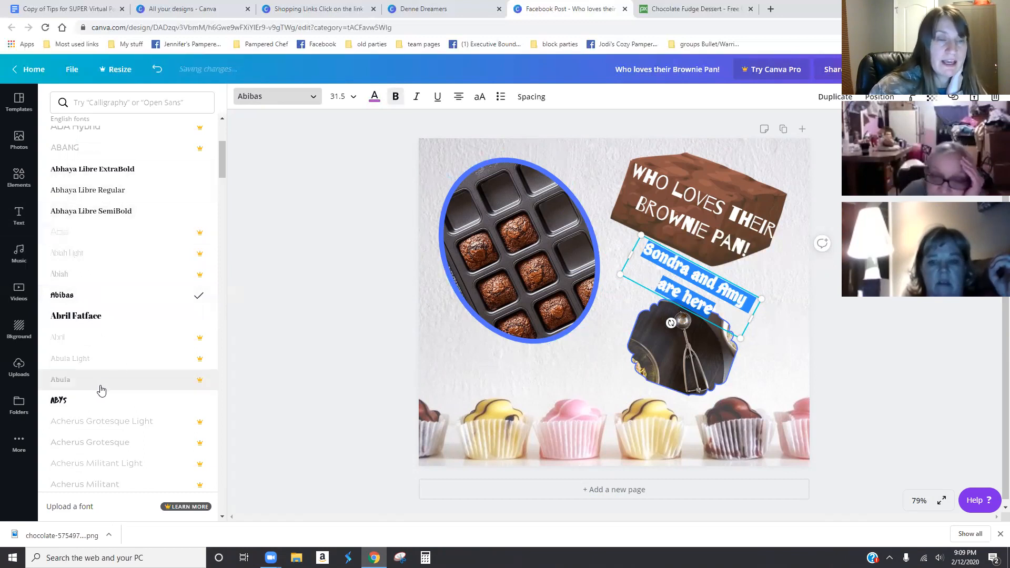
pyautogui.click(419, 100)
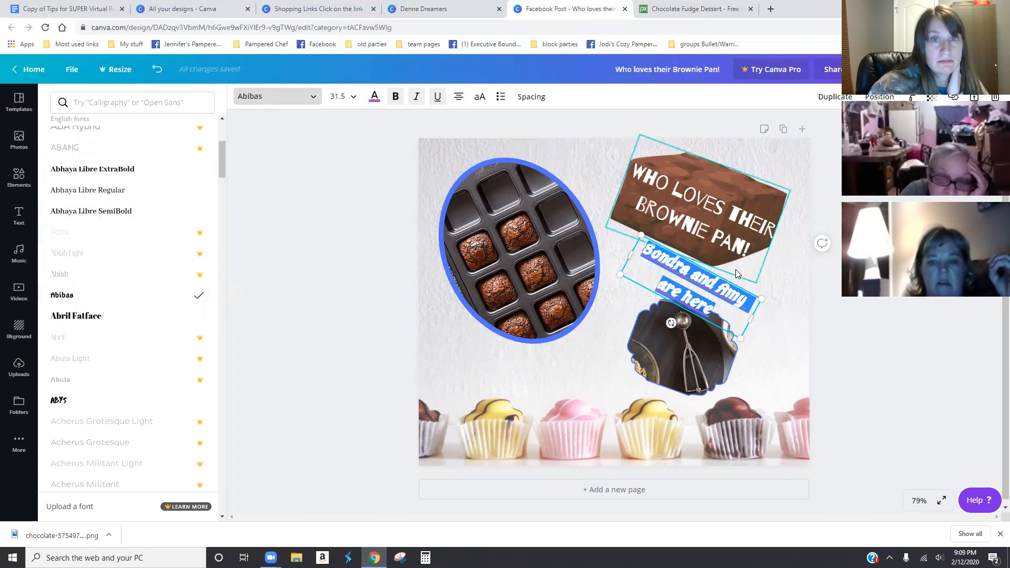
# Step: Try the purple heading in all capitals and return it to mixed case
pyautogui.click(480, 97)
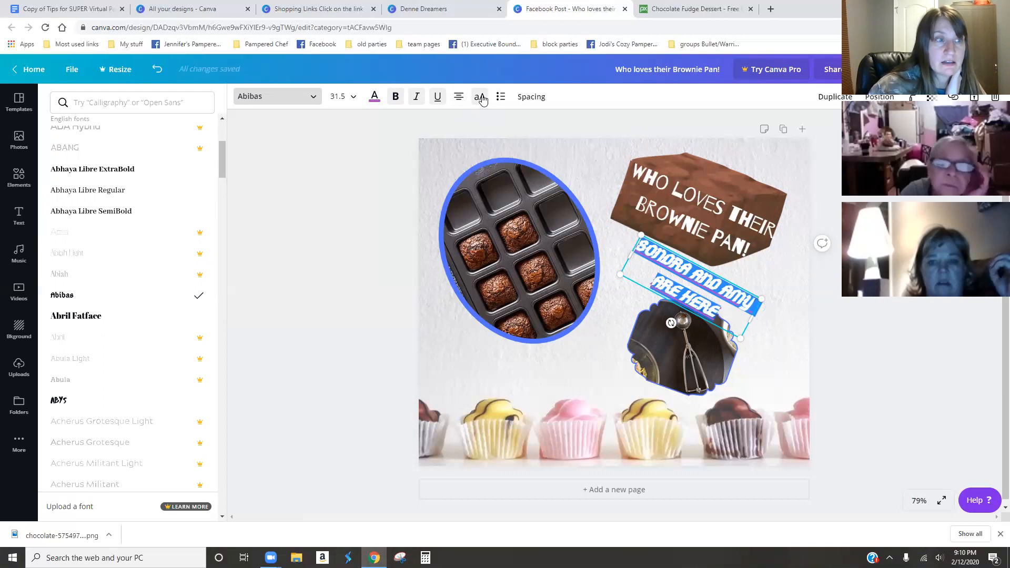
pyautogui.click(482, 99)
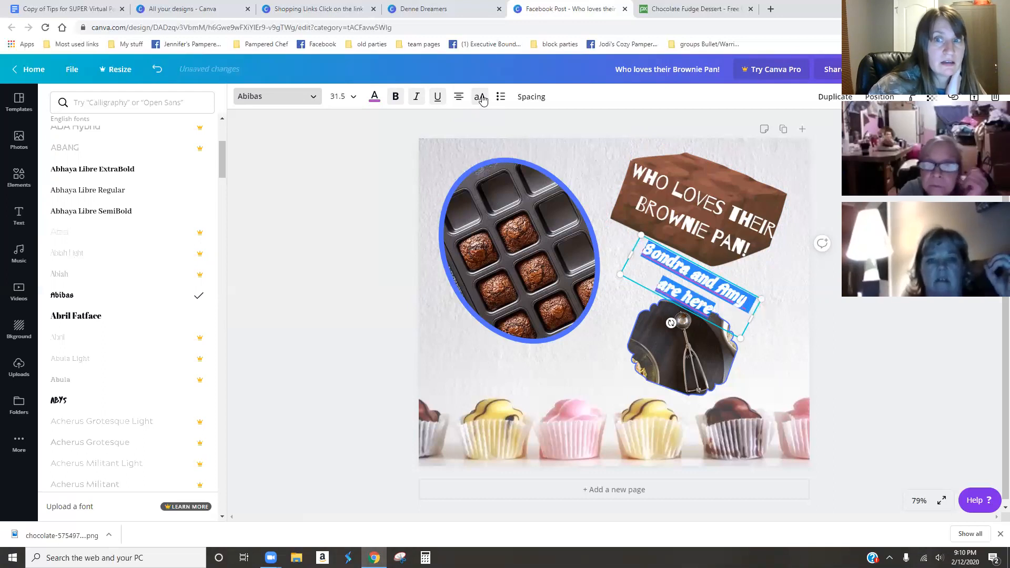
pyautogui.click(482, 99)
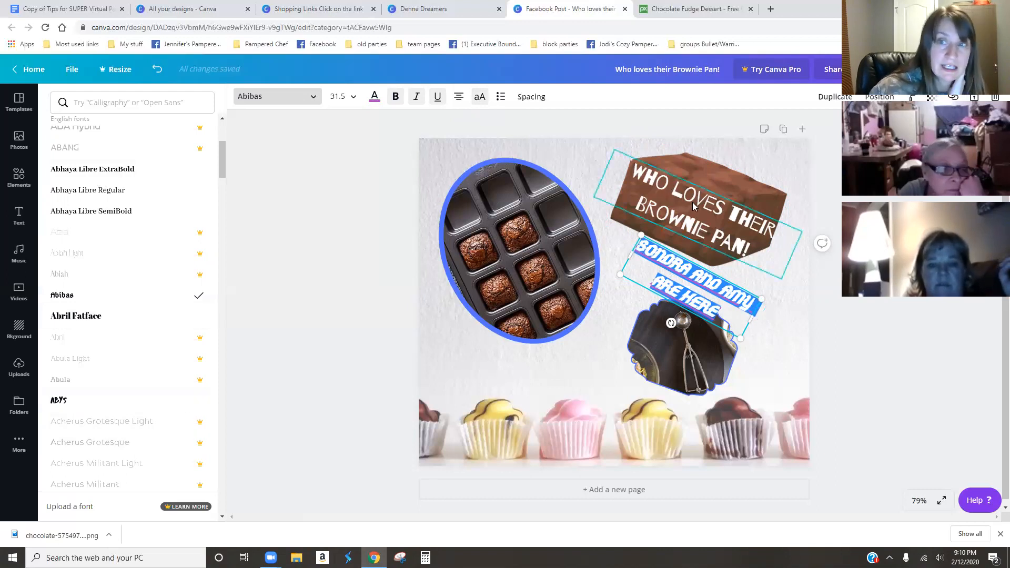
pyautogui.click(480, 96)
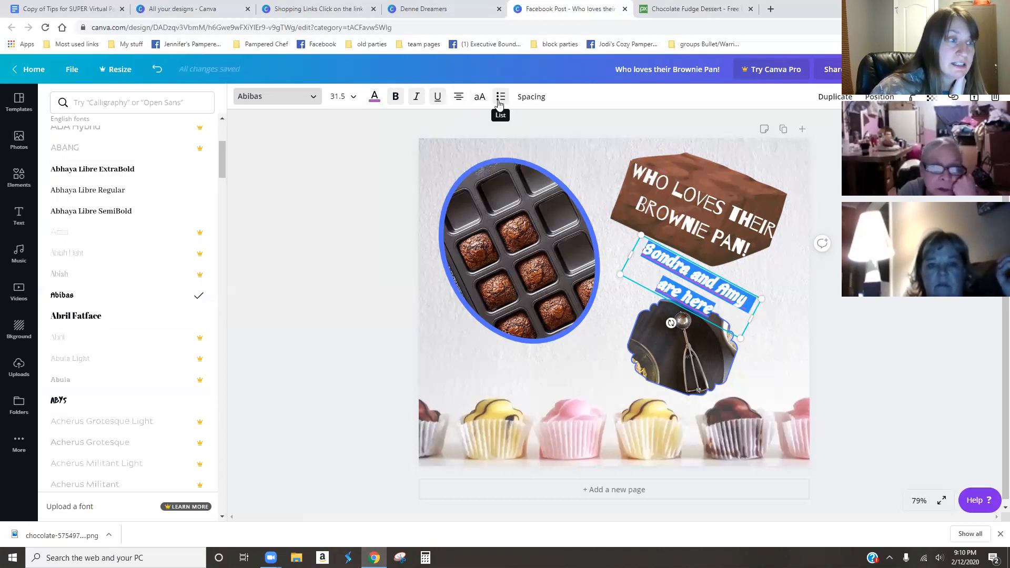
# Step: Try list formatting on the purple heading and return it to plain text without list markers
pyautogui.click(500, 104)
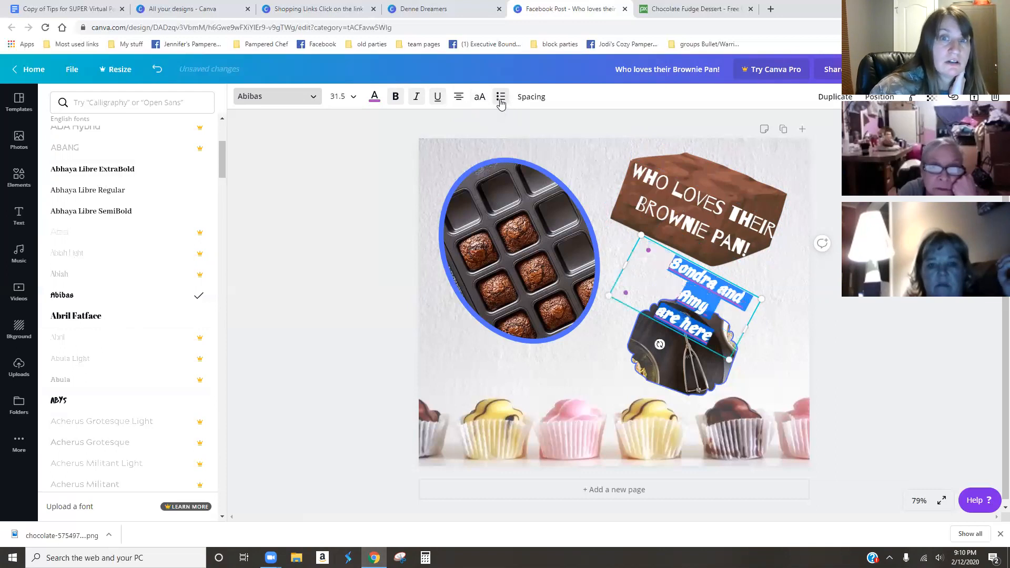
pyautogui.click(503, 100)
pyautogui.click(506, 100)
pyautogui.click(506, 100)
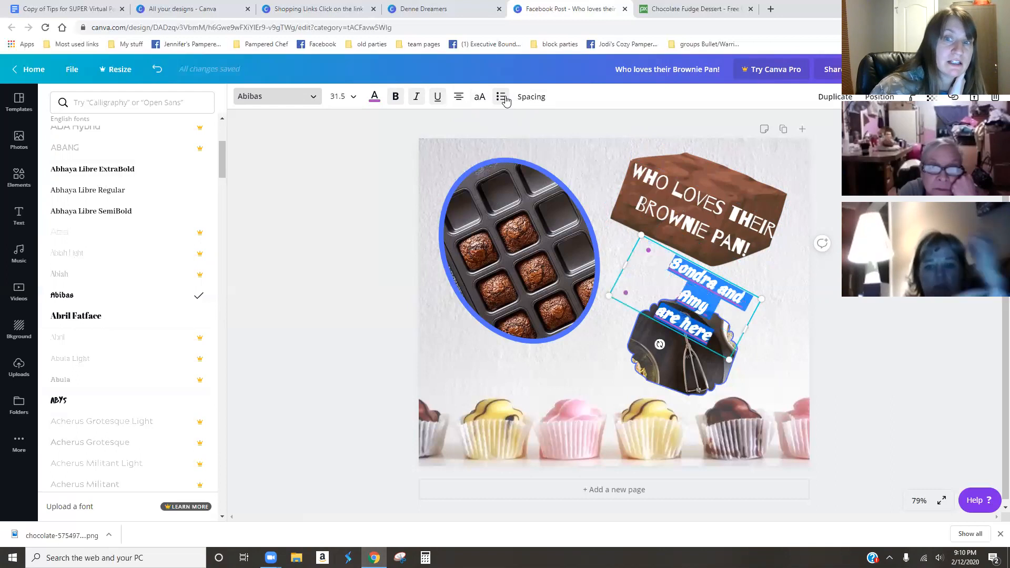
pyautogui.click(507, 100)
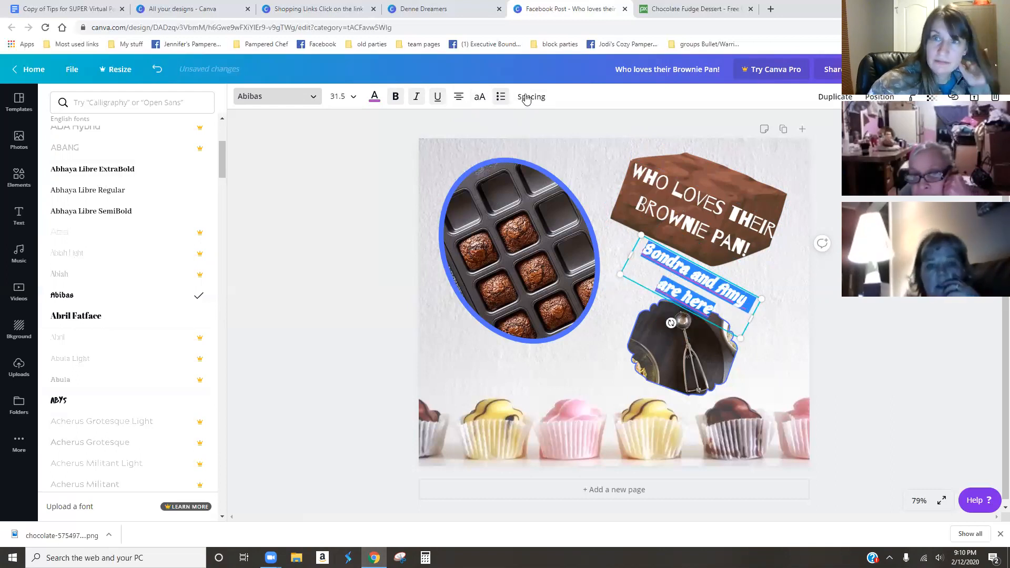
# Step: Set the line height of the "Who Loves Their Brownie Pan!" title to 1.17 and nudge the title slightly down and left on the brownie
pyautogui.click(691, 208)
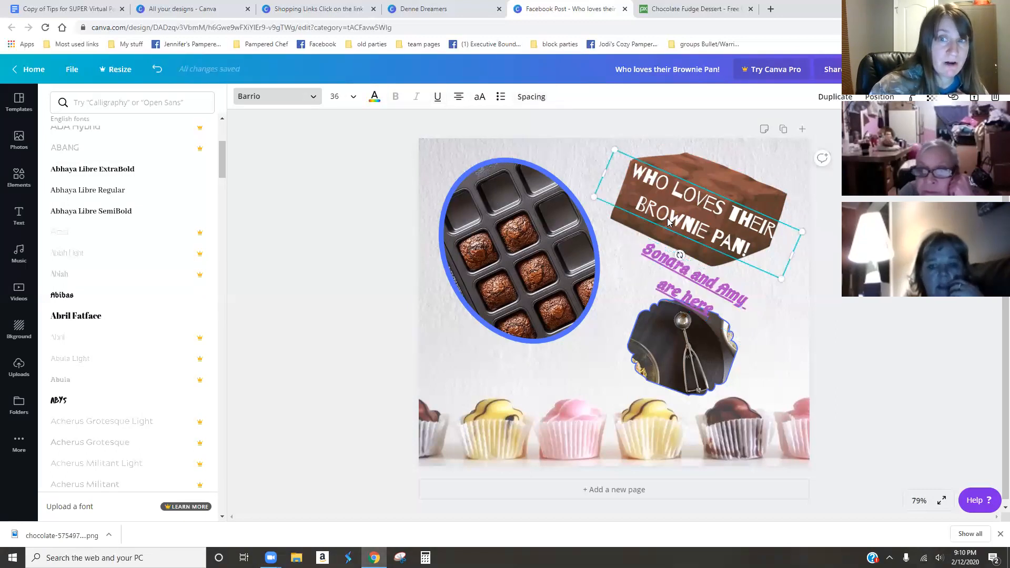
pyautogui.click(534, 98)
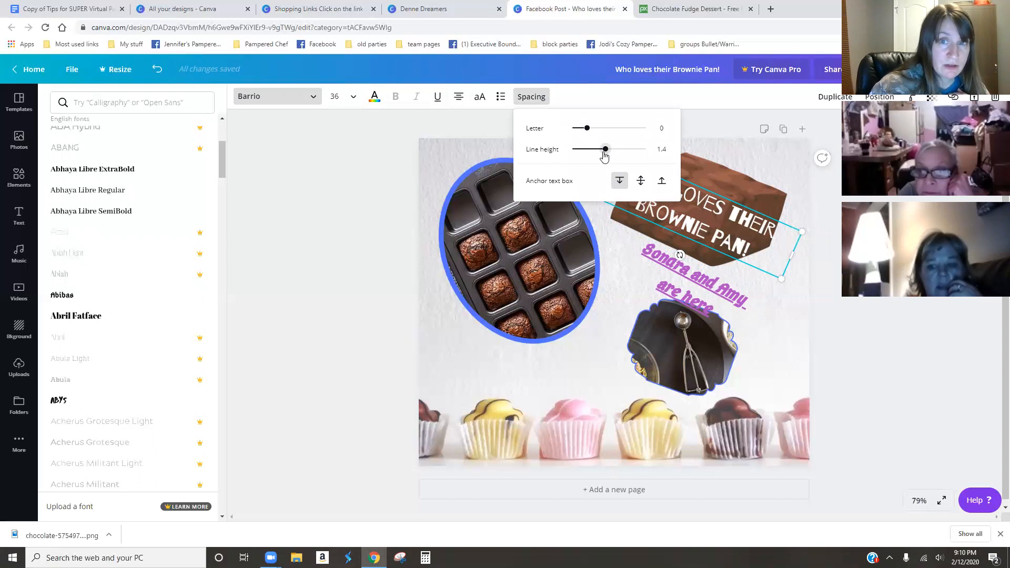
pyautogui.moveTo(590, 151); pyautogui.dragTo(578, 150)
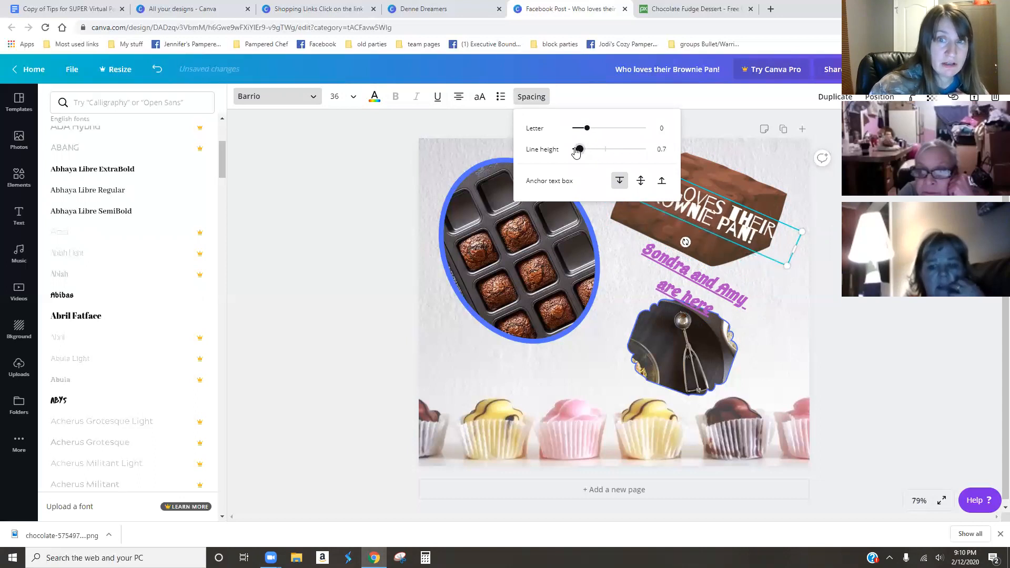
pyautogui.moveTo(583, 153)
pyautogui.mouseDown()
pyautogui.moveTo(656, 159)
pyautogui.moveTo(586, 156)
pyautogui.moveTo(622, 131)
pyautogui.moveTo(588, 135)
pyautogui.mouseUp()
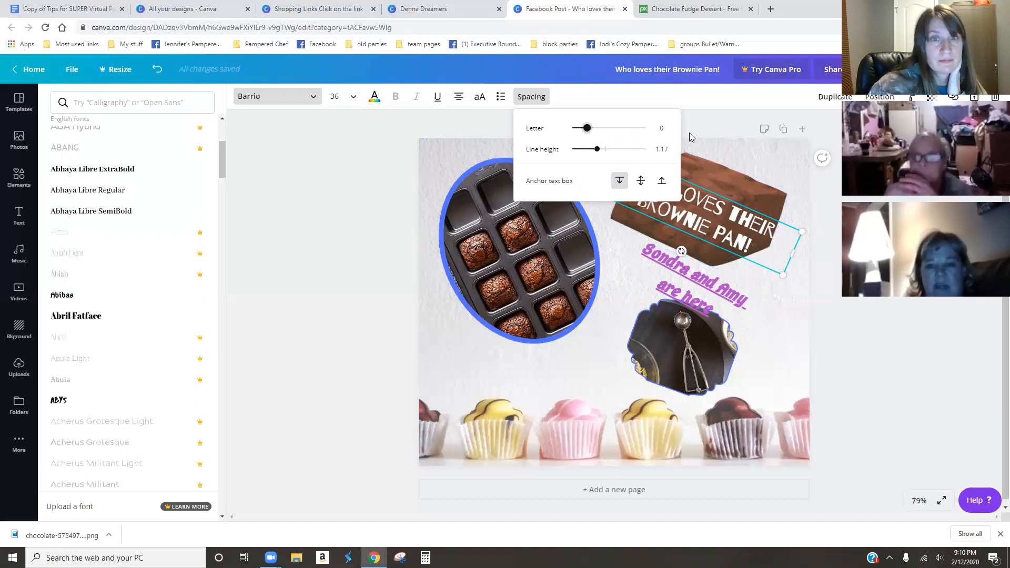
pyautogui.click(441, 378)
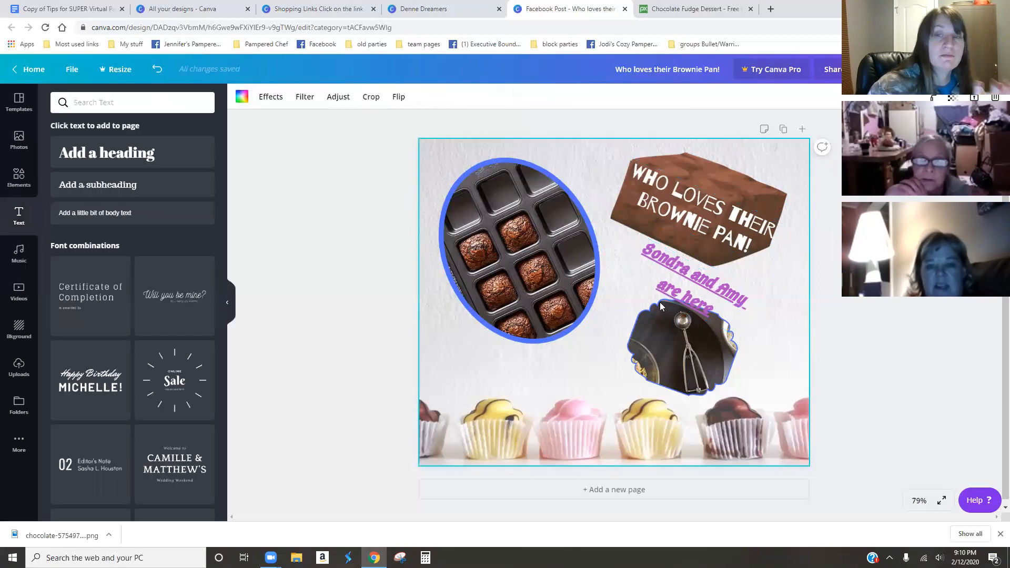
pyautogui.click(695, 218)
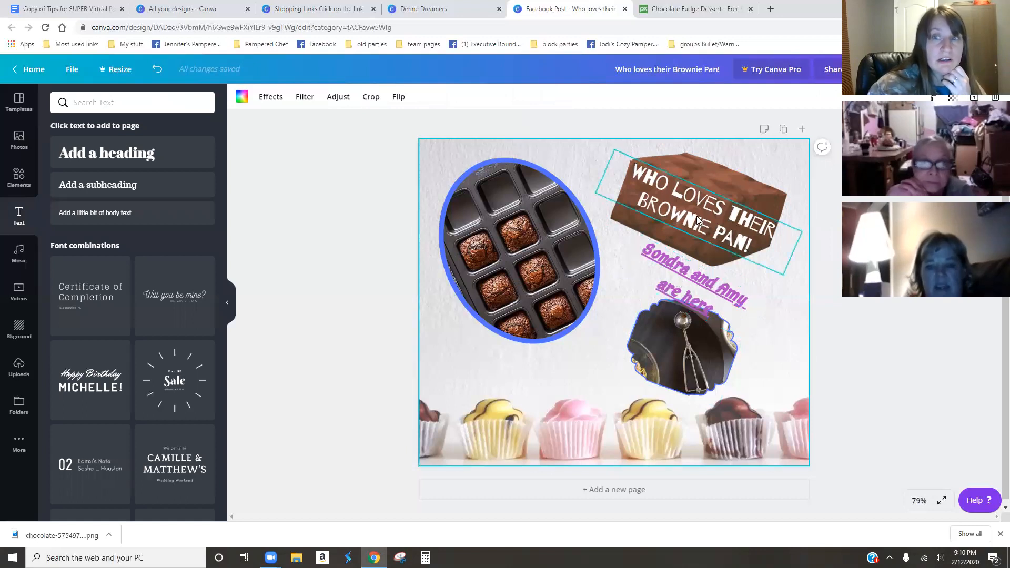
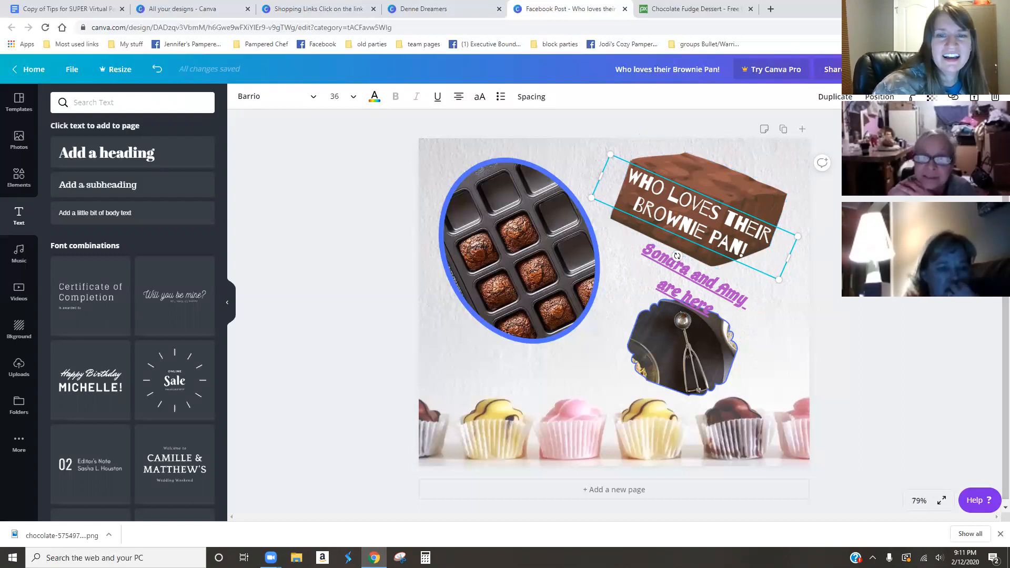
pyautogui.press('Escape')
# Step: Delete the purple heading between the brownie and the scoop photo
pyautogui.click(694, 281)
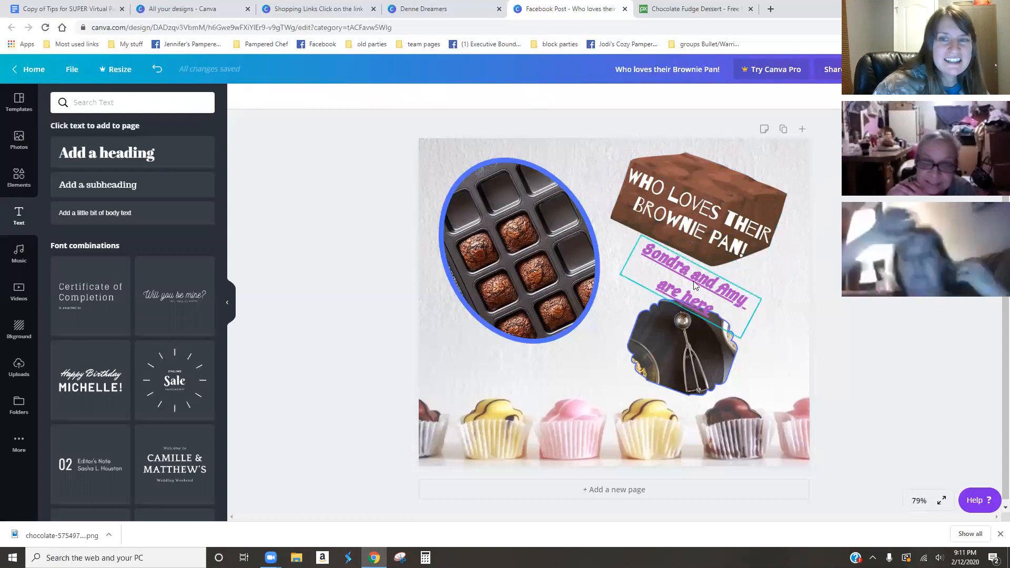
pyautogui.press('Delete')
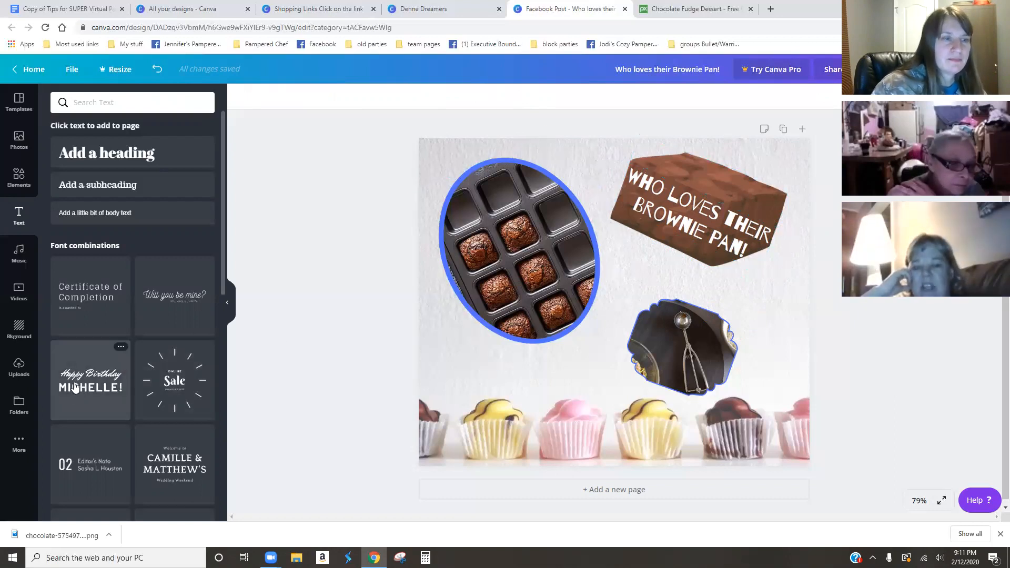
# Step: Add the "brunch" font combination to the page, enlarge it to a heading size of 132 and position it across the middle of the design
pyautogui.scroll(-2, 87, 327)
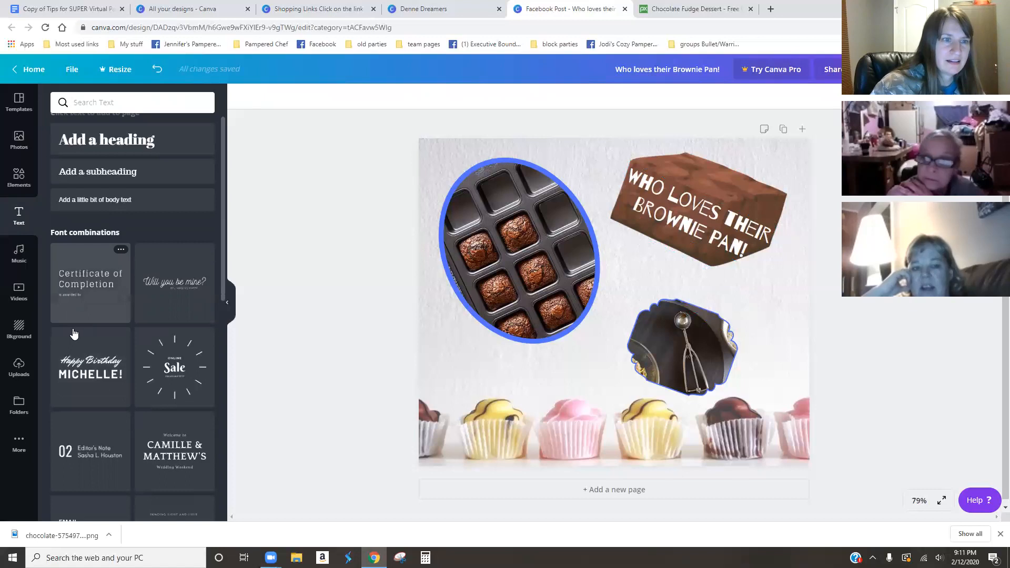
pyautogui.scroll(-5, 144, 293)
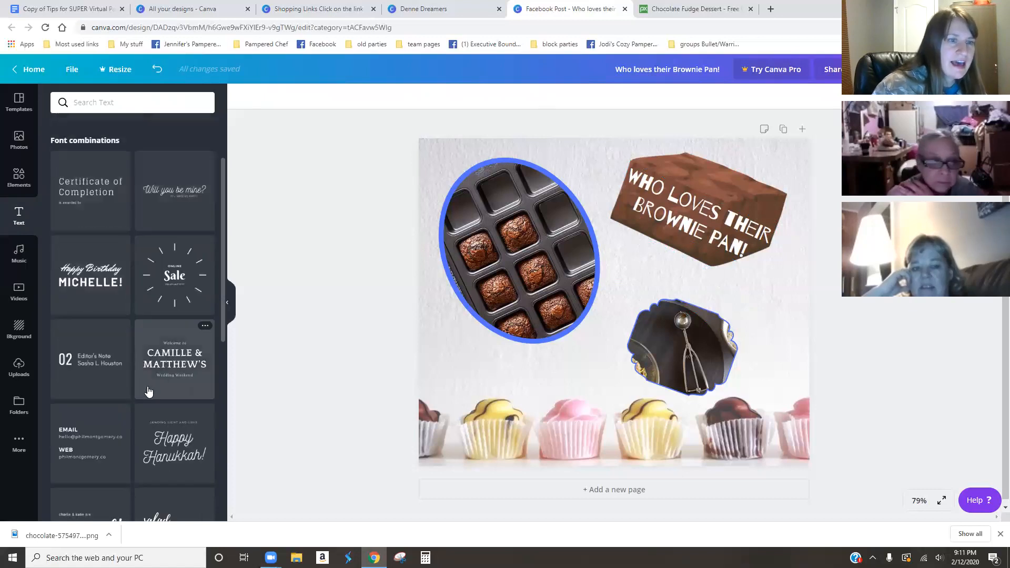
pyautogui.scroll(-8, 140, 384)
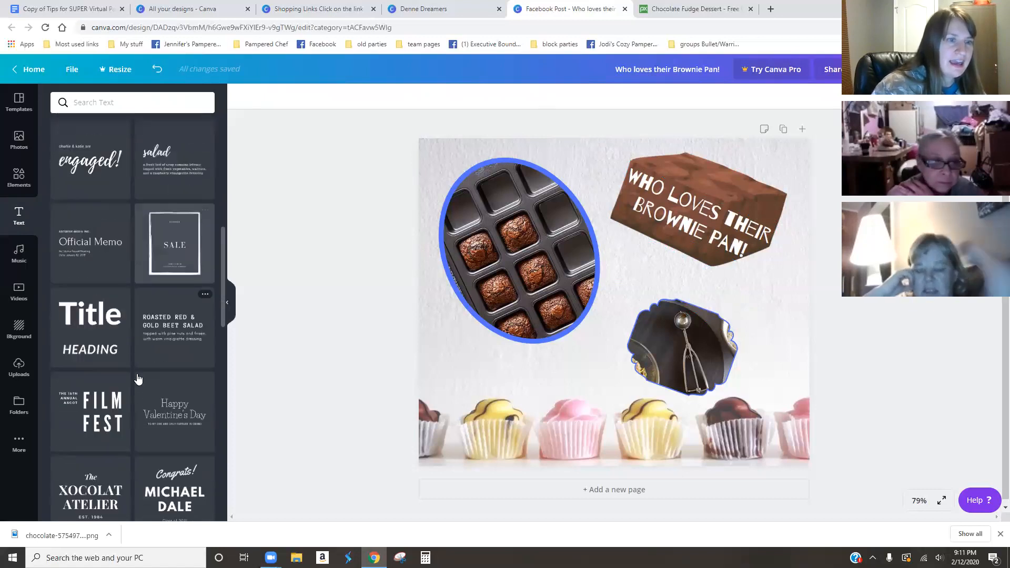
pyautogui.scroll(-13, 138, 370)
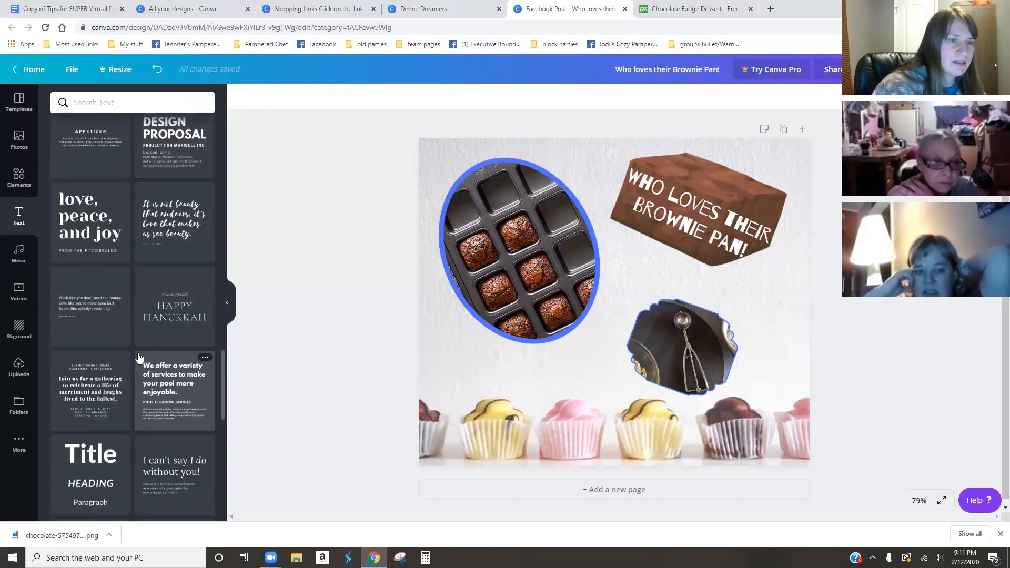
pyautogui.scroll(3, 139, 356)
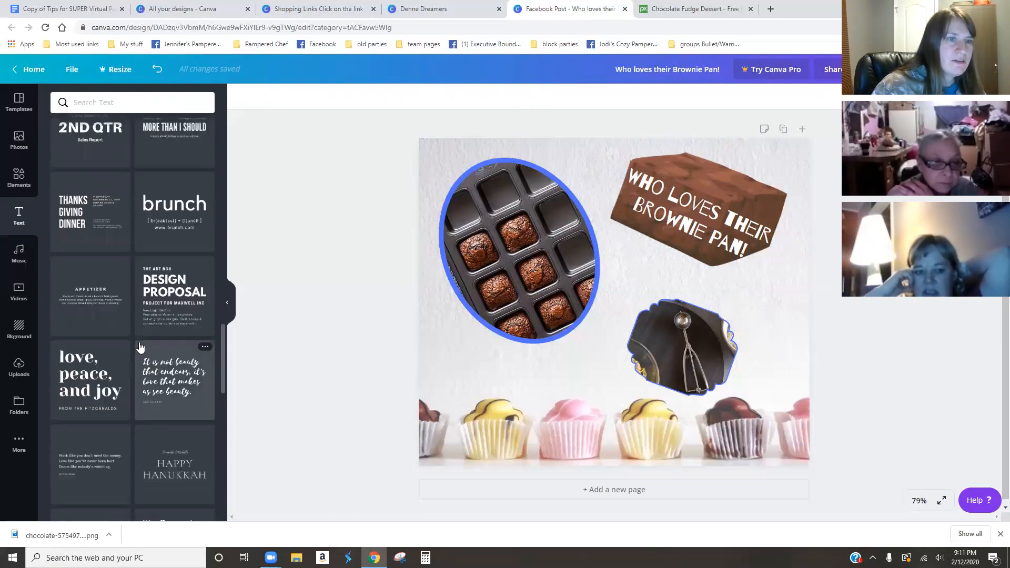
pyautogui.click(169, 237)
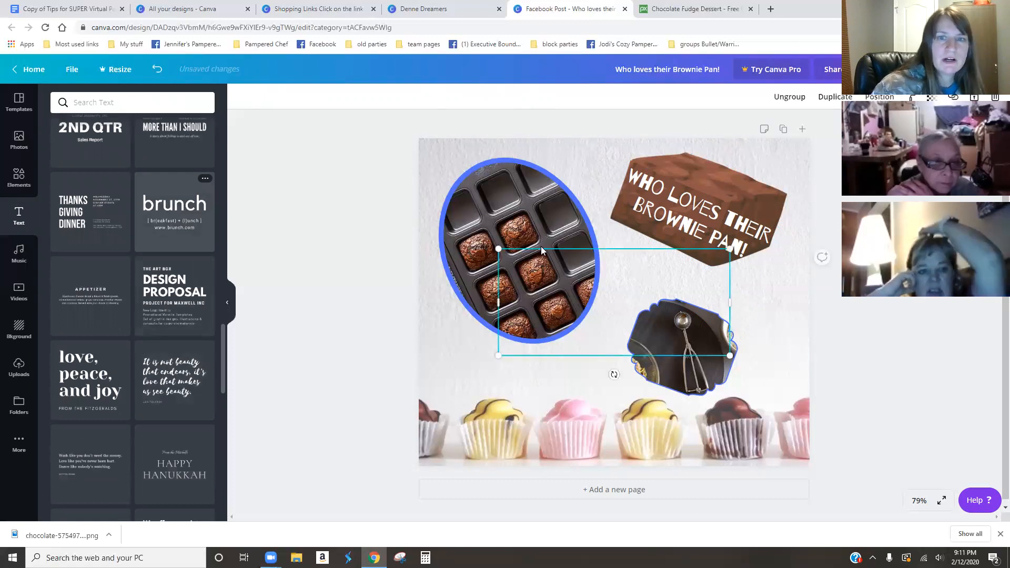
pyautogui.moveTo(599, 297); pyautogui.dragTo(607, 265)
pyautogui.moveTo(739, 325); pyautogui.dragTo(763, 298)
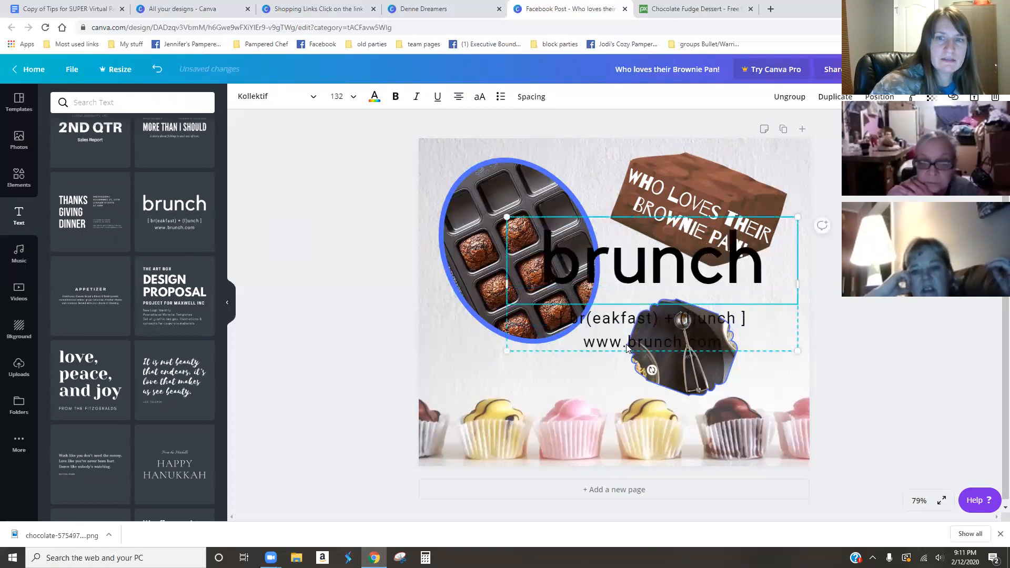
pyautogui.moveTo(637, 272); pyautogui.dragTo(589, 304)
# Step: Replace the "brunch" heading text with "Brownie Pan"
pyautogui.click(587, 300)
pyautogui.click(588, 300)
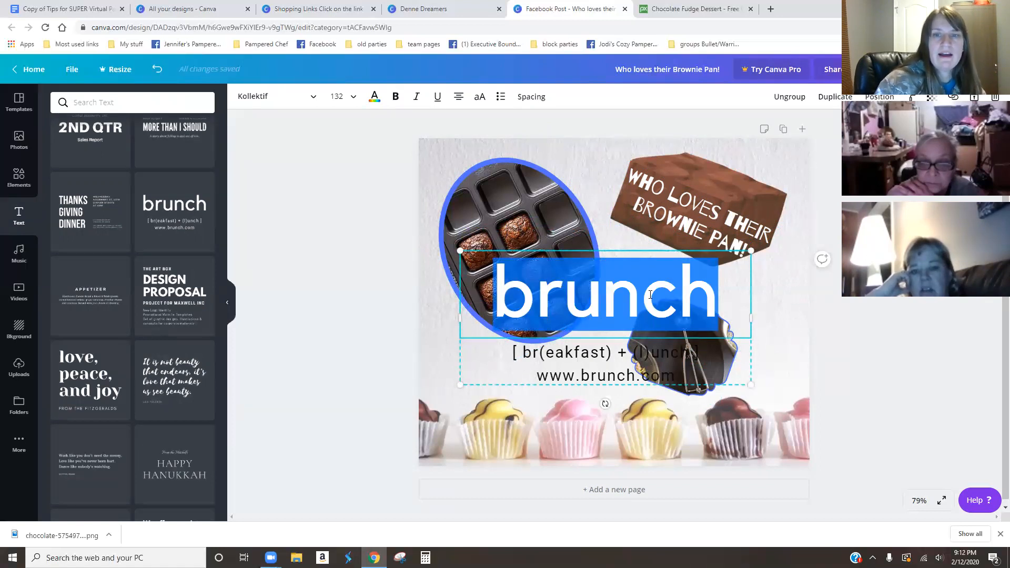
pyautogui.write('Brownoi')
pyautogui.press('BackSpace')
pyautogui.press('BackSpace')
pyautogui.press('BackSpace')
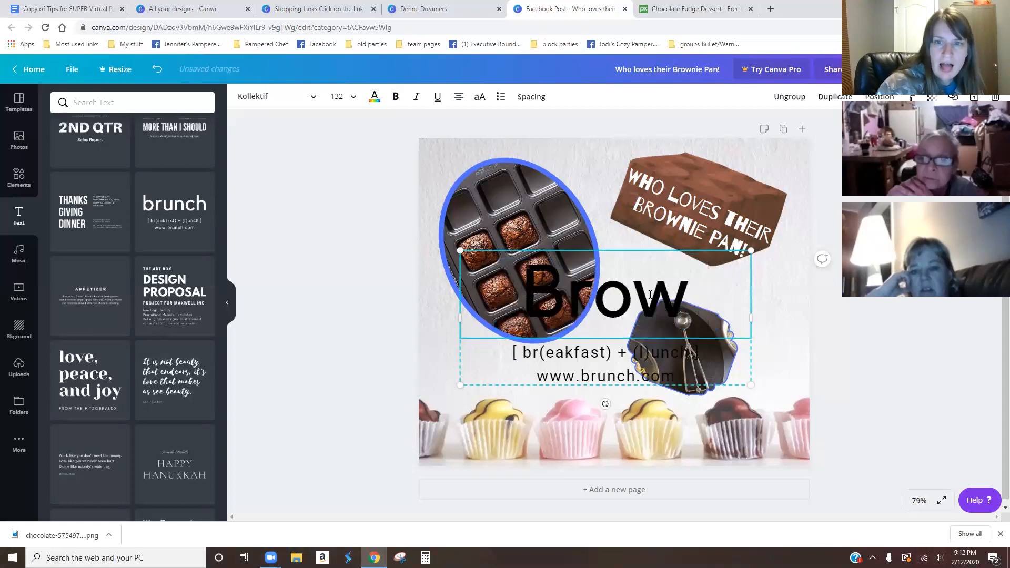
pyautogui.write('nie Pan')
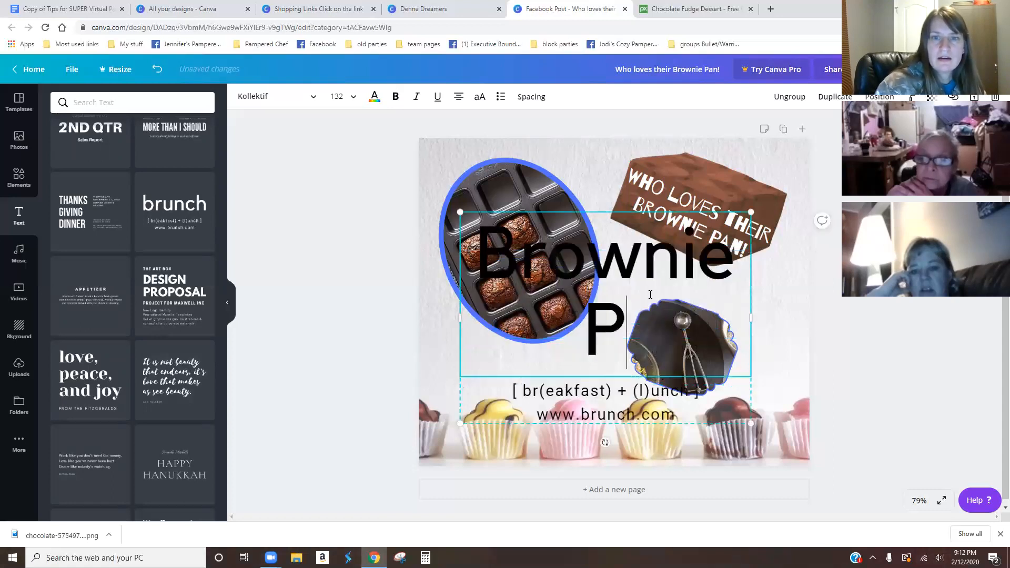
# Step: Delete the old "Who Loves Their Brownie Pan!" title from the brownie and scale down the "Brownie Pan" text group
pyautogui.click(656, 204)
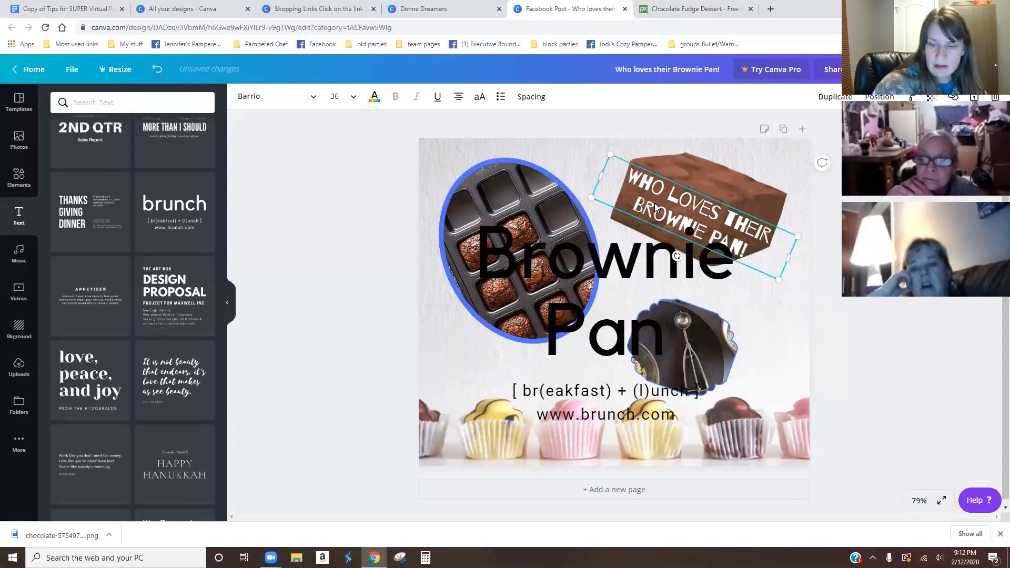
pyautogui.press('Delete')
pyautogui.click(660, 297)
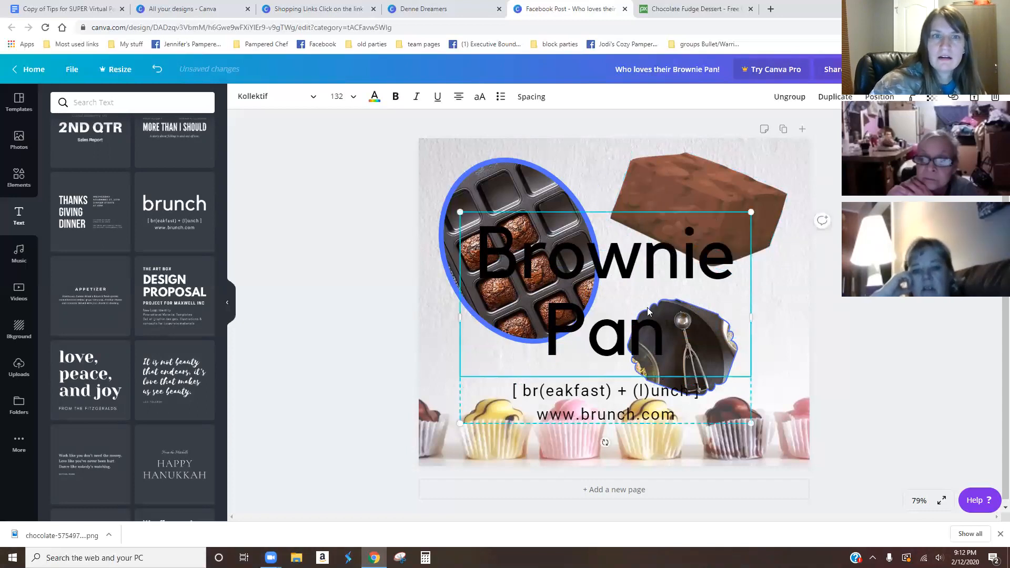
pyautogui.moveTo(751, 317); pyautogui.dragTo(748, 318)
pyautogui.moveTo(737, 404); pyautogui.dragTo(663, 349)
# Step: Replace the two small lines under the "Brownie Pan" heading with "Not for just brownies!"
pyautogui.click(563, 348)
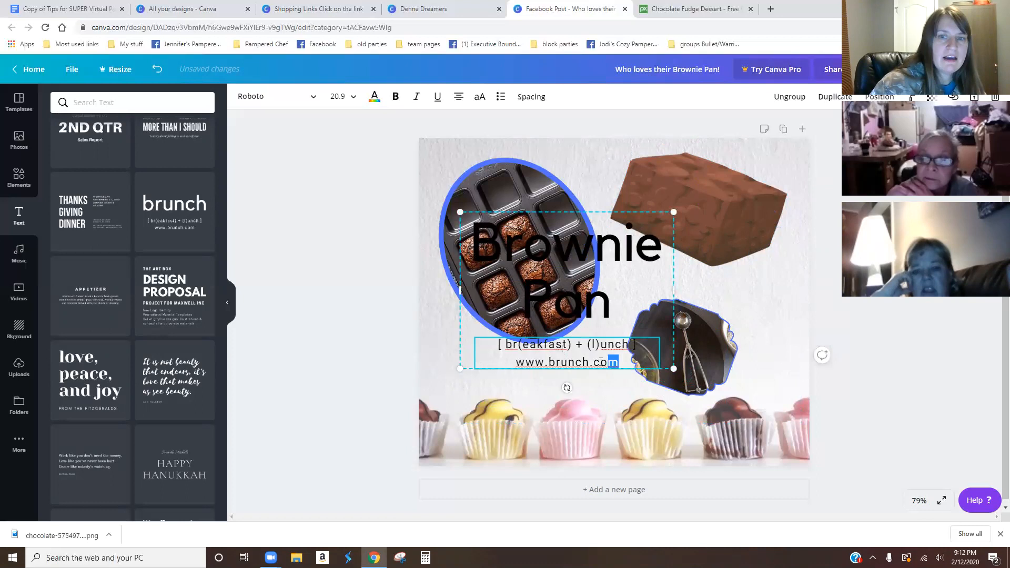
pyautogui.moveTo(601, 362); pyautogui.dragTo(493, 345)
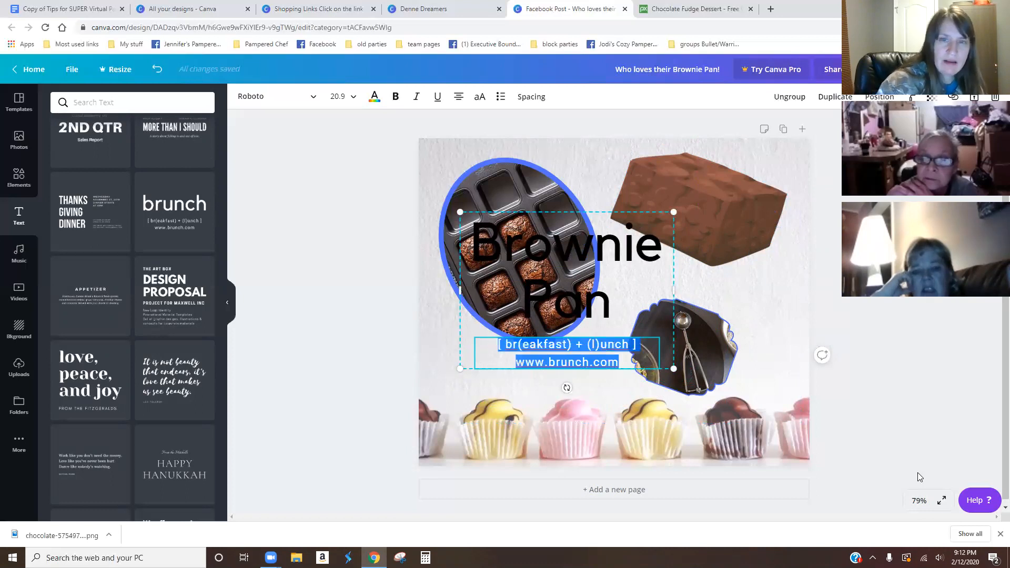
pyautogui.write('Y')
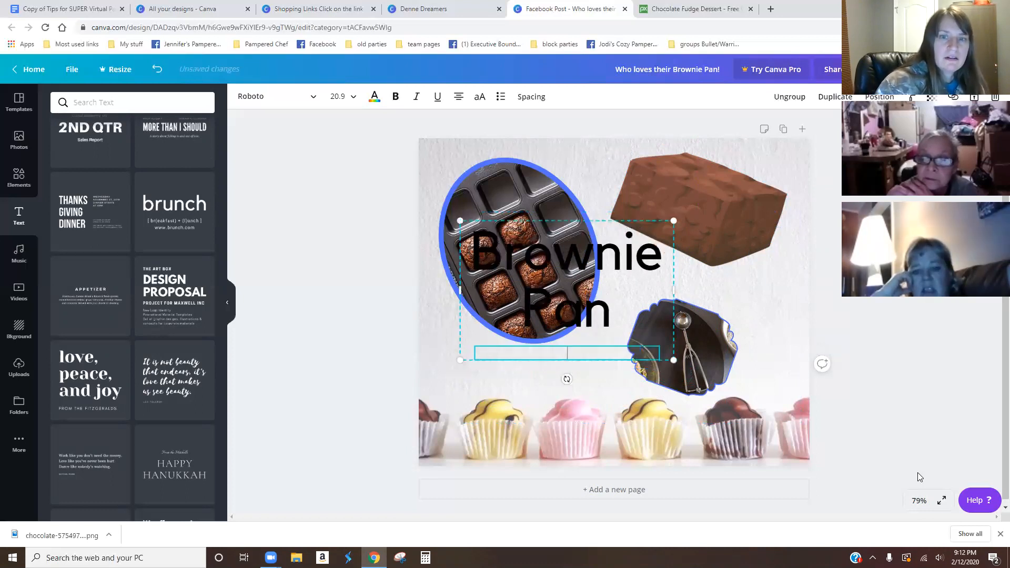
pyautogui.write('ot f')
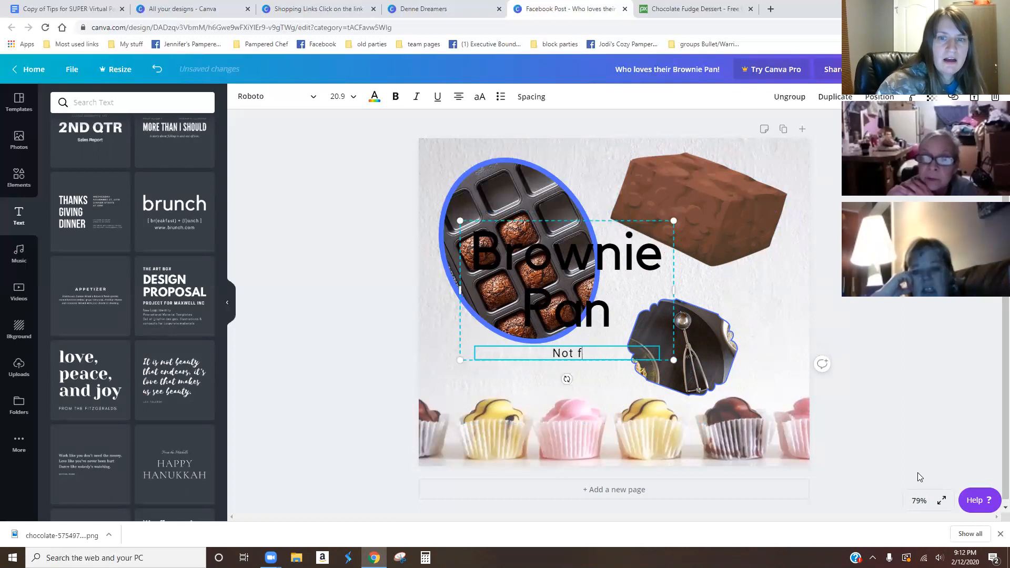
pyautogui.write('or just Brownies!')
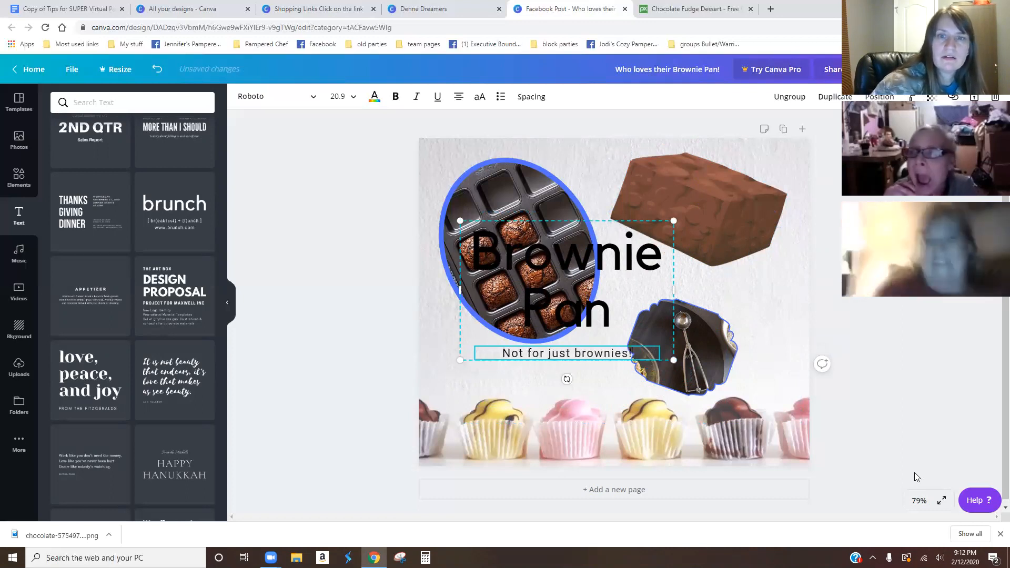
# Step: Tilt the text group clockwise, shrink it to a heading size of about 75 and place it over the brownie graphic
pyautogui.moveTo(568, 378); pyautogui.dragTo(527, 370)
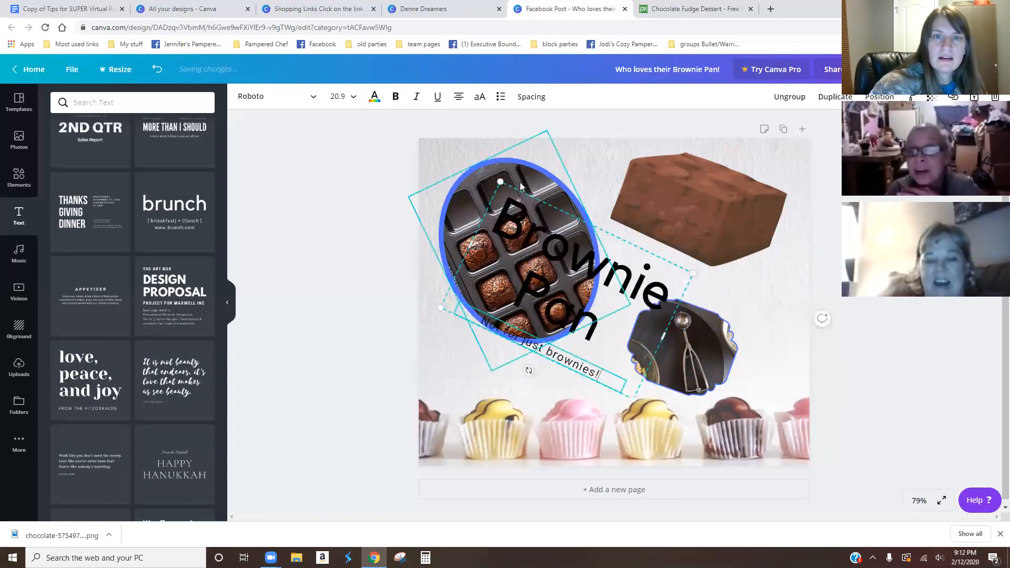
pyautogui.moveTo(500, 182); pyautogui.dragTo(562, 254)
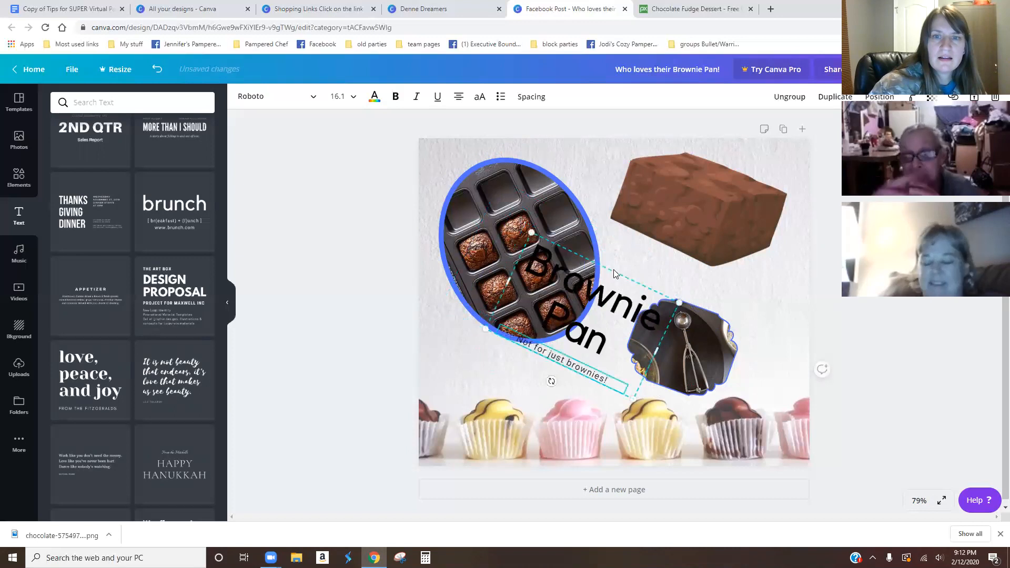
pyautogui.moveTo(635, 274); pyautogui.dragTo(732, 181)
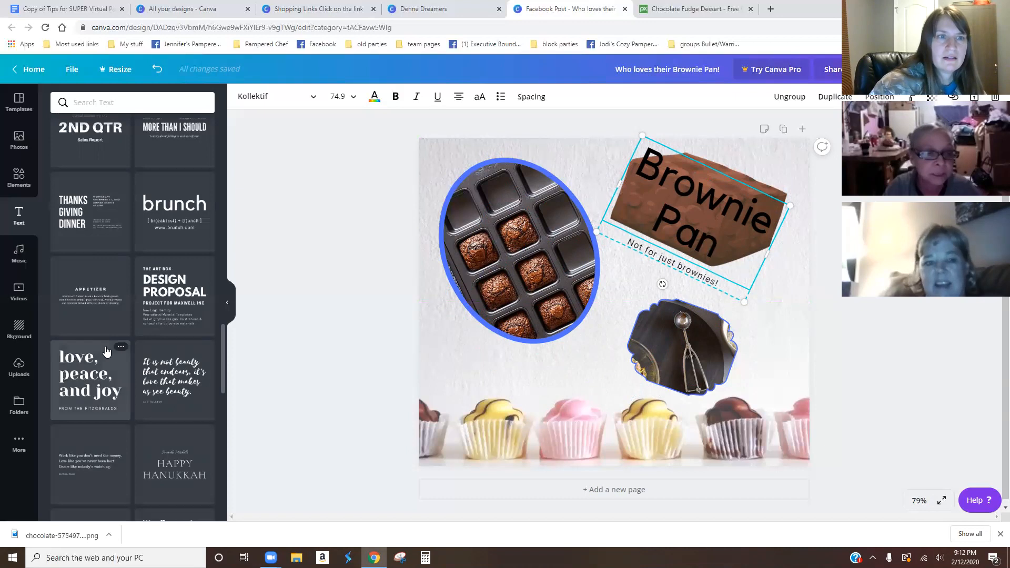
pyautogui.scroll(3, 120, 353)
pyautogui.scroll(4, 102, 322)
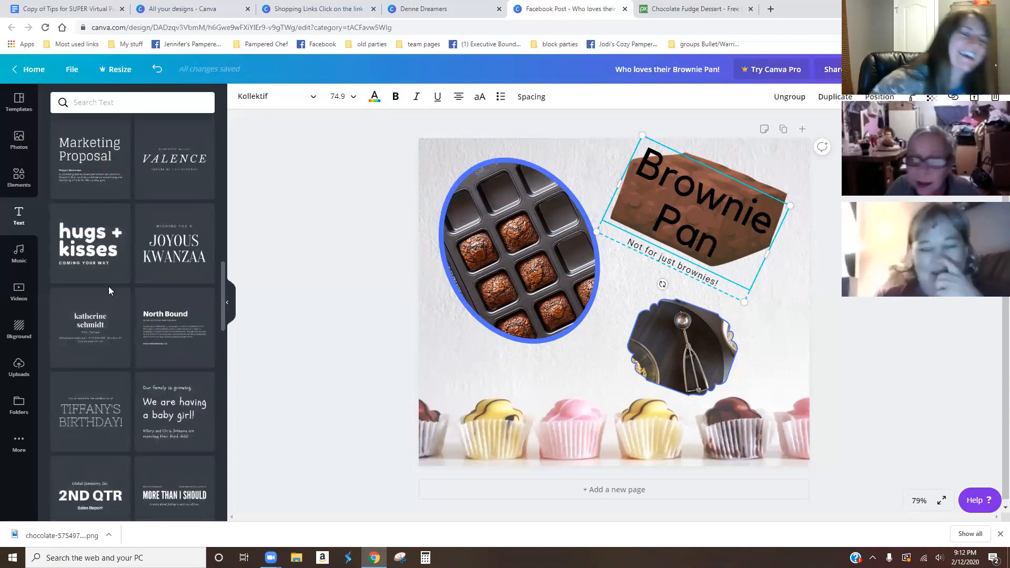
pyautogui.scroll(2, 104, 250)
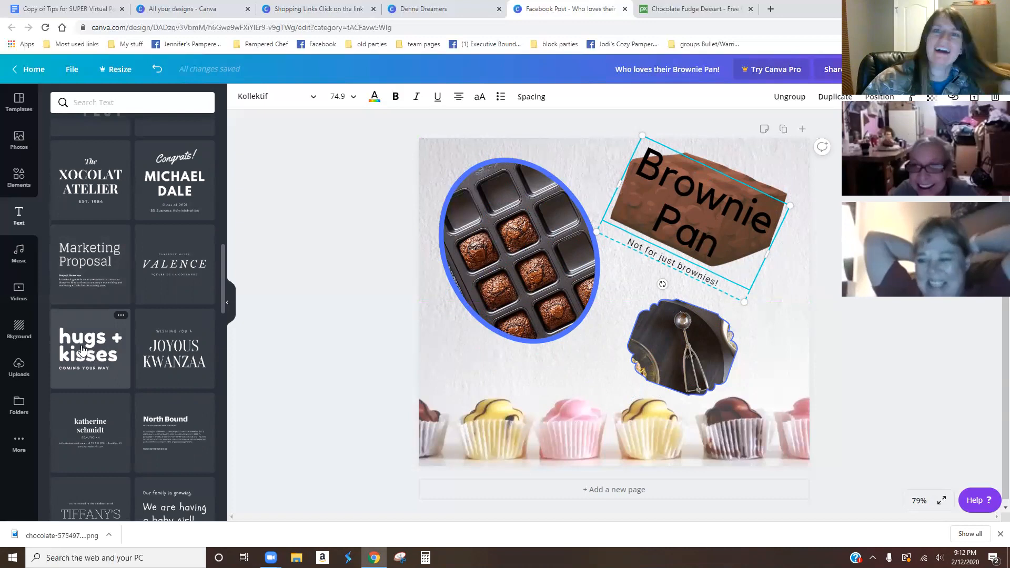
# Step: Delete the brownie graphic behind the text and shift the "Brownie Pan" text group slightly right and down
pyautogui.click(768, 187)
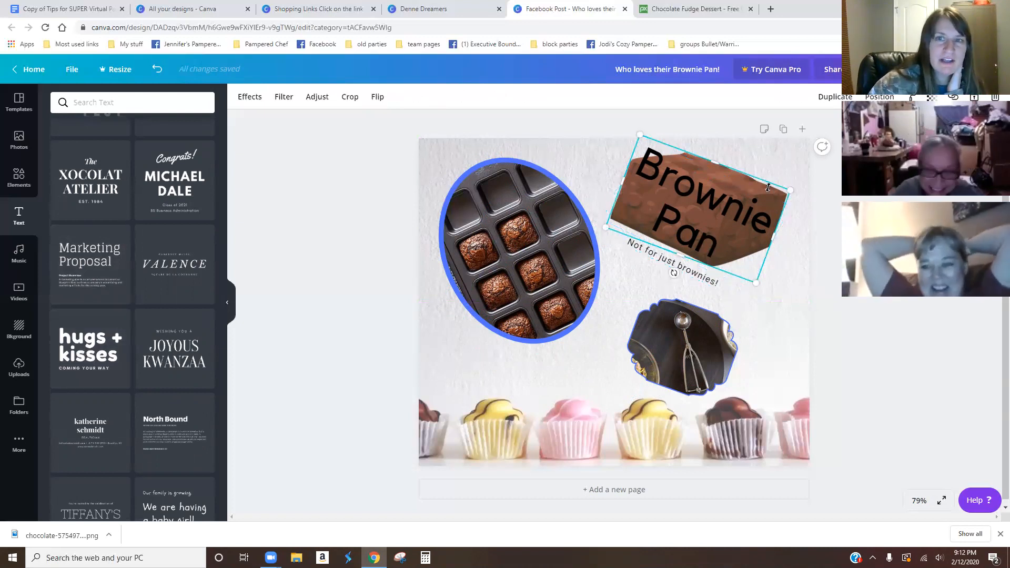
pyautogui.press('Delete')
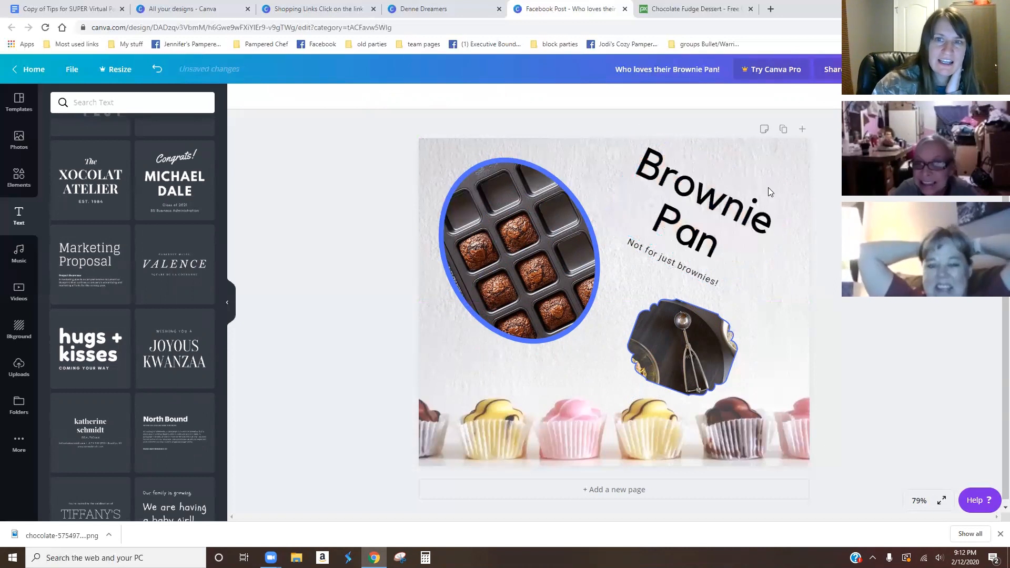
pyautogui.click(726, 221)
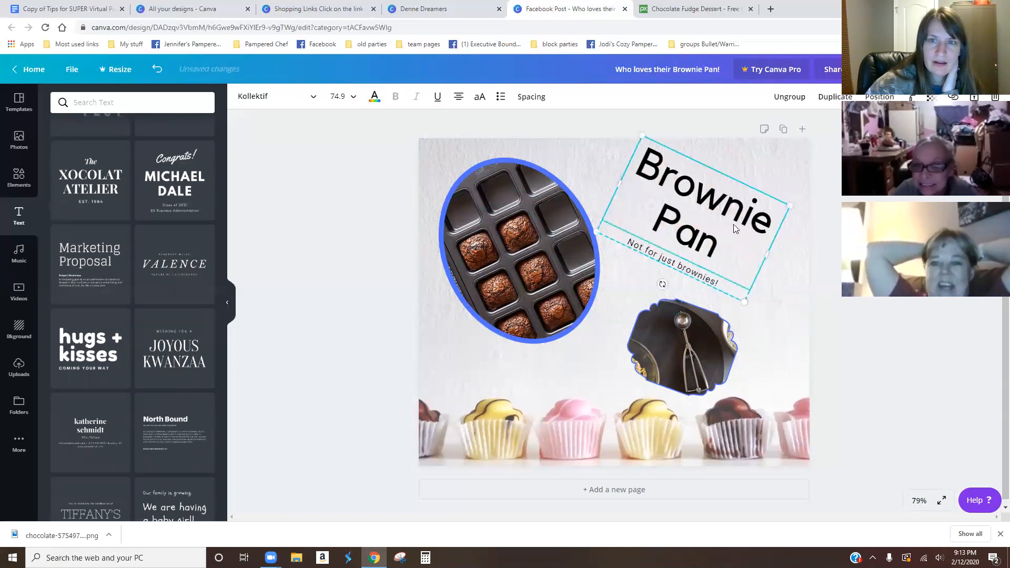
pyautogui.moveTo(737, 226); pyautogui.dragTo(756, 241)
pyautogui.moveTo(710, 218); pyautogui.dragTo(700, 208)
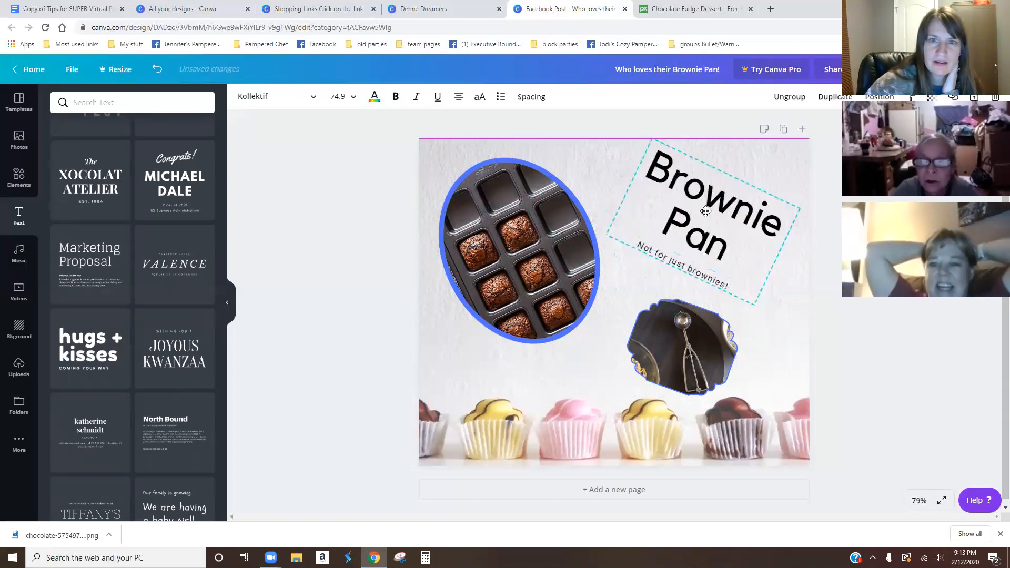
pyautogui.click(992, 334)
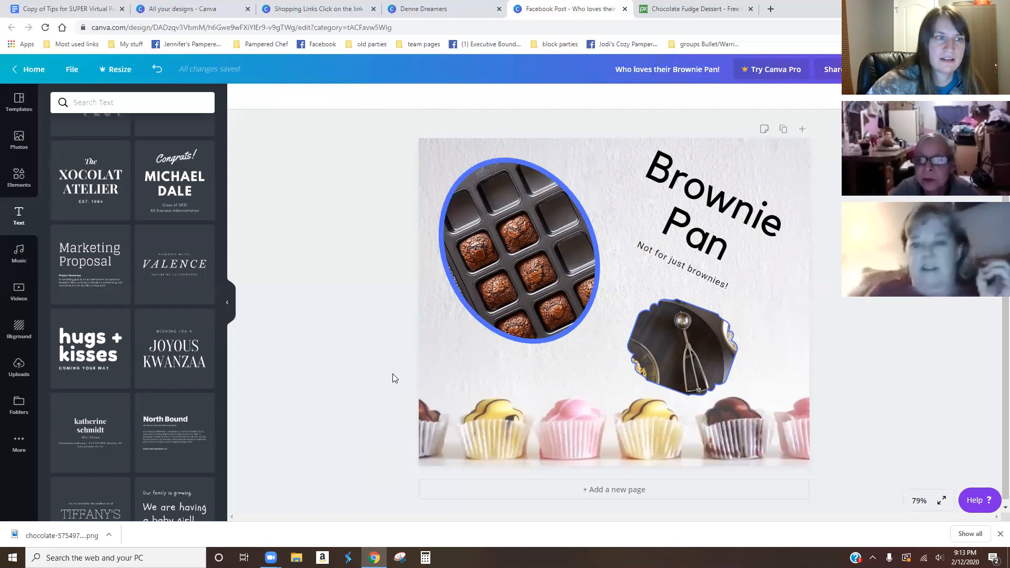
# Step: Change the border of the oval brownie pan photo frame to the light pink #f1acd7
pyautogui.click(521, 277)
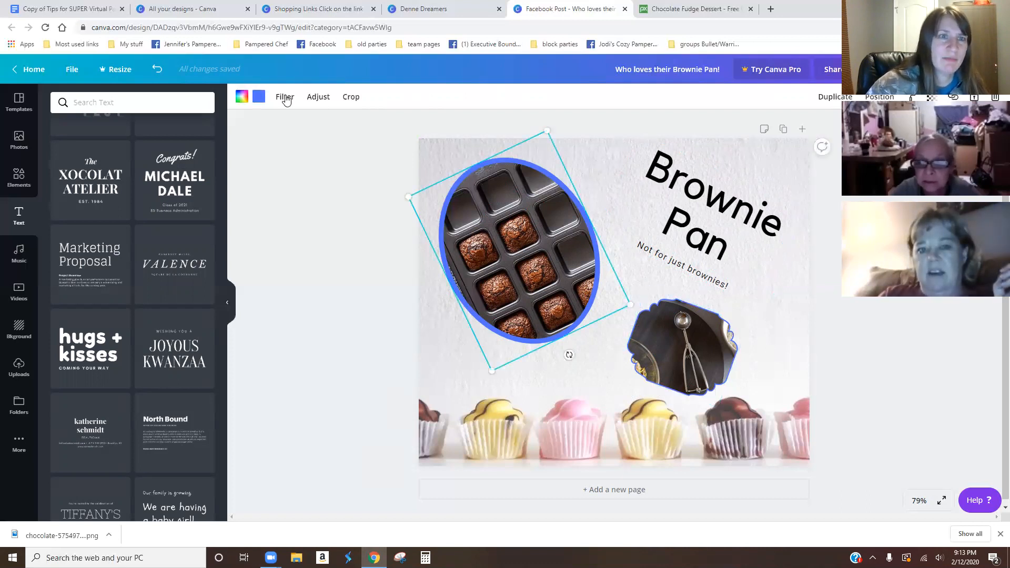
pyautogui.click(259, 98)
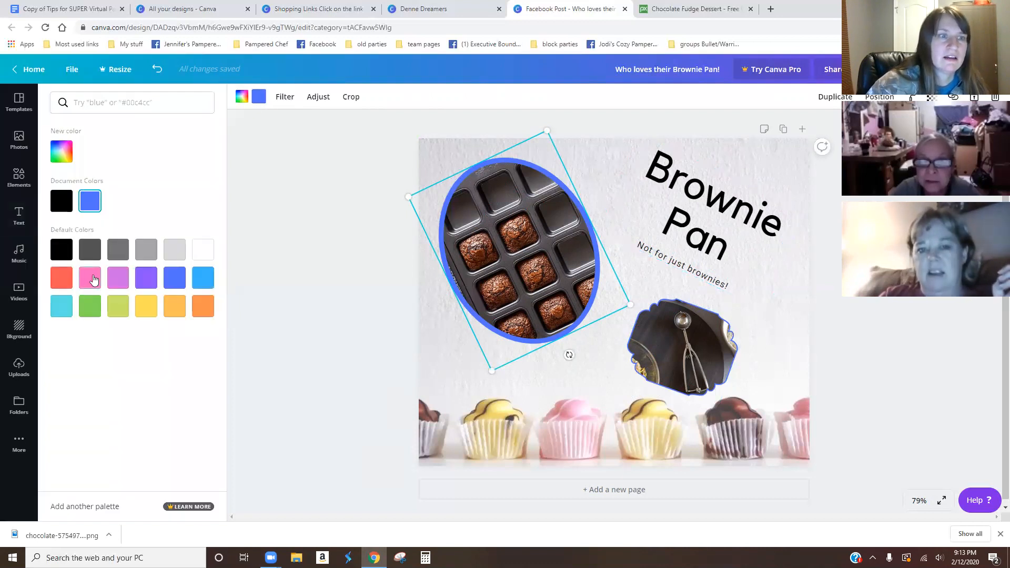
pyautogui.click(89, 277)
pyautogui.click(60, 147)
pyautogui.moveTo(142, 182); pyautogui.dragTo(99, 179)
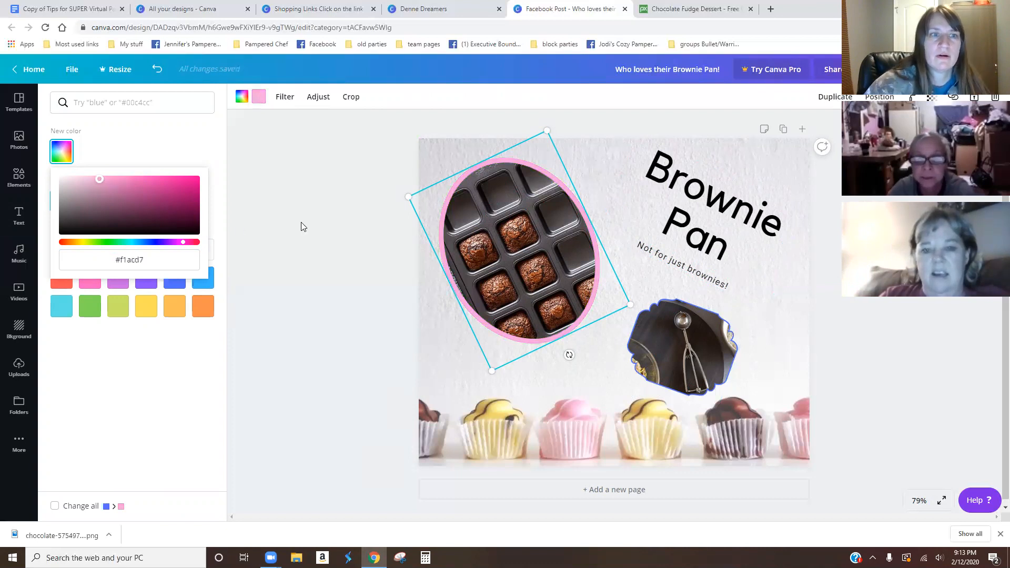
pyautogui.click(303, 227)
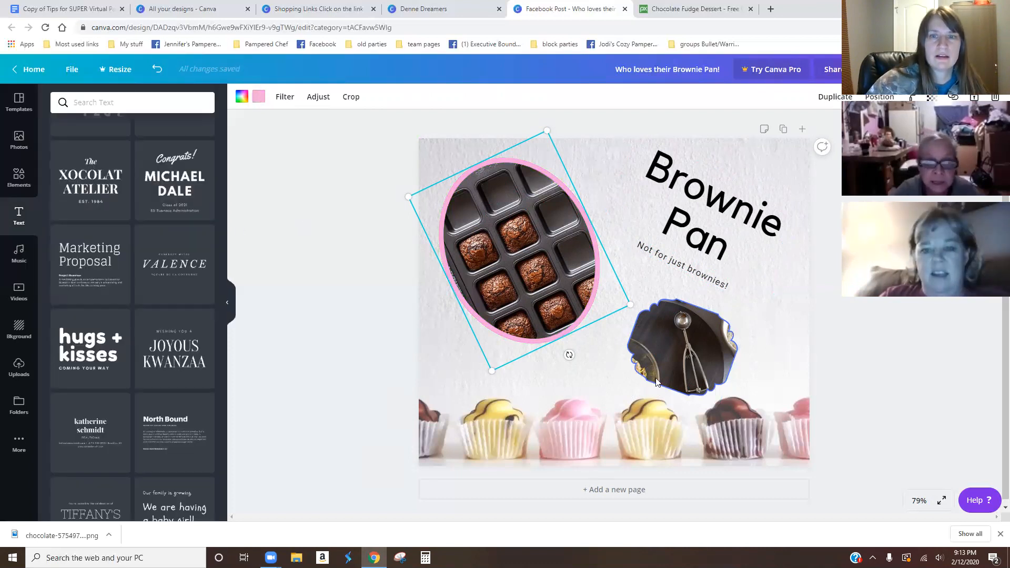
# Step: Recolor the border of the scoop photo frame with the same light pink from the document colors
pyautogui.click(683, 350)
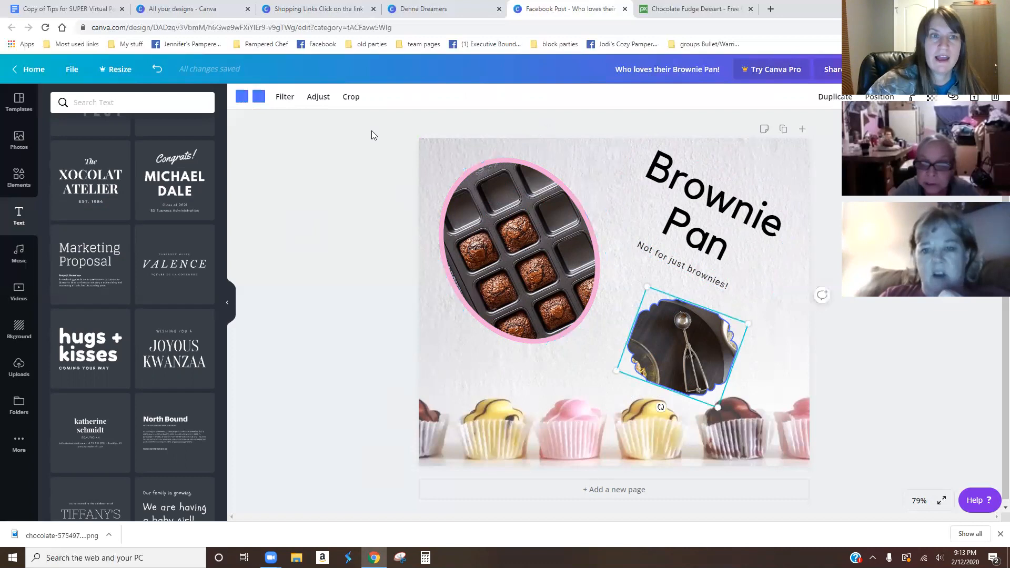
pyautogui.click(258, 97)
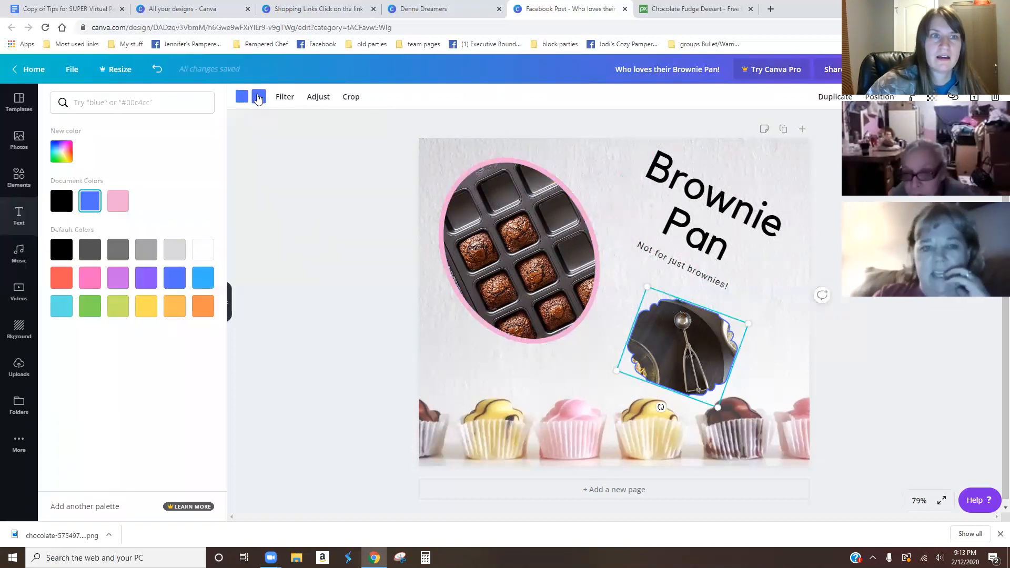
pyautogui.click(126, 202)
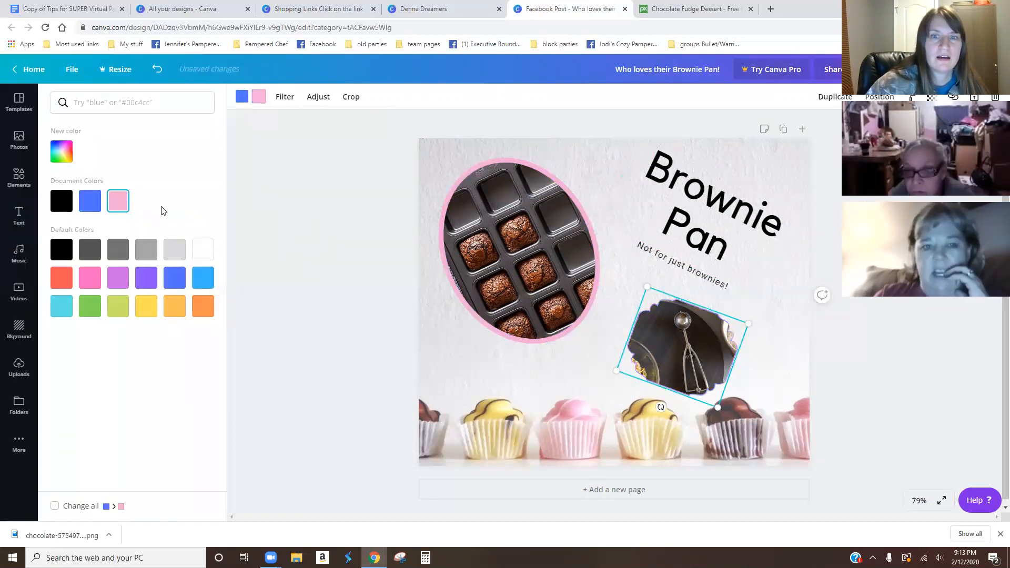
pyautogui.click(356, 376)
# Step: Recolor the "Brownie Pan" heading text with the light pink from the document colors
pyautogui.click(715, 241)
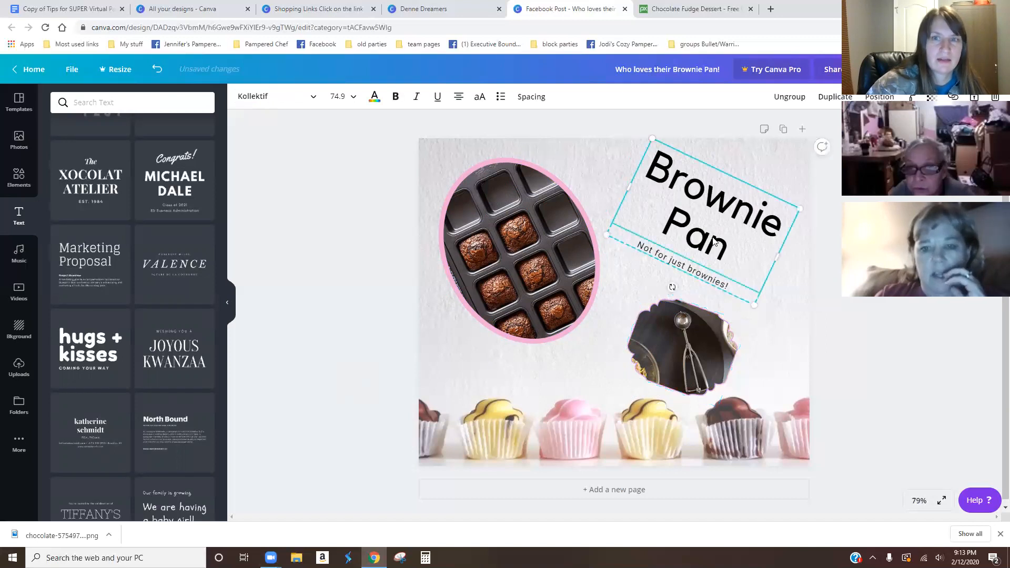
pyautogui.doubleClick(738, 249)
pyautogui.moveTo(738, 250); pyautogui.dragTo(648, 166)
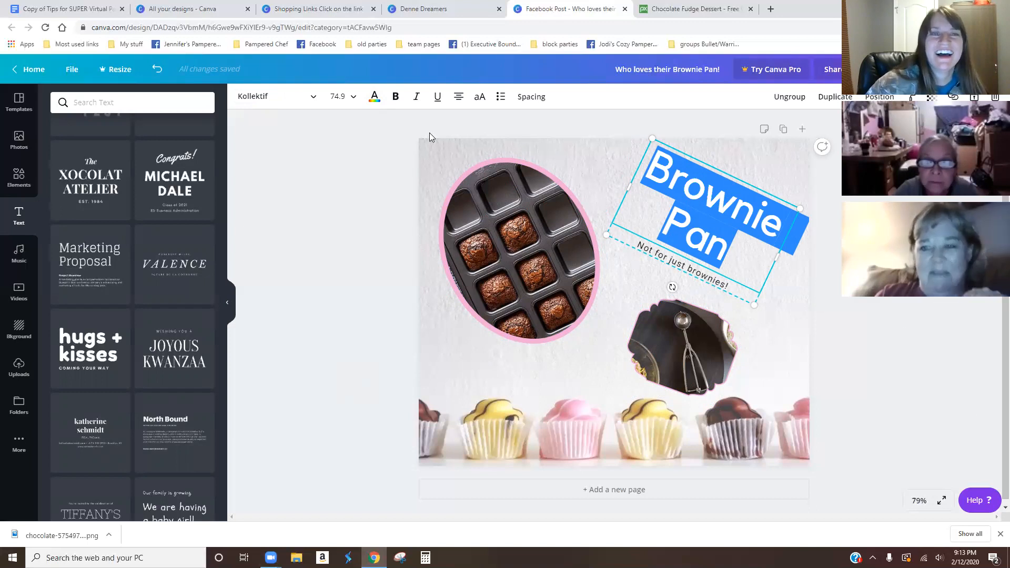
pyautogui.click(375, 100)
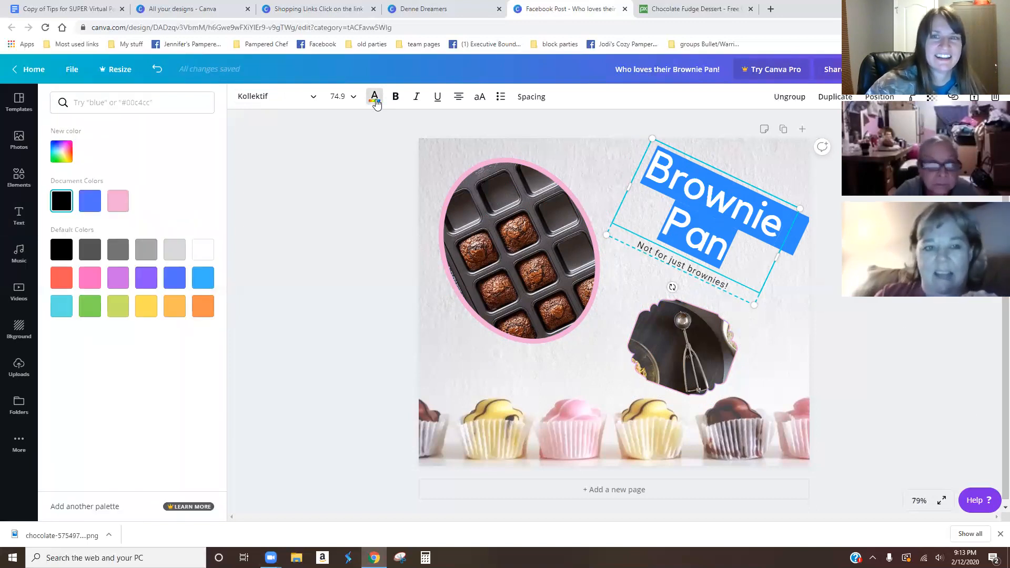
pyautogui.click(118, 201)
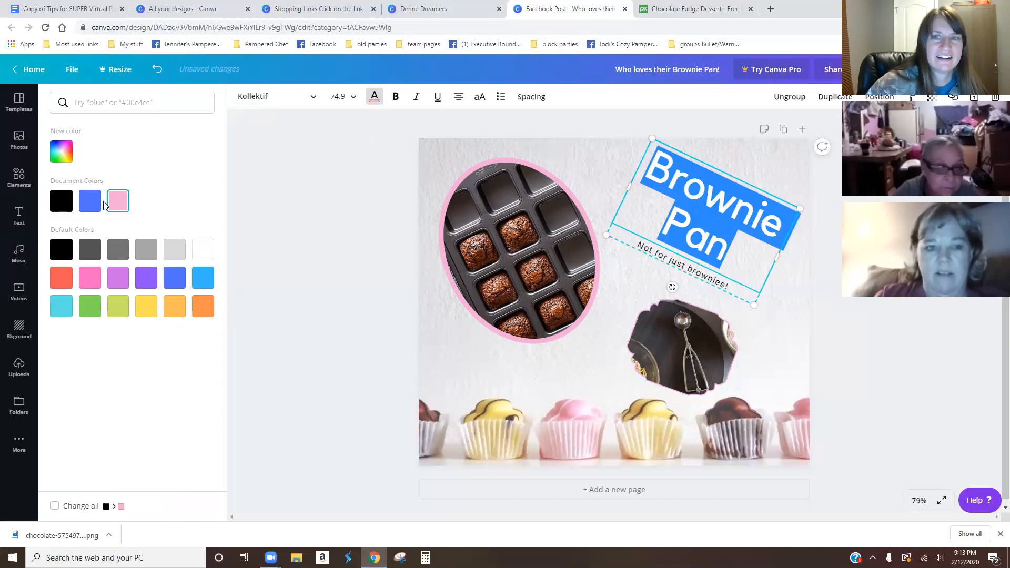
pyautogui.click(345, 275)
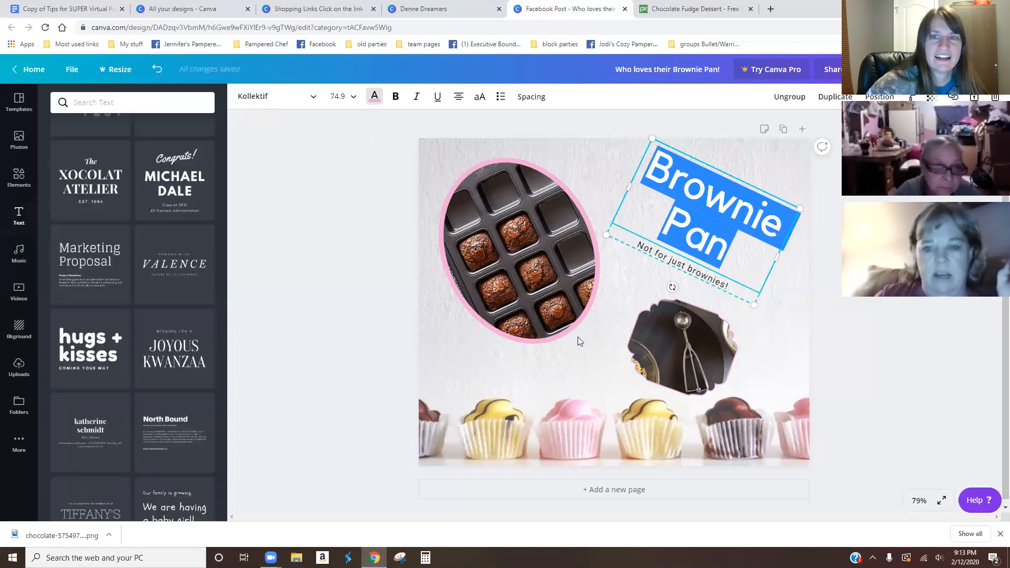
pyautogui.click(792, 337)
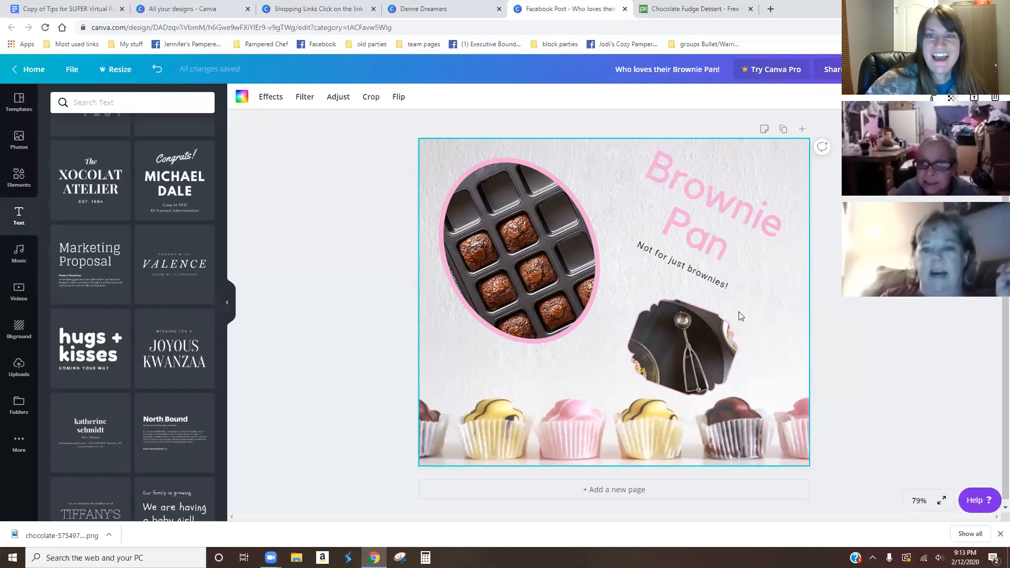
# Step: Shrink the oval brownie pan photo frame to roughly 70 percent of its size
pyautogui.click(722, 289)
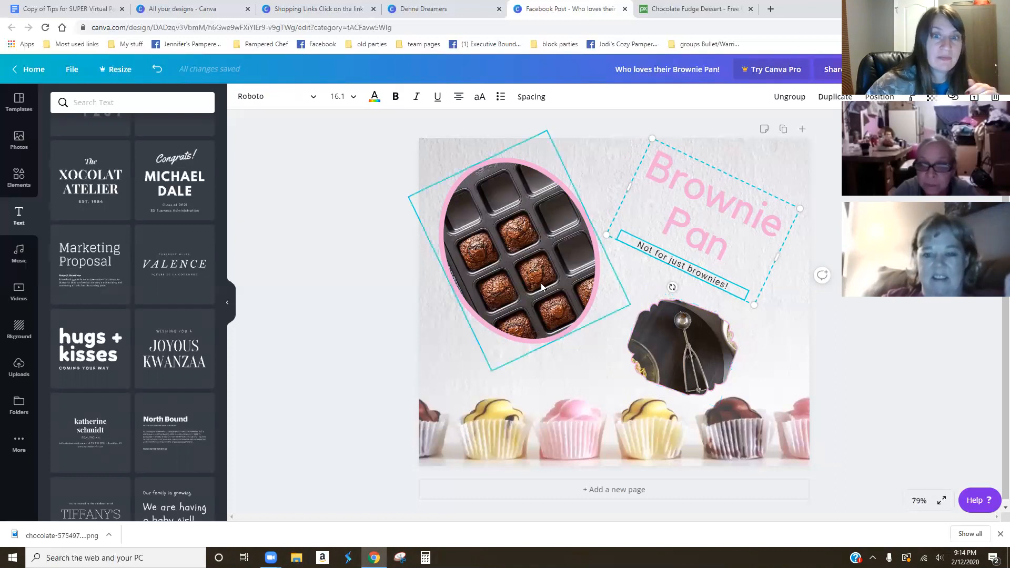
pyautogui.click(564, 287)
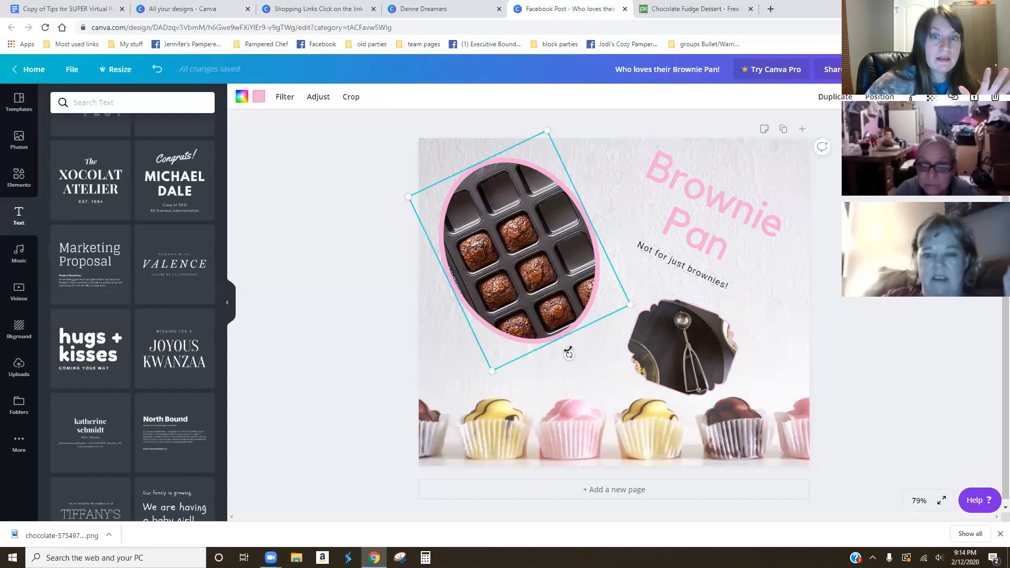
pyautogui.moveTo(630, 306); pyautogui.dragTo(566, 274)
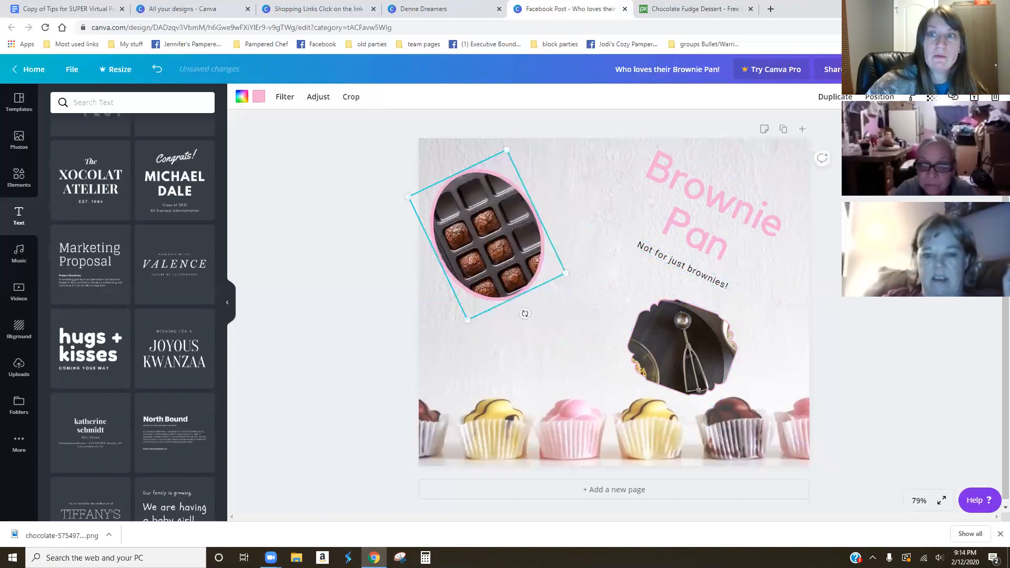
# Step: Duplicate the oval brownie pan frame, place the copy between the original and the heading, and delete that copy with its photo
pyautogui.click(841, 103)
pyautogui.moveTo(532, 245); pyautogui.dragTo(635, 208)
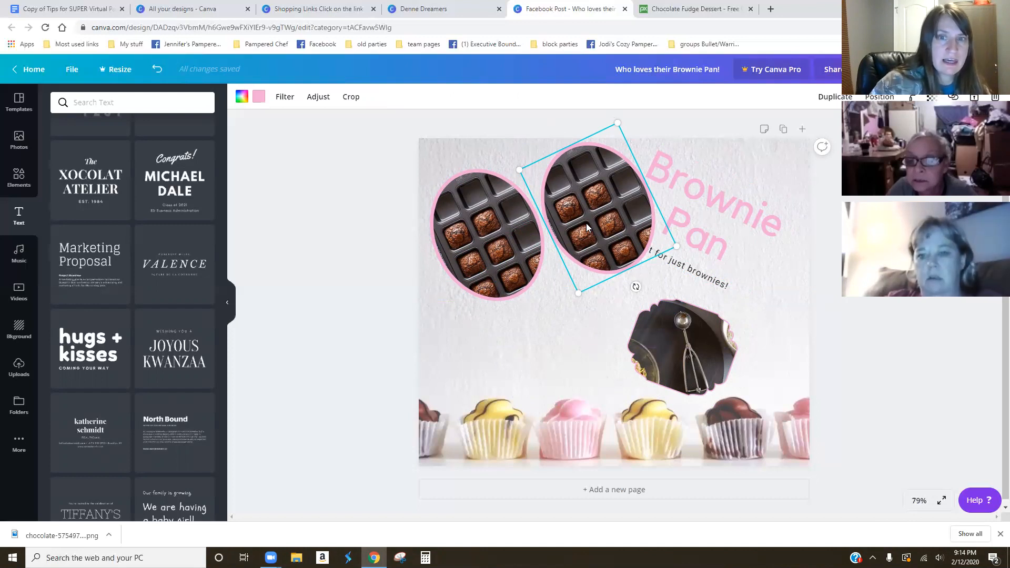
pyautogui.moveTo(578, 293)
pyautogui.mouseDown()
pyautogui.moveTo(576, 301)
pyautogui.moveTo(578, 270)
pyautogui.moveTo(568, 294)
pyautogui.mouseUp()
pyautogui.press('Delete')
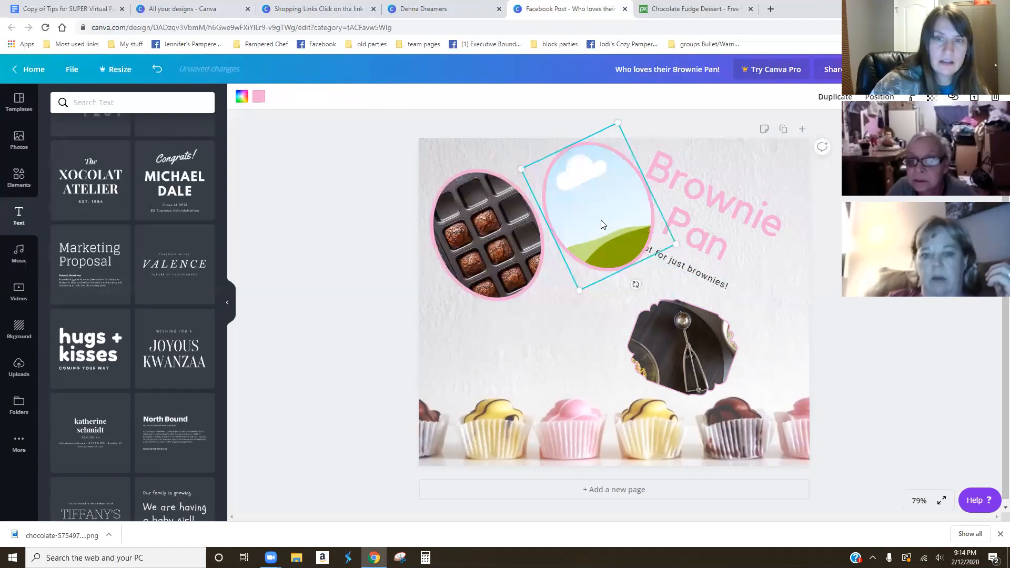
pyautogui.press('Delete')
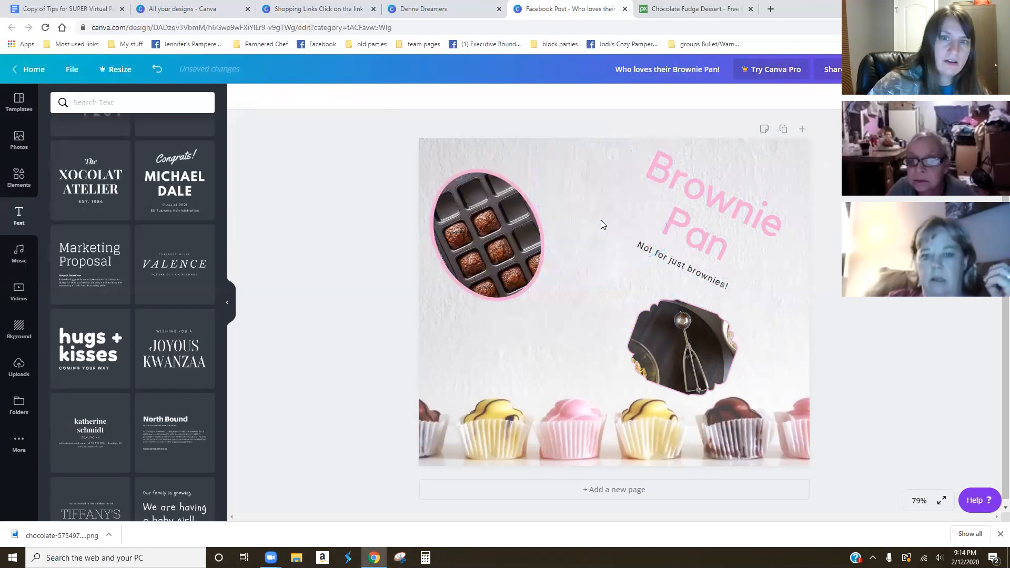
# Step: Enlarge the remaining oval brownie pan photo frame by about a quarter
pyautogui.click(500, 263)
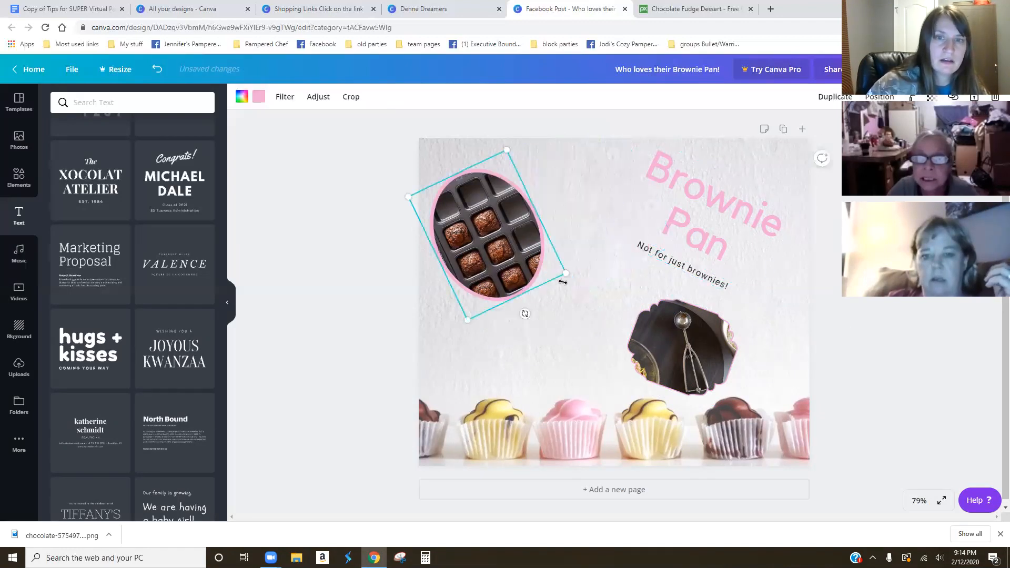
pyautogui.moveTo(566, 273); pyautogui.dragTo(609, 291)
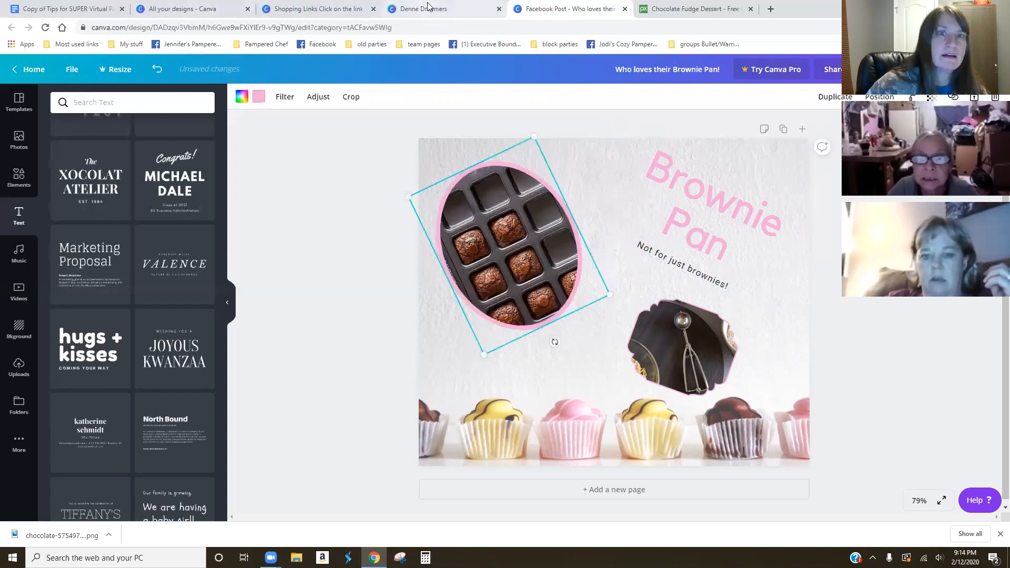
# Step: In the open Future Executive Director Team design, duplicate the question-mark key twice, placing one copy at the end of the second and third rows
pyautogui.click(429, 8)
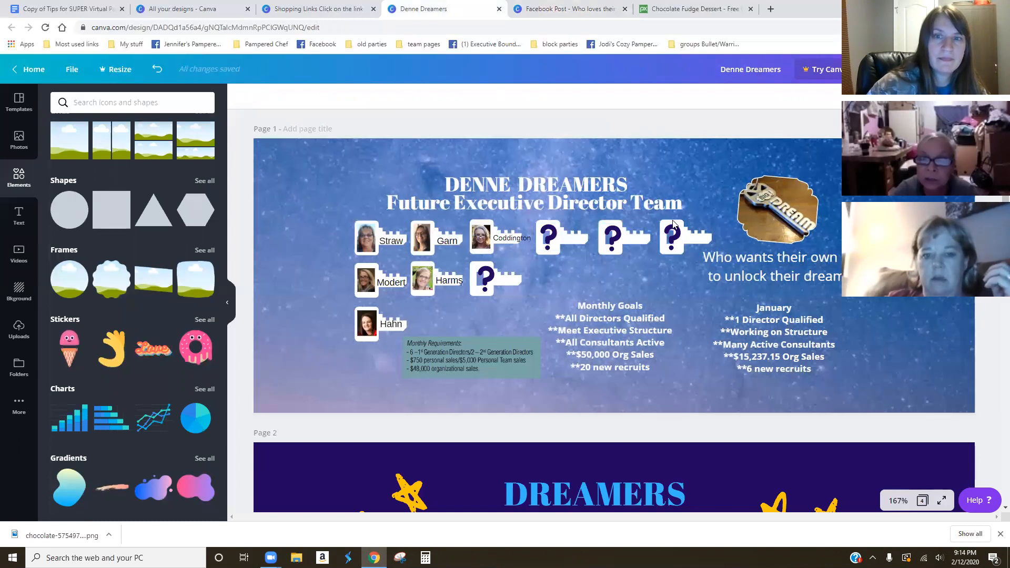
pyautogui.click(693, 245)
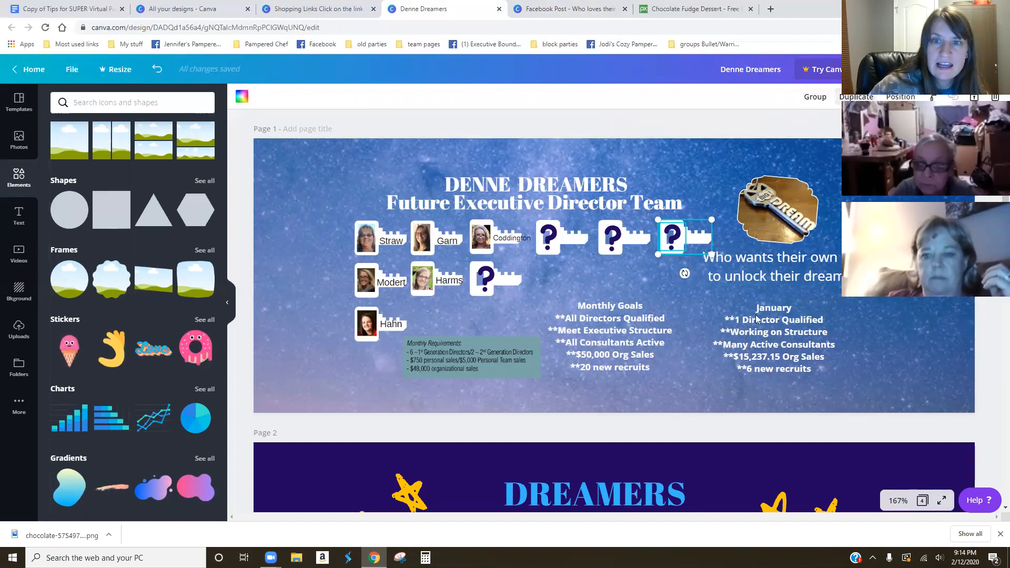
pyautogui.hotkey('ctrl', 'd')
pyautogui.moveTo(726, 285); pyautogui.dragTo(590, 292)
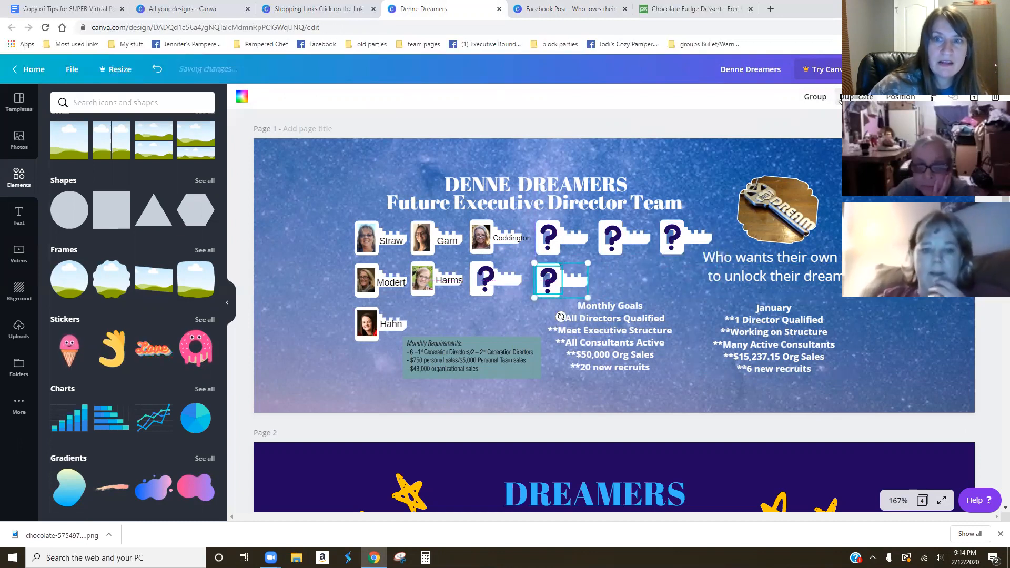
pyautogui.hotkey('ctrl', 'd')
pyautogui.moveTo(580, 299); pyautogui.dragTo(440, 326)
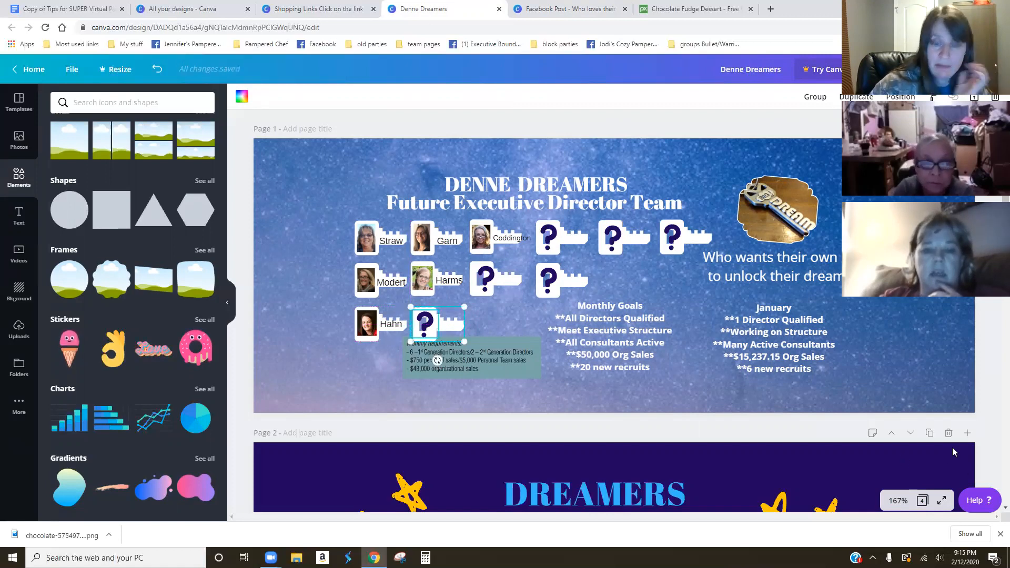
# Step: Shift the Monthly Requirements box and the Monthly Goals text slightly right and down, clear of the new question-mark keys
pyautogui.click(537, 378)
pyautogui.moveTo(538, 378); pyautogui.dragTo(527, 366)
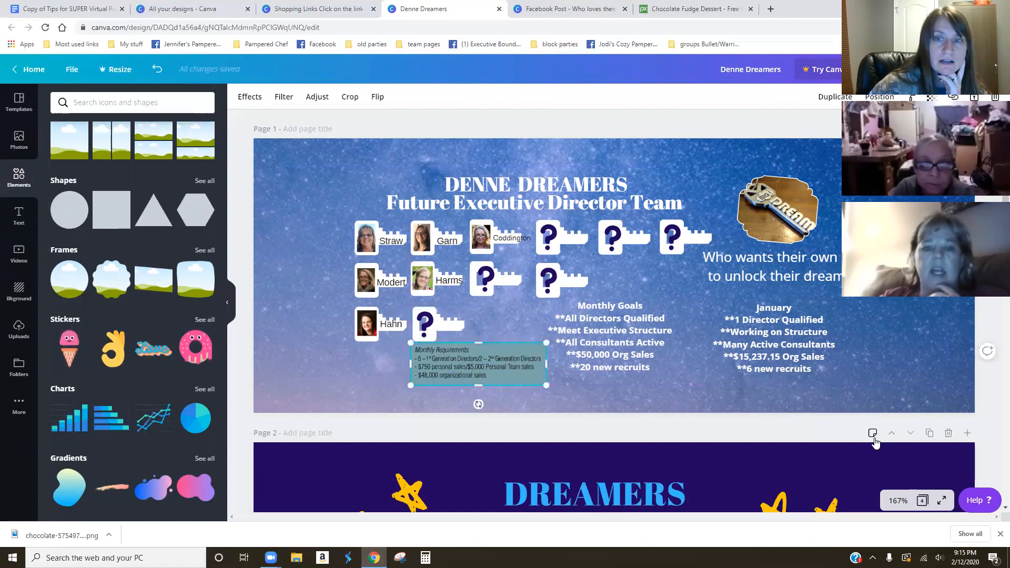
pyautogui.click(609, 329)
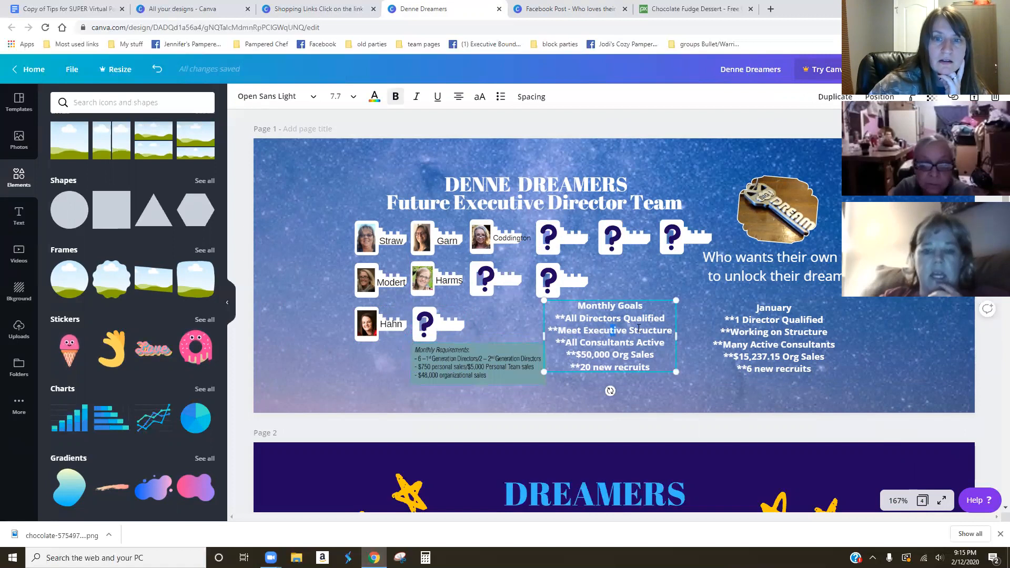
pyautogui.moveTo(632, 296); pyautogui.dragTo(652, 304)
pyautogui.click(500, 133)
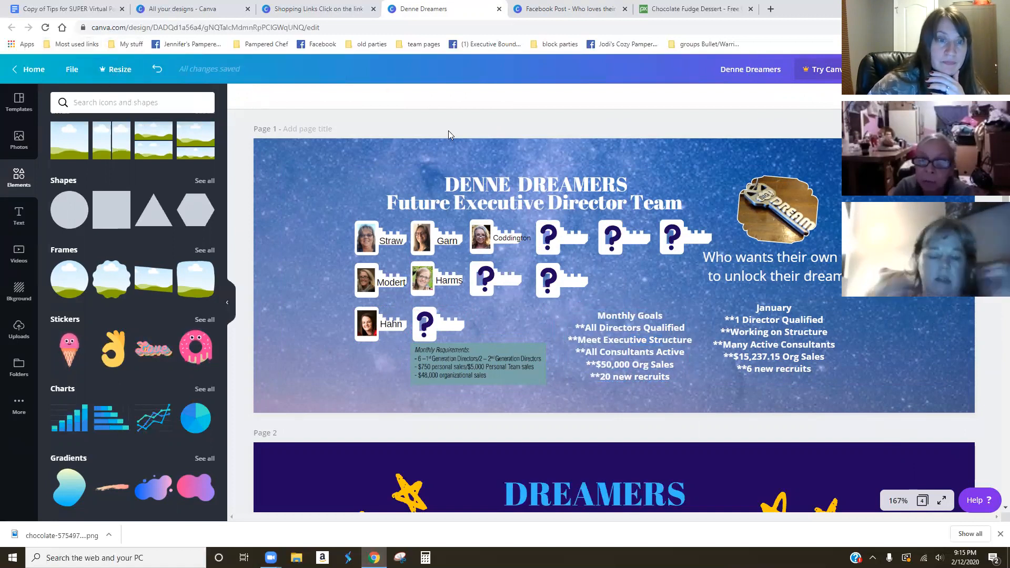
# Step: Browse the uploaded images for a team member photo for the first question-mark key in the first row
pyautogui.click(558, 14)
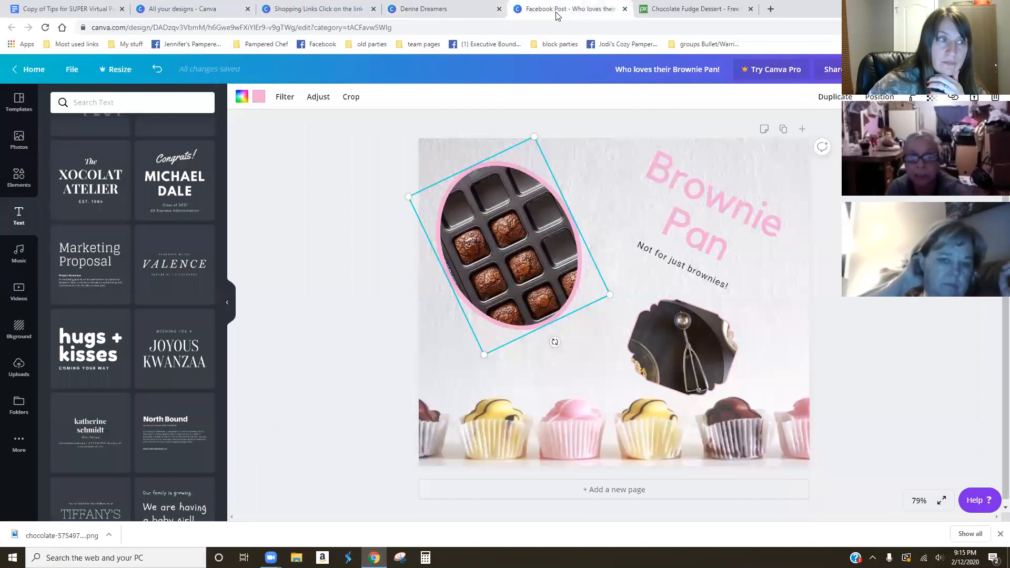
pyautogui.click(408, 8)
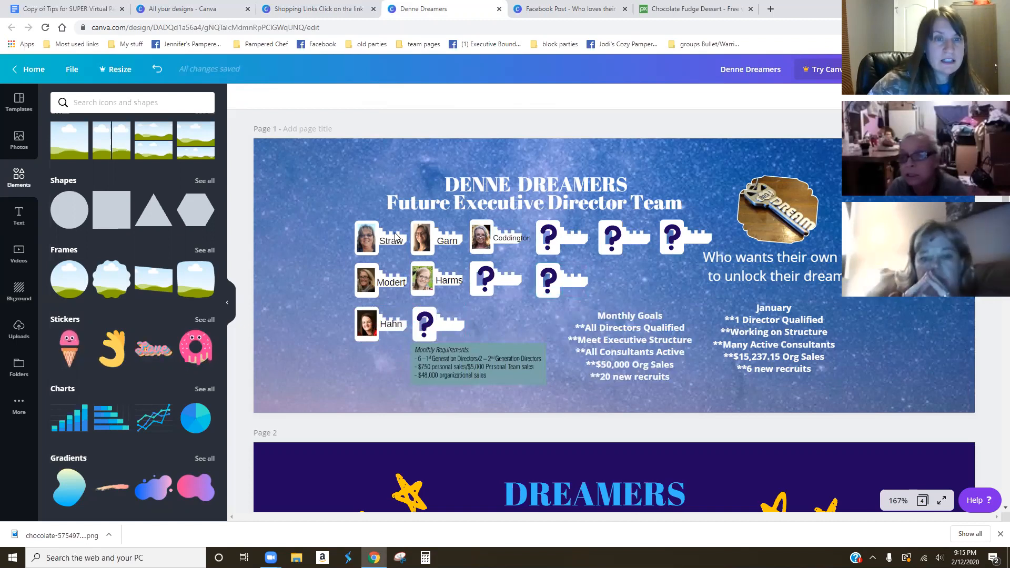
pyautogui.click(553, 244)
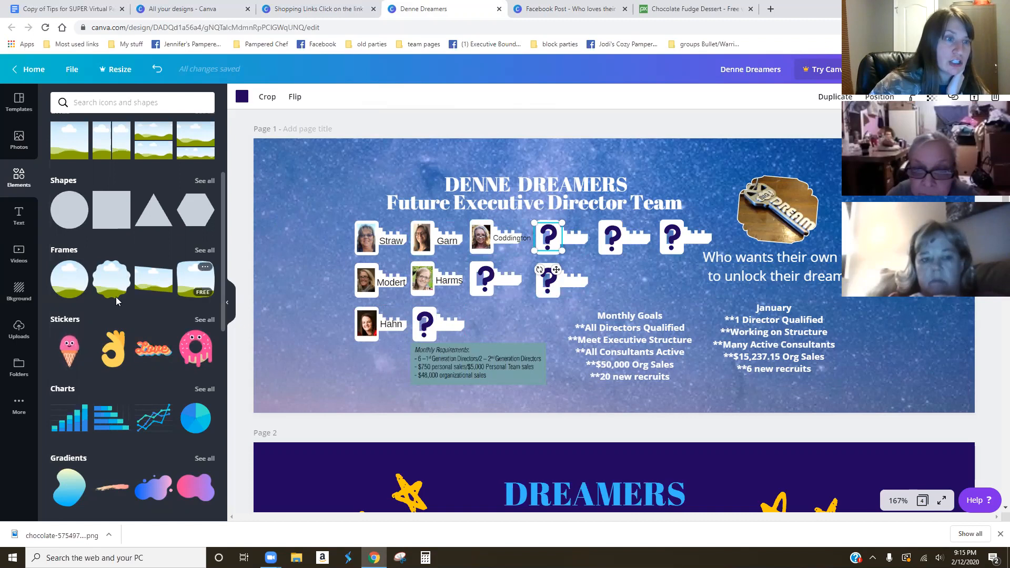
pyautogui.click(19, 329)
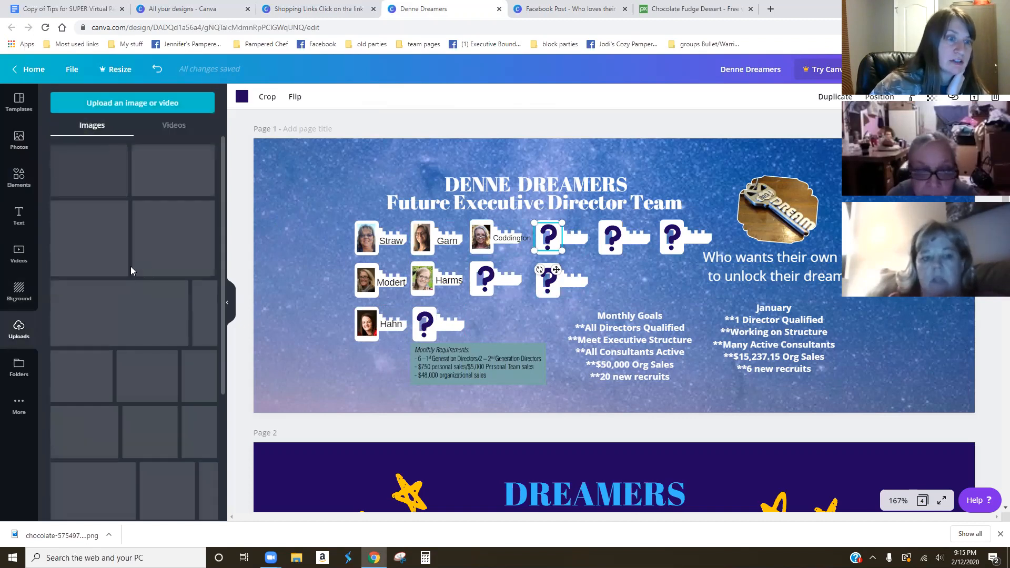
pyautogui.scroll(-5, 161, 269)
pyautogui.scroll(-5, 162, 269)
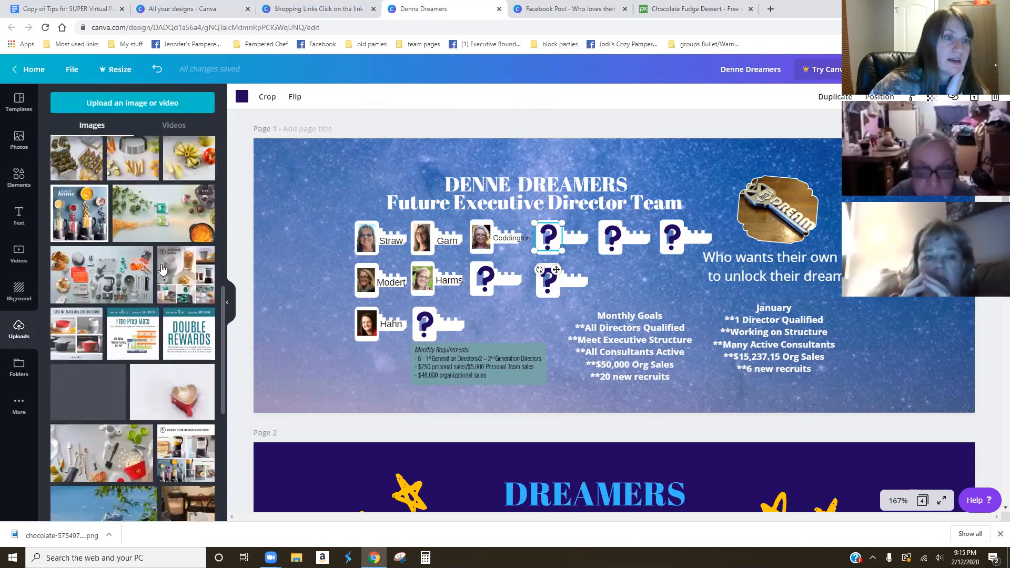
pyautogui.scroll(-6, 161, 269)
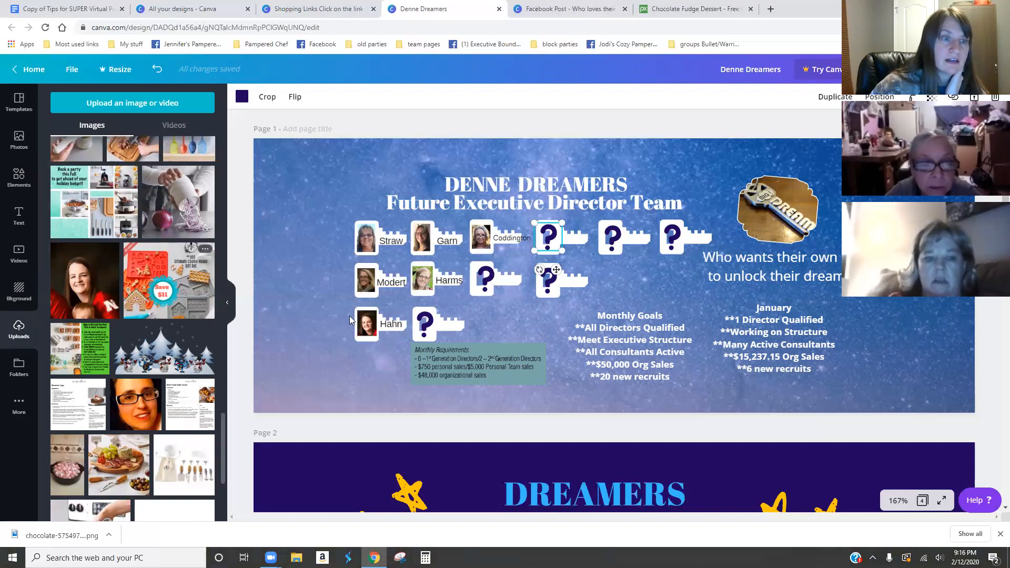
pyautogui.scroll(-10, 134, 290)
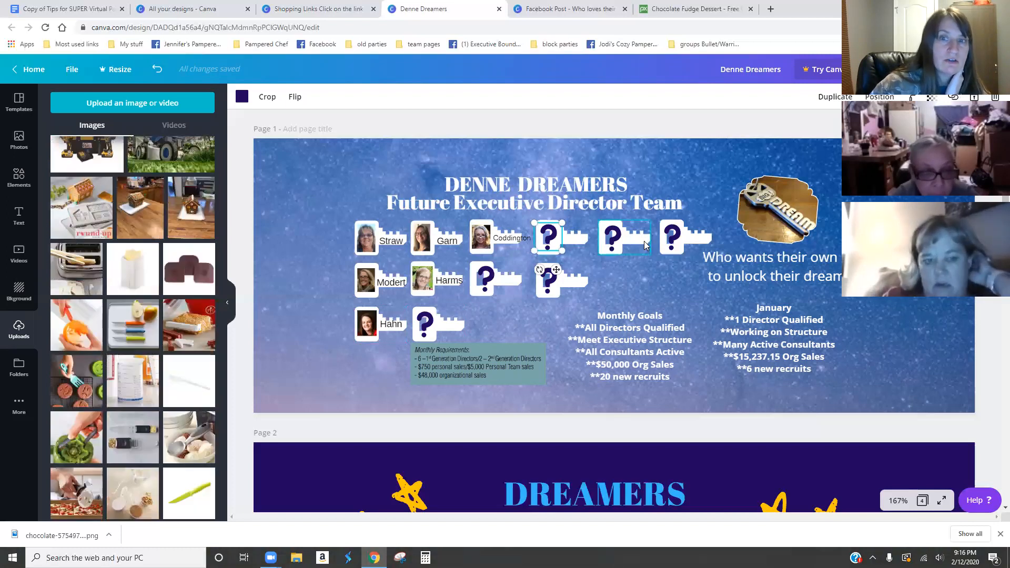
# Step: Recolor the first key in the first row green and set it back to white
pyautogui.click(399, 231)
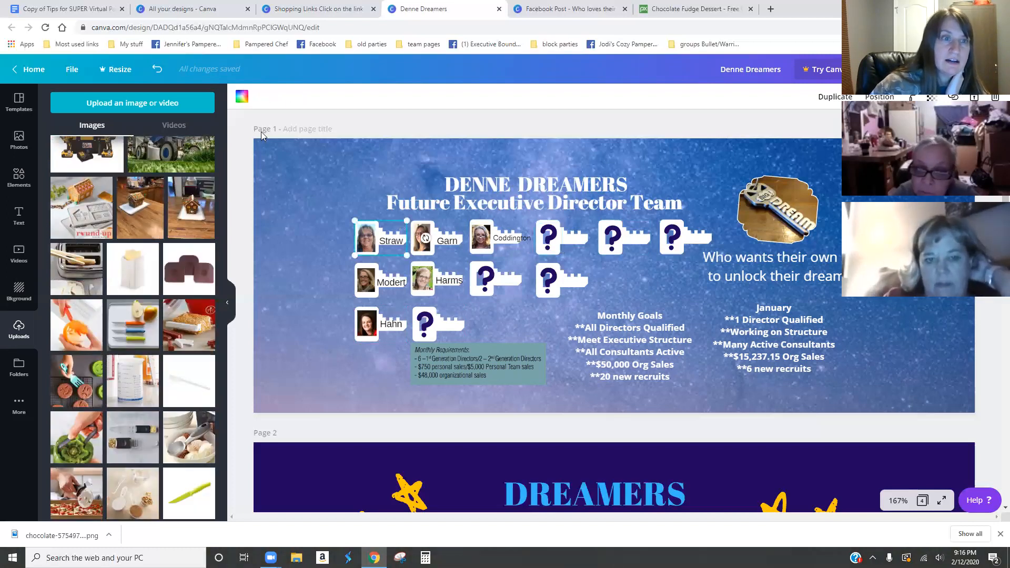
pyautogui.click(242, 98)
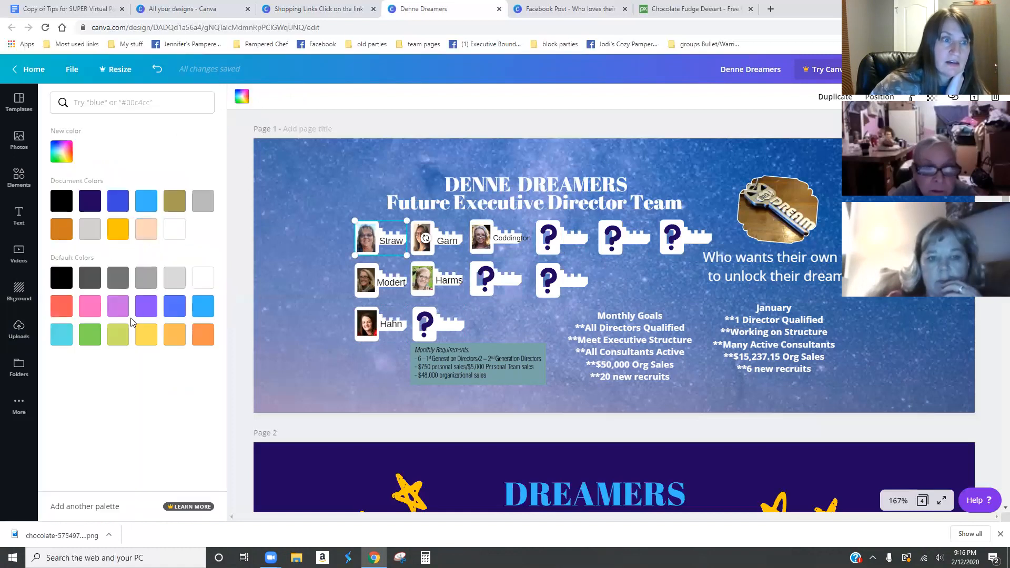
pyautogui.click(90, 335)
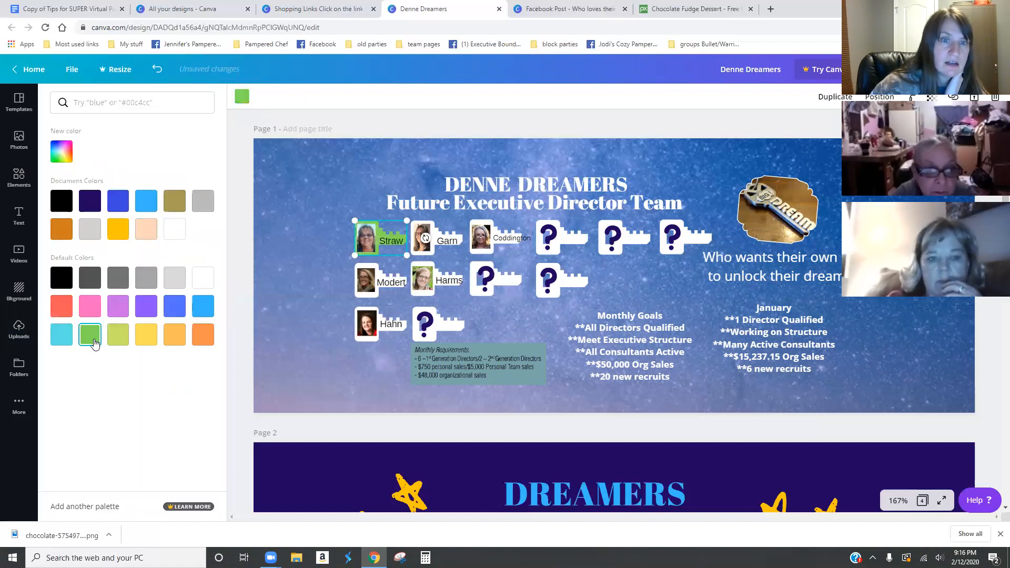
pyautogui.click(205, 279)
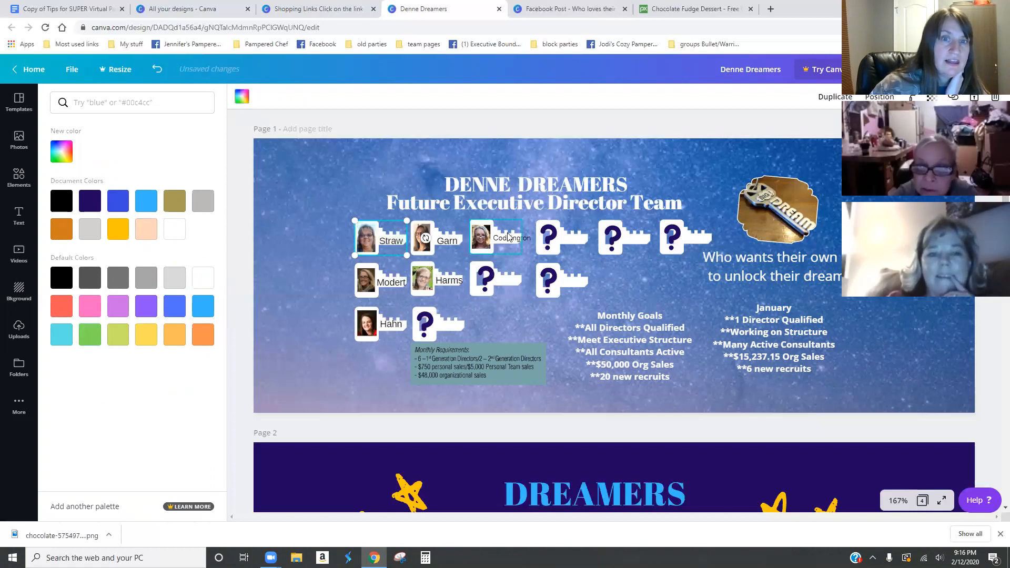
# Step: Duplicate the name label of the first key and place the copy on the first question-mark key in the first row
pyautogui.click(508, 236)
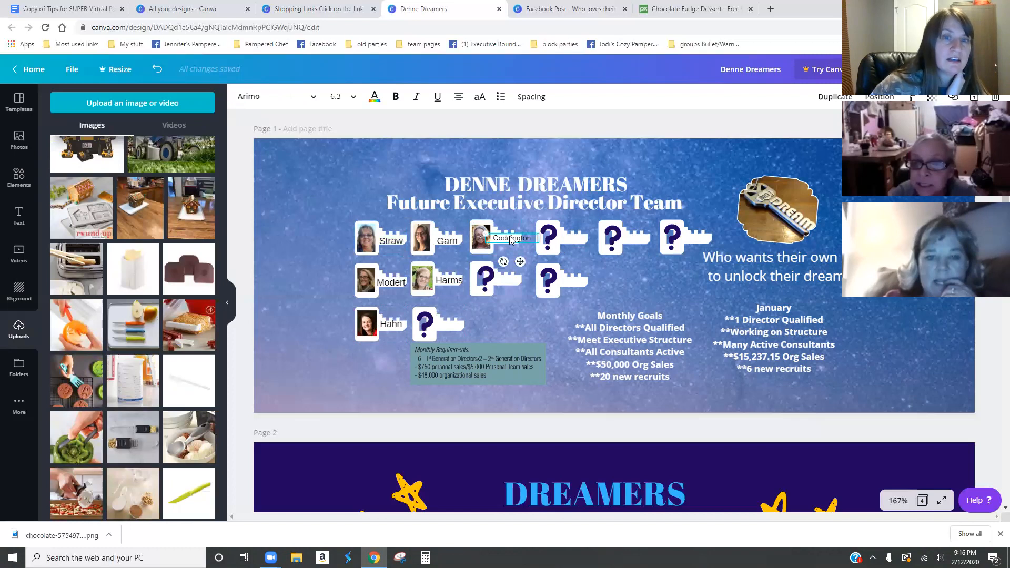
pyautogui.click(391, 242)
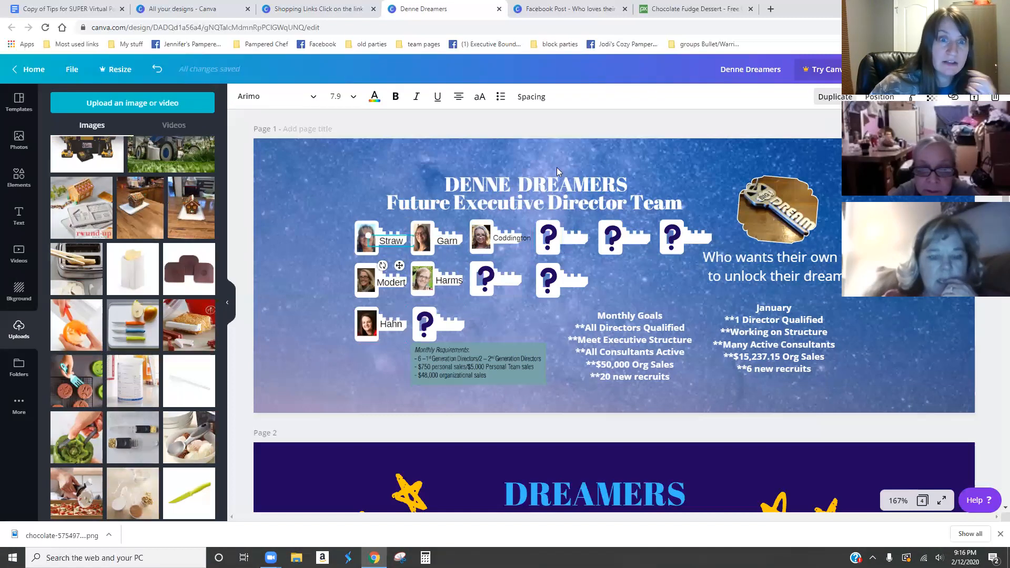
pyautogui.hotkey('ctrl', 'd')
pyautogui.moveTo(397, 261); pyautogui.dragTo(567, 239)
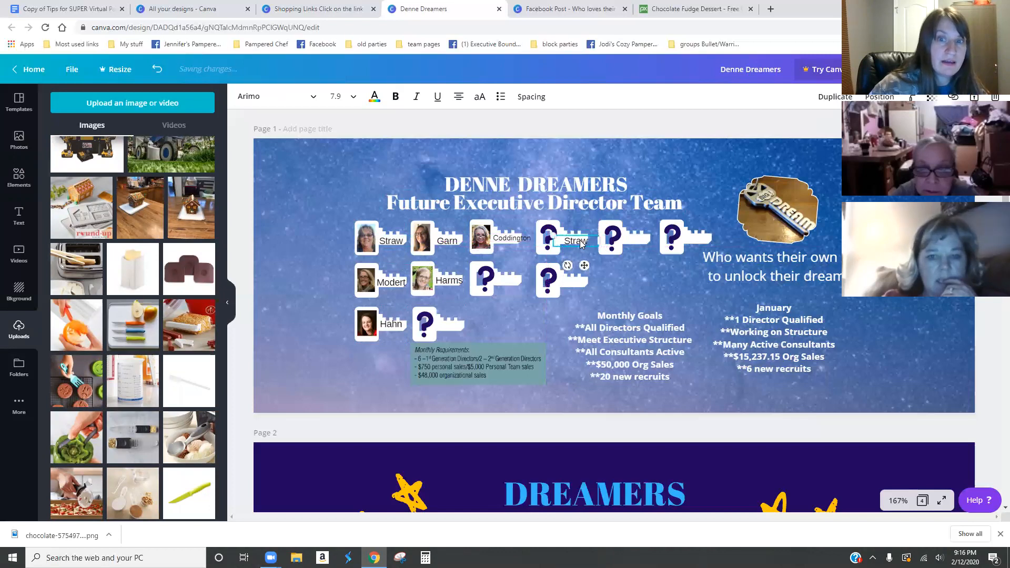
# Step: Replace the copied label's text with another team member's surname and nudge it up on its question-mark key
pyautogui.doubleClick(581, 241)
pyautogui.write('Denne')
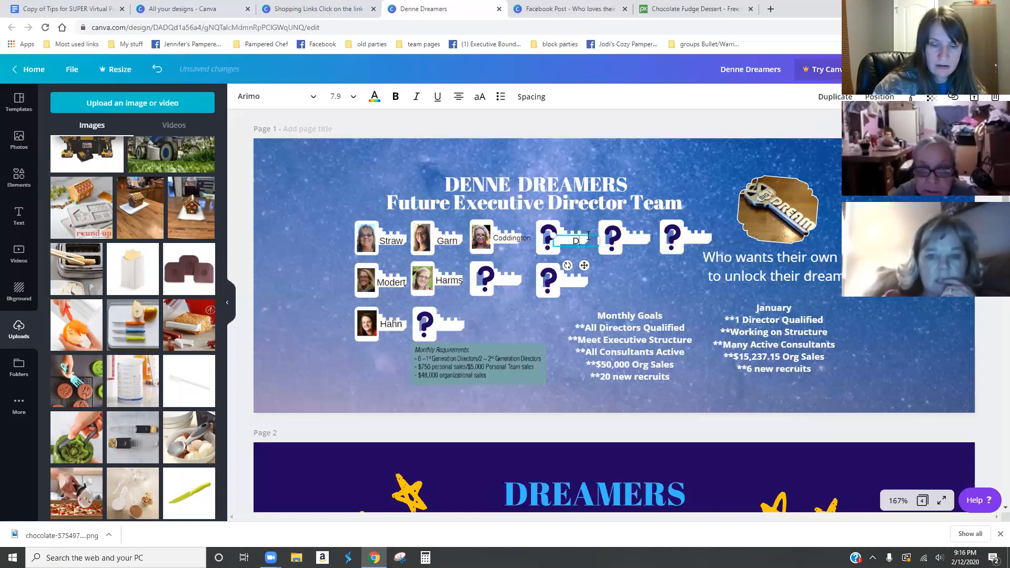
pyautogui.moveTo(578, 235); pyautogui.dragTo(578, 232)
pyautogui.click(19, 215)
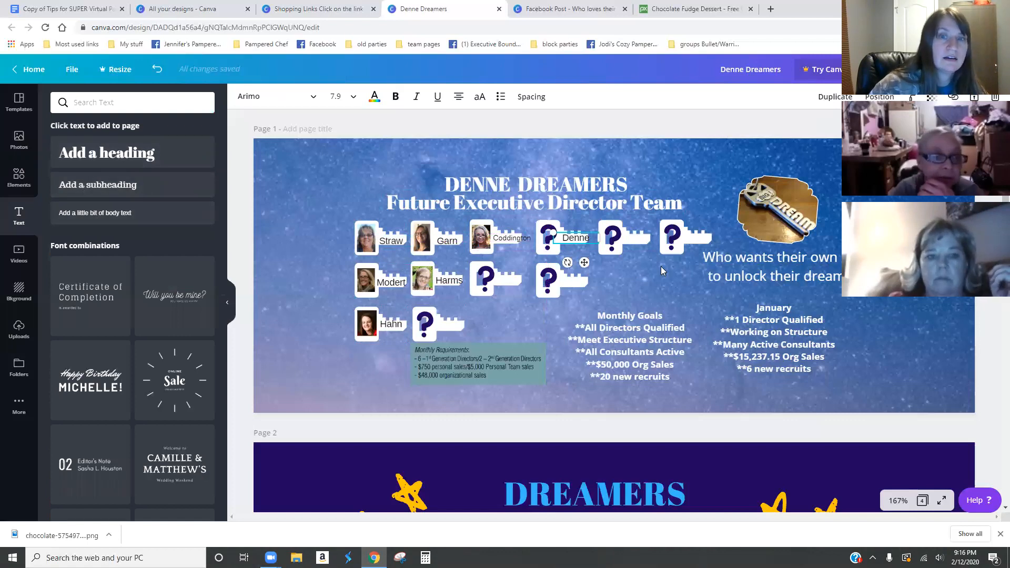
# Step: Delete the copied name label from the first question-mark key in the first row, keeping the key itself
pyautogui.click(578, 233)
pyautogui.press('Delete')
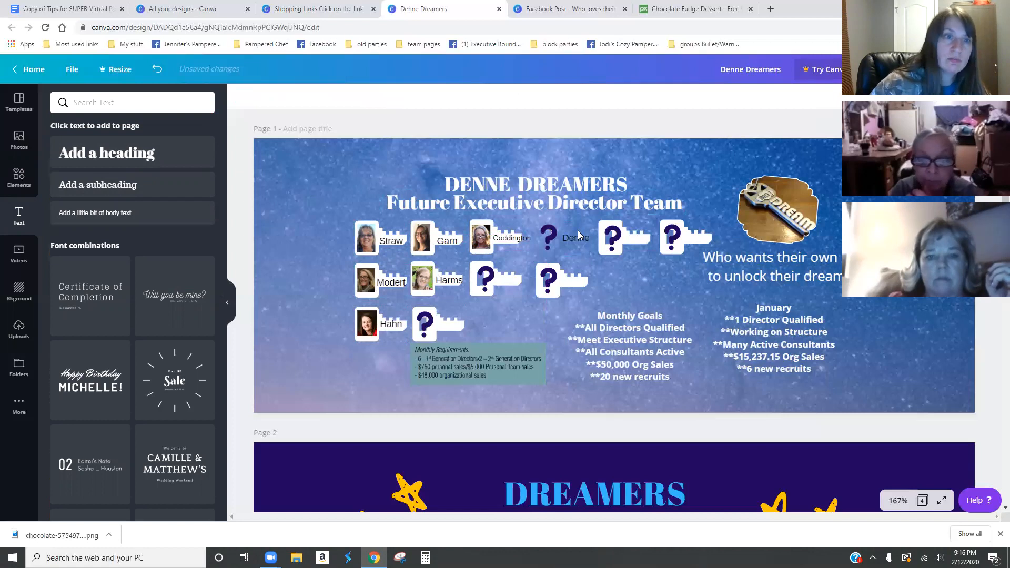
pyautogui.click(157, 69)
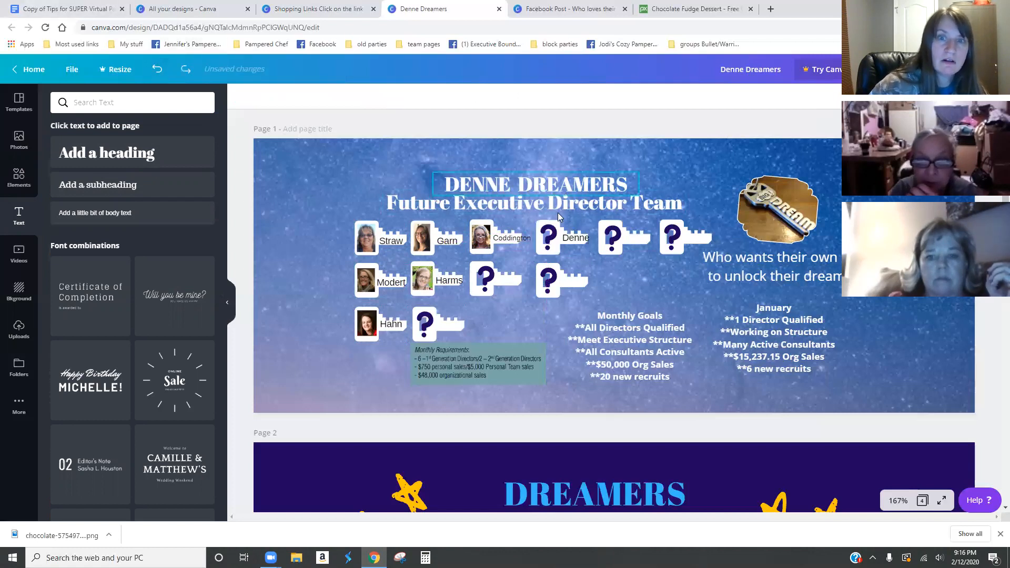
pyautogui.click(573, 239)
pyautogui.press('Delete')
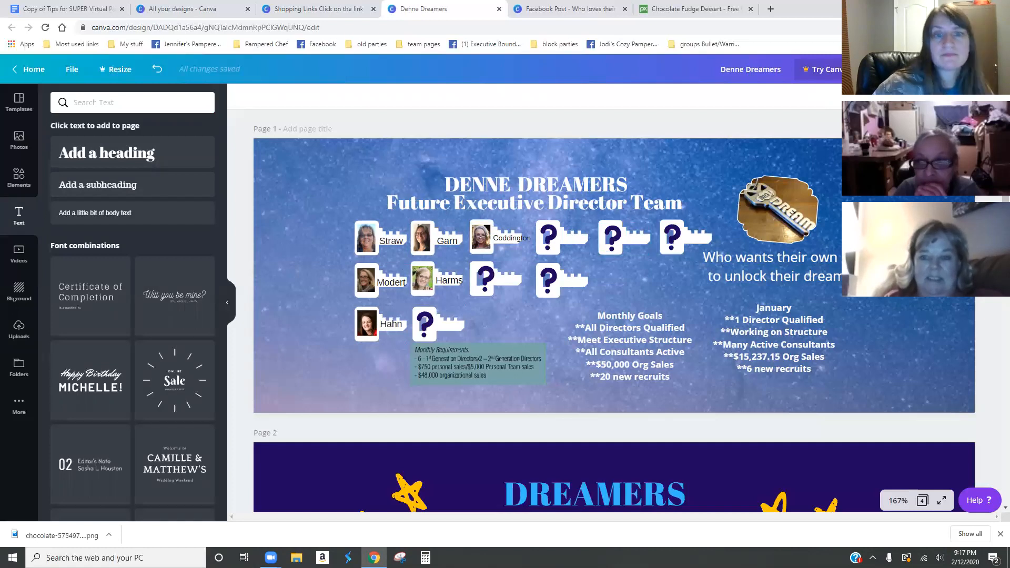
pyautogui.scroll(-3, 811, 293)
pyautogui.scroll(3, 810, 296)
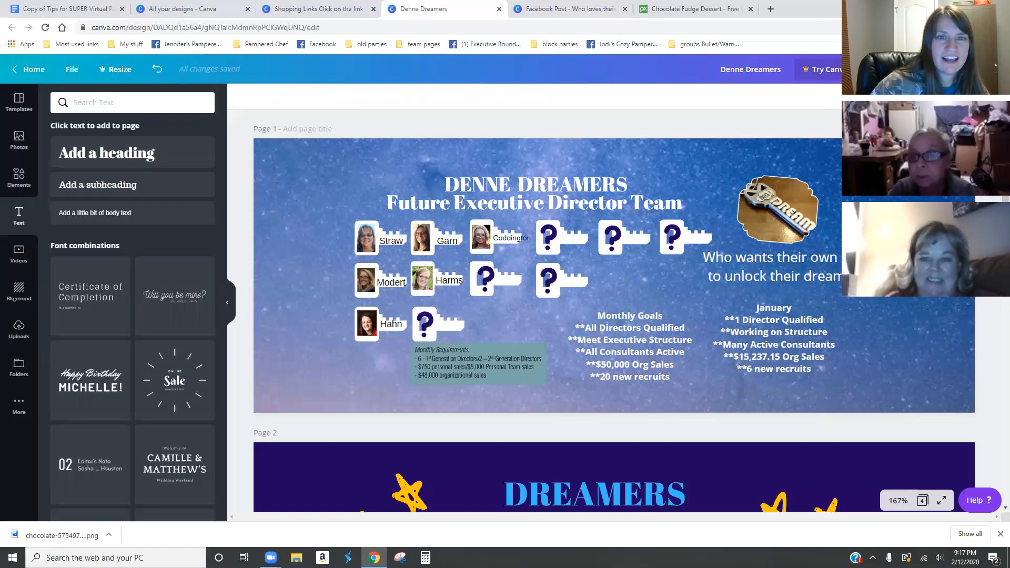
pyautogui.scroll(-3, 333, 284)
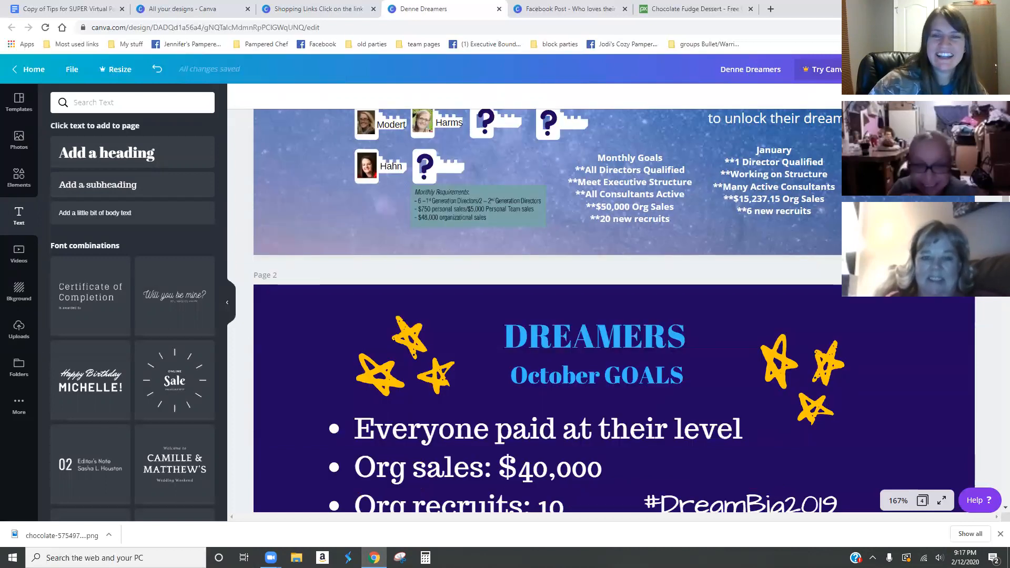
pyautogui.scroll(3, 332, 285)
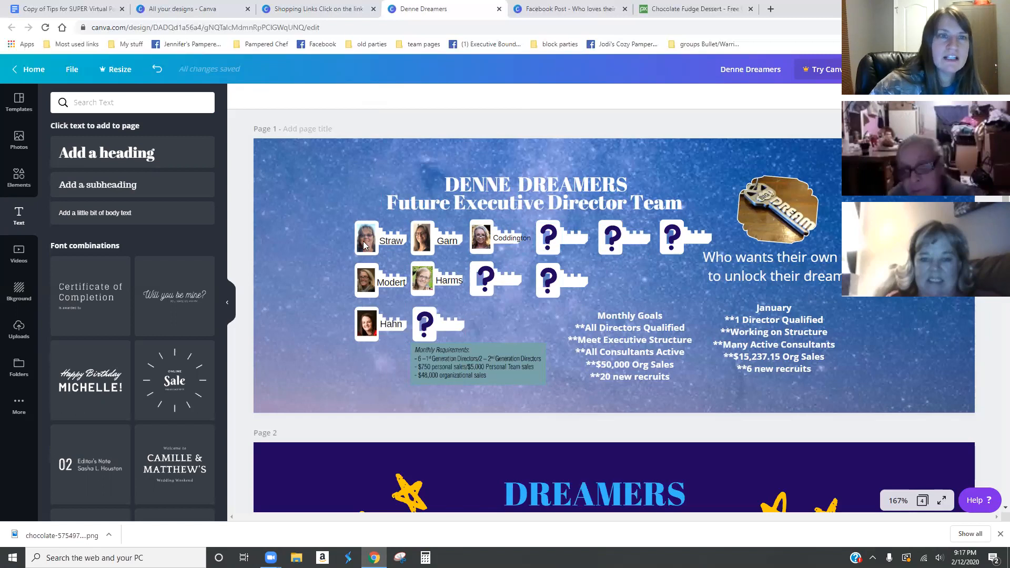
pyautogui.click(19, 179)
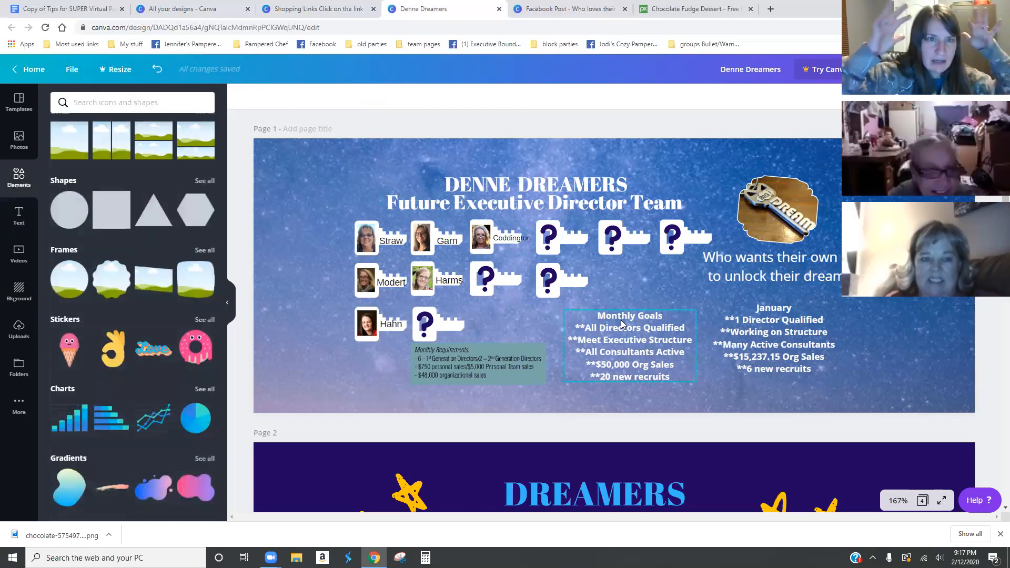
# Step: Switch to Pixabay, search for "sailor hat", and limit the results to vector graphics
pyautogui.click(692, 9)
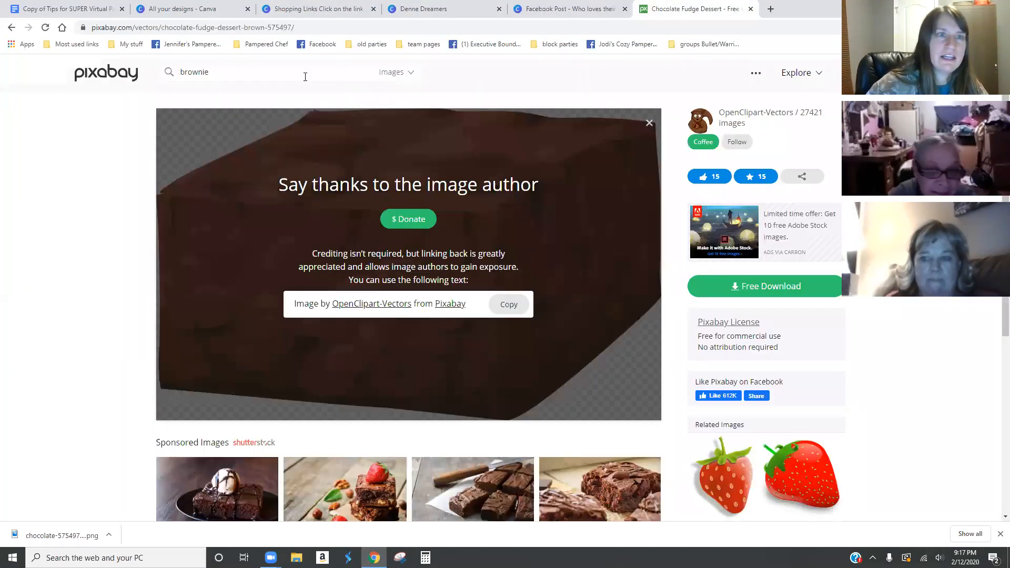
pyautogui.doubleClick(305, 77)
pyautogui.write('sn')
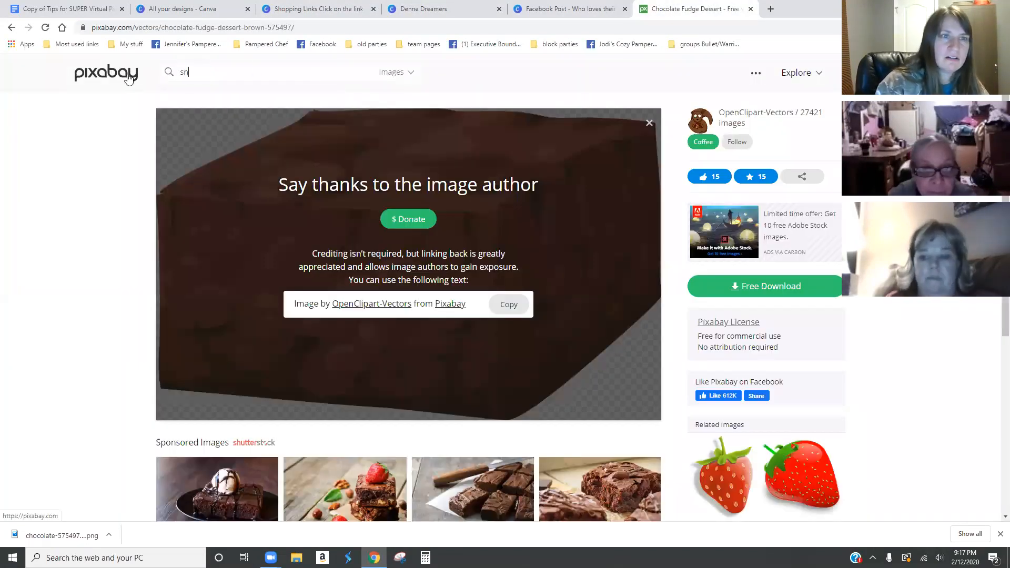
pyautogui.write('ilor hat')
pyautogui.press('Return')
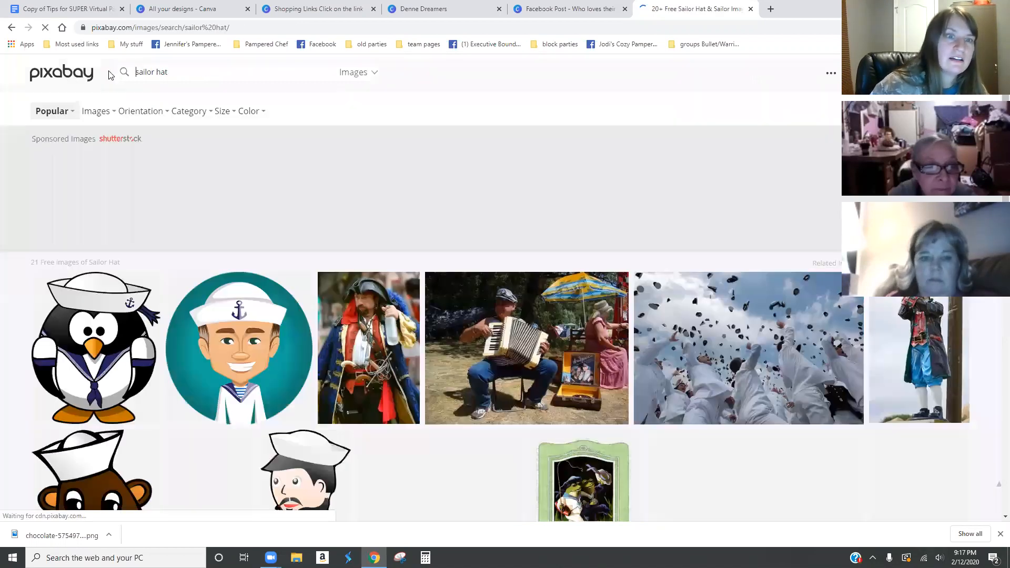
pyautogui.click(106, 112)
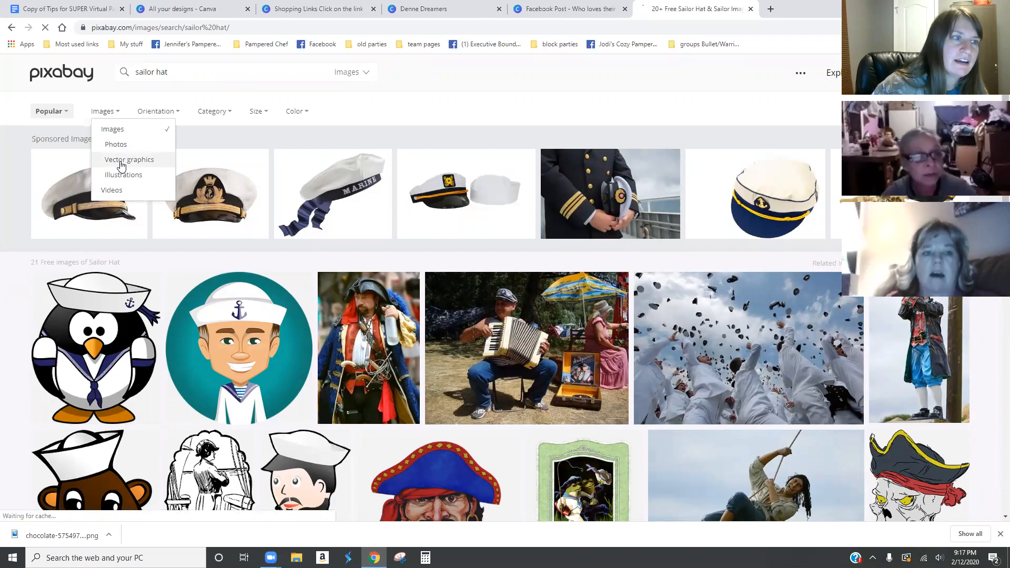
pyautogui.click(129, 159)
pyautogui.scroll(-1, 271, 295)
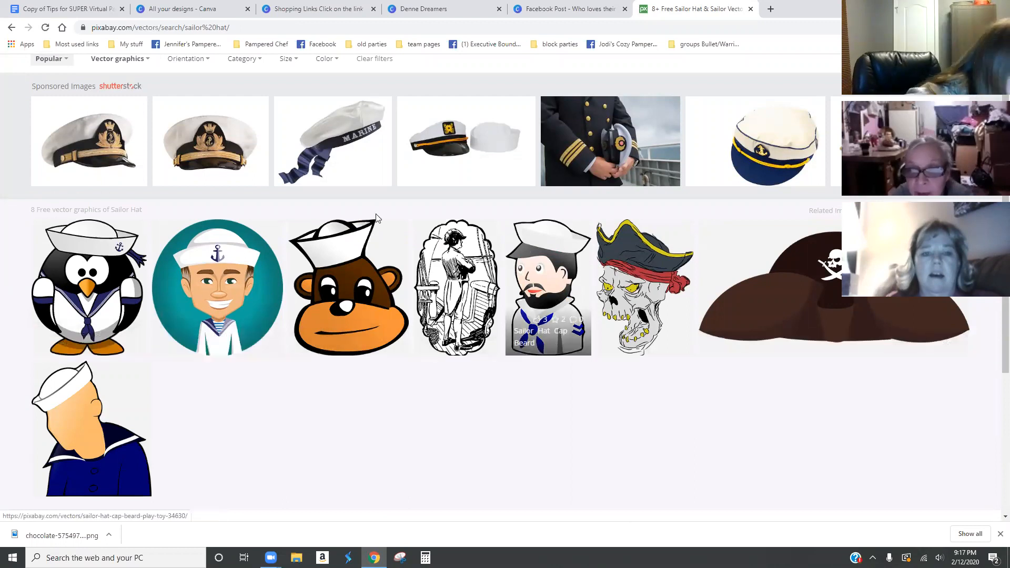
# Step: Download the penguin in a sailor hat as a 1082×1280 PNG
pyautogui.click(105, 298)
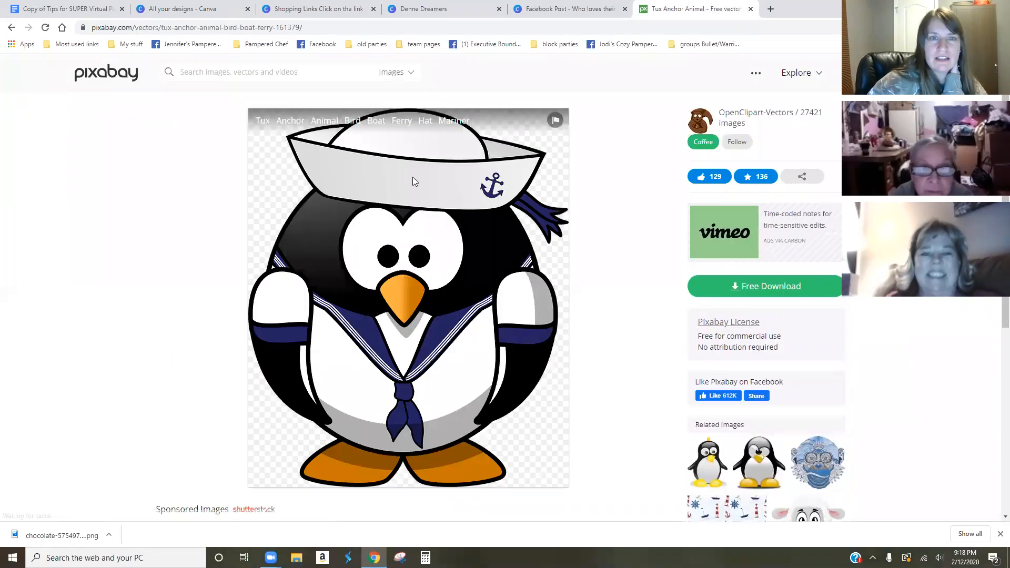
pyautogui.click(744, 286)
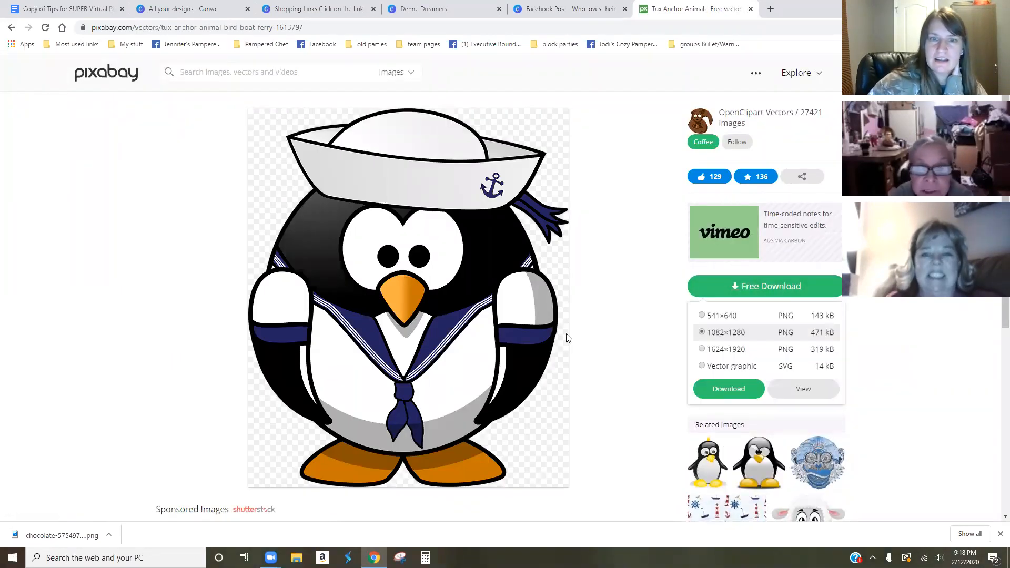
pyautogui.click(729, 389)
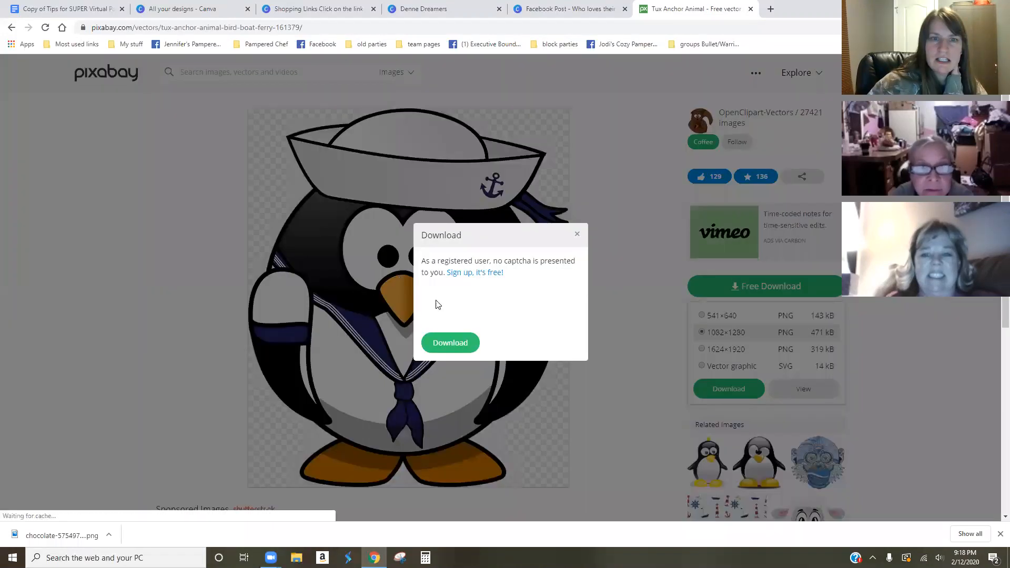
pyautogui.click(451, 343)
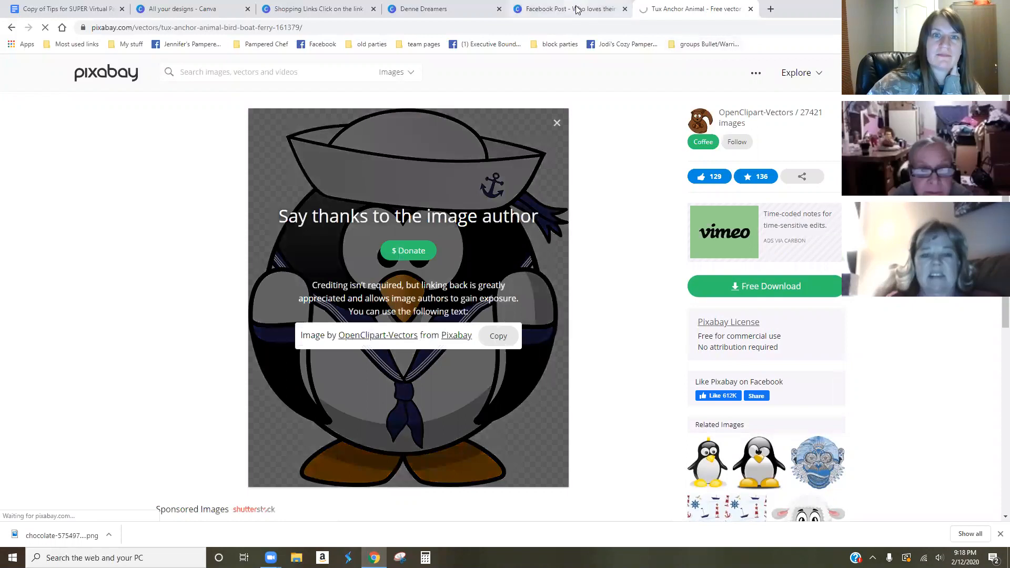
# Step: Return to the team banner design in Canva and upload the downloaded file tux-161379_1280.png
pyautogui.click(547, 8)
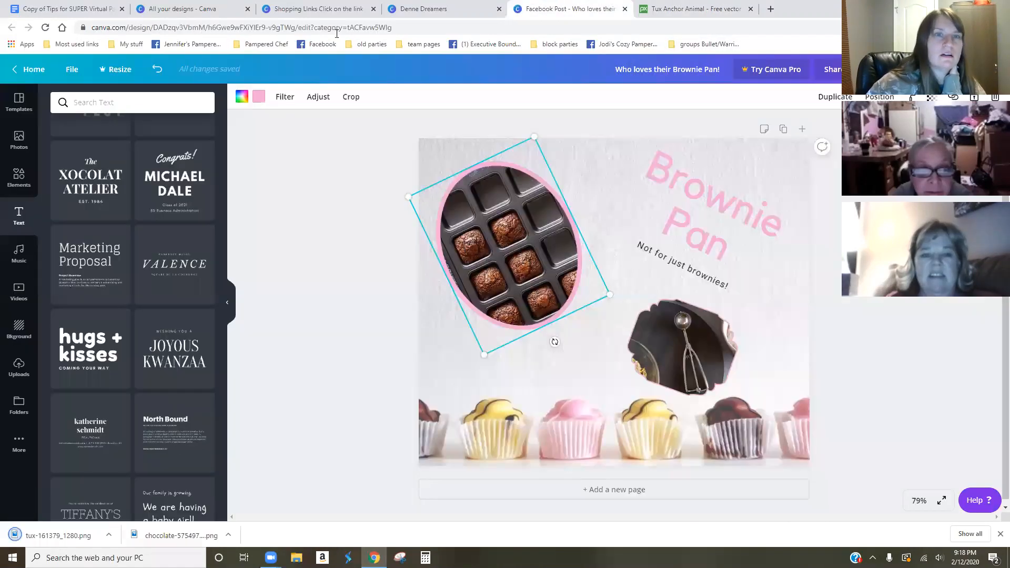
pyautogui.click(429, 7)
pyautogui.click(19, 330)
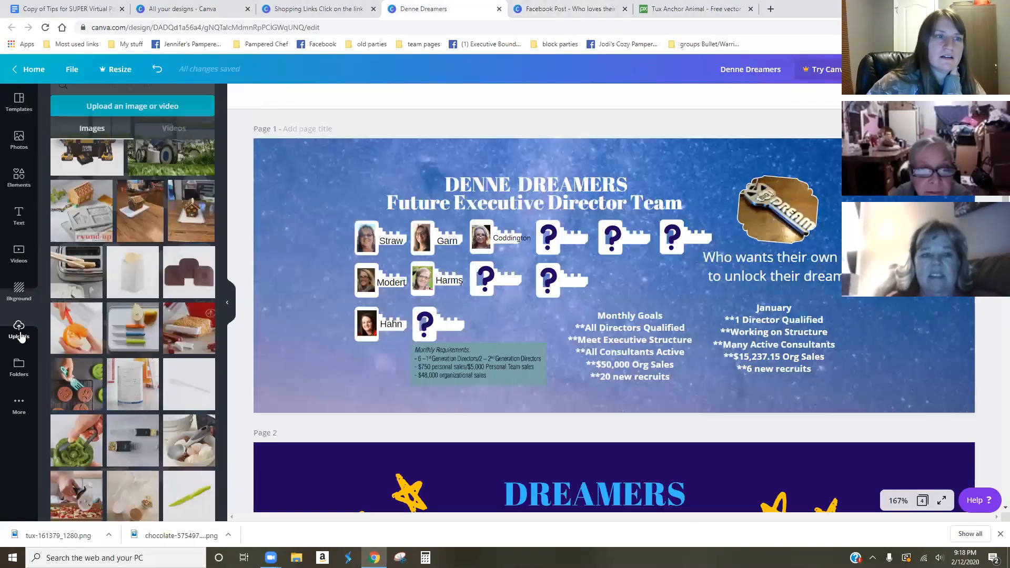
pyautogui.click(105, 103)
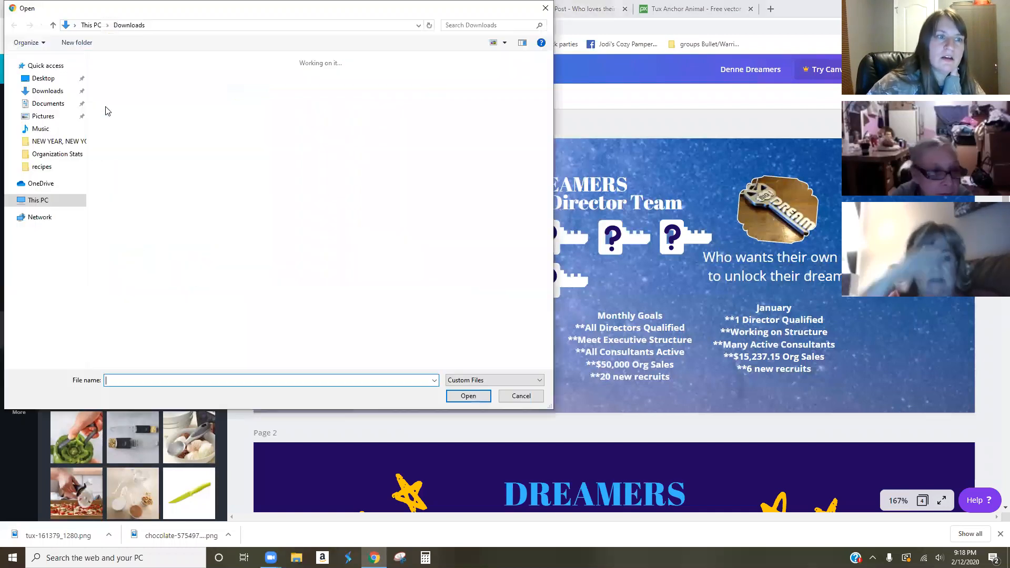
pyautogui.doubleClick(198, 137)
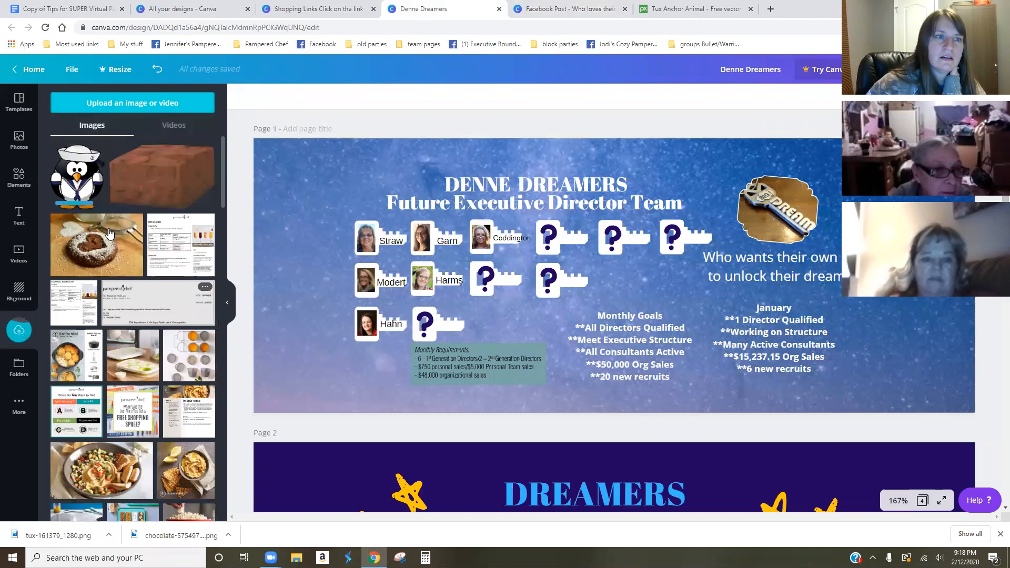
# Step: Insert the penguin image on page 1 and crop it down to the sailor hat
pyautogui.click(91, 185)
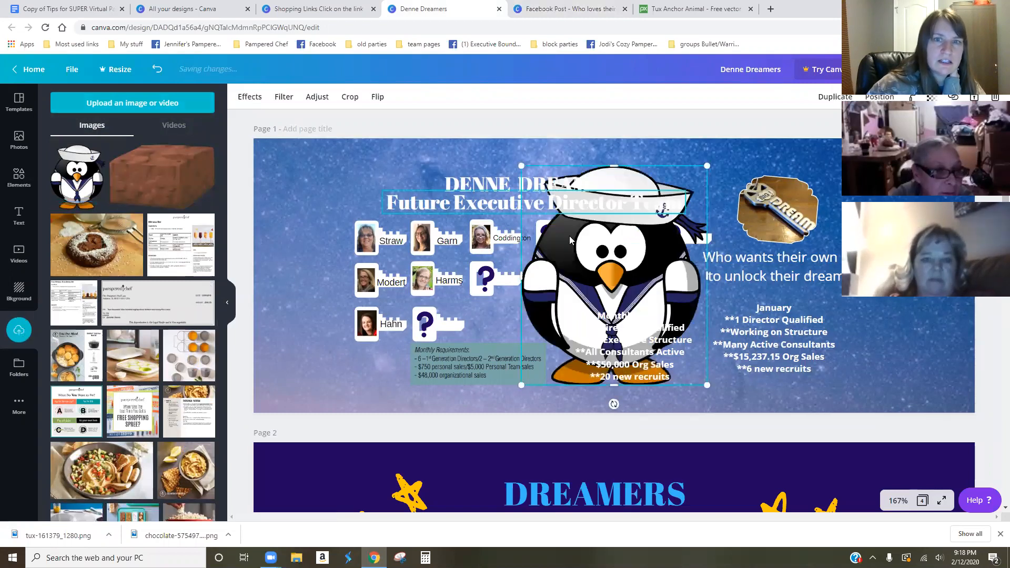
pyautogui.click(350, 98)
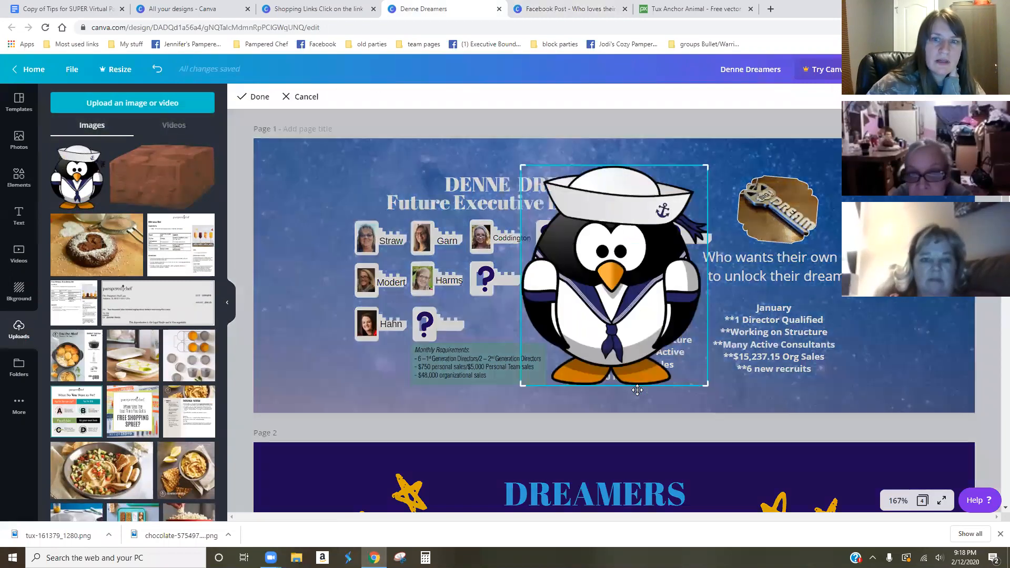
pyautogui.moveTo(705, 385); pyautogui.dragTo(709, 224)
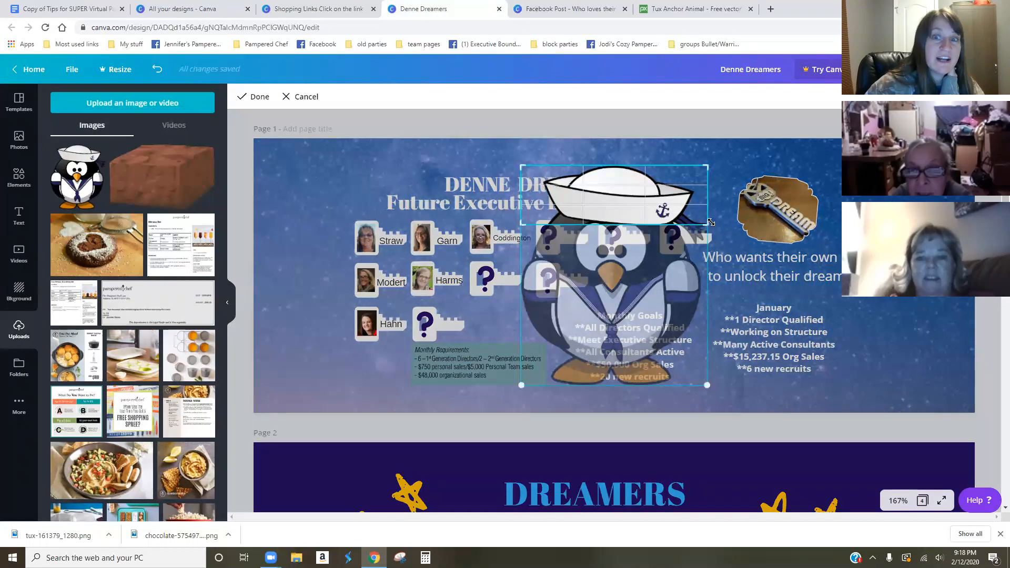
pyautogui.click(262, 98)
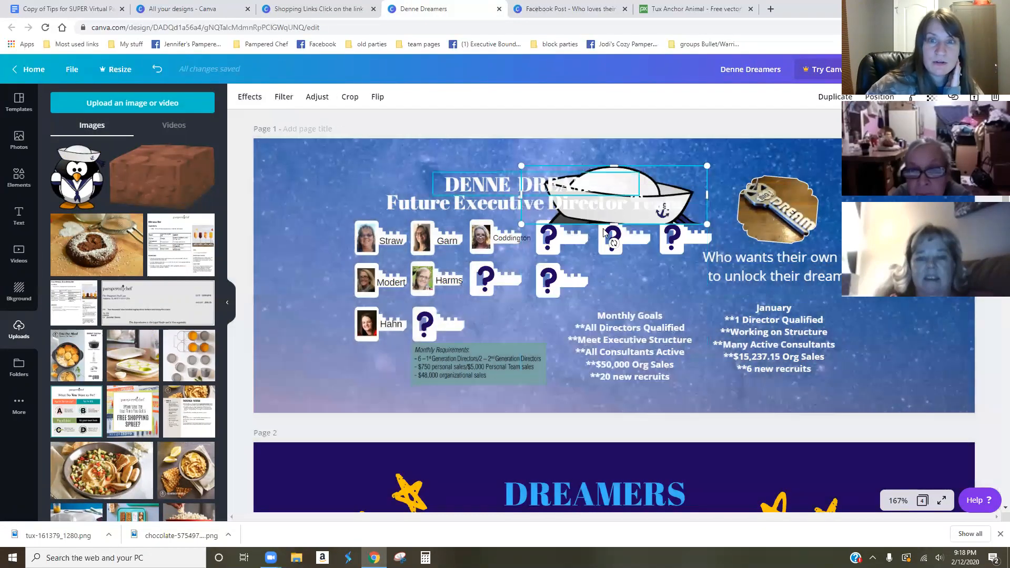
# Step: Scale the sailor hat down and place it on the person's head in the first key of the first row
pyautogui.moveTo(708, 224); pyautogui.dragTo(614, 194)
pyautogui.moveTo(566, 166); pyautogui.dragTo(547, 174)
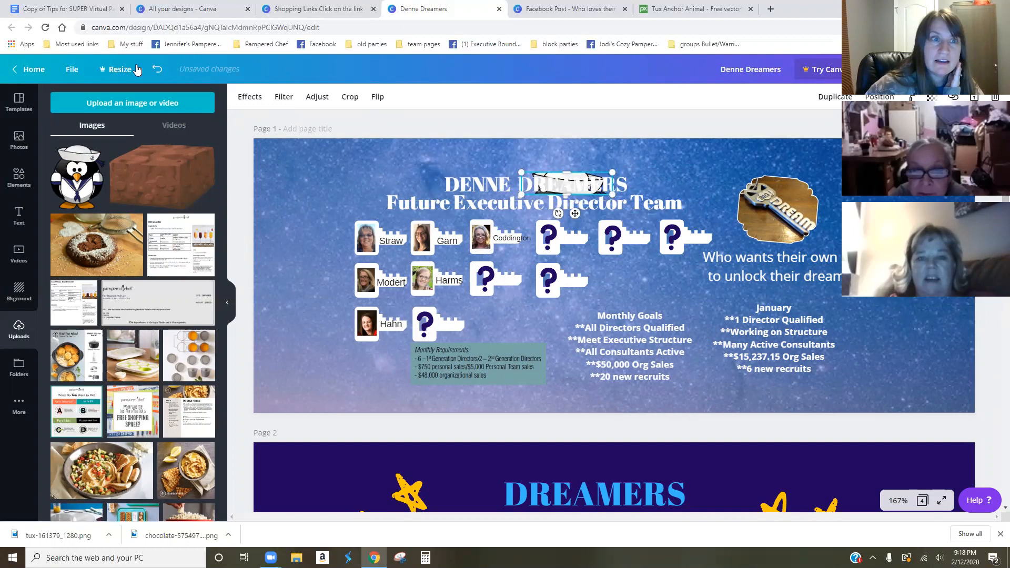
pyautogui.click(157, 69)
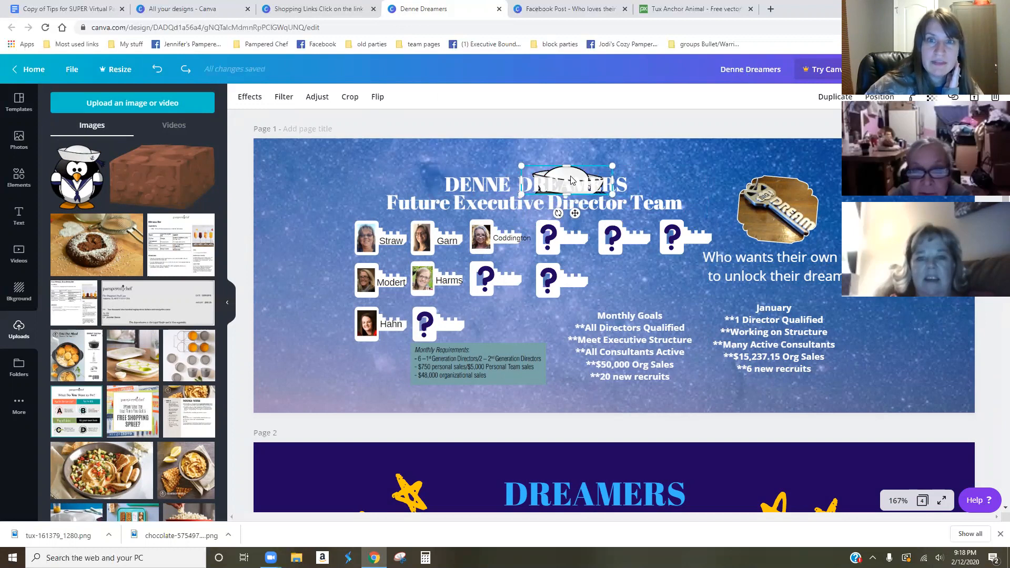
pyautogui.moveTo(571, 187); pyautogui.dragTo(443, 183)
pyautogui.moveTo(595, 190); pyautogui.dragTo(348, 229)
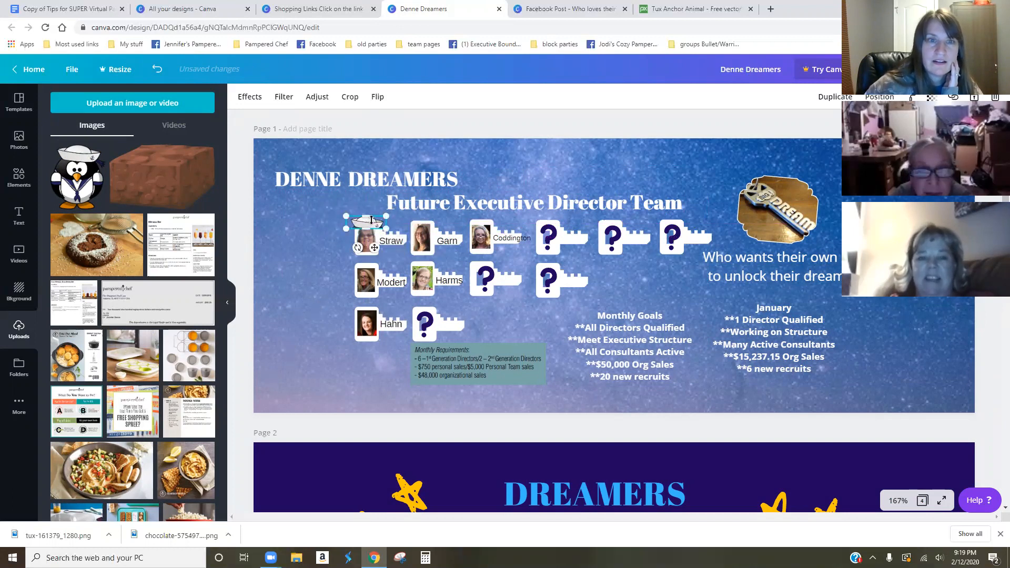
pyautogui.moveTo(368, 222); pyautogui.dragTo(368, 225)
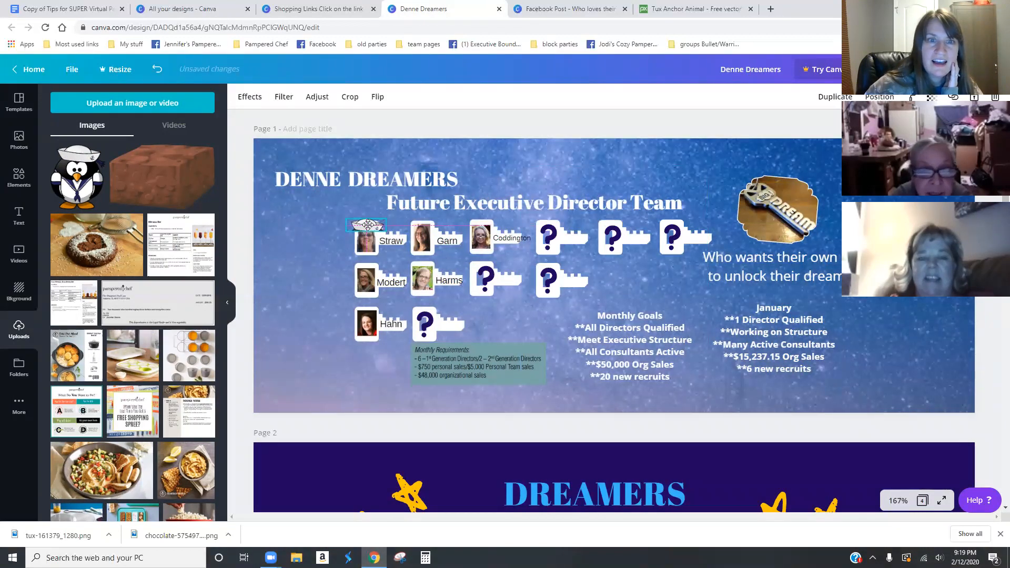
# Step: Move the displaced team name title back above the "Future Executive Director Team" line
pyautogui.moveTo(341, 181); pyautogui.dragTo(495, 176)
pyautogui.click(476, 131)
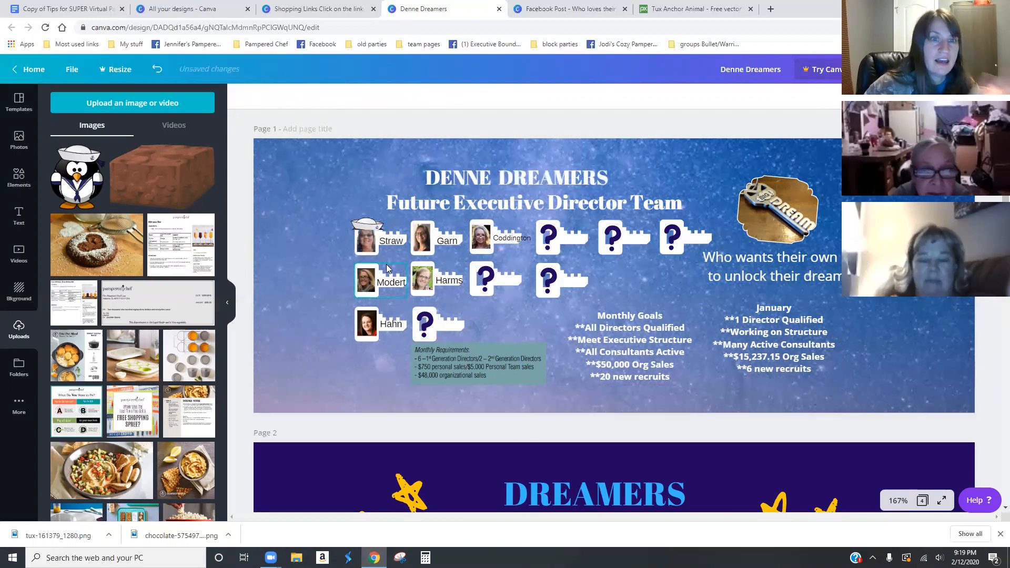
# Step: Try moving the sailor hat to the banner's lower edge and duplicating it, and undo both changes
pyautogui.click(373, 227)
pyautogui.moveTo(376, 225); pyautogui.dragTo(373, 398)
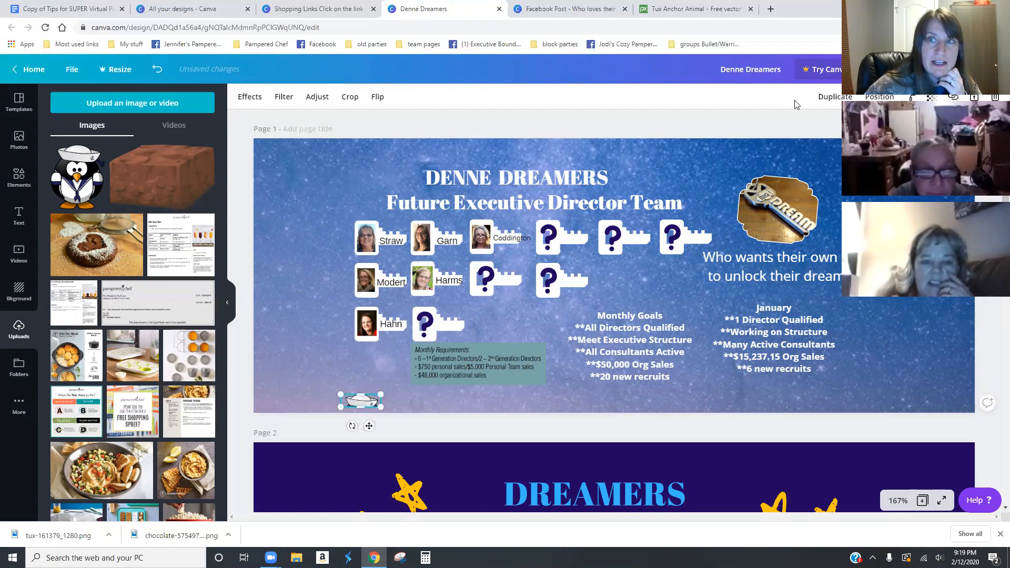
pyautogui.click(836, 96)
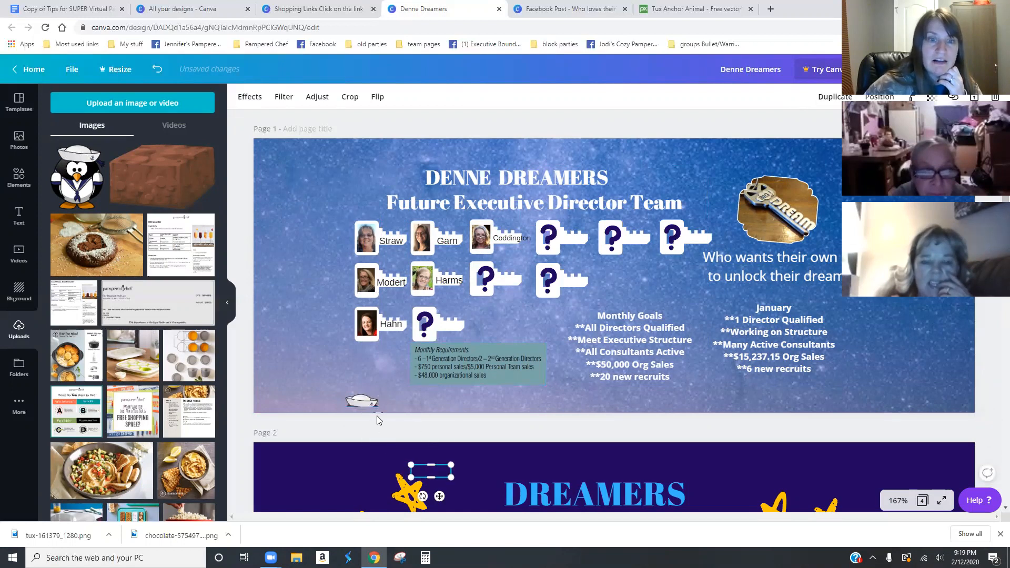
pyautogui.click(154, 69)
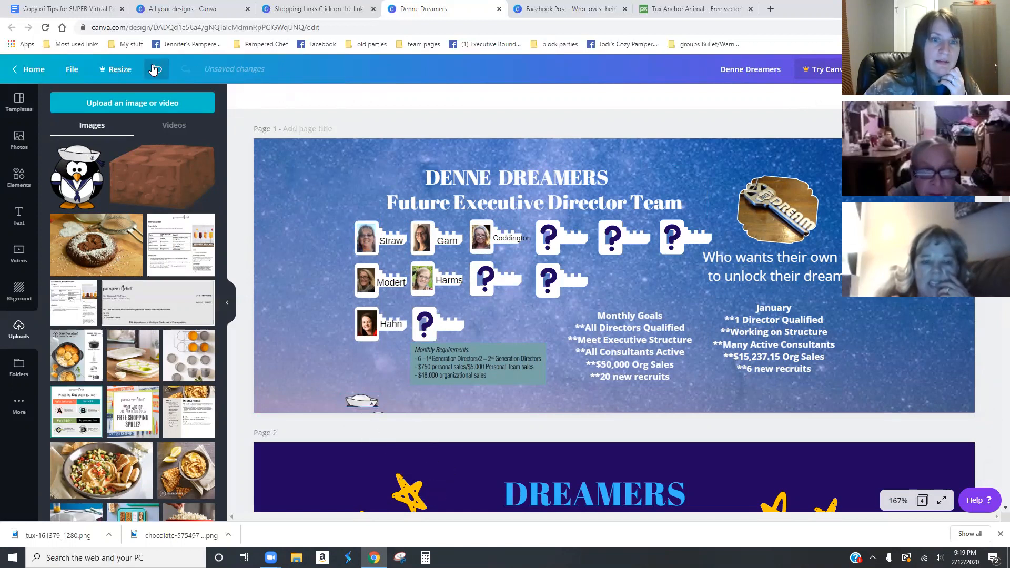
pyautogui.click(156, 69)
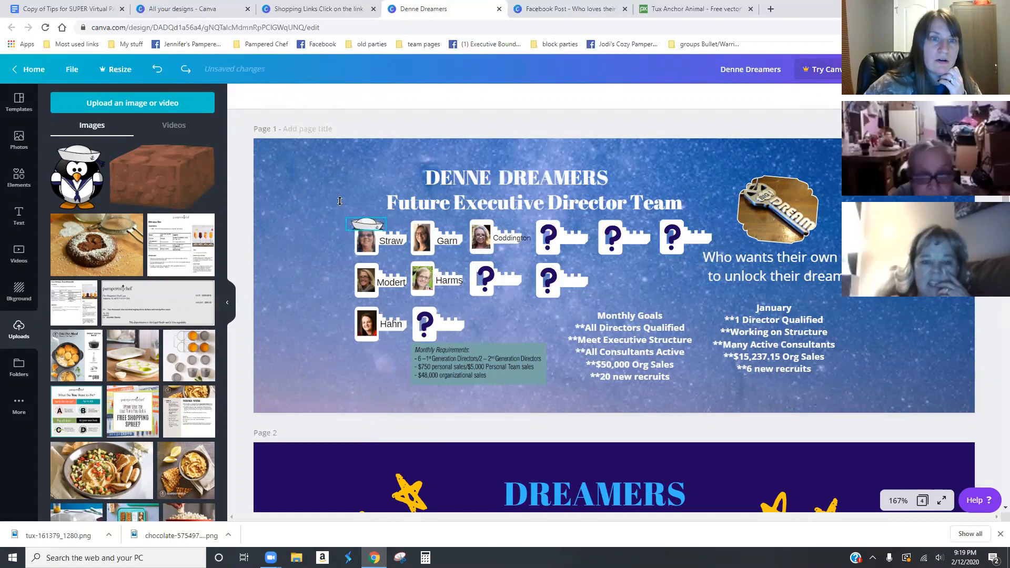
# Step: Move the sailor hat to the banner's upper-left area, create six duplicates of it, and undo the accidental uncropping of one copy
pyautogui.moveTo(367, 214); pyautogui.dragTo(321, 172)
pyautogui.click(835, 97)
pyautogui.click(835, 96)
pyautogui.click(835, 97)
pyautogui.click(835, 97)
pyautogui.click(835, 97)
pyautogui.click(836, 97)
pyautogui.moveTo(434, 287); pyautogui.dragTo(425, 340)
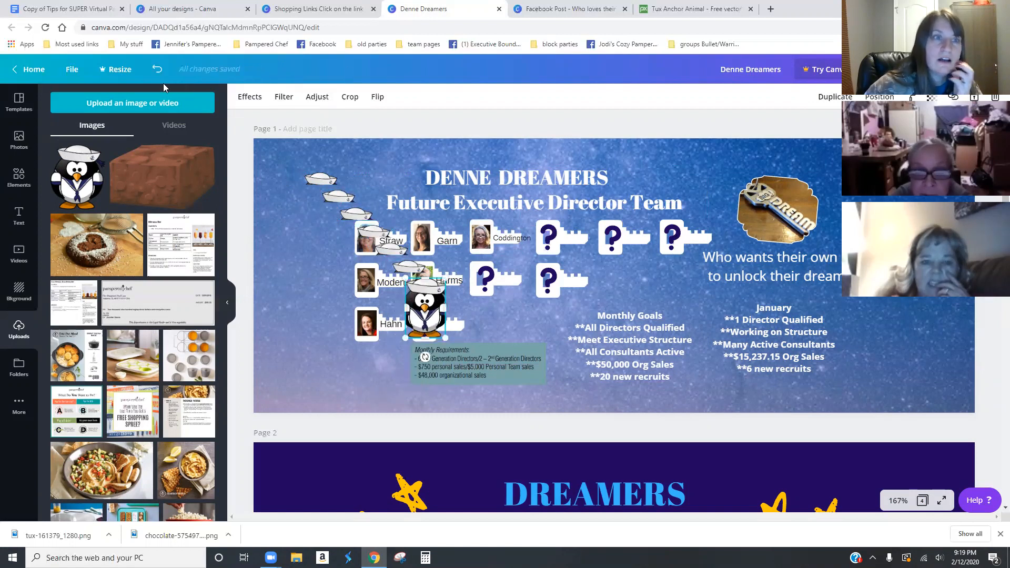
pyautogui.click(157, 69)
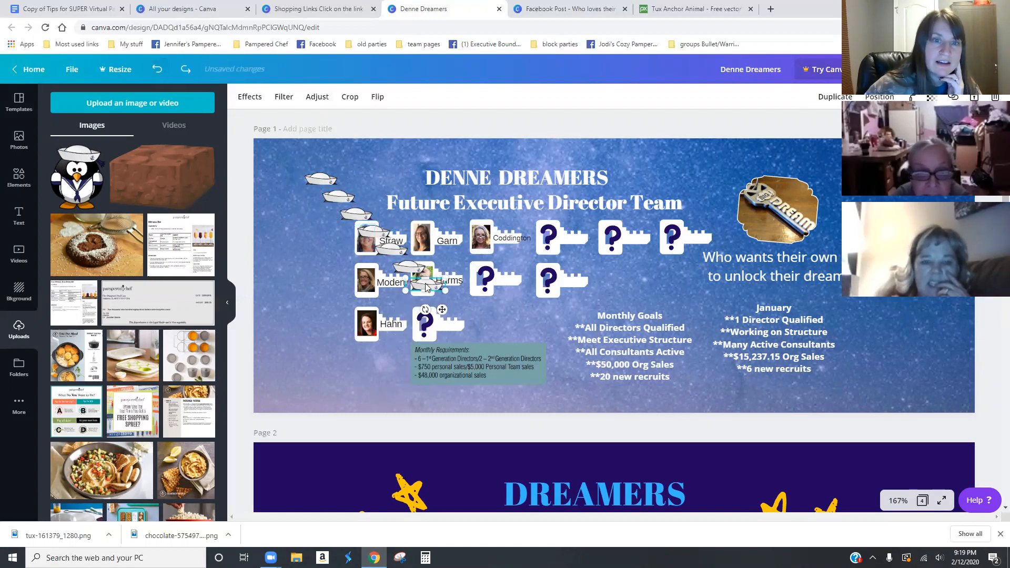
# Step: Line up six of the sailor hats in a row along the lower edge of the page 1 banner
pyautogui.moveTo(396, 322); pyautogui.dragTo(337, 407)
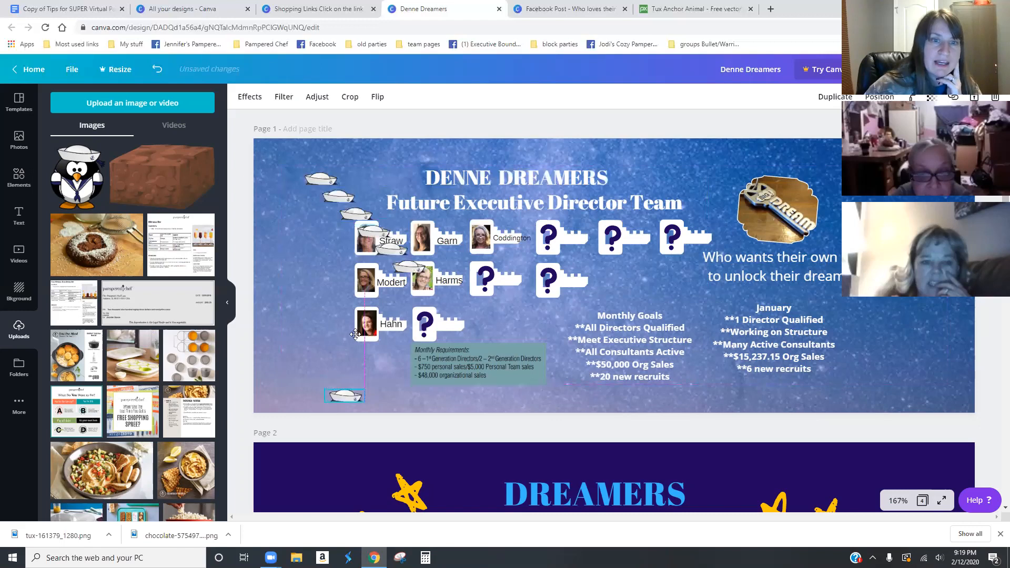
pyautogui.moveTo(394, 253); pyautogui.dragTo(394, 395)
pyautogui.moveTo(406, 269); pyautogui.dragTo(434, 394)
pyautogui.moveTo(373, 231); pyautogui.dragTo(484, 395)
pyautogui.moveTo(357, 213); pyautogui.dragTo(526, 397)
pyautogui.moveTo(339, 198); pyautogui.dragTo(577, 399)
# Step: Place the remaining sailor hat on the person's head in the third key of the first row, keeping its crop
pyautogui.moveTo(322, 180); pyautogui.dragTo(468, 224)
pyautogui.click(293, 237)
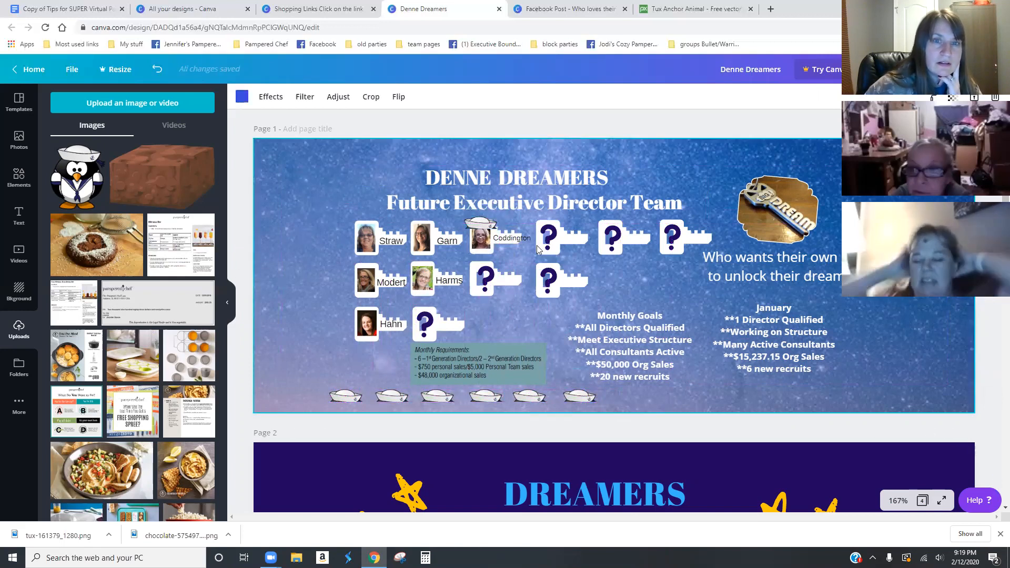
pyautogui.click(484, 225)
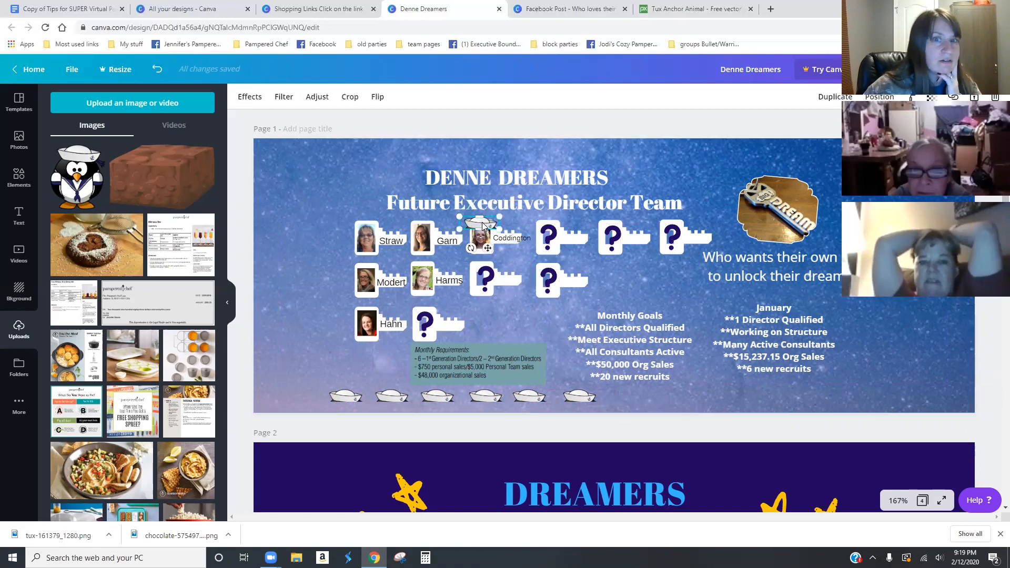
pyautogui.doubleClick(481, 221)
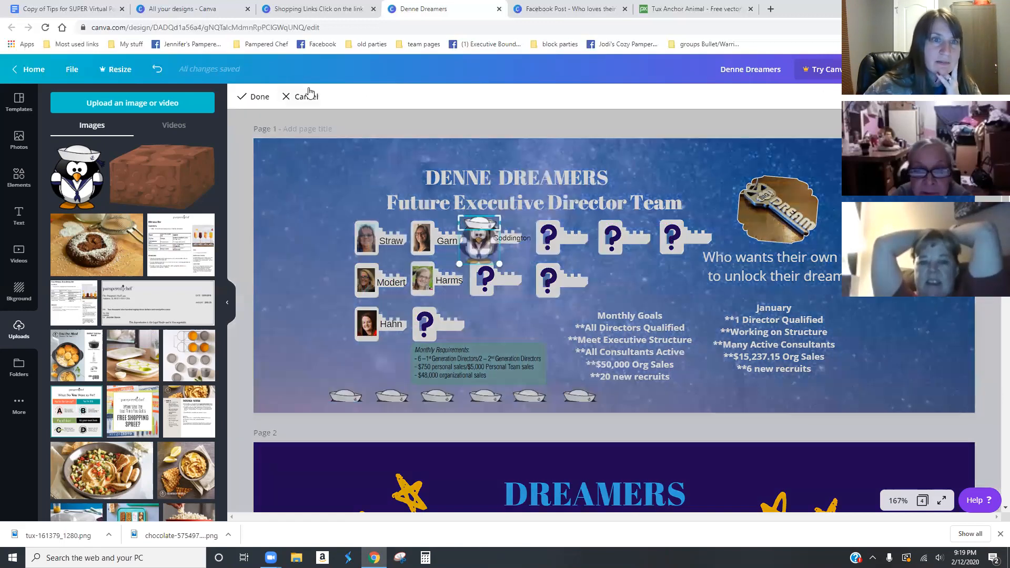
pyautogui.click(253, 96)
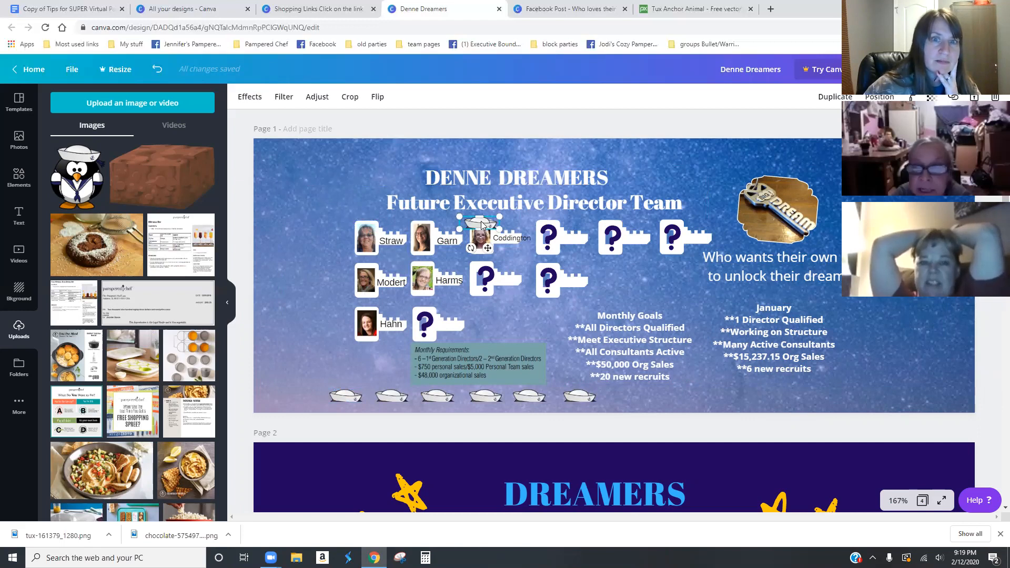
# Step: Try the Peony, Dare and Dalliance filters on the third key's sailor hat at varying intensities, with Dalliance at 80
pyautogui.click(279, 96)
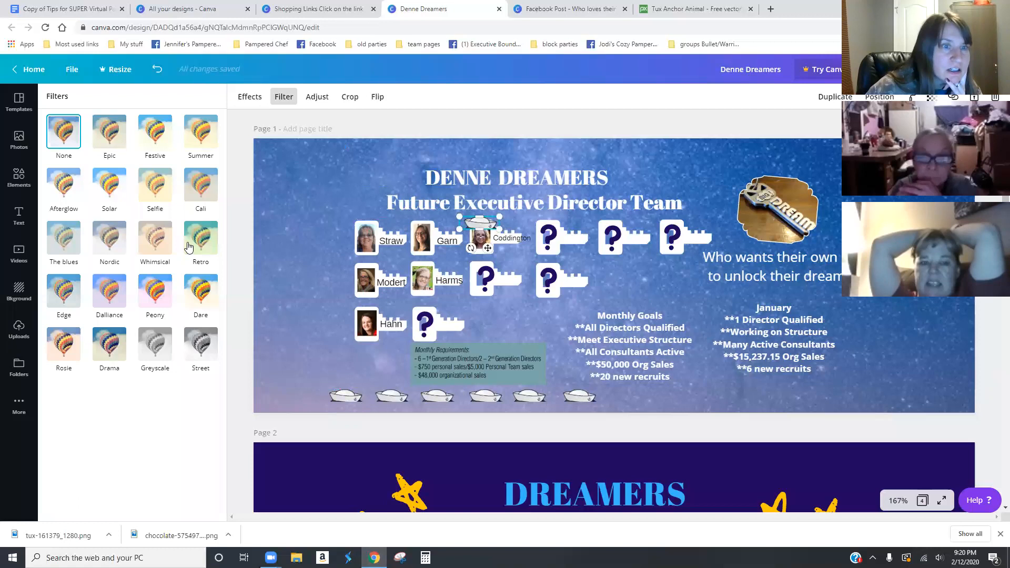
pyautogui.click(150, 298)
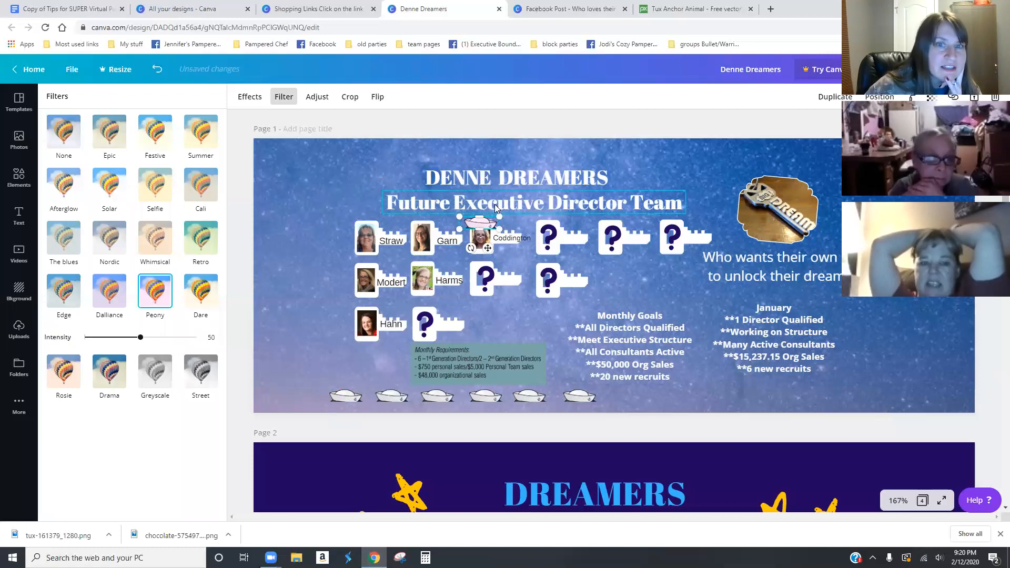
pyautogui.moveTo(124, 343); pyautogui.dragTo(98, 343)
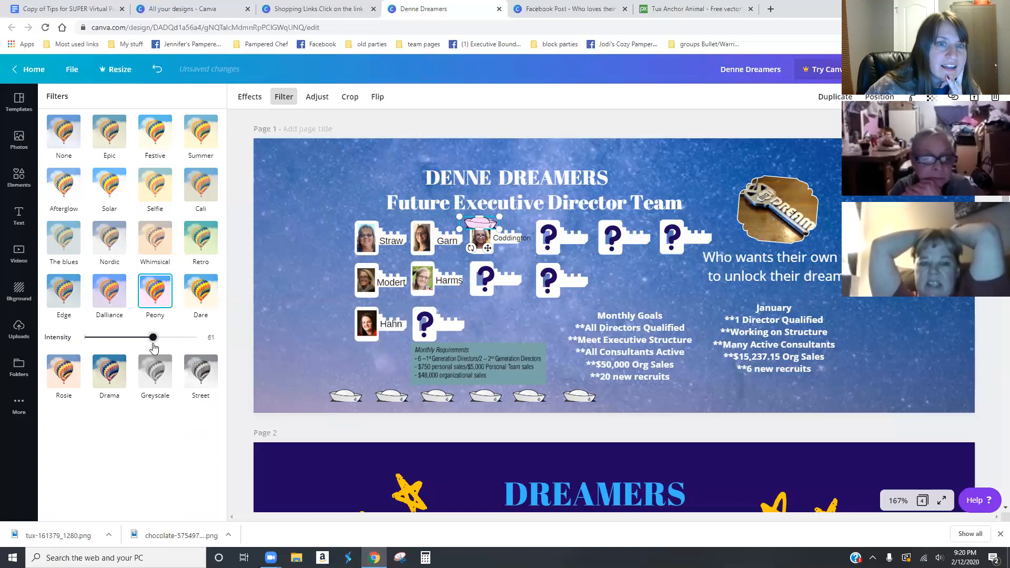
pyautogui.moveTo(123, 341); pyautogui.dragTo(180, 339)
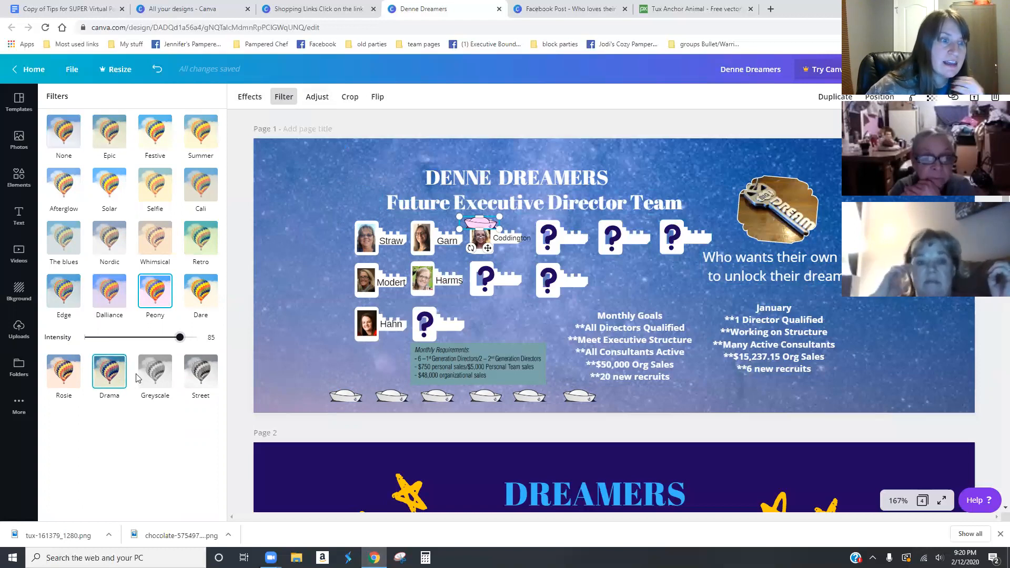
pyautogui.moveTo(180, 338)
pyautogui.mouseDown()
pyautogui.moveTo(117, 338)
pyautogui.moveTo(191, 341)
pyautogui.mouseUp()
pyautogui.click(200, 293)
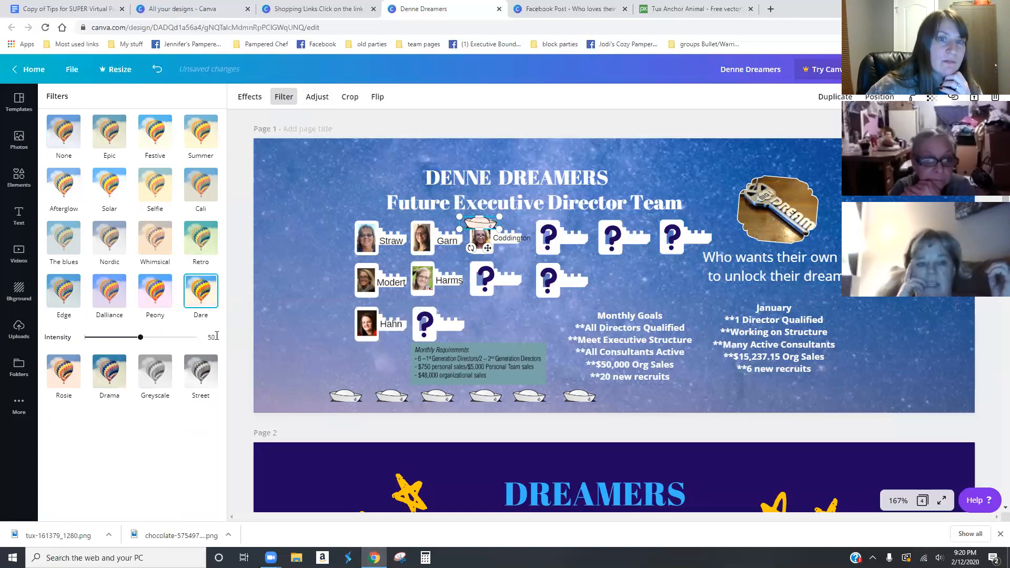
pyautogui.moveTo(154, 341); pyautogui.dragTo(57, 342)
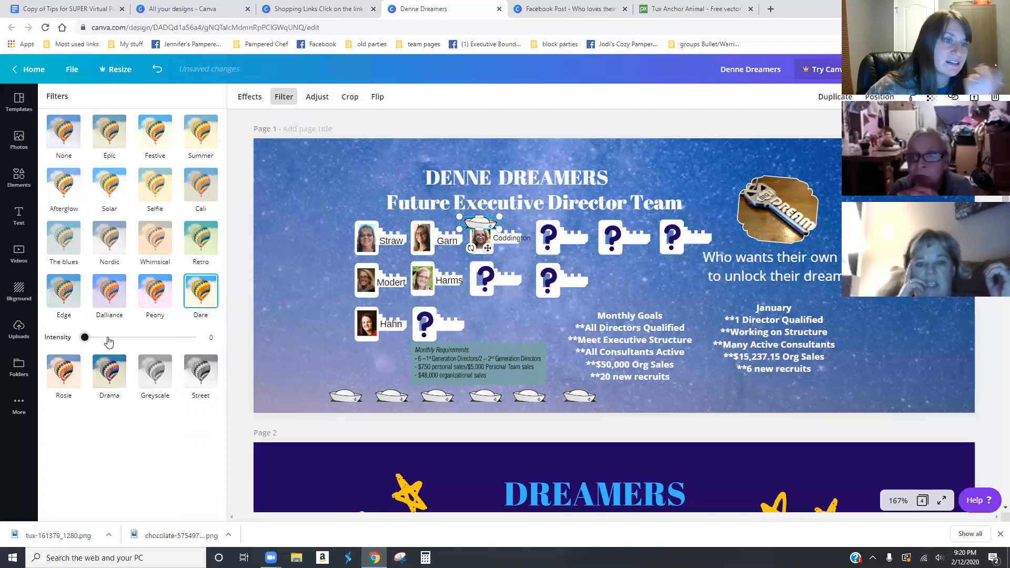
pyautogui.click(103, 289)
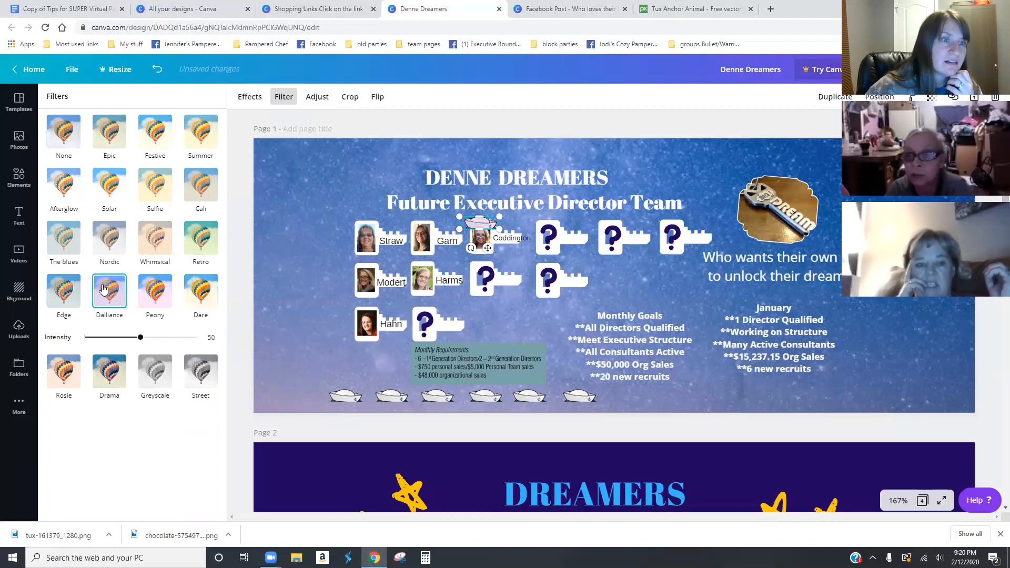
pyautogui.moveTo(140, 337); pyautogui.dragTo(176, 342)
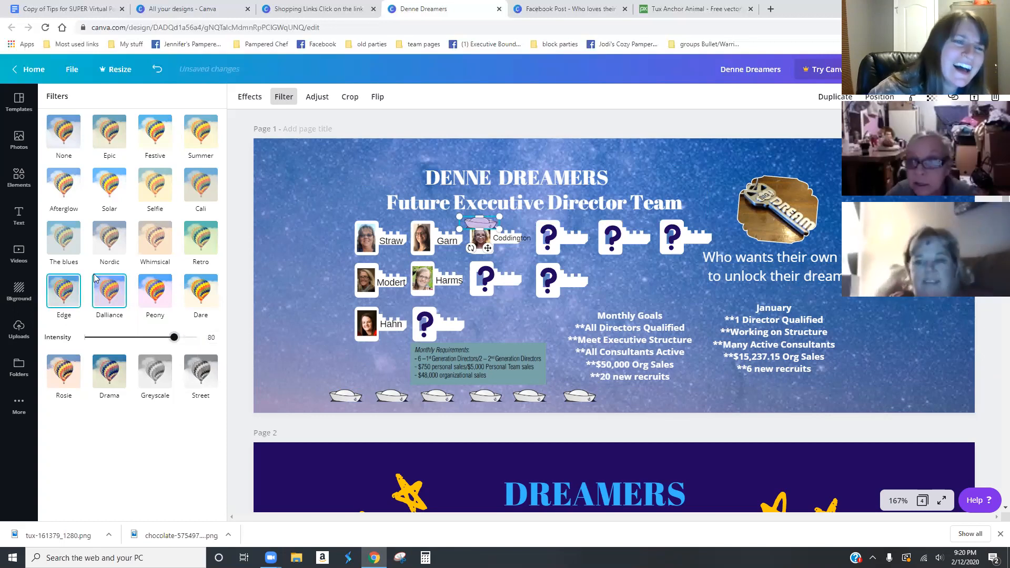
# Step: Apply the Retro filter to the third key's sailor hat and flip the hat horizontally
pyautogui.click(204, 237)
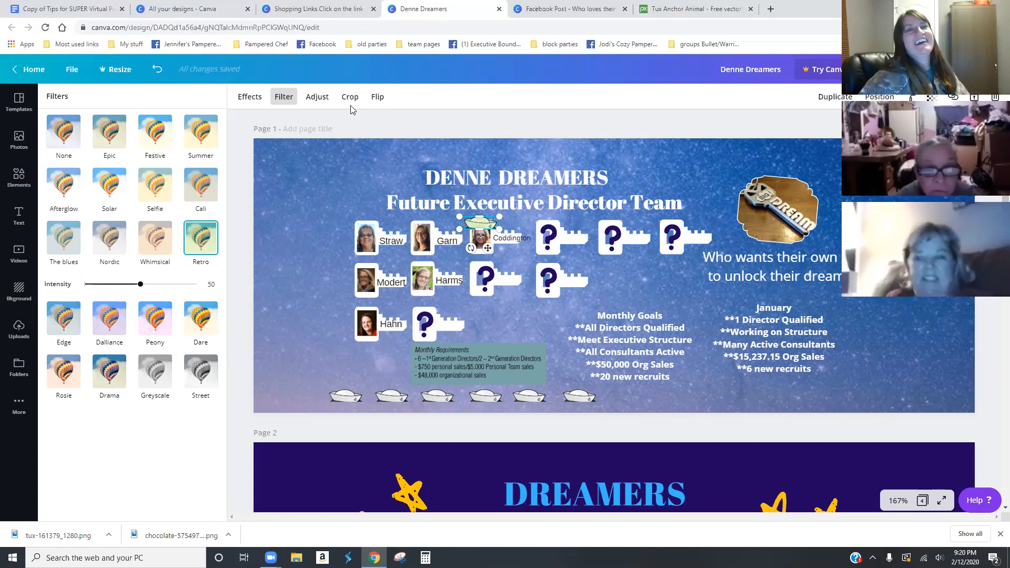
pyautogui.click(379, 98)
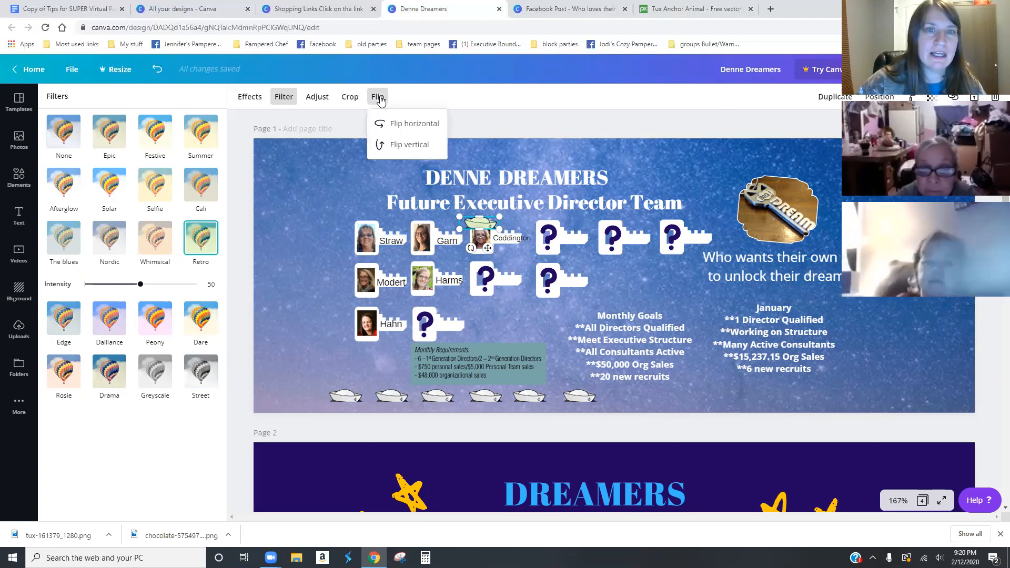
pyautogui.click(400, 125)
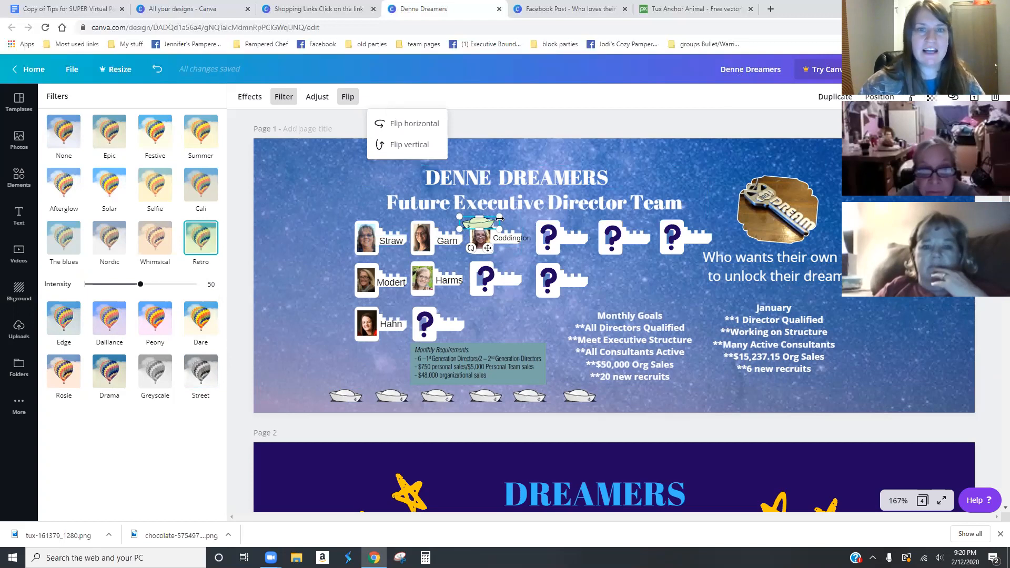
pyautogui.click(402, 123)
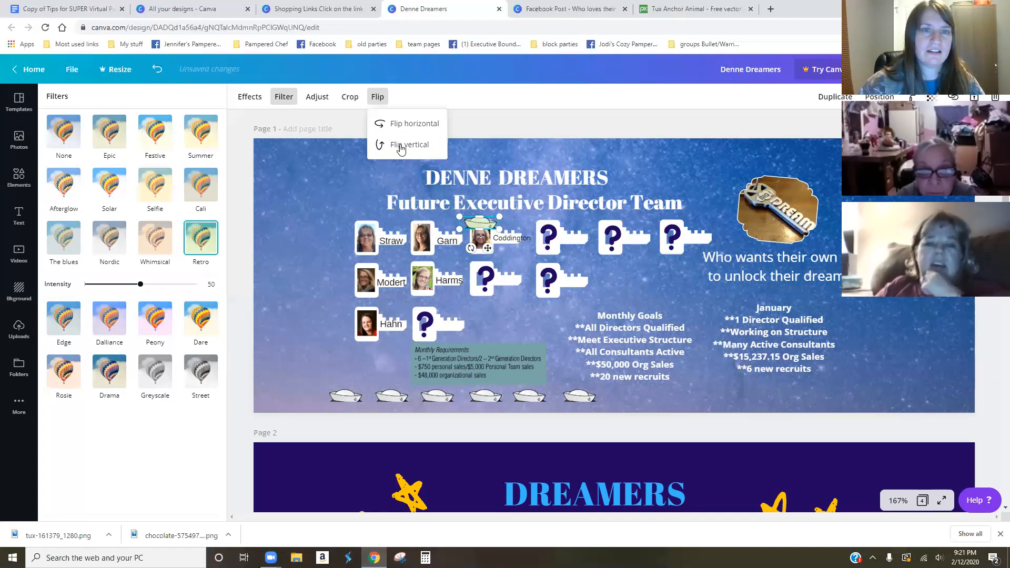
pyautogui.click(400, 123)
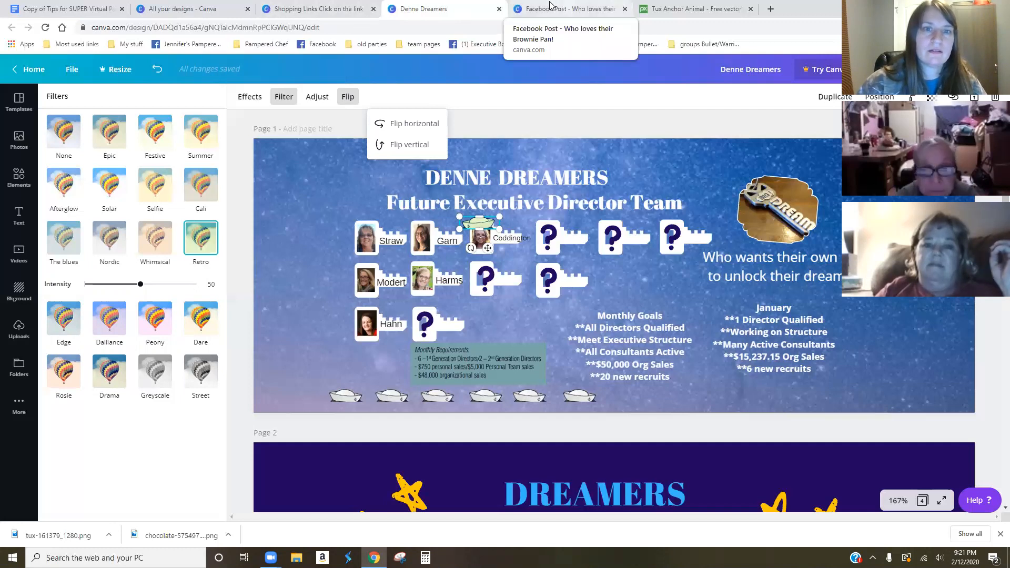
pyautogui.click(549, 126)
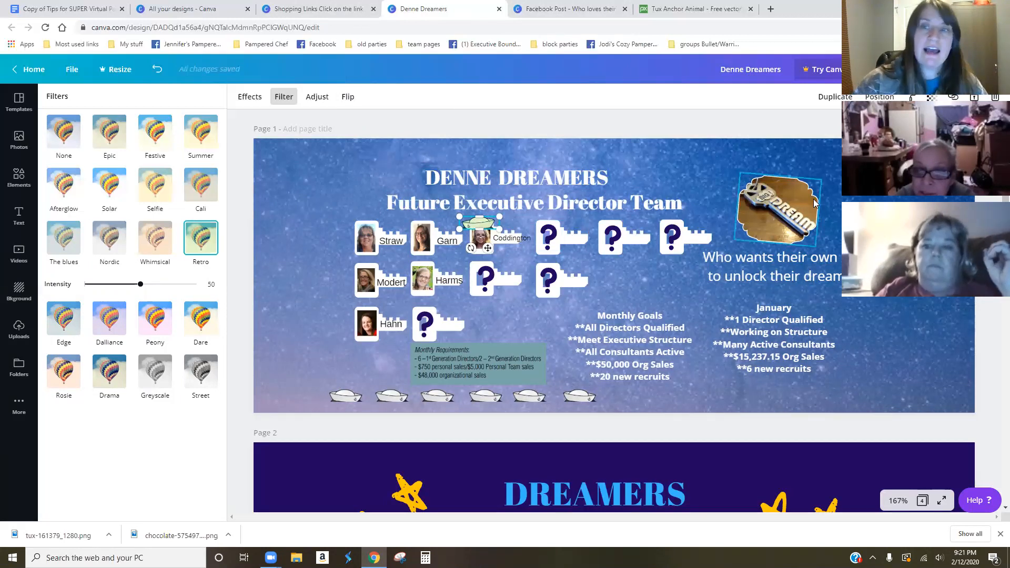
# Step: Examine how the DREAM key photo is cropped inside its frame, leaving the crop as it is
pyautogui.doubleClick(766, 220)
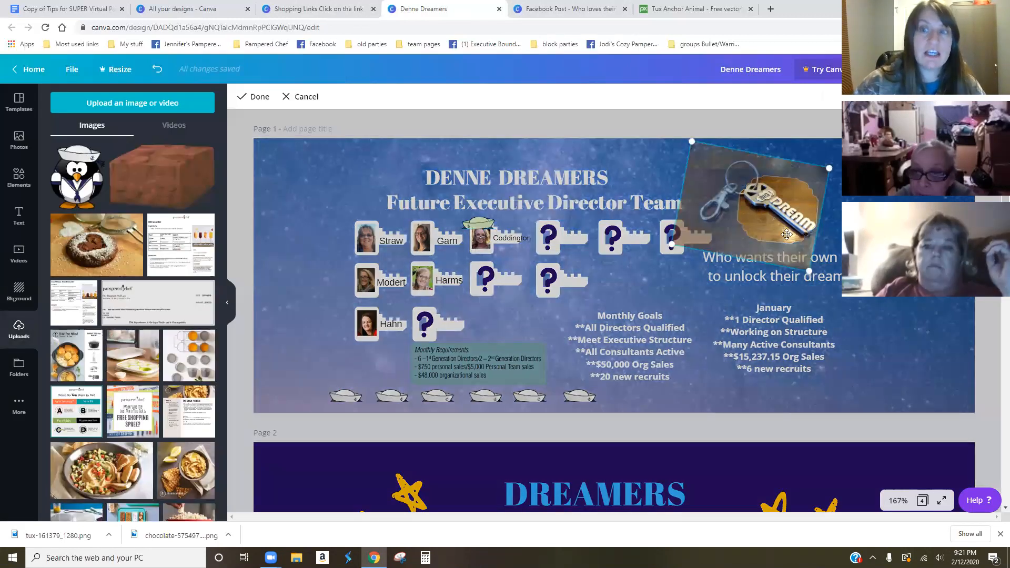
pyautogui.click(306, 96)
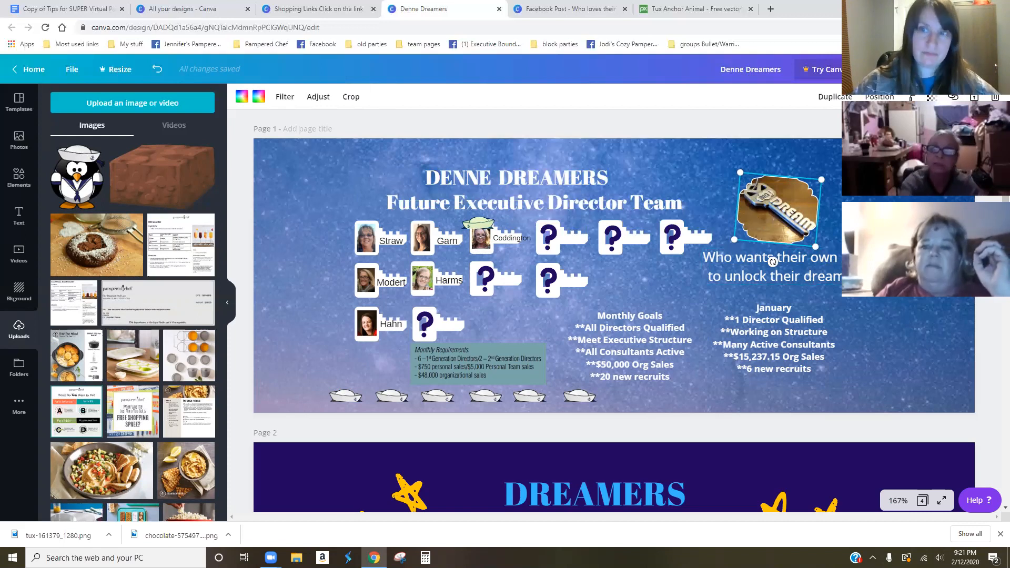
pyautogui.click(889, 210)
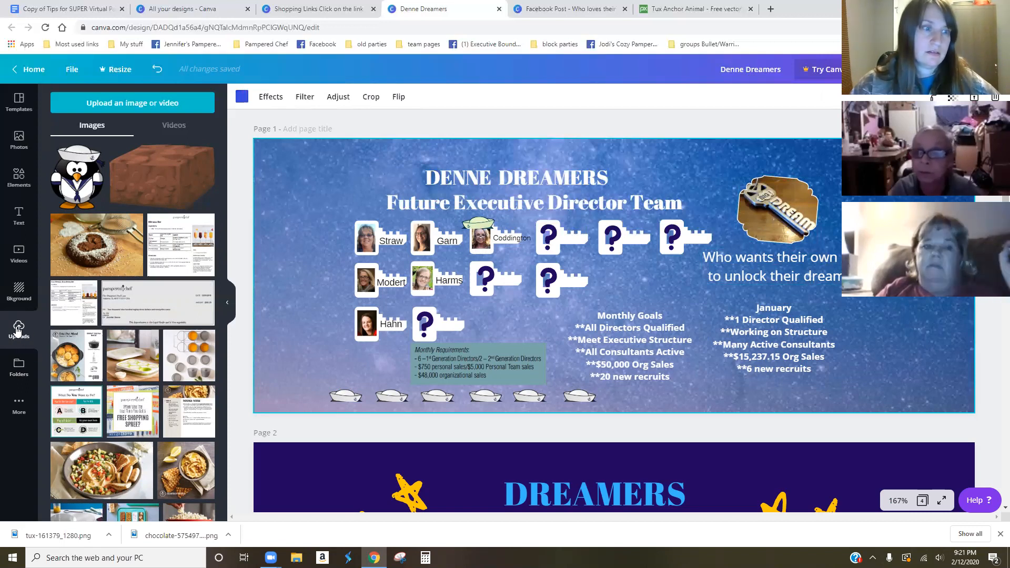
# Step: Upload the red popcorn bowl photo "2" from Downloads, insert it on page 1, and scale it down into the banner's upper-left corner
pyautogui.click(111, 102)
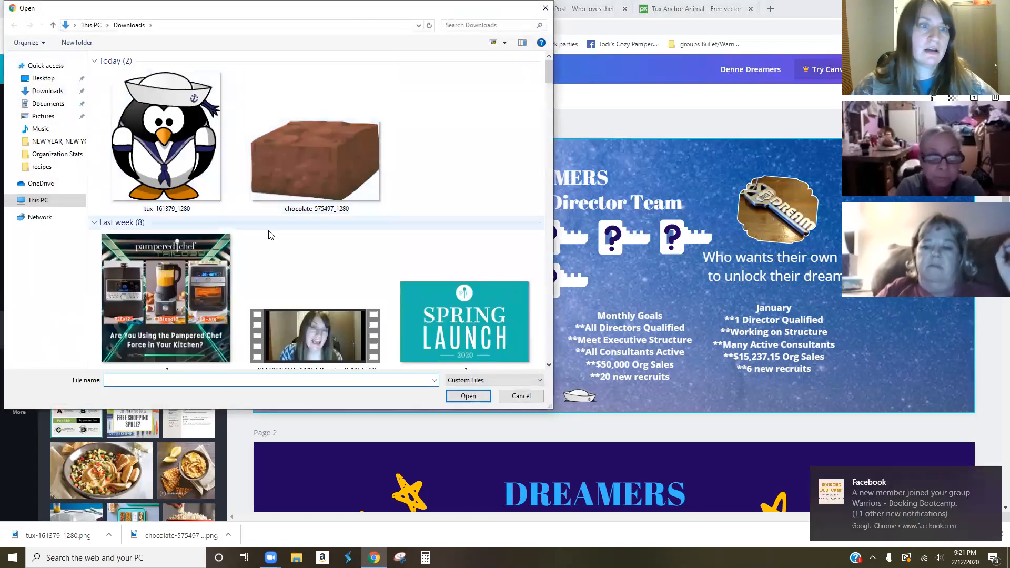
pyautogui.scroll(-8, 270, 233)
pyautogui.scroll(5, 271, 231)
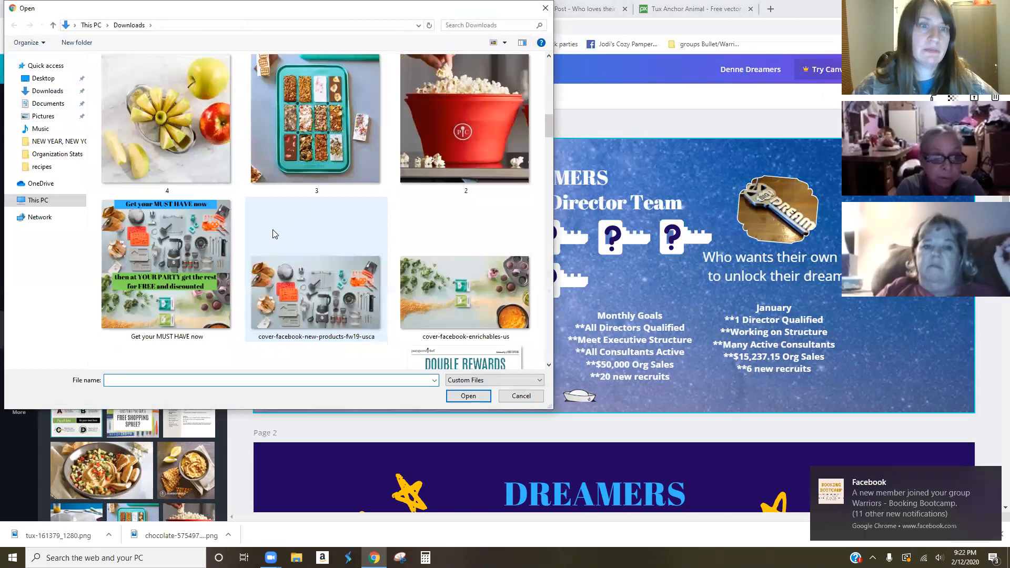
pyautogui.doubleClick(461, 138)
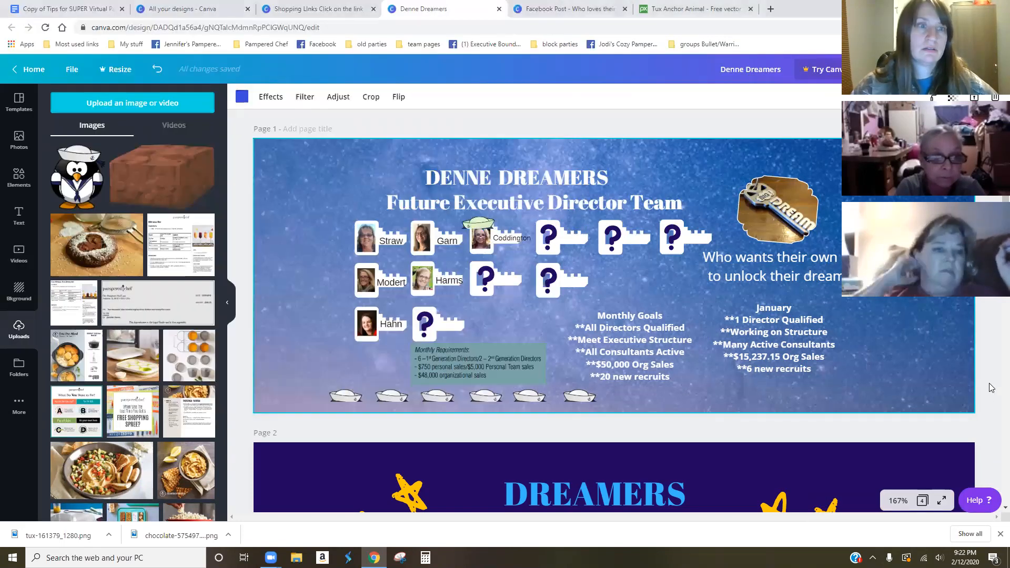
pyautogui.scroll(-2, 190, 467)
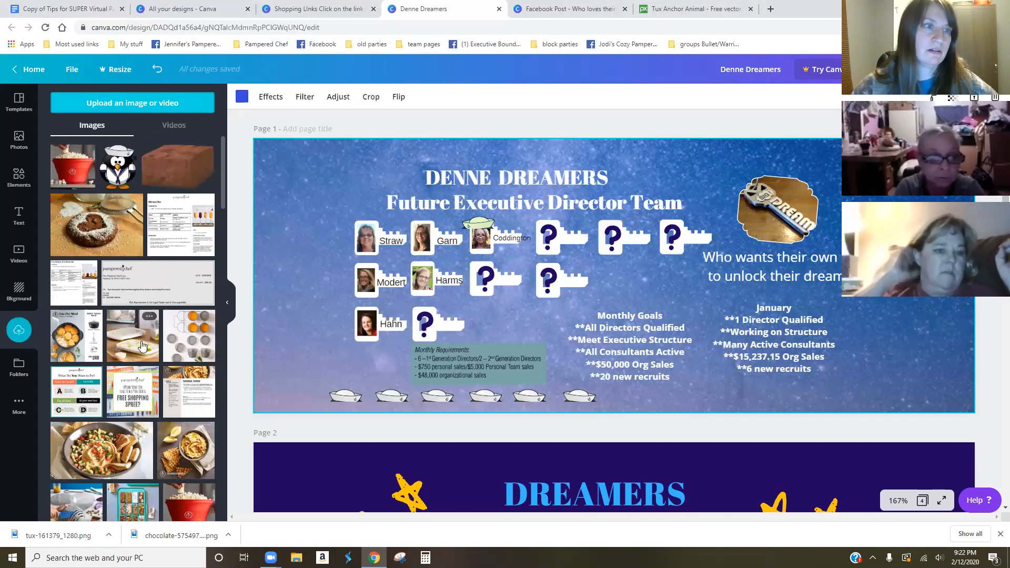
pyautogui.click(71, 172)
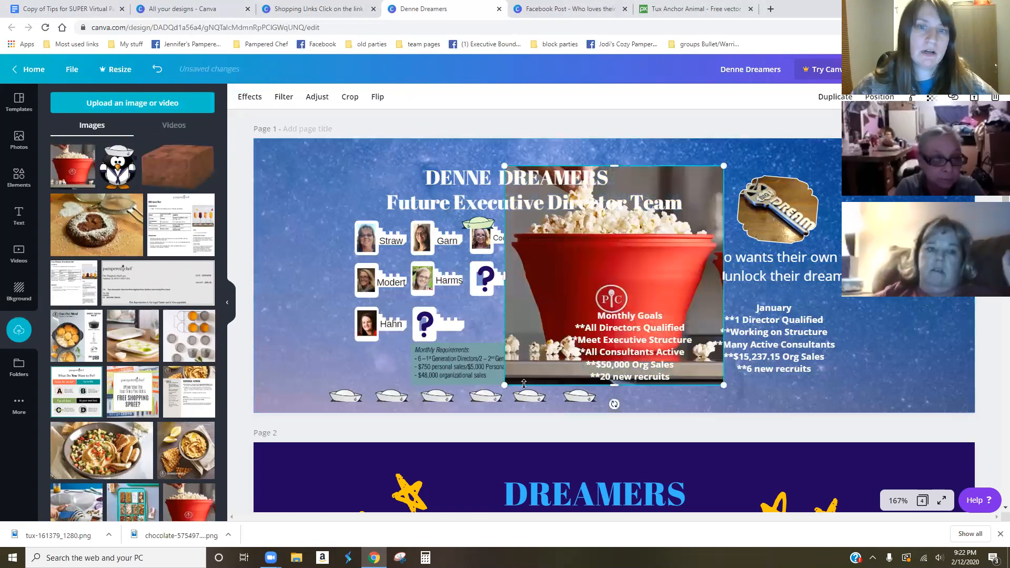
pyautogui.moveTo(504, 389); pyautogui.dragTo(290, 223)
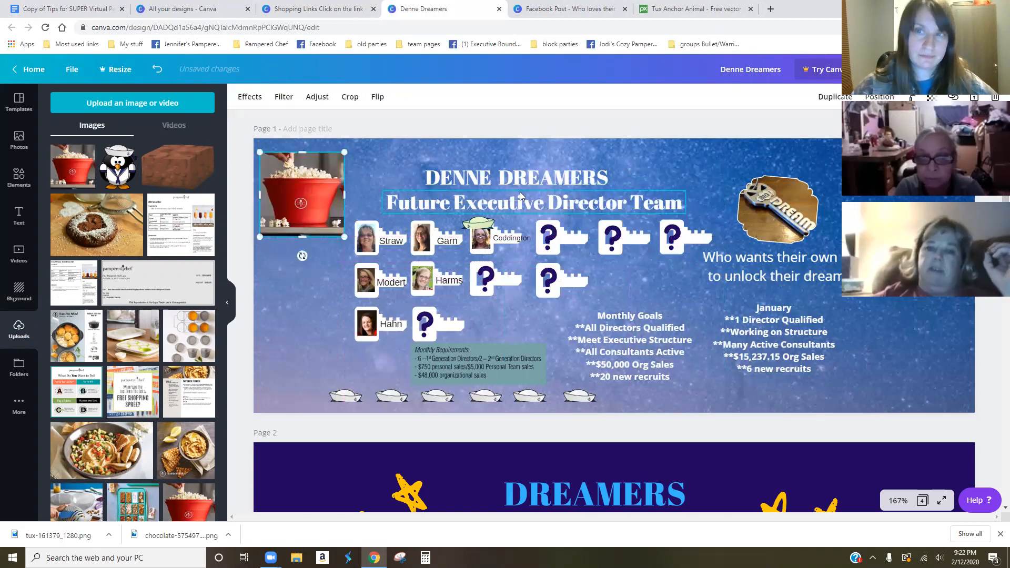
# Step: Switch back to the "Who loves their Brownie Pan!" Facebook post design
pyautogui.click(559, 9)
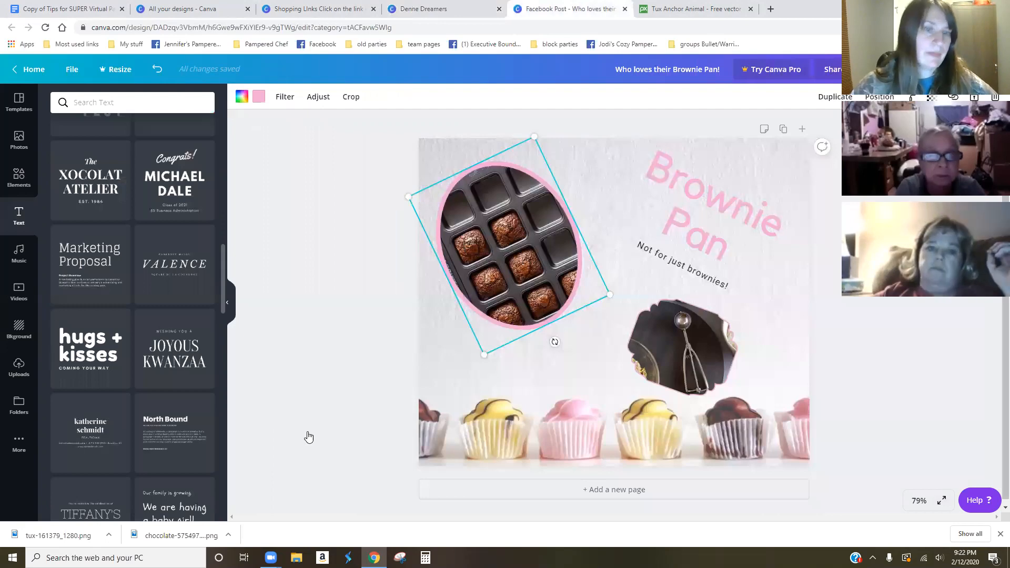